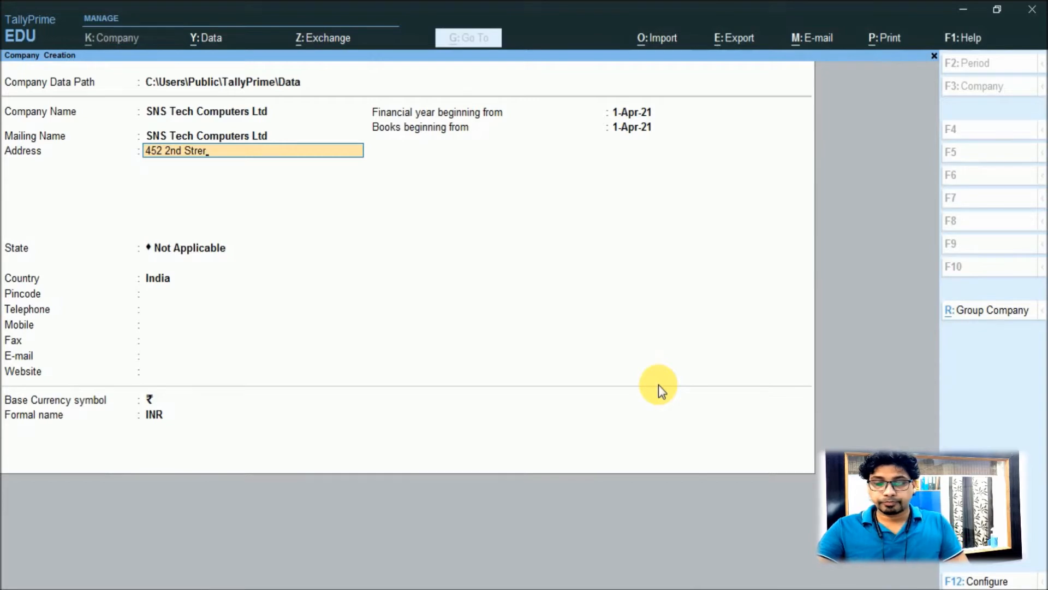
Step: Complete the company's street, block and city lines in the mailing address
{"action": "type", "text": "et"}
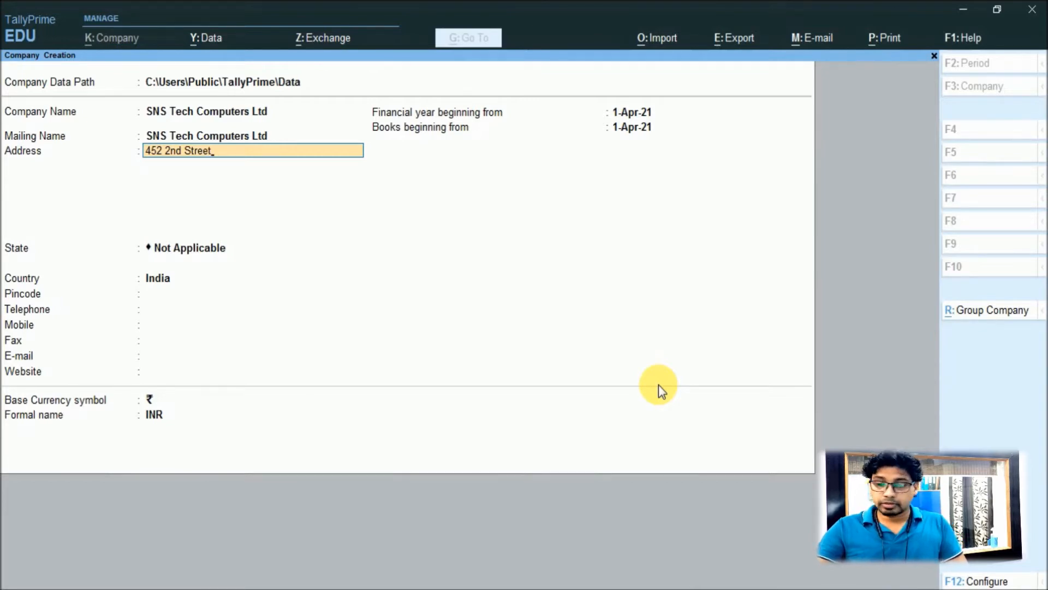
{"action": "key", "text": "Return"}
{"action": "type", "text": "D Block Adarsh Nagar"}
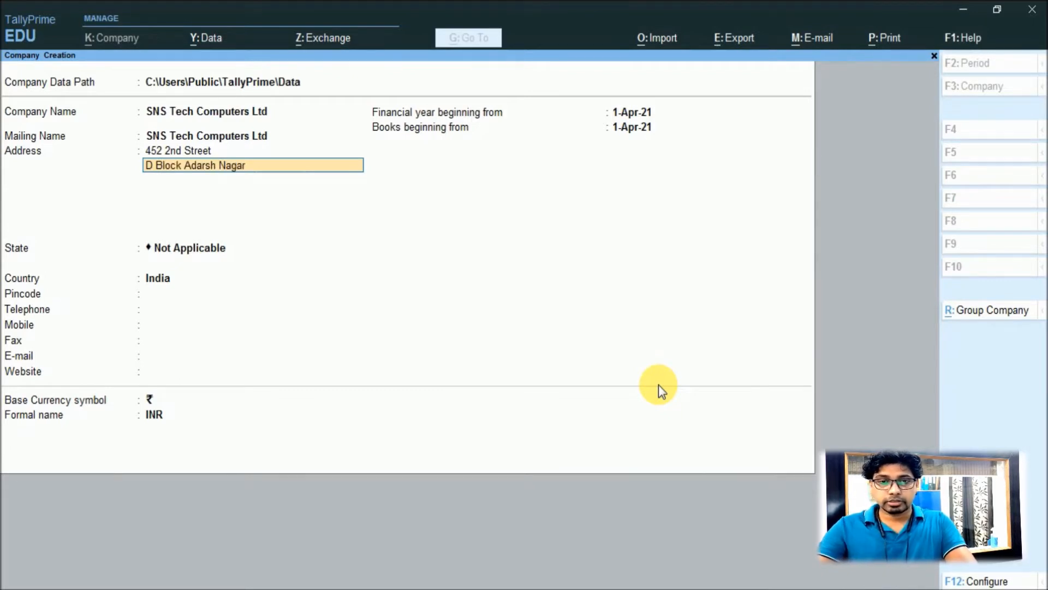
{"action": "key", "text": "Return"}
{"action": "type", "text": "New Delhi"}
{"action": "key", "text": "Return"}
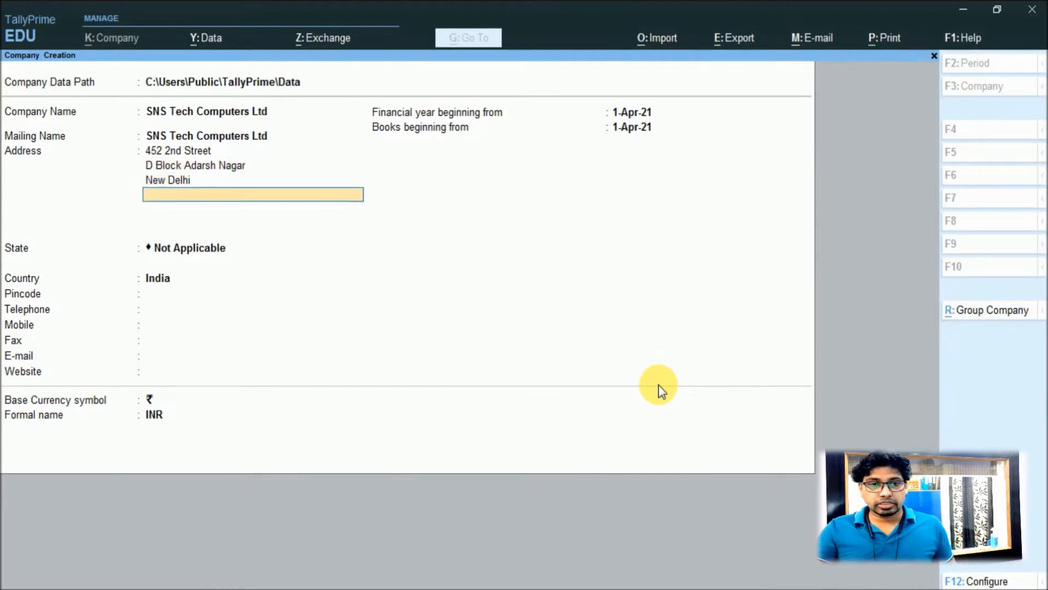
Step: Set the company's state to Delhi, enter the postal code and leave the phone, fax, e-mail and website fields blank
{"action": "key", "text": "Return"}
{"action": "type", "text": "Delhi"}
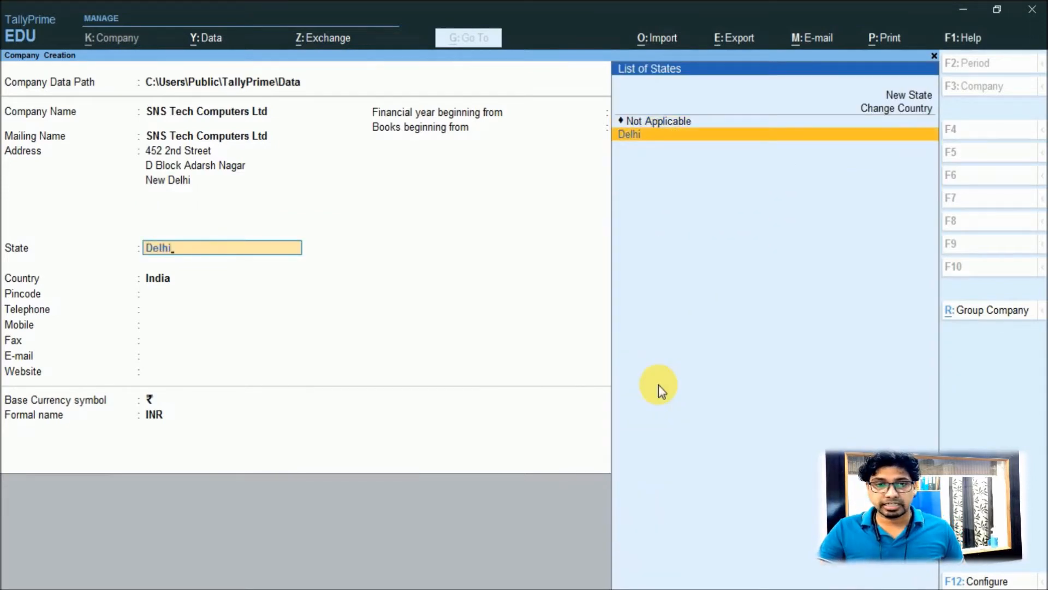
{"action": "key", "text": "Return"}
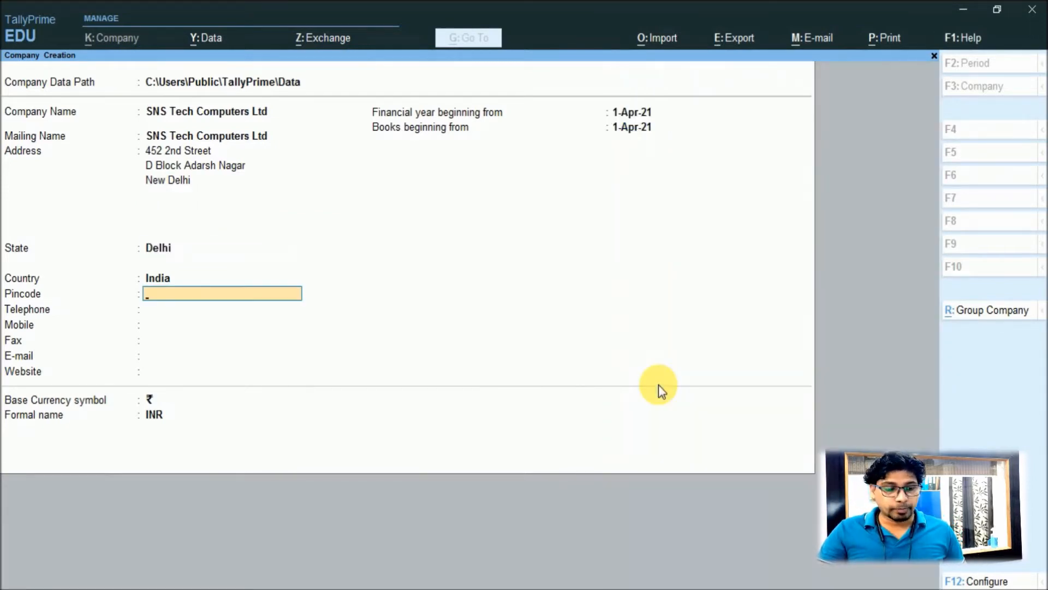
{"action": "type", "text": "110033"}
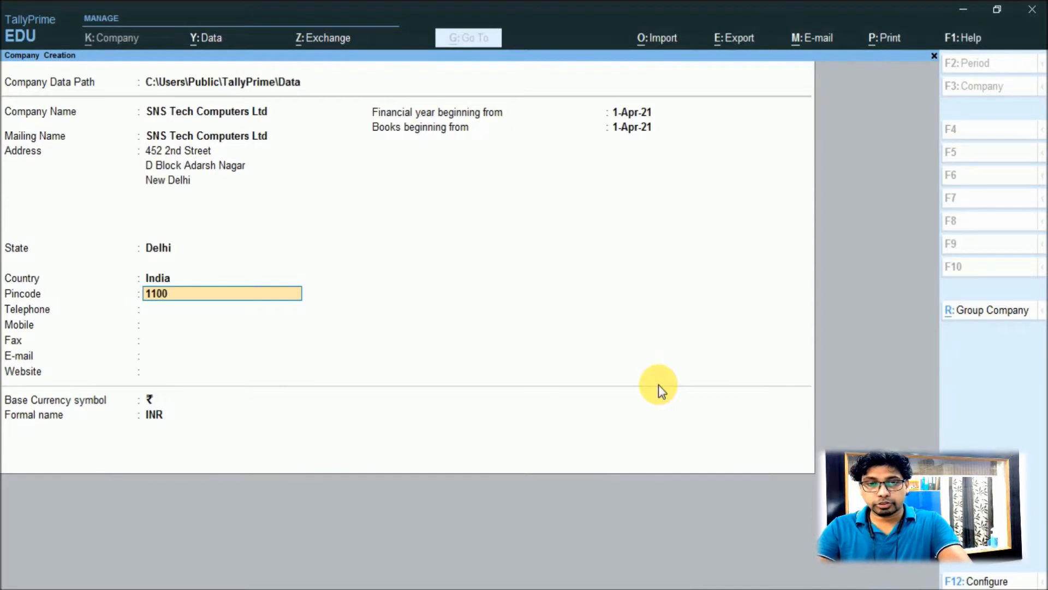
{"action": "key", "text": "Return"}
{"action": "key", "text": "Return"}
{"action": "key", "text": "Return"}
{"action": "key", "text": "Return"}
{"action": "key", "text": "Return"}
{"action": "key", "text": "Return"}
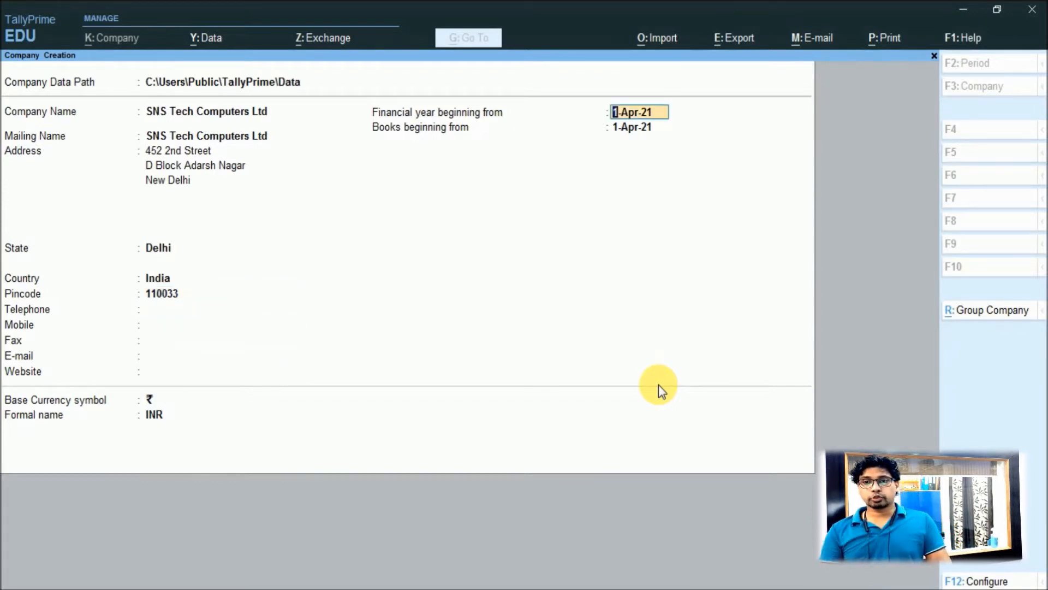
Step: Set the financial year to begin from 1-Apr-20 and the books to begin from 1-Oct-20
{"action": "key", "text": "BackSpace"}
{"action": "type", "text": "0"}
{"action": "key", "text": "Return"}
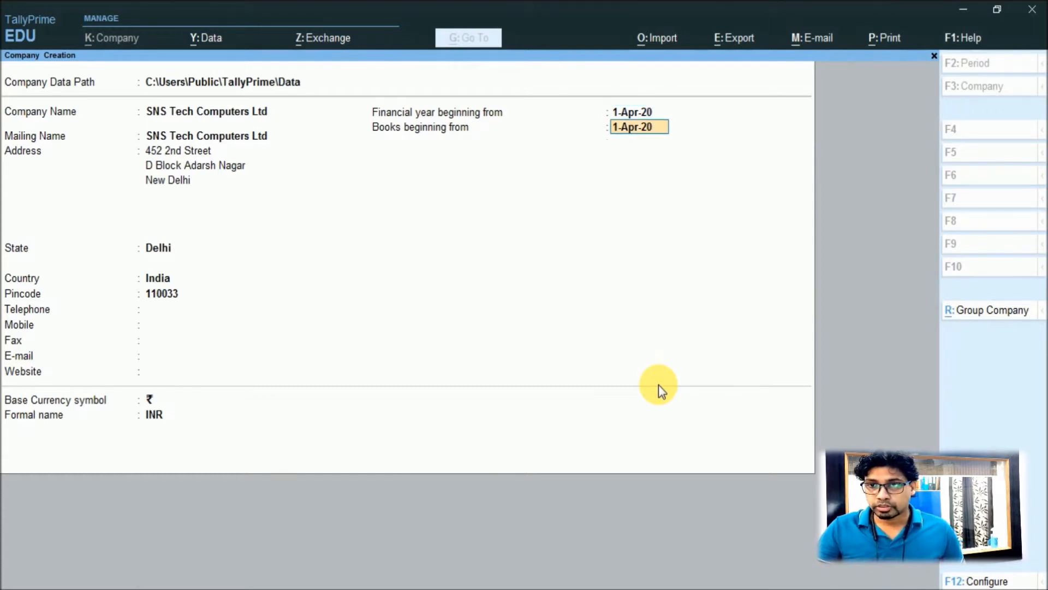
{"action": "type", "text": "1.10.21"}
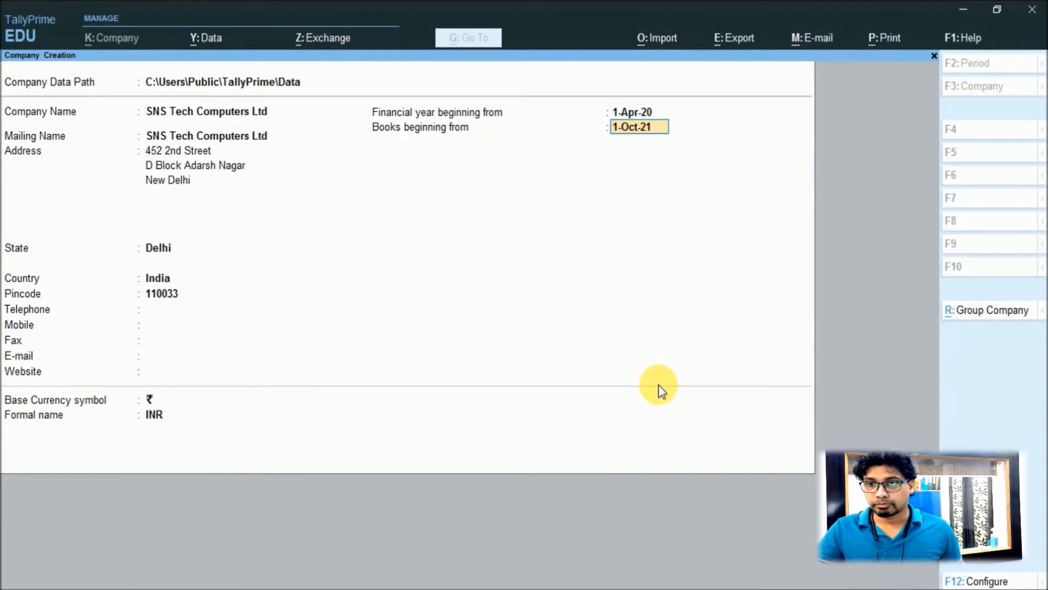
{"action": "key", "text": "BackSpace"}
{"action": "type", "text": "0"}
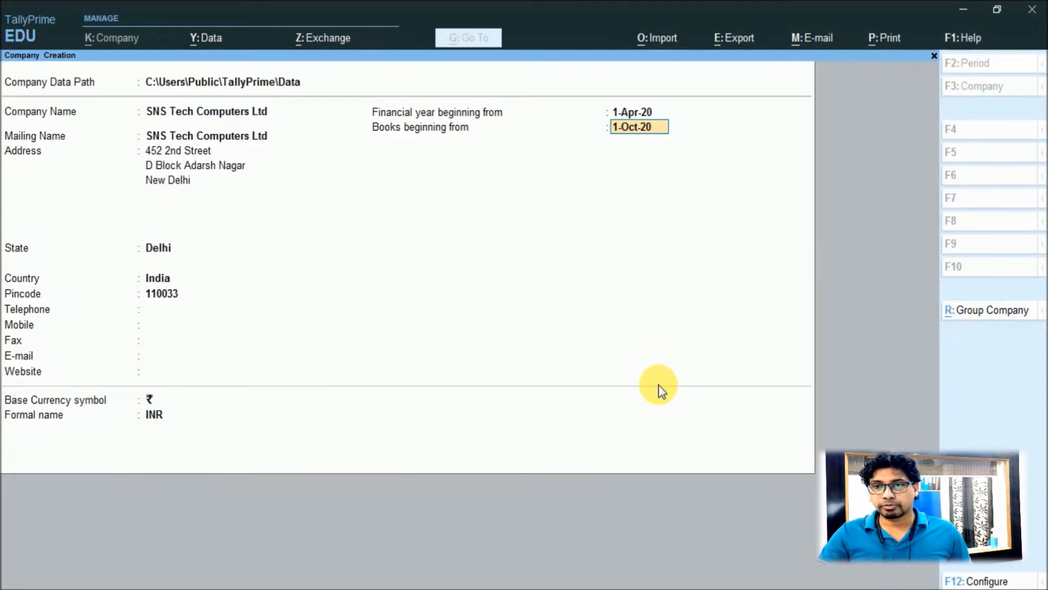
Step: Keep the ₹ symbol and INR as base currency, create the company and accept its default features
{"action": "key", "text": "Return"}
{"action": "key", "text": "Return"}
{"action": "key", "text": "Return"}
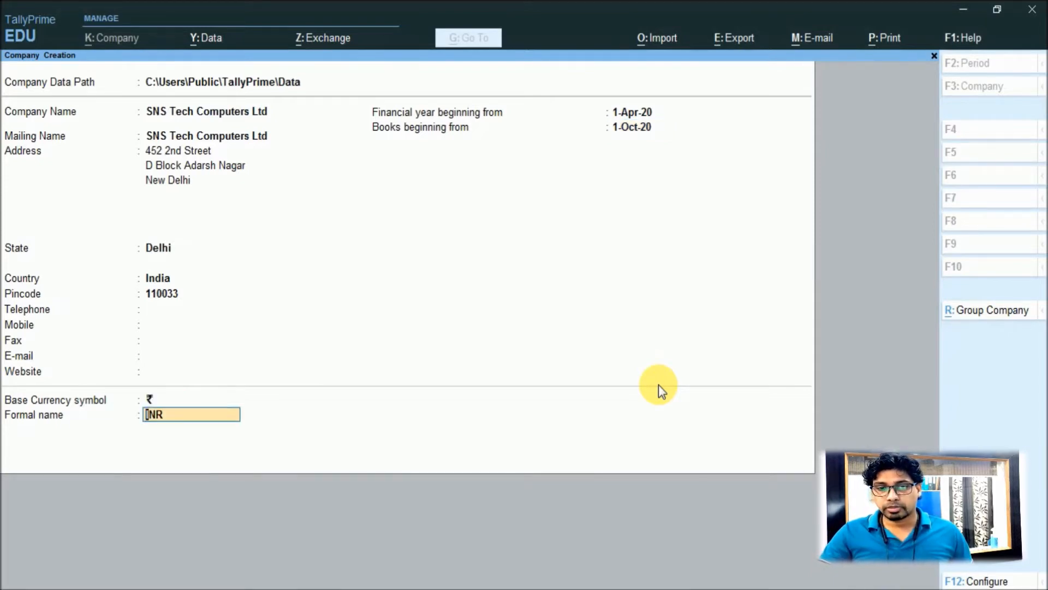
{"action": "key", "text": "Return"}
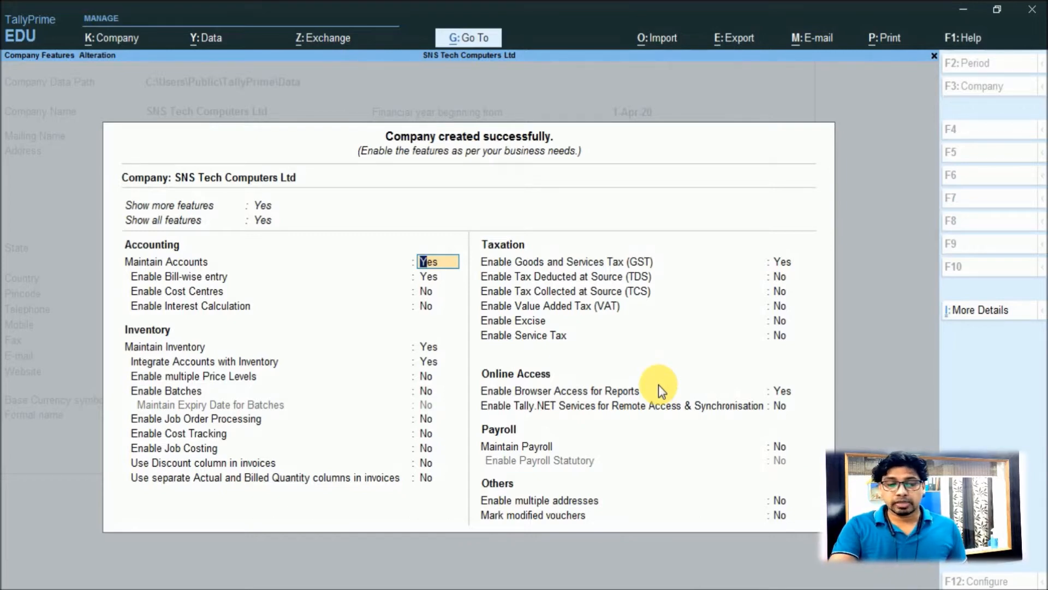
{"action": "key", "text": "ctrl"}
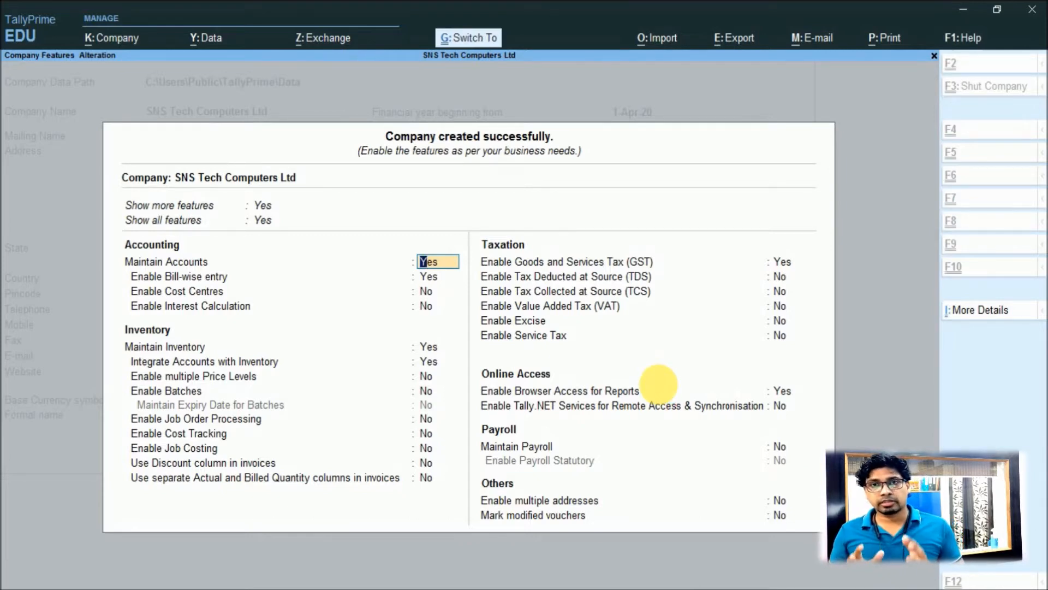
{"action": "key", "text": "ctrl+a"}
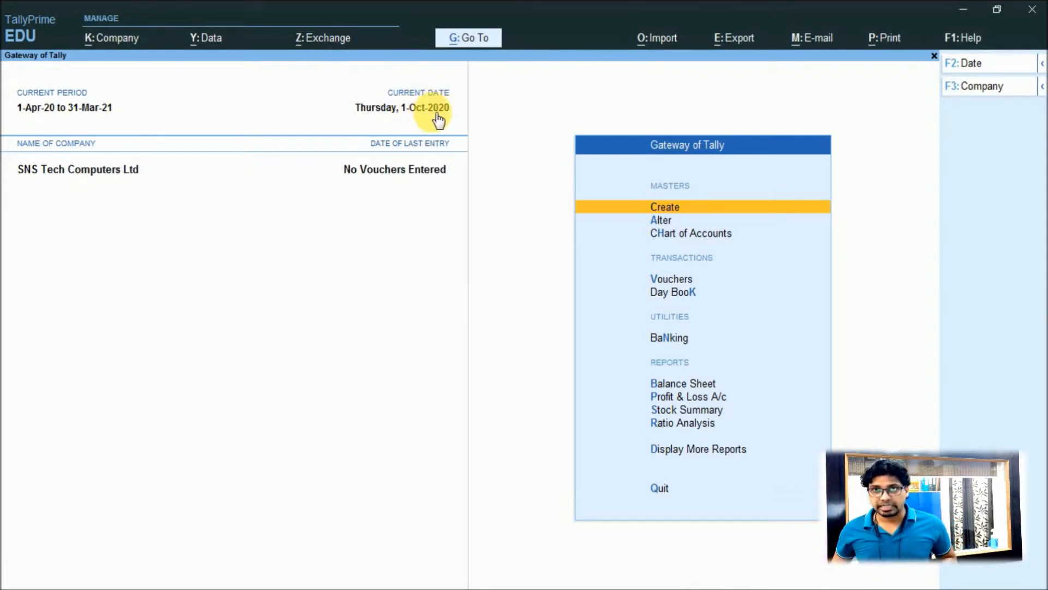
Step: Start a new accounting voucher for the company and change it to a Receipt voucher
{"action": "key", "text": "Down"}
{"action": "key", "text": "Down"}
{"action": "key", "text": "Down"}
{"action": "key", "text": "Down"}
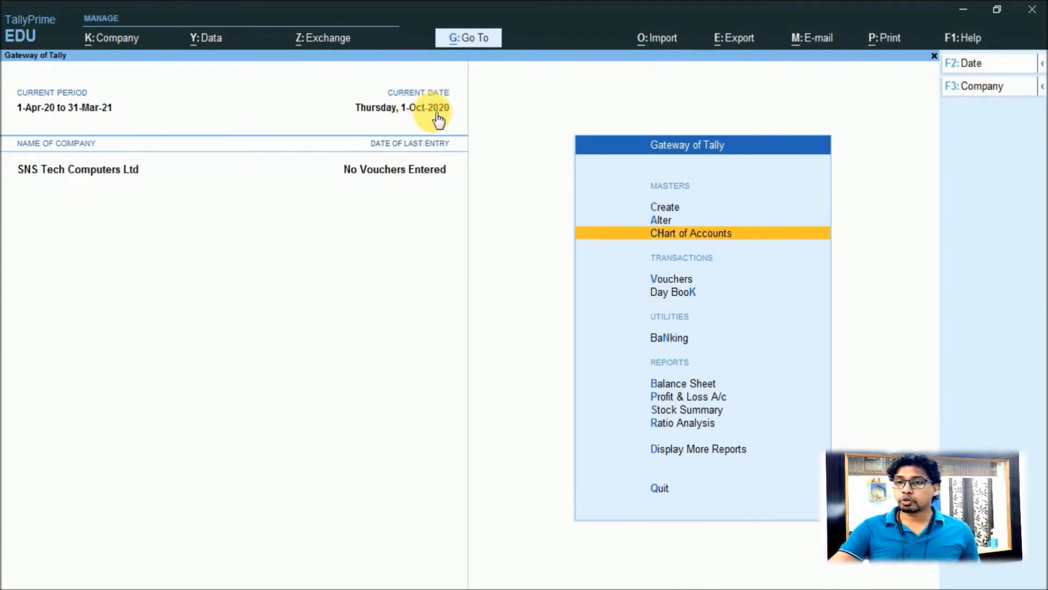
{"action": "key", "text": "Up"}
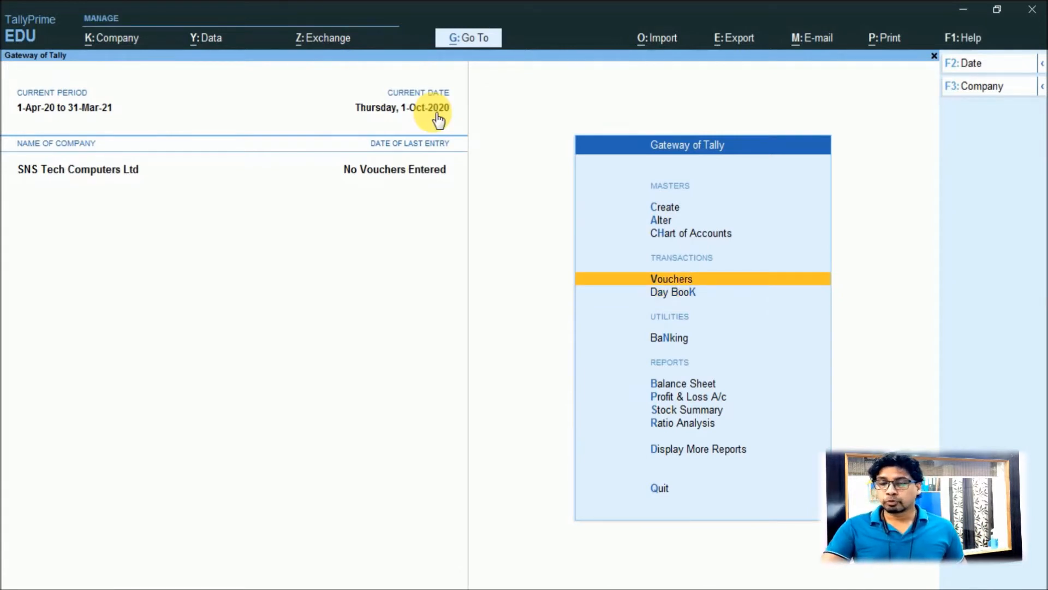
{"action": "key", "text": "Return"}
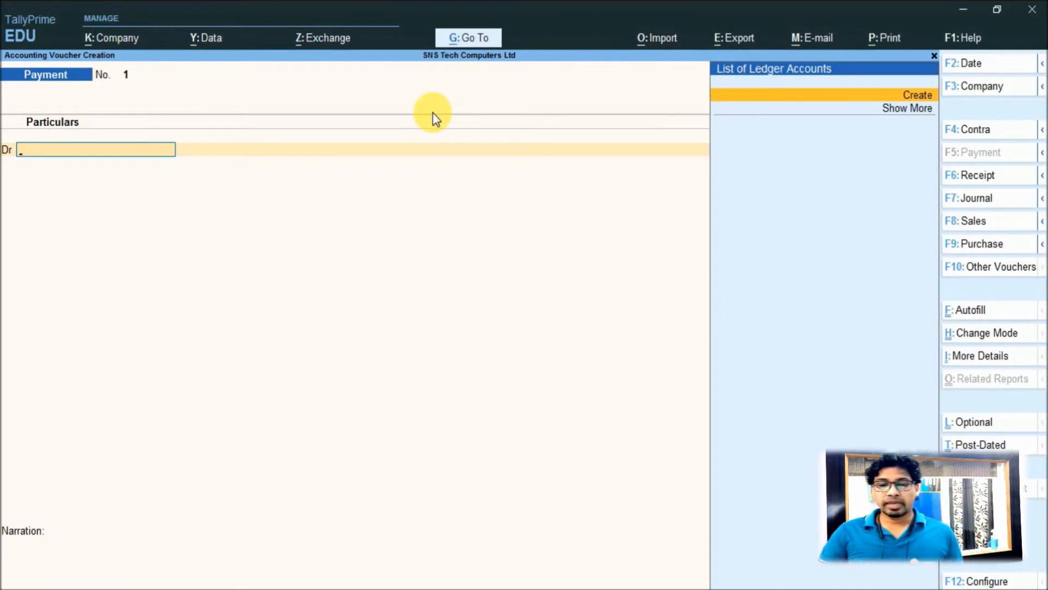
{"action": "key", "text": "F6"}
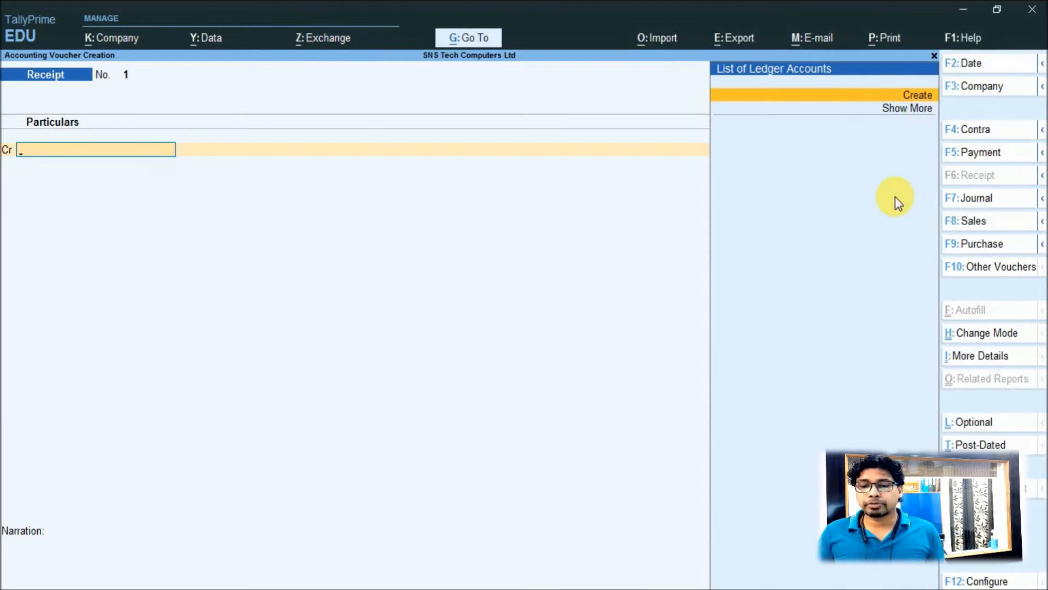
Step: Create the ledger Capital A\c under Capital Account with default details and credit it with 2500000 in the receipt
{"action": "key", "text": "Return"}
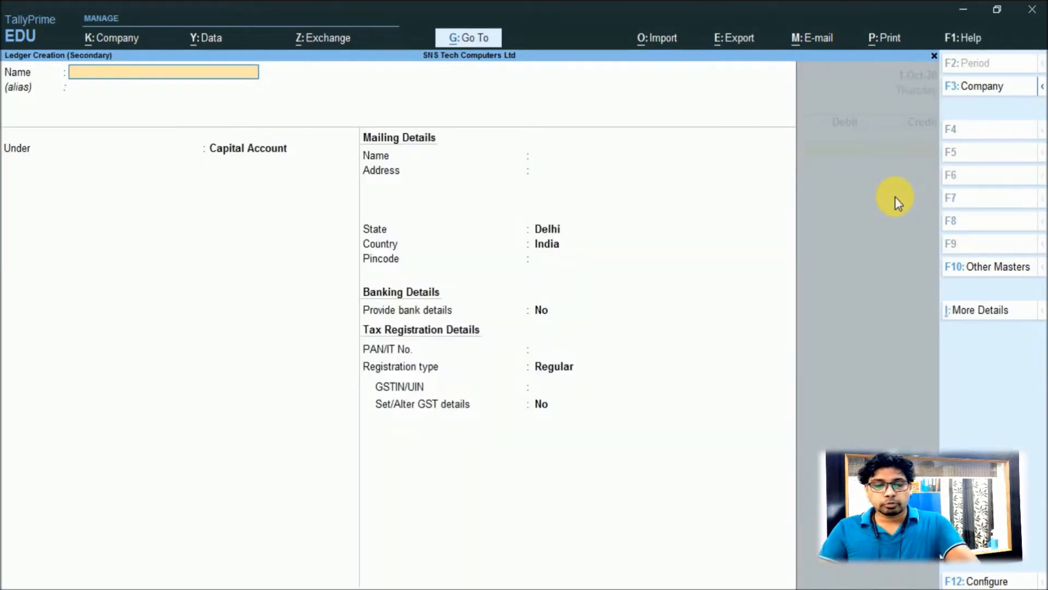
{"action": "type", "text": "Capital A"}
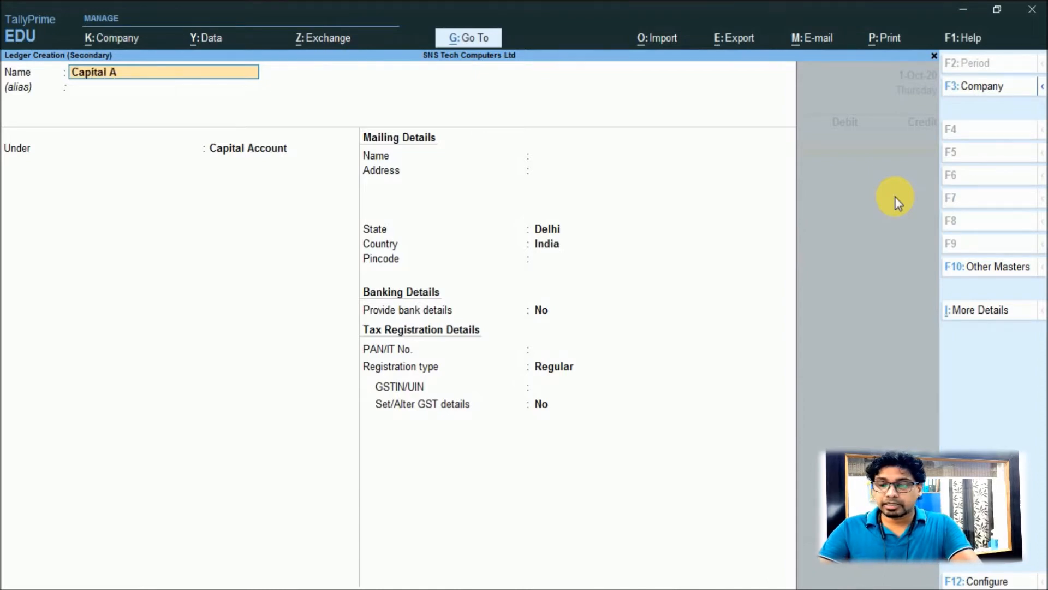
{"action": "type", "text": "\\c"}
{"action": "key", "text": "Return"}
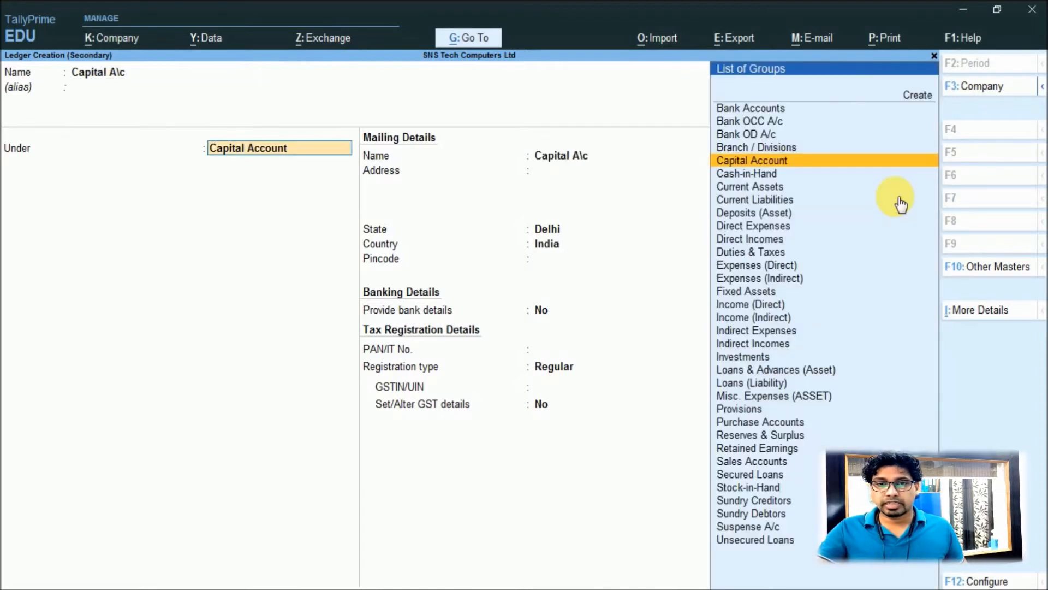
{"action": "key", "text": "Return"}
{"action": "key", "text": "Return"}
{"action": "key", "text": "Return"}
{"action": "key", "text": "Return"}
{"action": "key", "text": "Return"}
{"action": "key", "text": "Return"}
{"action": "key", "text": "Return"}
{"action": "key", "text": "Return"}
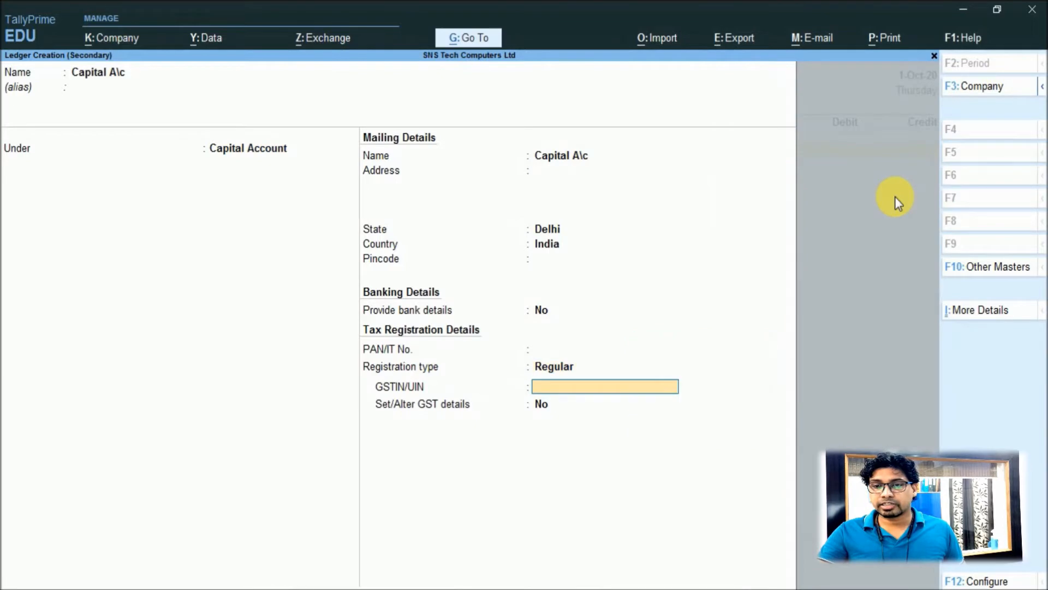
{"action": "key", "text": "Return"}
{"action": "key", "text": "Return"}
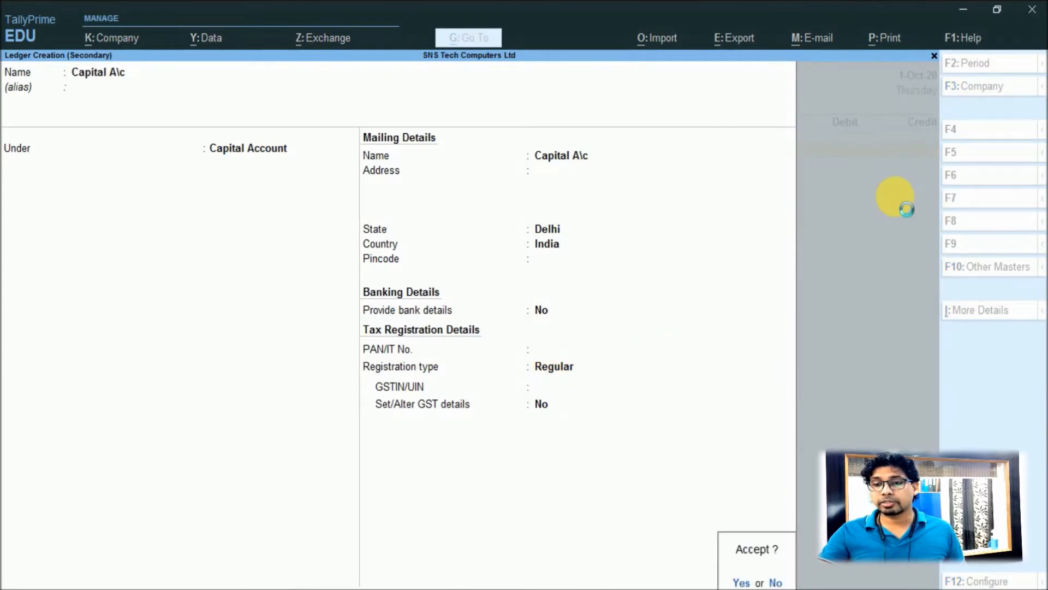
{"action": "key", "text": "Return"}
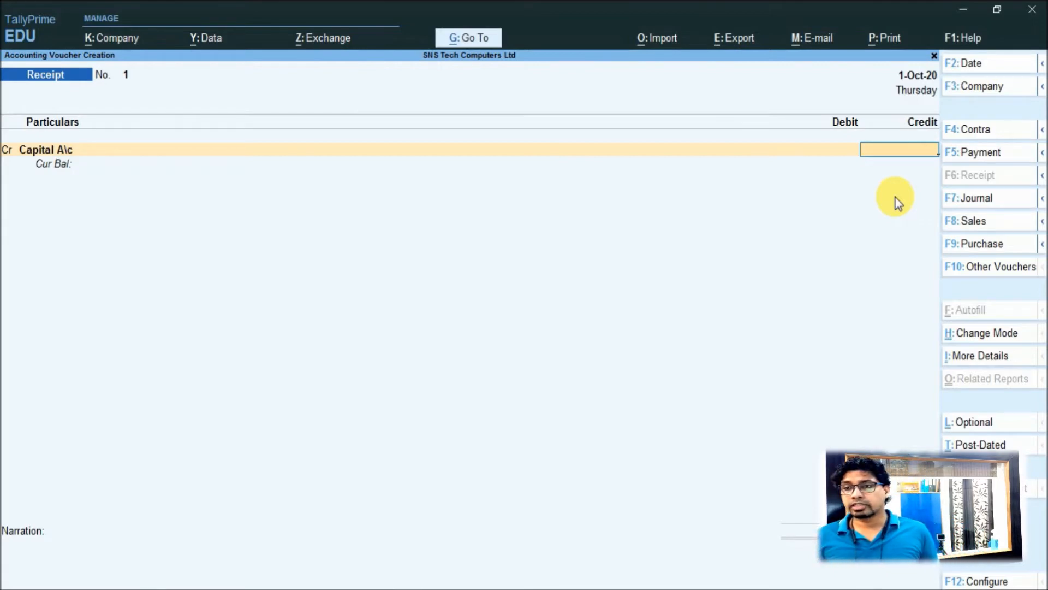
{"action": "type", "text": "2500000"}
{"action": "key", "text": "Return"}
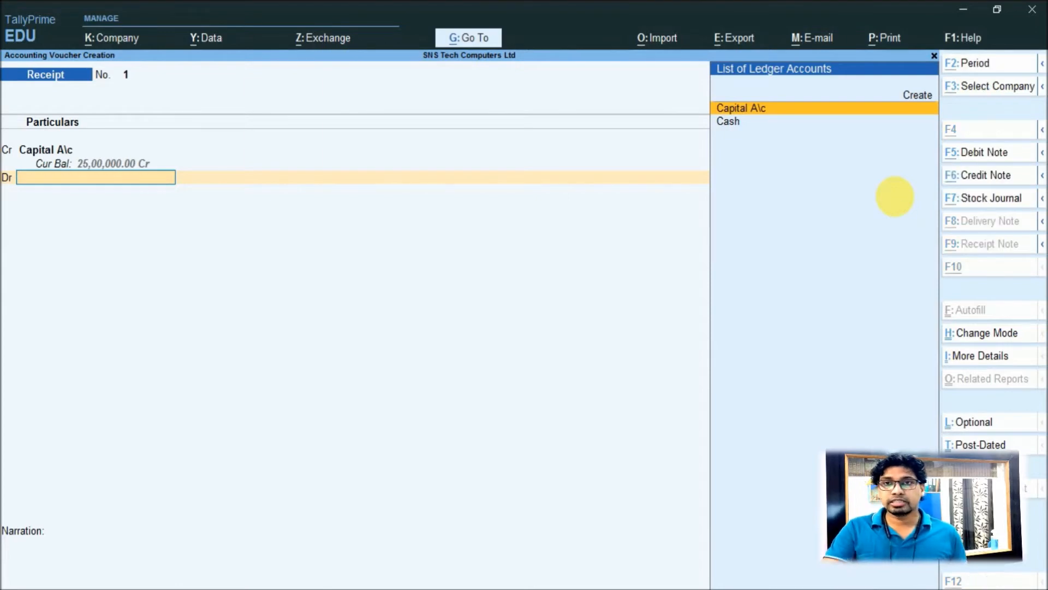
Step: Create the debit ledger HDFC Bank under Bank Accounts, keeping the default bank and mailing details
{"action": "key", "text": "alt+c"}
{"action": "type", "text": "HD"}
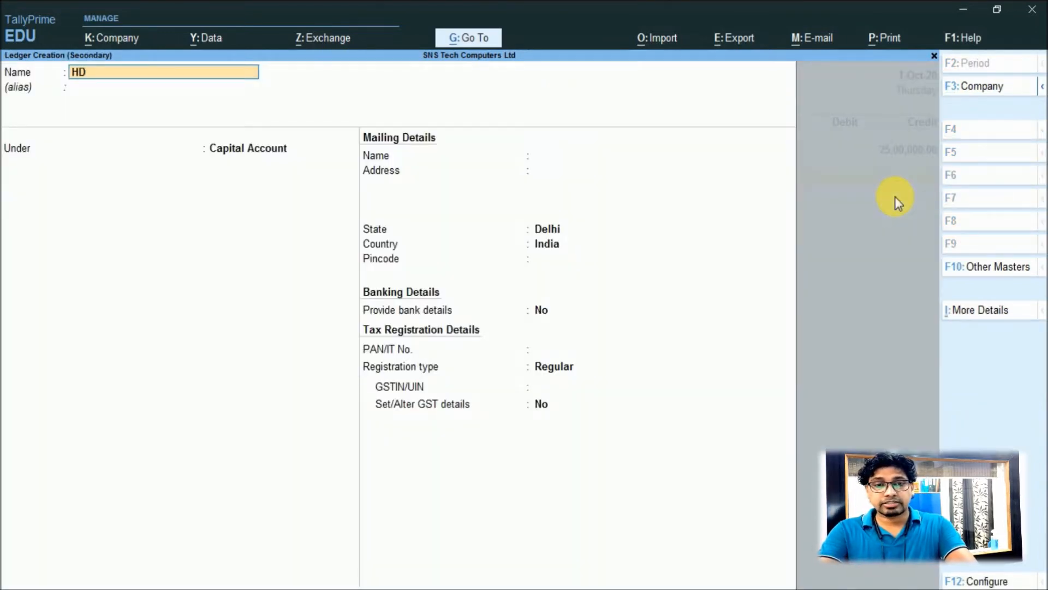
{"action": "type", "text": "FC Bank"}
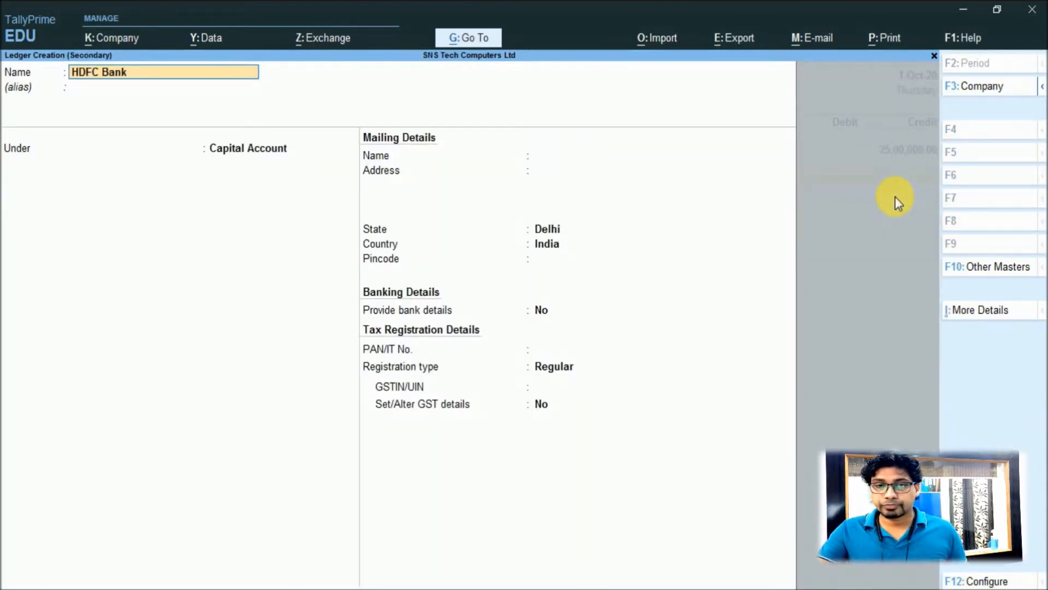
{"action": "key", "text": "Return"}
{"action": "type", "text": "Bank"}
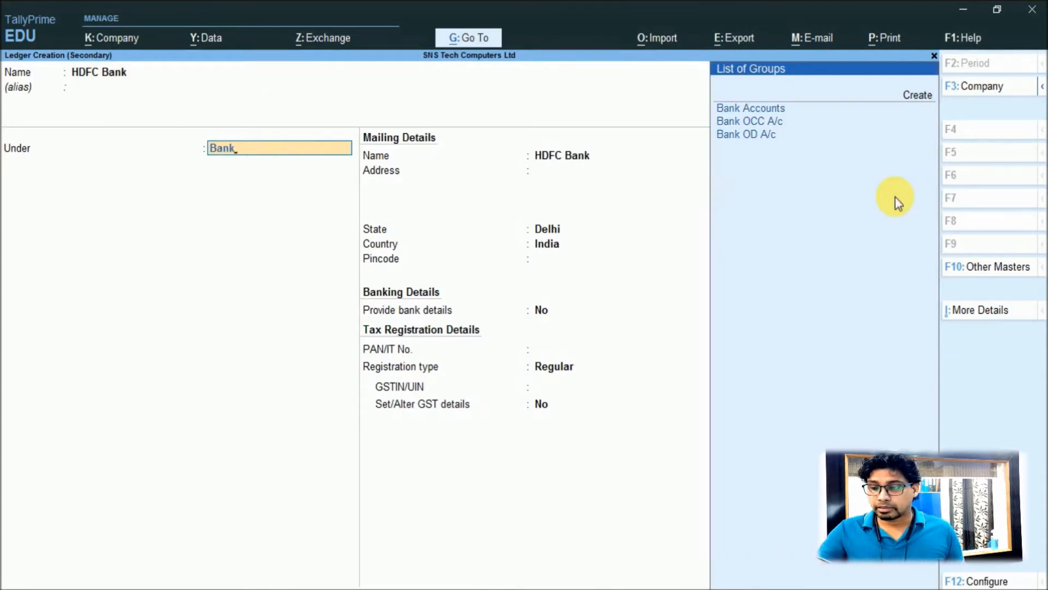
{"action": "key", "text": "Return"}
{"action": "key", "text": "Return"}
{"action": "key", "text": "Return"}
{"action": "key", "text": "Return"}
{"action": "key", "text": "Return"}
{"action": "key", "text": "Return"}
{"action": "key", "text": "Return"}
{"action": "key", "text": "Return"}
{"action": "key", "text": "Return"}
{"action": "key", "text": "Return"}
{"action": "key", "text": "Return"}
{"action": "key", "text": "Return"}
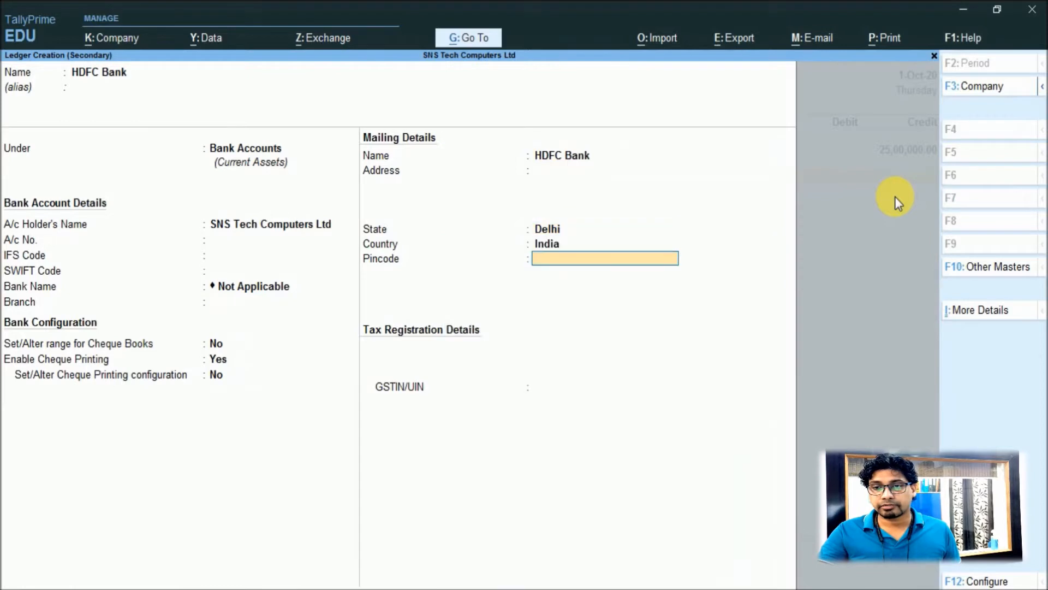
{"action": "key", "text": "Return"}
{"action": "key", "text": "Return"}
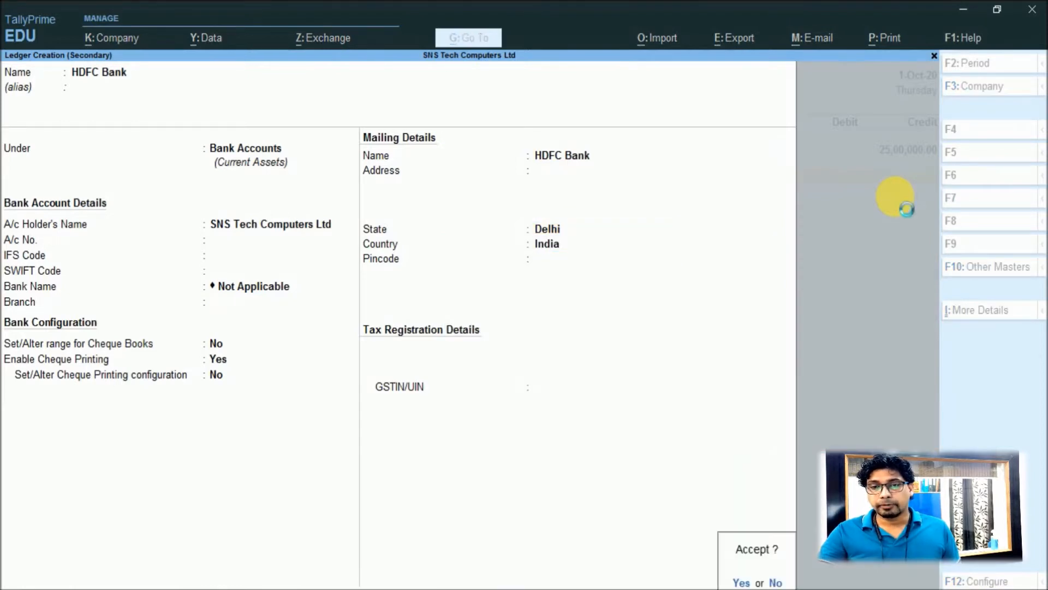
{"action": "key", "text": "Return"}
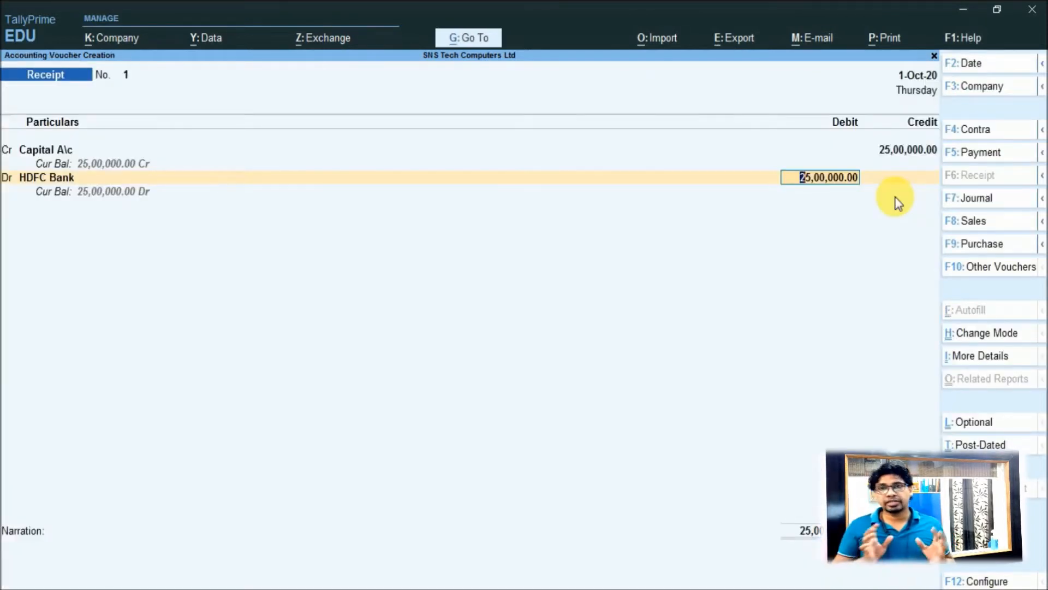
Step: Accept the 25,00,000 debit to HDFC Bank and set its bank allocation's transaction type to Others from the expanded list
{"action": "key", "text": "Return"}
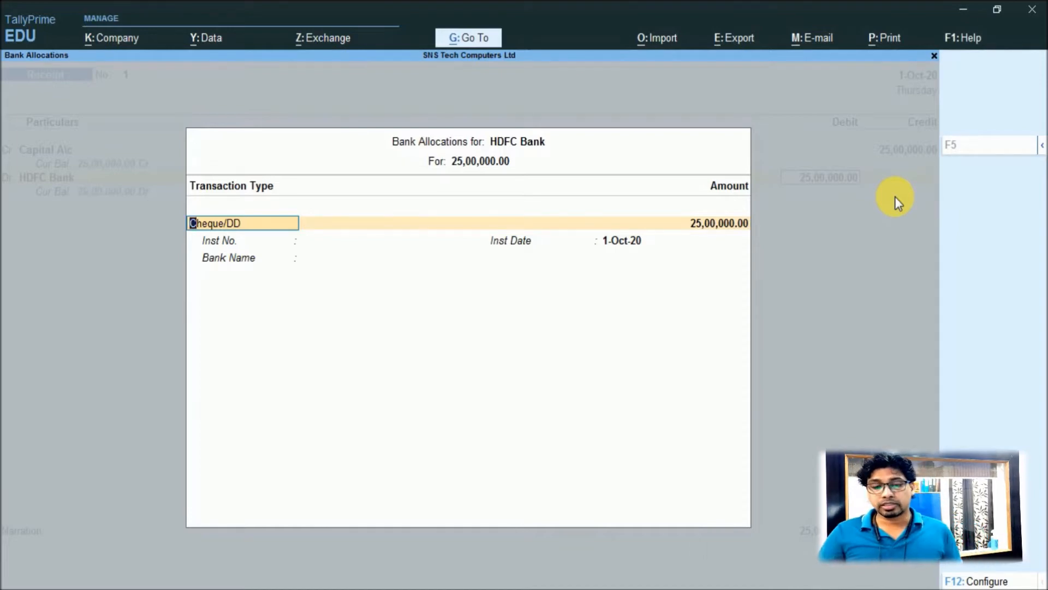
{"action": "key", "text": "BackSpace"}
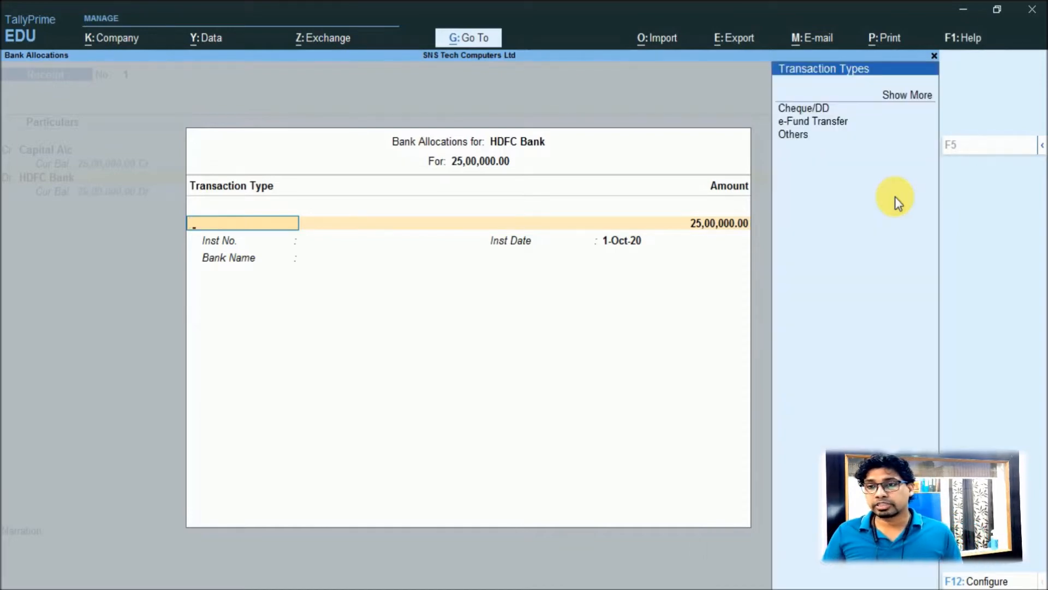
{"action": "key", "text": "Down"}
{"action": "key", "text": "Down"}
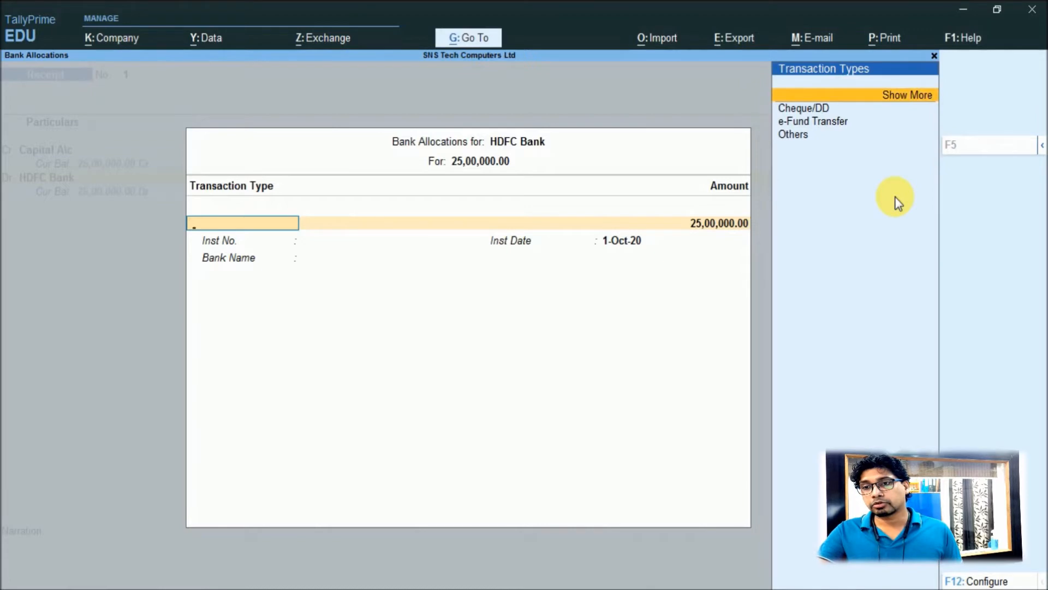
{"action": "key", "text": "Down"}
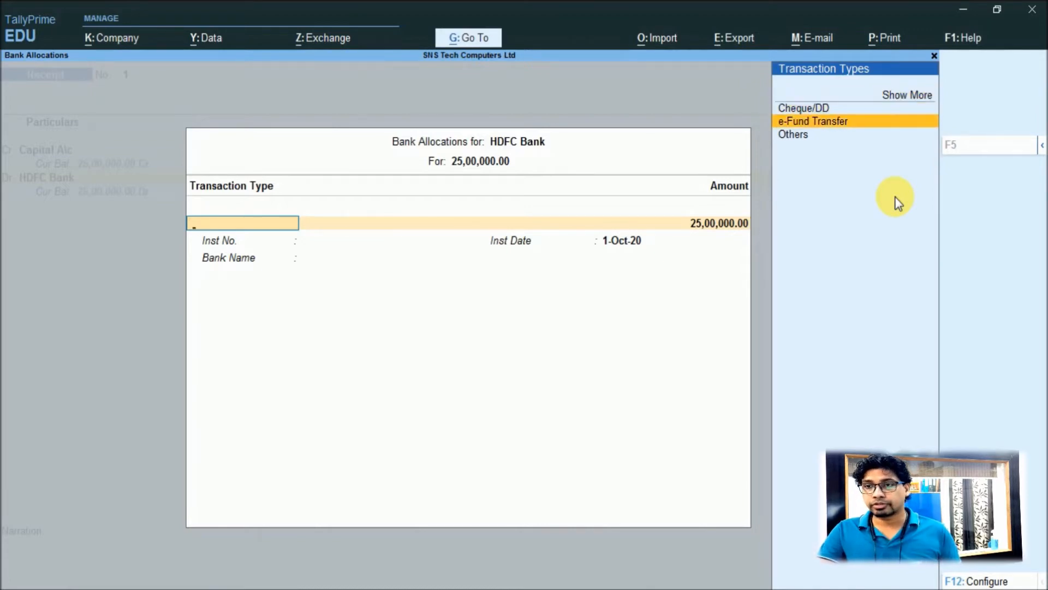
{"action": "key", "text": "Down"}
{"action": "key", "text": "Up"}
{"action": "key", "text": "Up"}
{"action": "key", "text": "Up"}
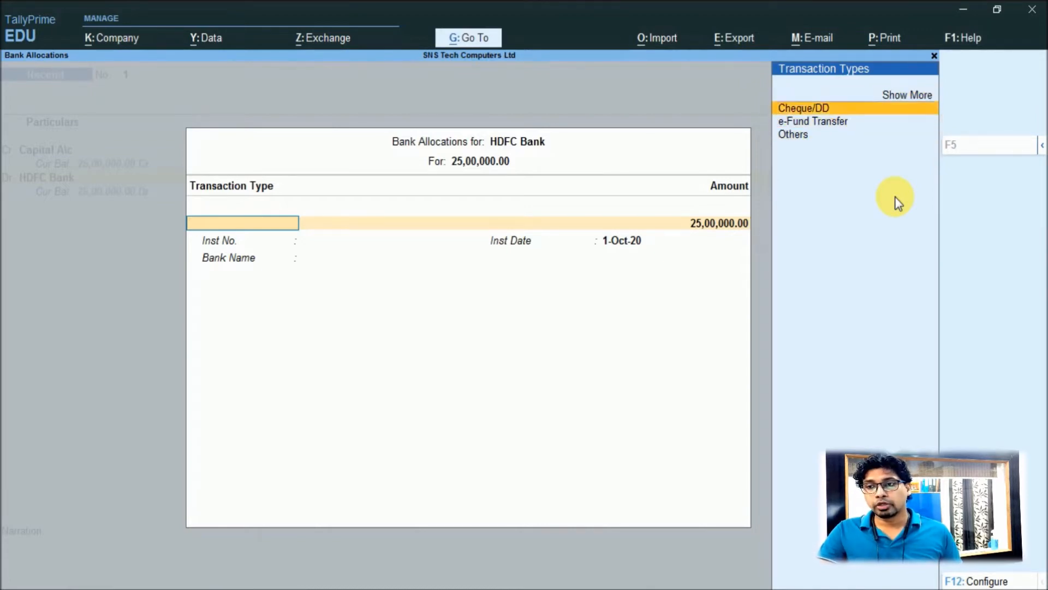
{"action": "key", "text": "Return"}
{"action": "key", "text": "Down"}
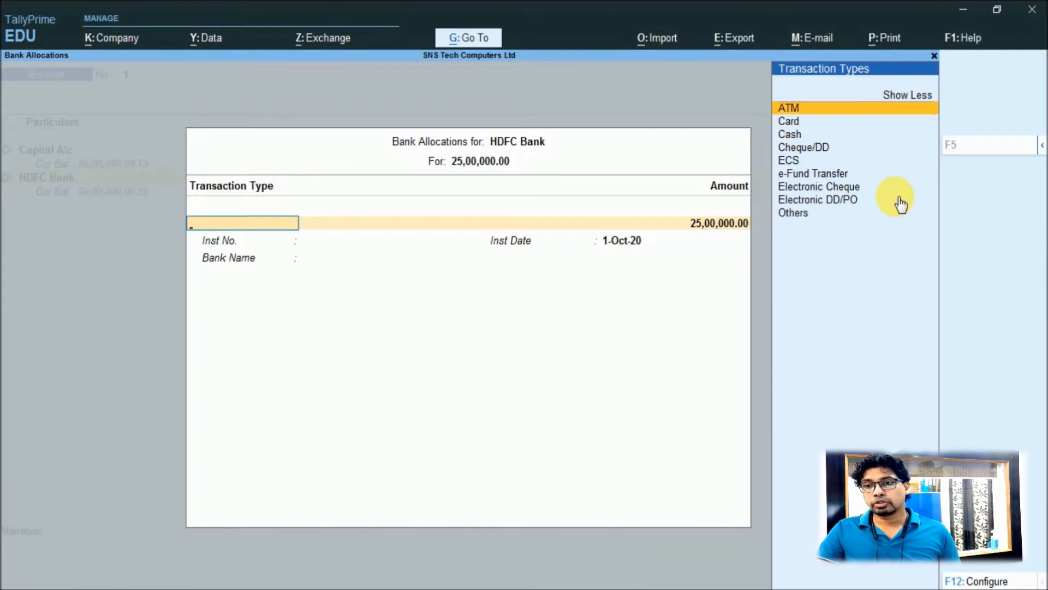
{"action": "key", "text": "Down"}
{"action": "key", "text": "Down"}
{"action": "key", "text": "Down"}
{"action": "key", "text": "Down"}
{"action": "key", "text": "Down"}
{"action": "key", "text": "Down"}
{"action": "key", "text": "Down"}
{"action": "key", "text": "Down"}
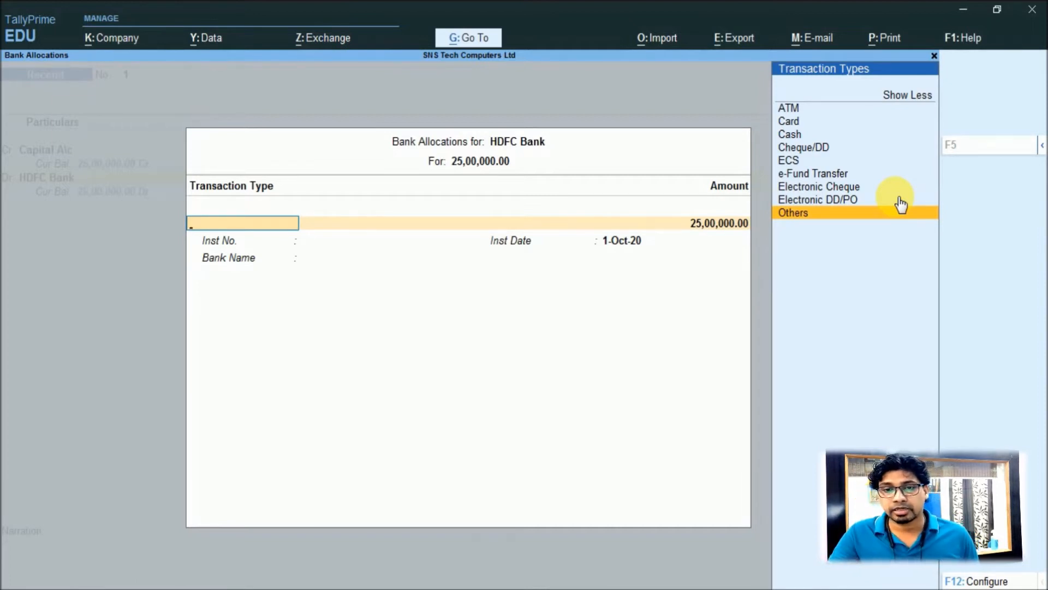
{"action": "key", "text": "Return"}
Step: Leave the instrument number and bank name blank, keep the instrument date 1-Oct-20, and save the receipt without narration
{"action": "key", "text": "Return"}
{"action": "key", "text": "Return"}
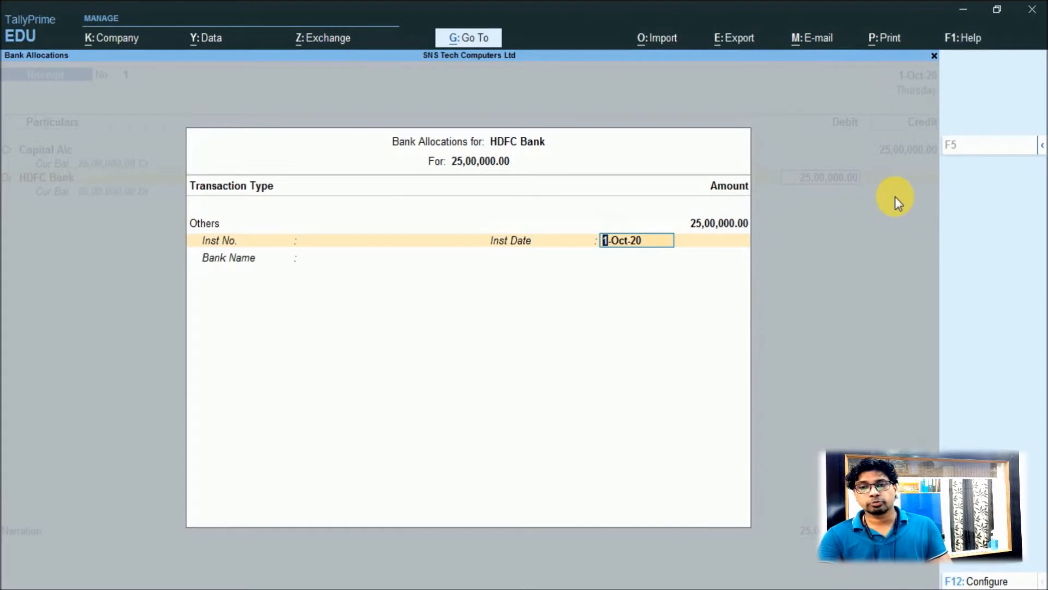
{"action": "key", "text": "BackSpace"}
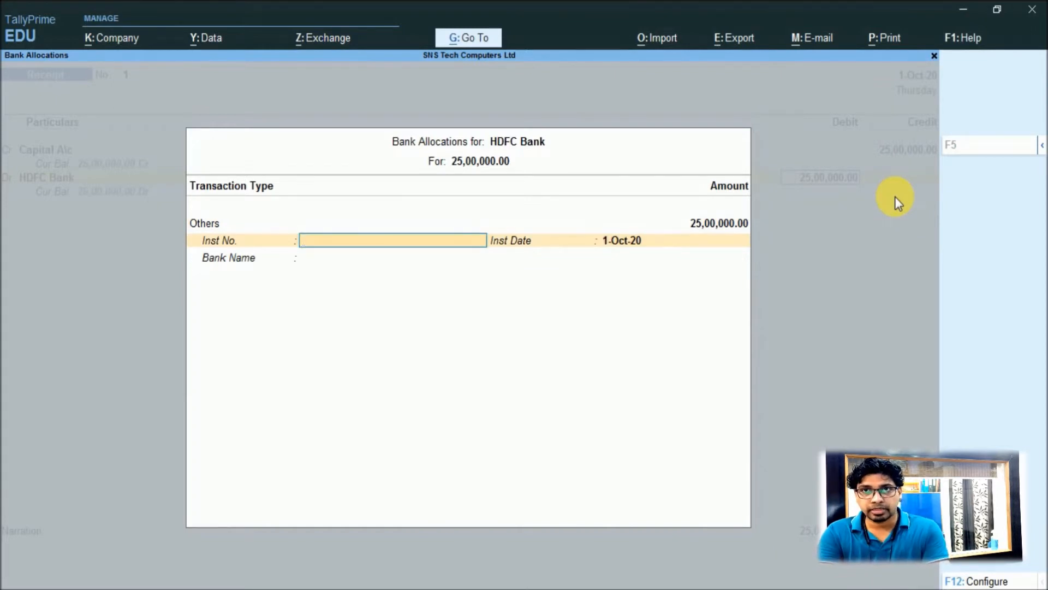
{"action": "key", "text": "Return"}
{"action": "key", "text": "Return"}
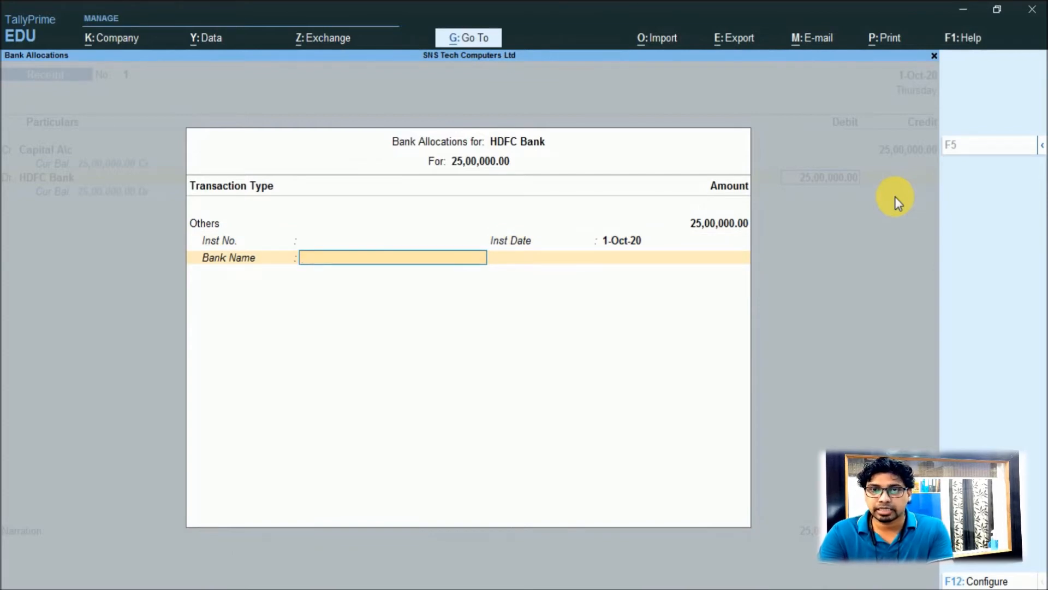
{"action": "key", "text": "Return"}
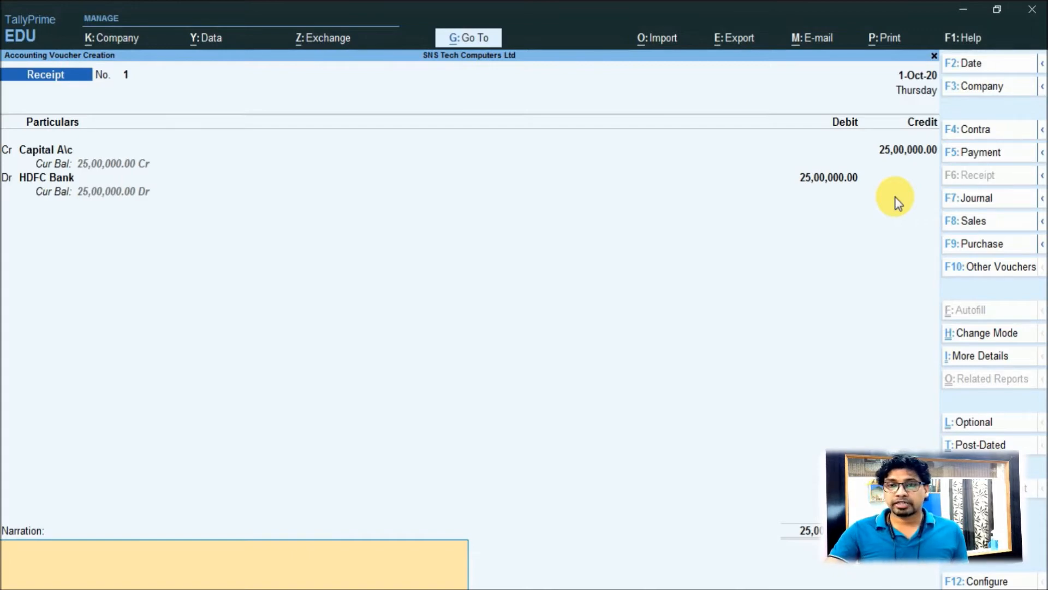
{"action": "key", "text": "Return"}
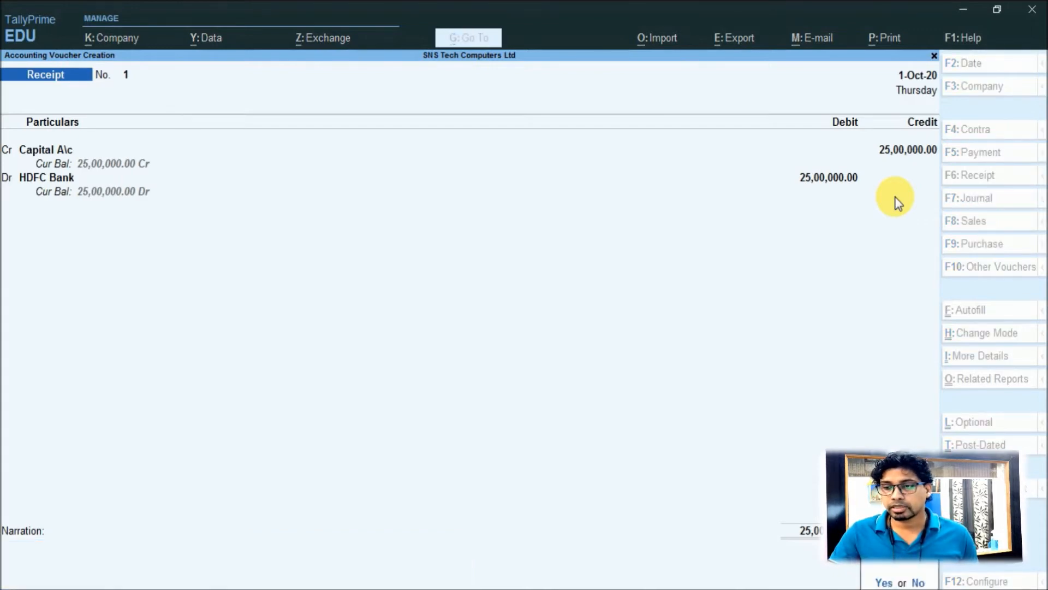
{"action": "key", "text": "Return"}
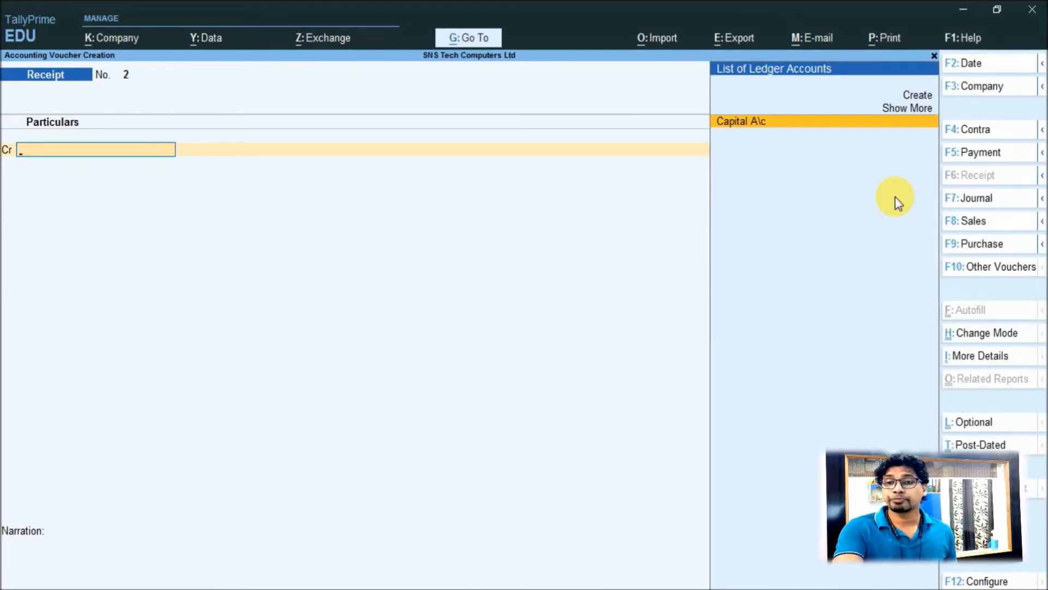
Step: Leave voucher entry and examine the company's Balance Sheet in detailed view
{"action": "key", "text": "Escape"}
{"action": "key", "text": "Down"}
{"action": "key", "text": "Down"}
{"action": "key", "text": "Down"}
{"action": "key", "text": "Down"}
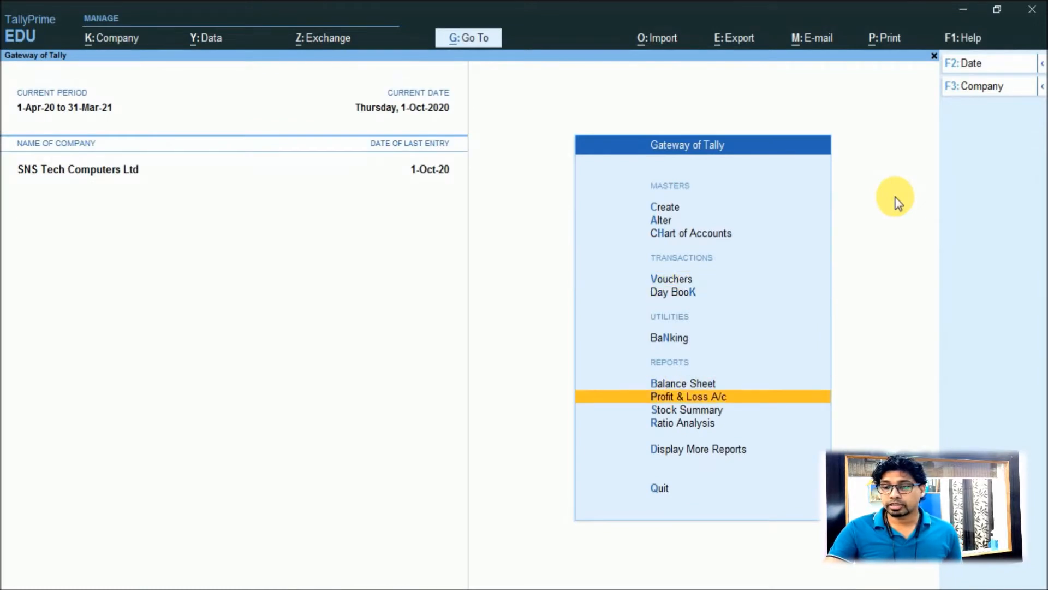
{"action": "key", "text": "Up"}
{"action": "key", "text": "Return"}
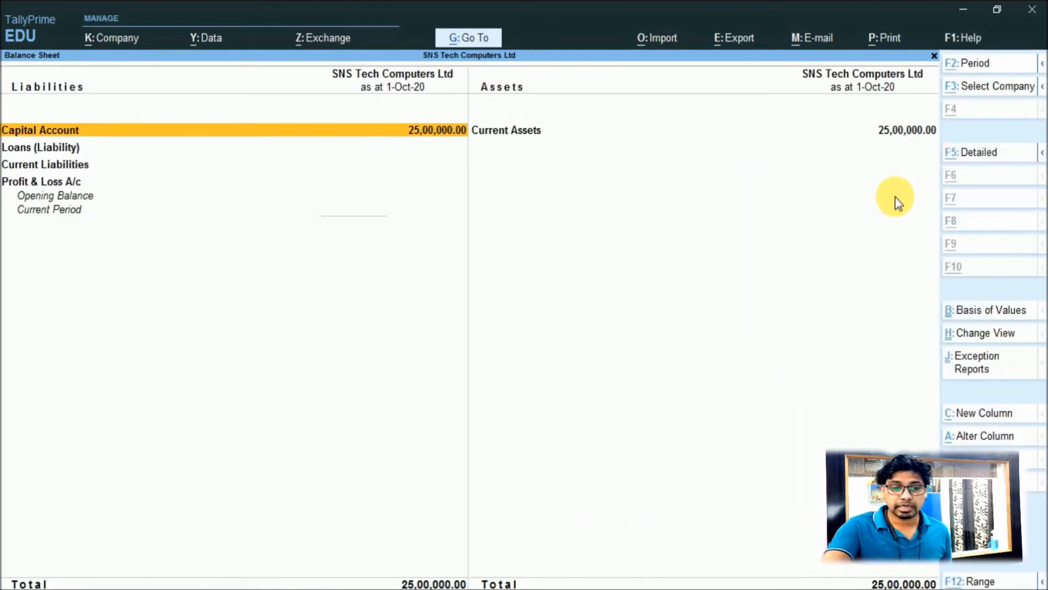
{"action": "key", "text": "alt+F5"}
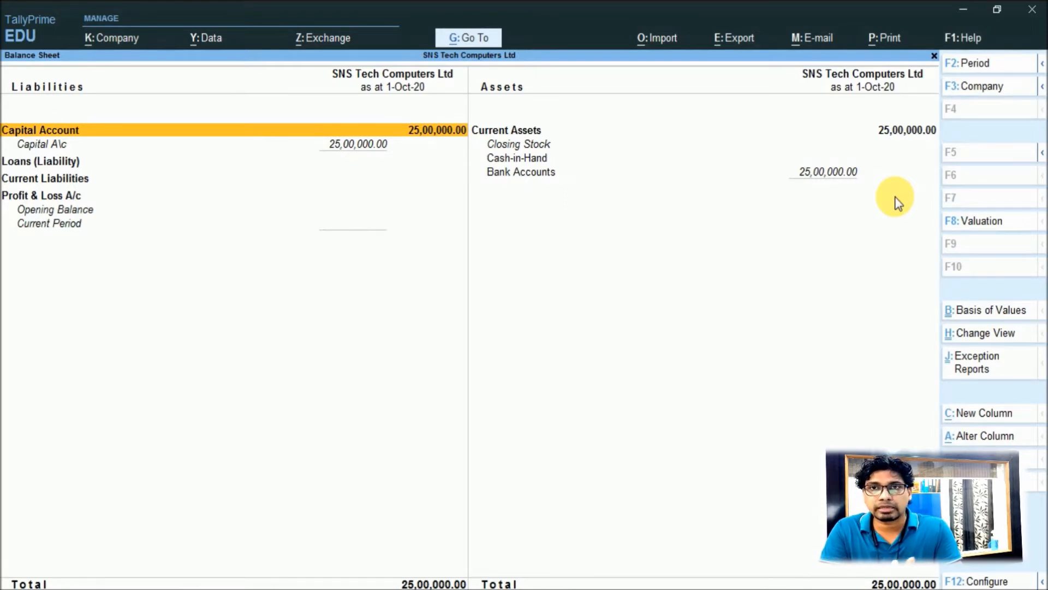
Step: Close the Balance Sheet, start a new accounting voucher and change it to a Payment voucher
{"action": "key", "text": "Escape"}
{"action": "key", "text": "Escape"}
{"action": "key", "text": "Escape"}
{"action": "key", "text": "Down"}
{"action": "key", "text": "Down"}
{"action": "key", "text": "Down"}
{"action": "key", "text": "Return"}
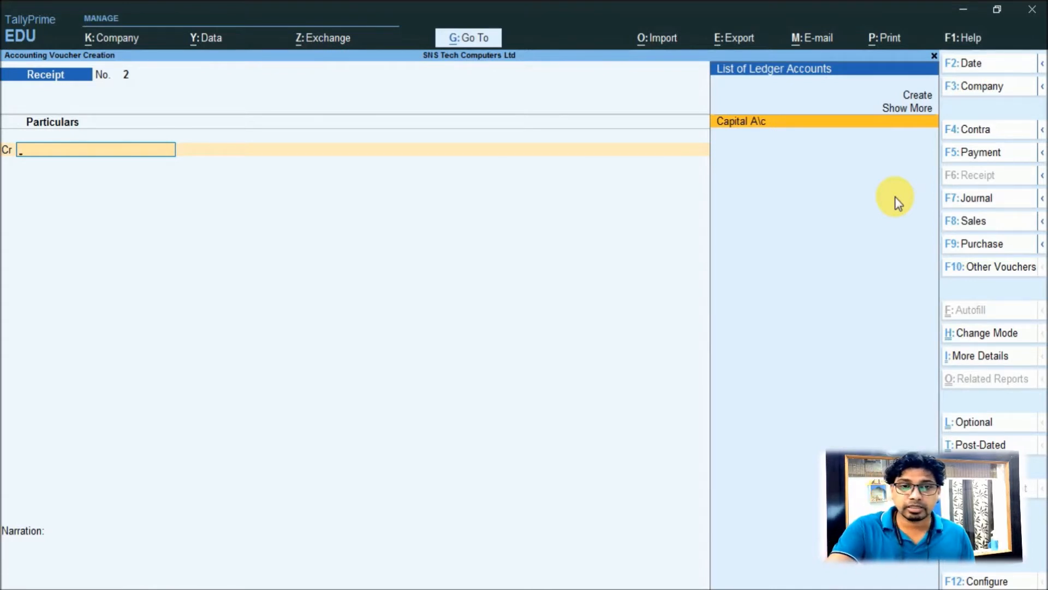
{"action": "key", "text": "F5"}
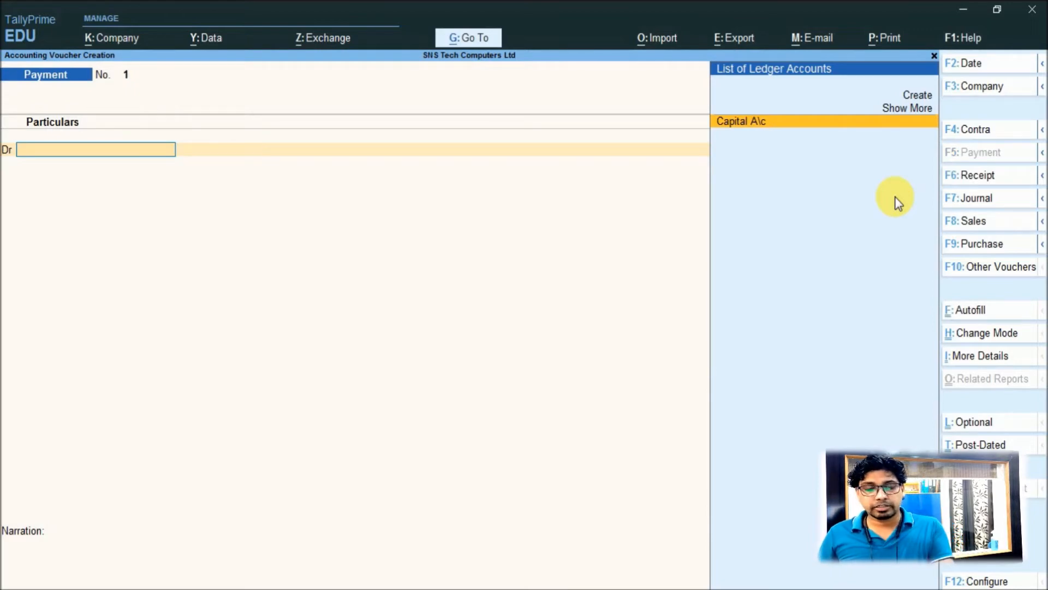
Step: Create the debit ledger Preliminary Expenses under Misc. Expenses (ASSET), without bank details
{"action": "key", "text": "alt+c"}
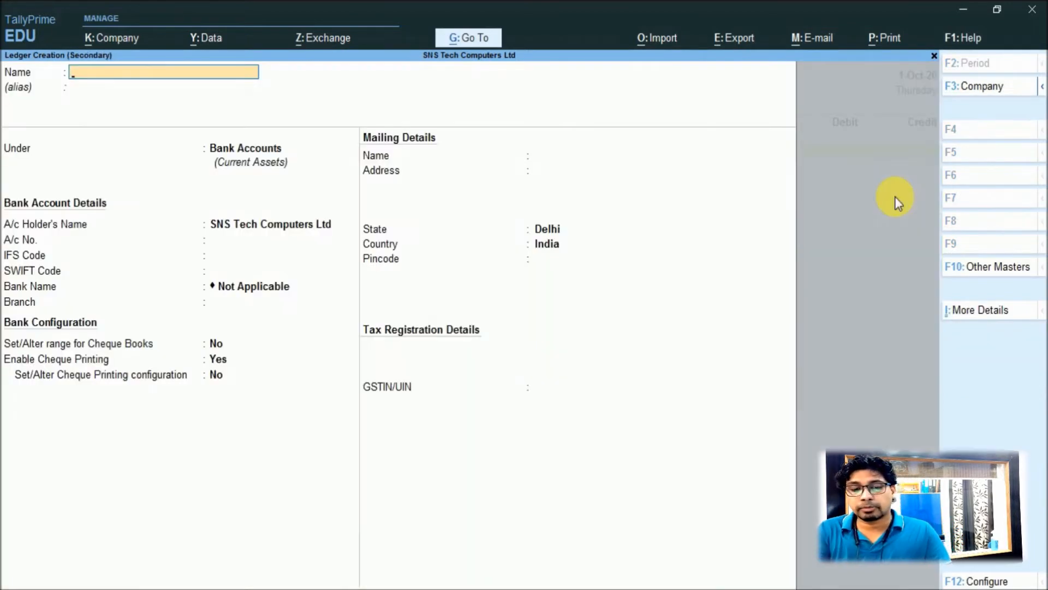
{"action": "type", "text": "Preliminary"}
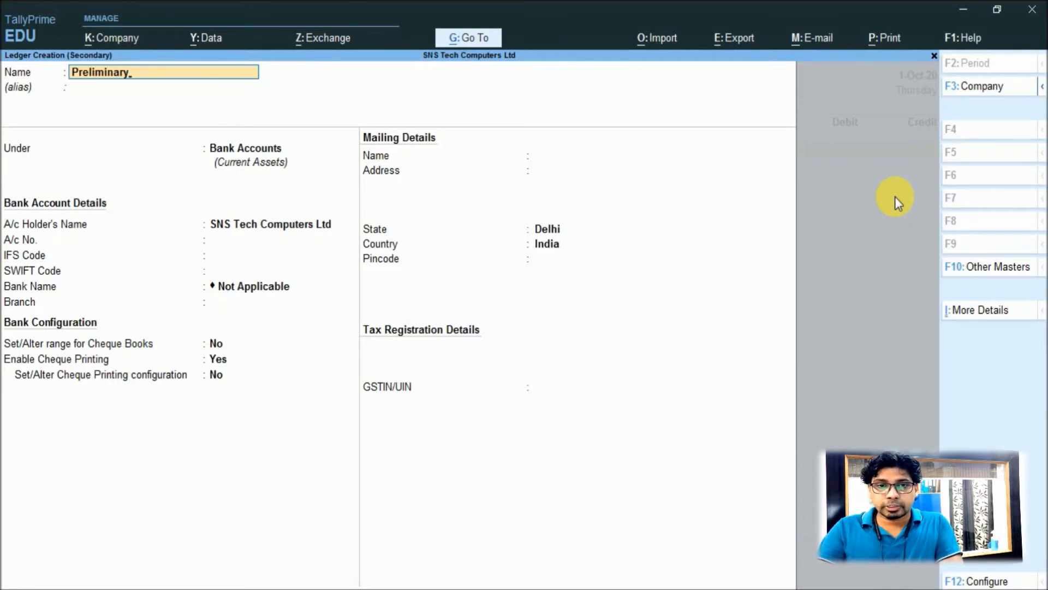
{"action": "type", "text": " Expenses"}
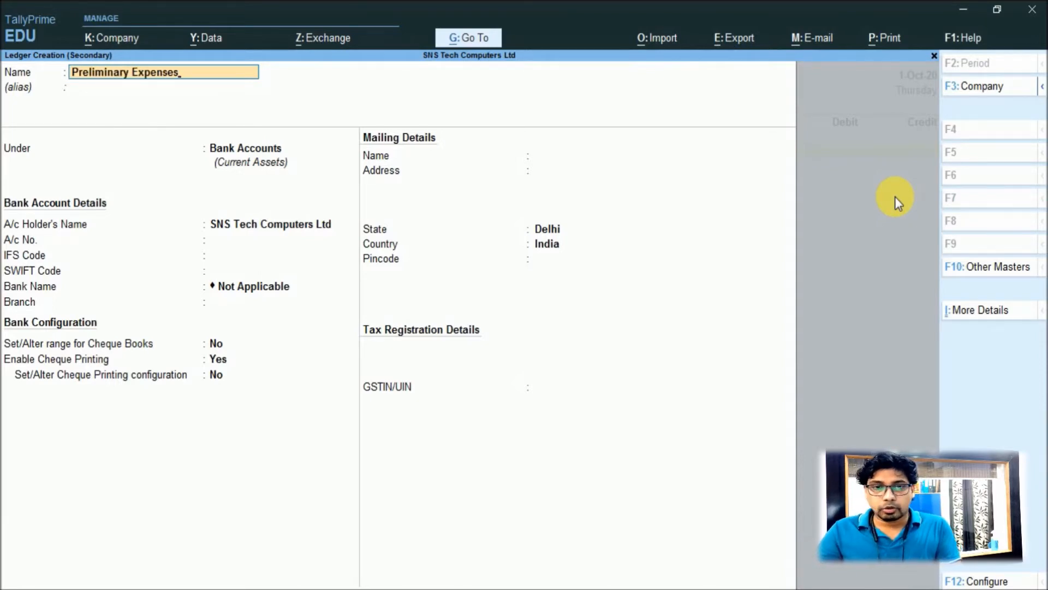
{"action": "key", "text": "Return"}
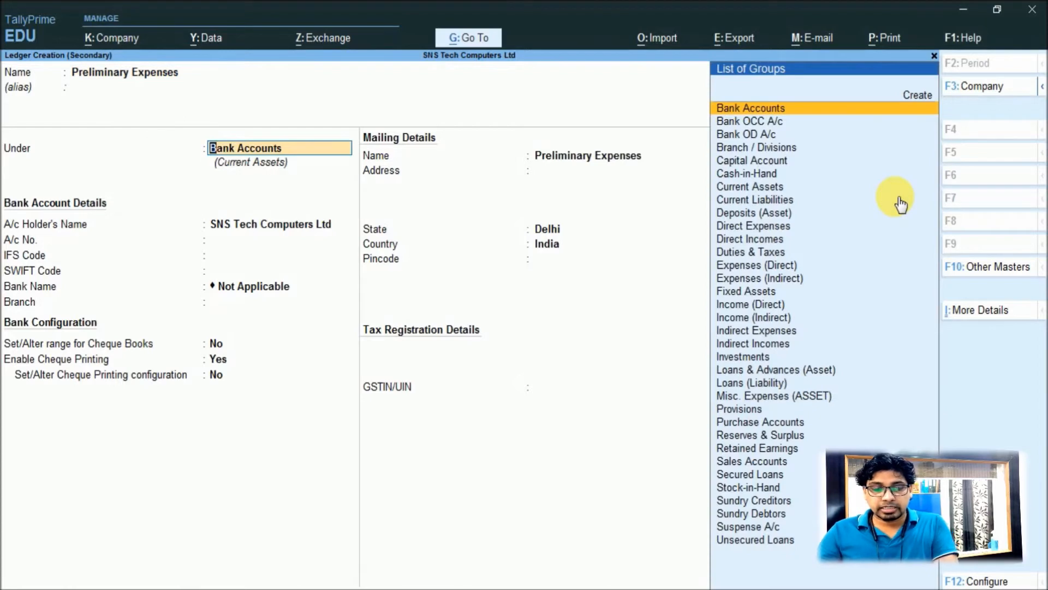
{"action": "type", "text": "Misc"}
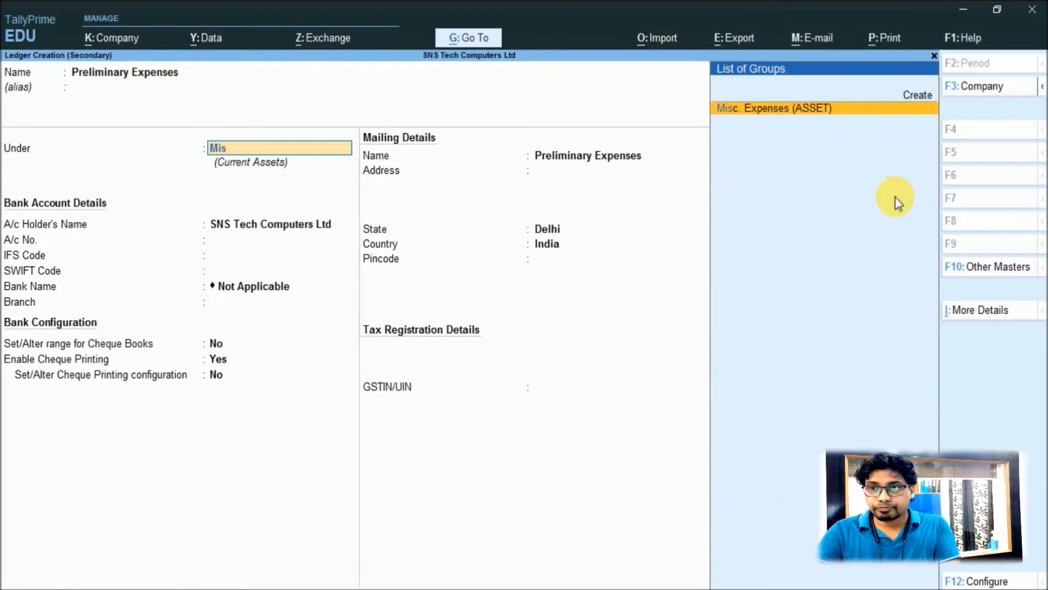
{"action": "key", "text": "Return"}
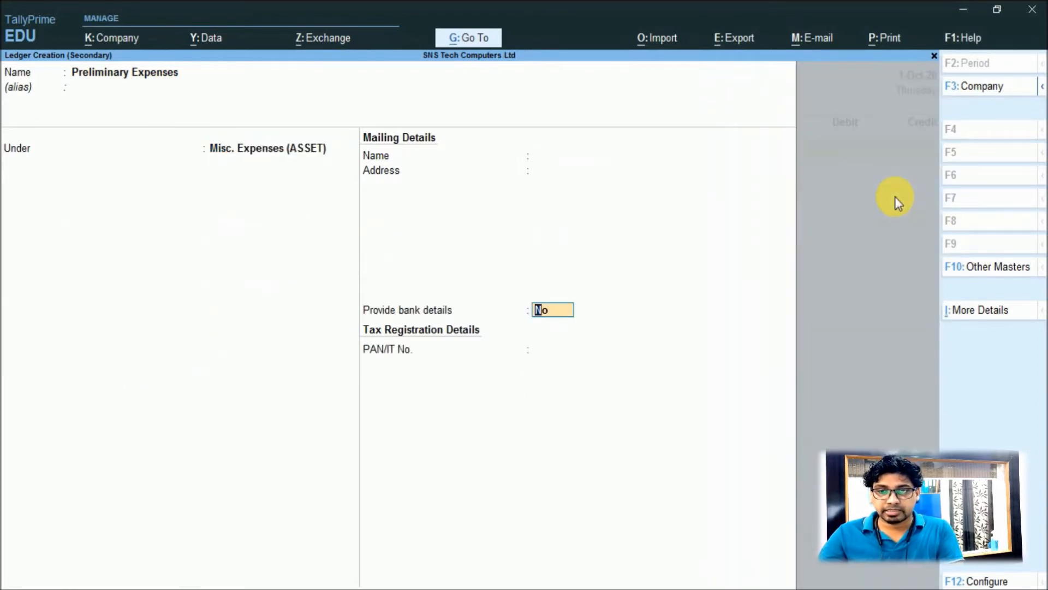
{"action": "key", "text": "Return"}
{"action": "key", "text": "y"}
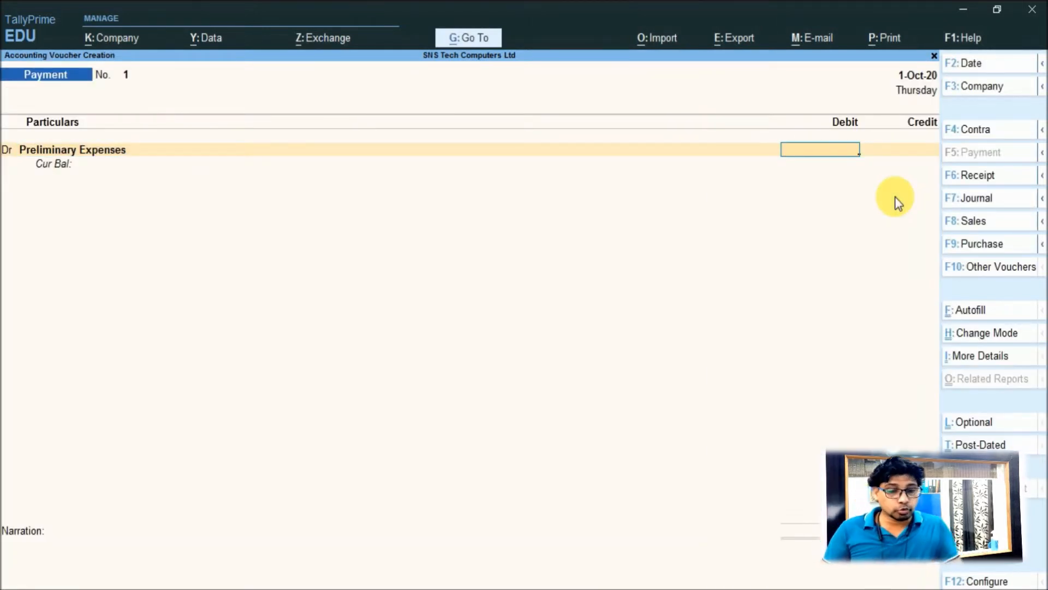
Step: Debit Preliminary Expenses with 100000 in the payment voucher
{"action": "type", "text": "1000000"}
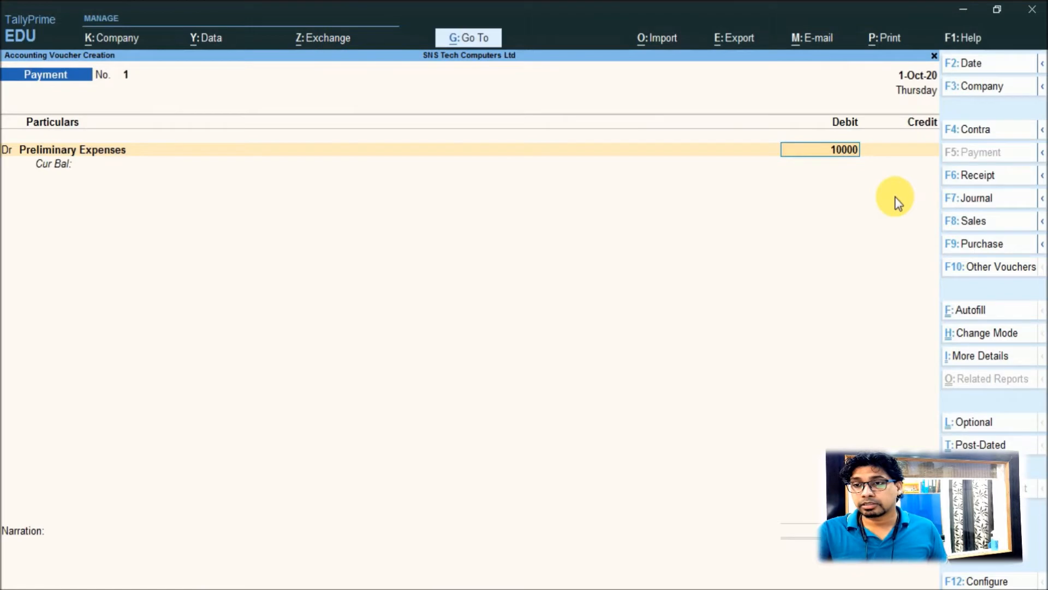
{"action": "key", "text": "Return"}
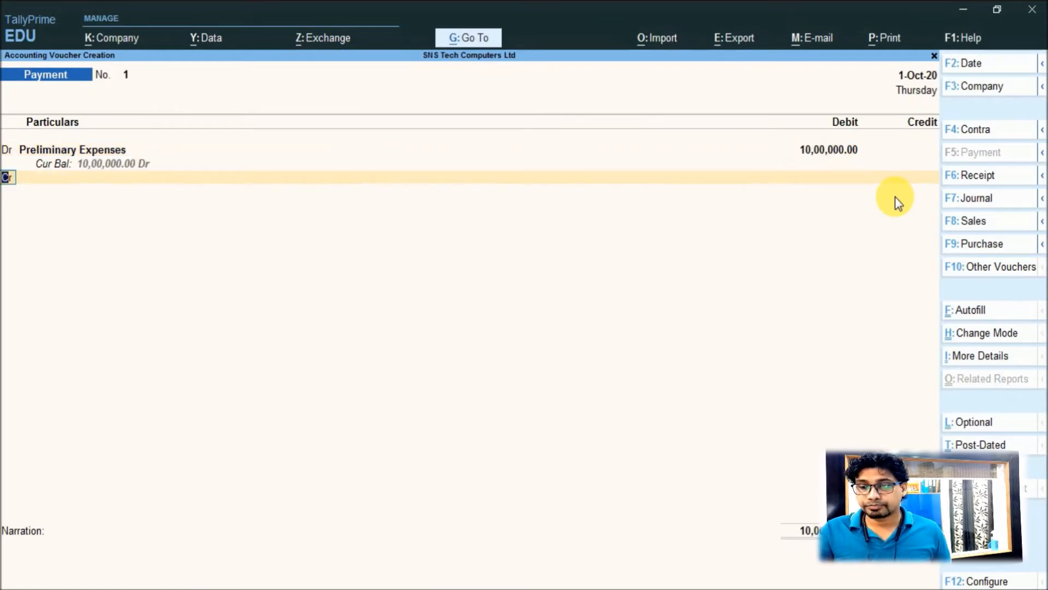
{"action": "key", "text": "BackSpace"}
{"action": "type", "text": "100000"}
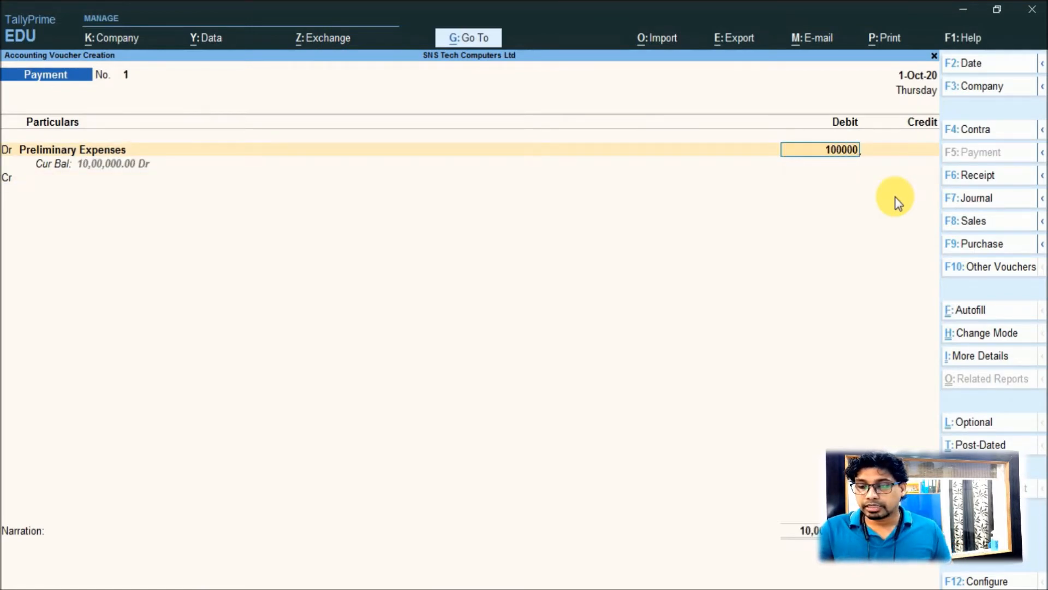
{"action": "key", "text": "Return"}
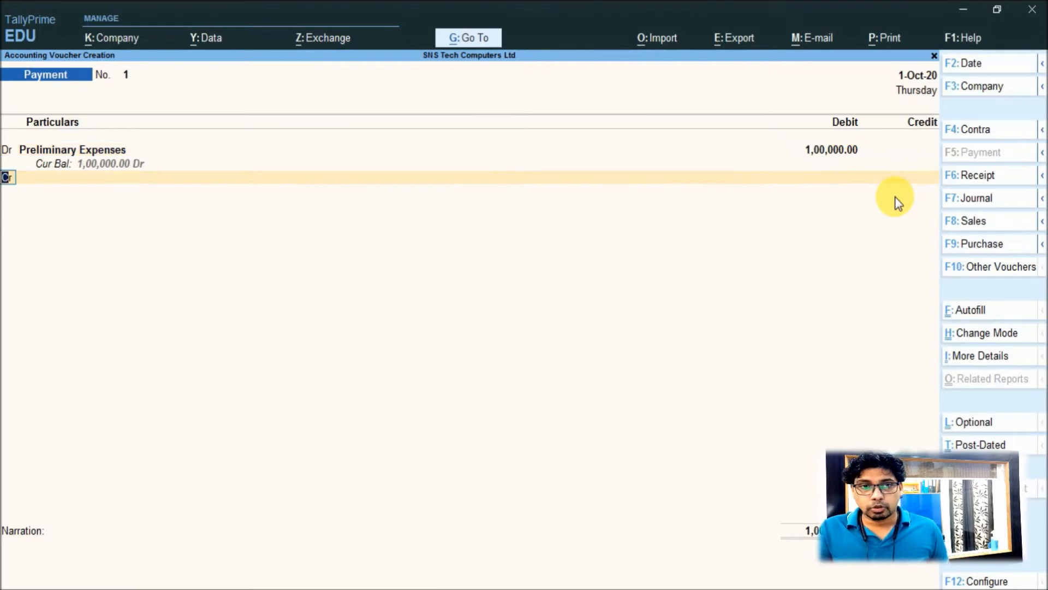
Step: Credit HDFC Bank with 1,00,000 by Cheque, leaving the instrument number blank, and save the payment without narration
{"action": "type", "text": "hdfc"}
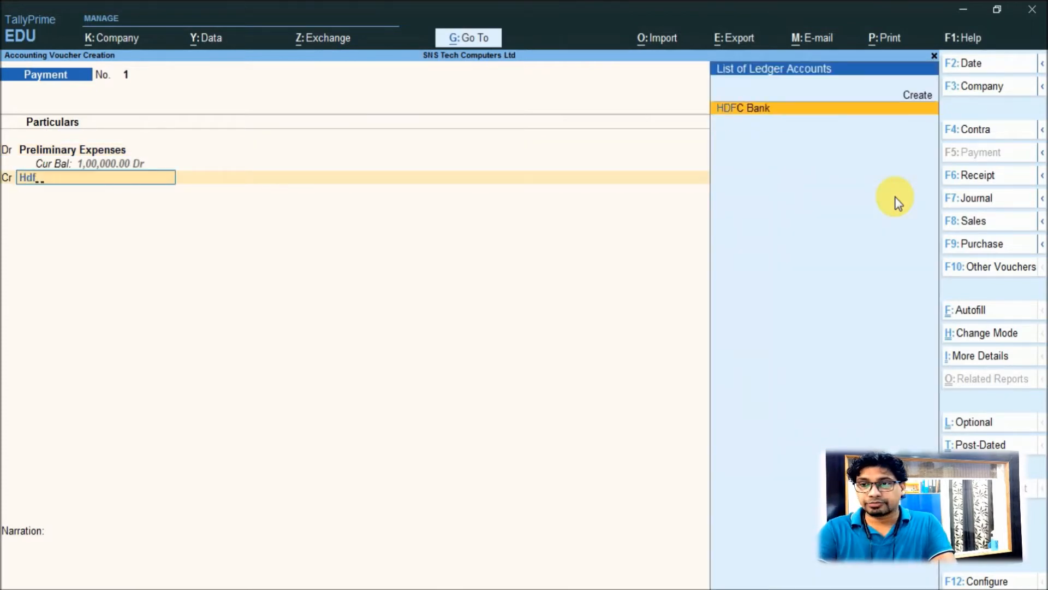
{"action": "key", "text": "Return"}
{"action": "key", "text": "Return"}
{"action": "key", "text": "Return"}
{"action": "key", "text": "Return"}
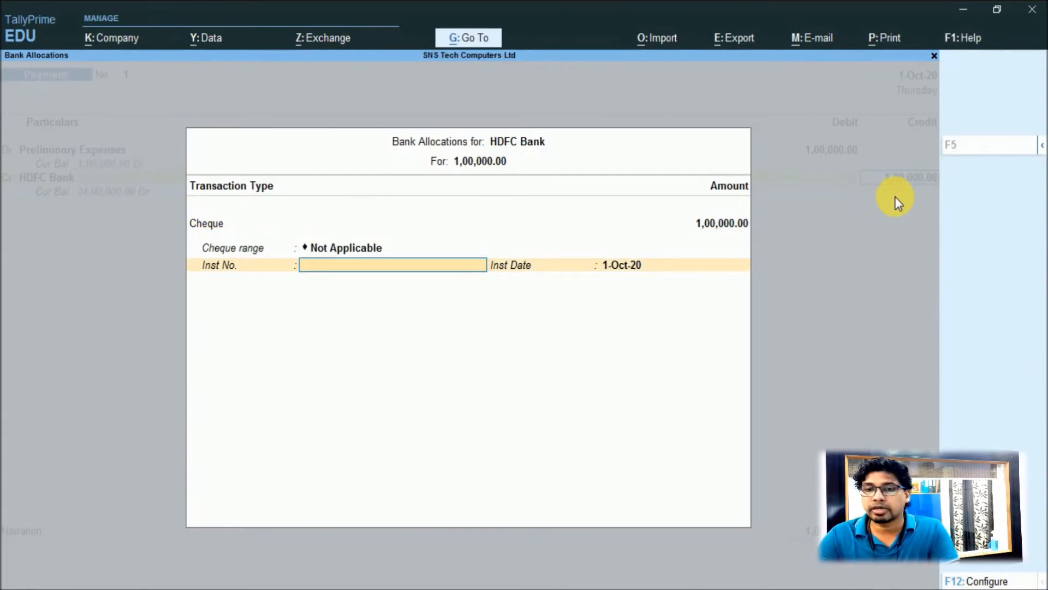
{"action": "key", "text": "Return"}
{"action": "key", "text": "Return"}
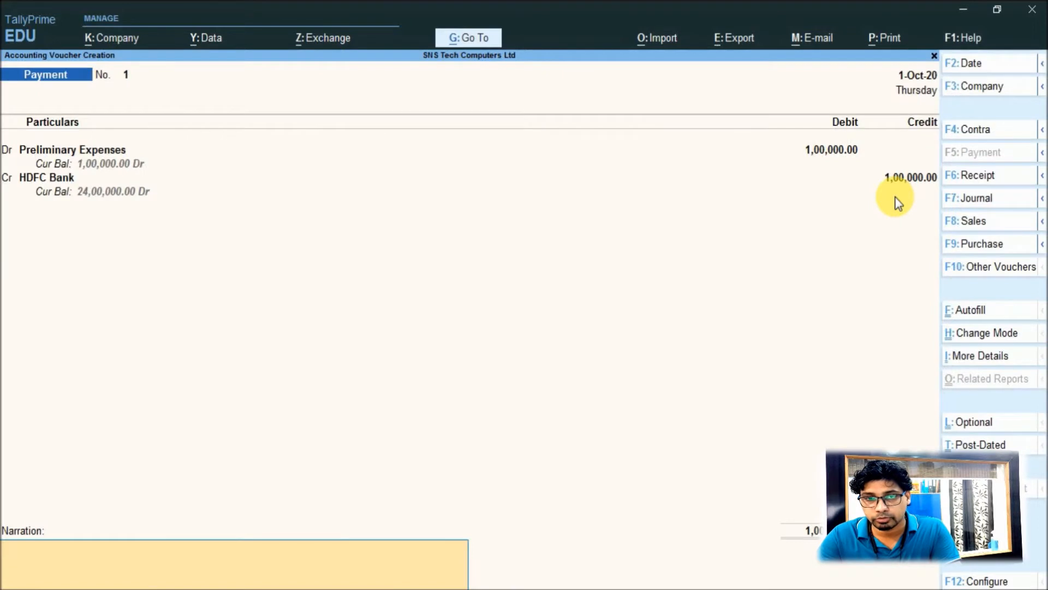
{"action": "key", "text": "Return"}
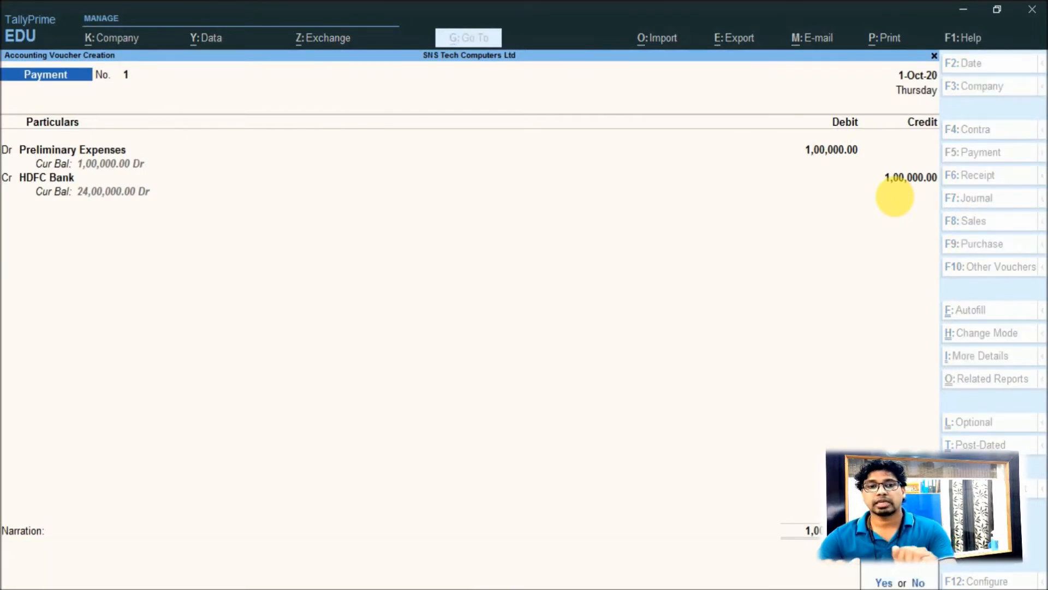
{"action": "key", "text": "Return"}
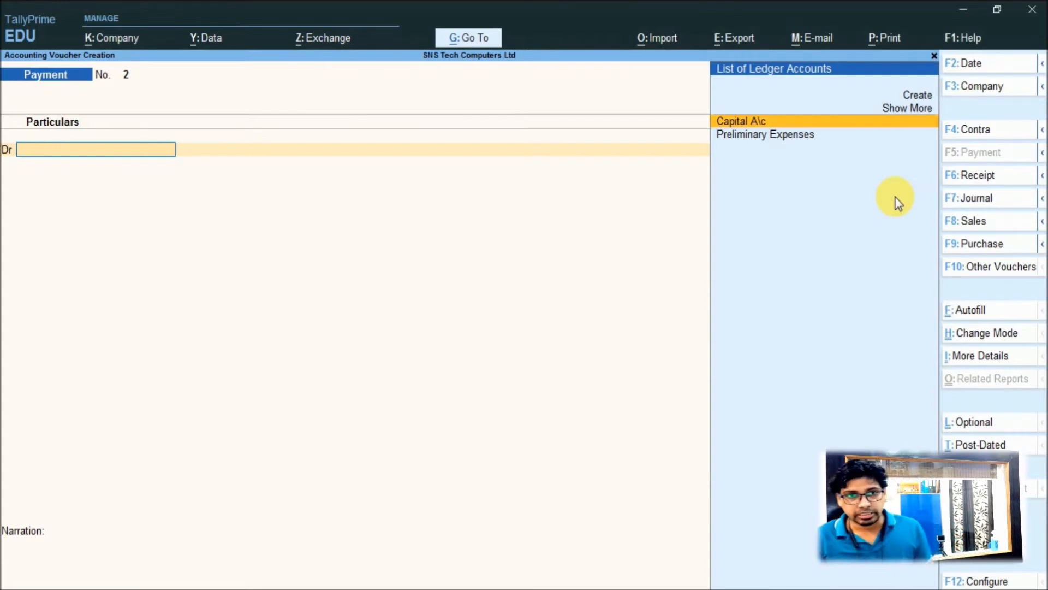
Step: Start a new debit ledger named Security Deposit (Rent) and group it under Deposits (Asset)
{"action": "key", "text": "alt+c"}
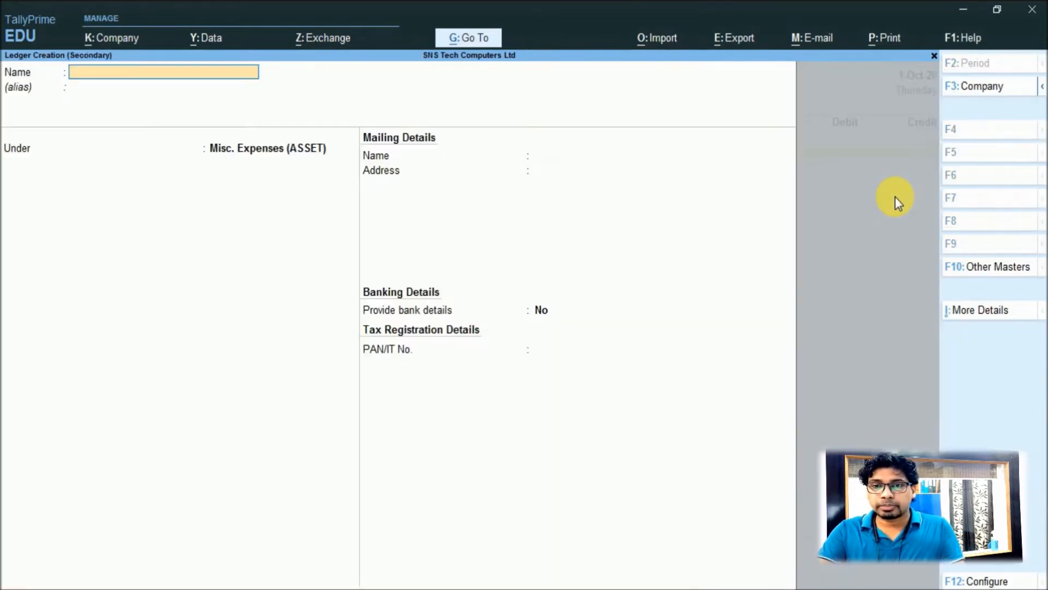
{"action": "type", "text": "Security Deposit "}
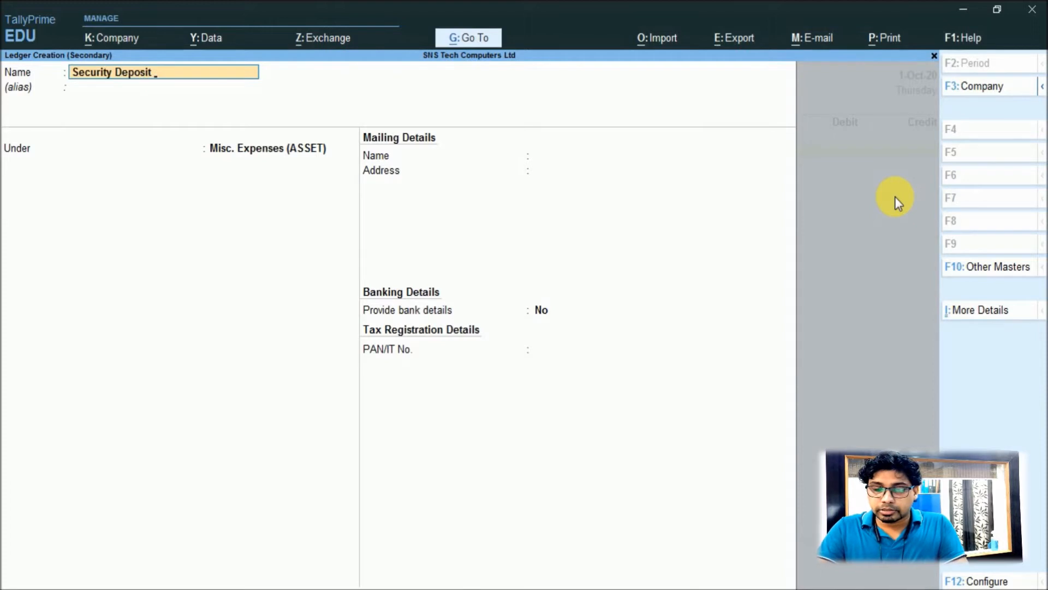
{"action": "type", "text": "()Rent"}
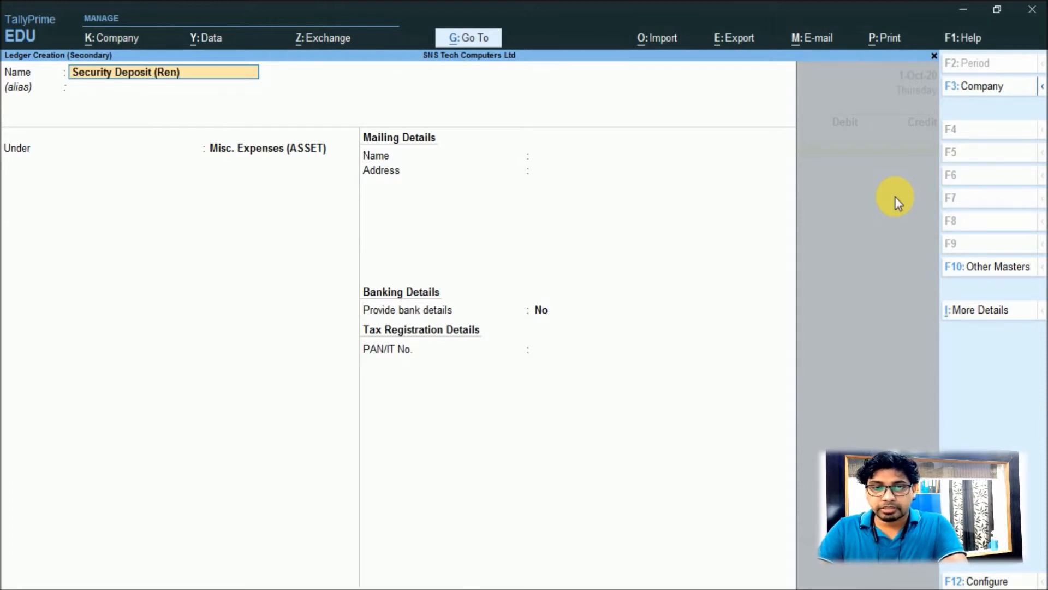
{"action": "key", "text": "Return"}
{"action": "key", "text": "Return"}
{"action": "type", "text": "Depo"}
{"action": "key", "text": "Return"}
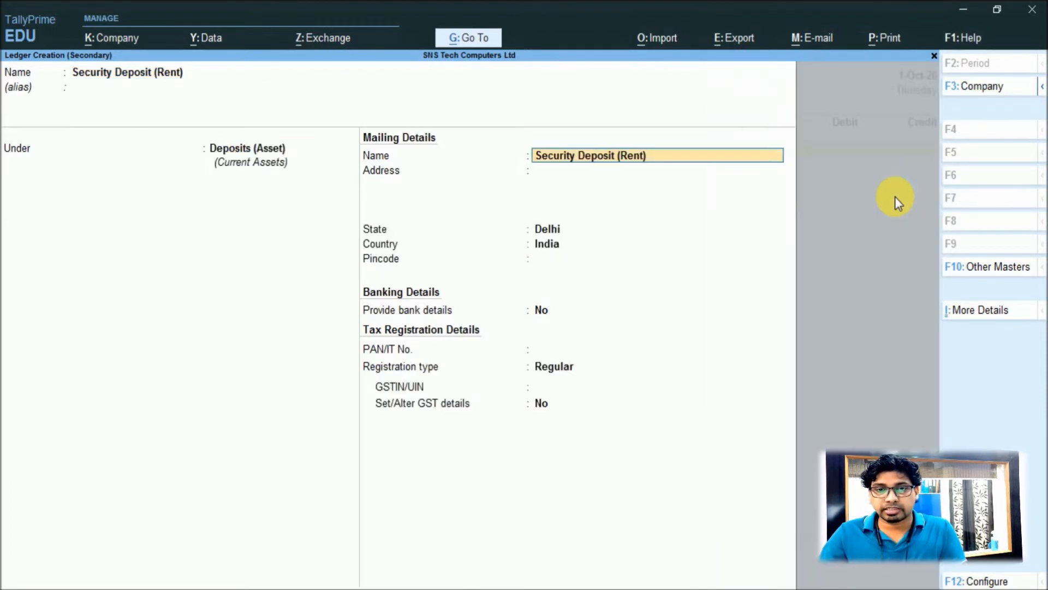
Step: Save the Security Deposit (Rent) ledger with no bank details, Regular registration, a blank GSTIN and no GST details
{"action": "key", "text": "Return"}
{"action": "key", "text": "Return"}
{"action": "key", "text": "Return"}
{"action": "key", "text": "Return"}
{"action": "key", "text": "Return"}
{"action": "key", "text": "Return"}
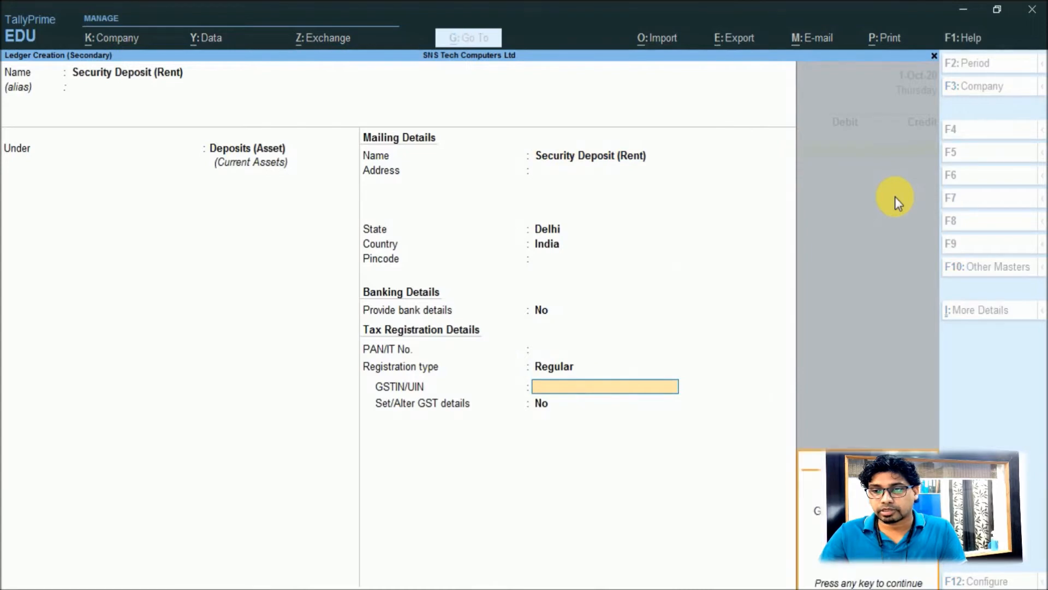
{"action": "key", "text": "Return"}
{"action": "key", "text": "Return"}
{"action": "key", "text": "Return"}
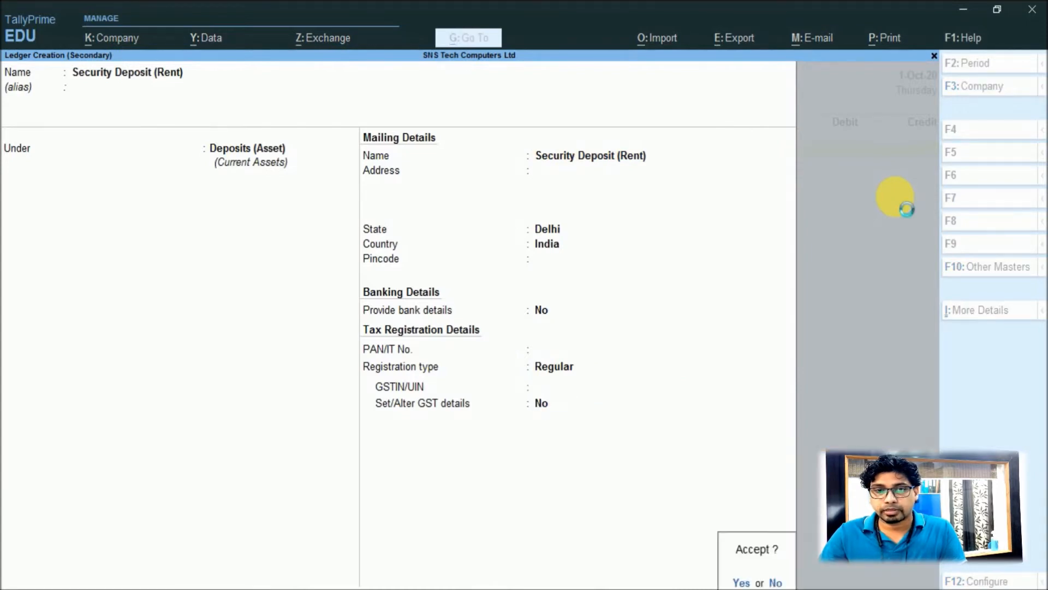
Step: Debit Security Deposit (Rent) with 75000 and choose HDFC Bank as the credit ledger
{"action": "type", "text": "75000"}
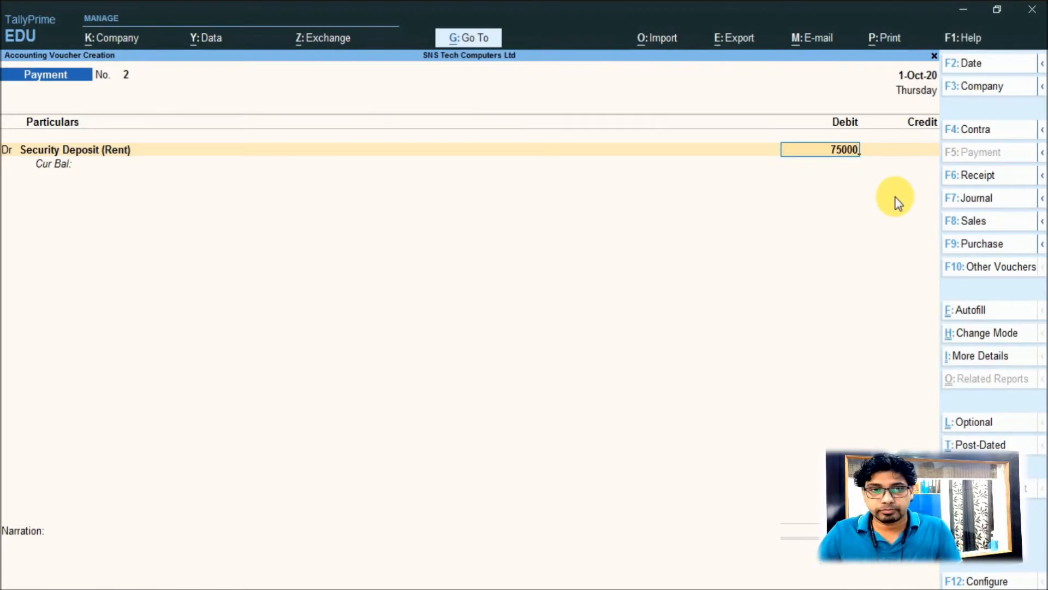
{"action": "key", "text": "Return"}
{"action": "key", "text": "Return"}
{"action": "key", "text": "Return"}
{"action": "key", "text": "BackSpace"}
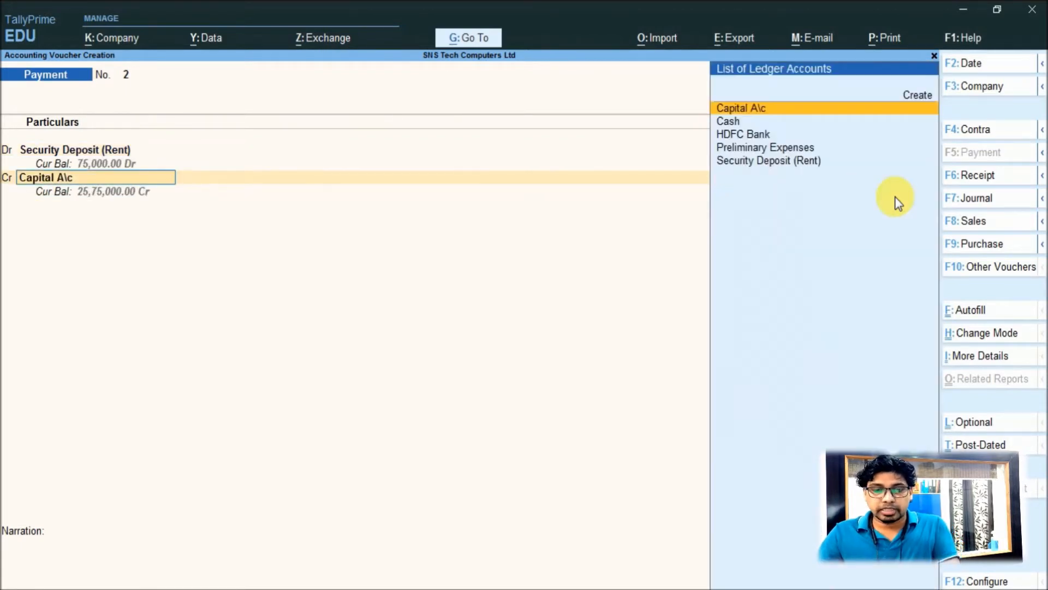
{"action": "type", "text": "Hdfc"}
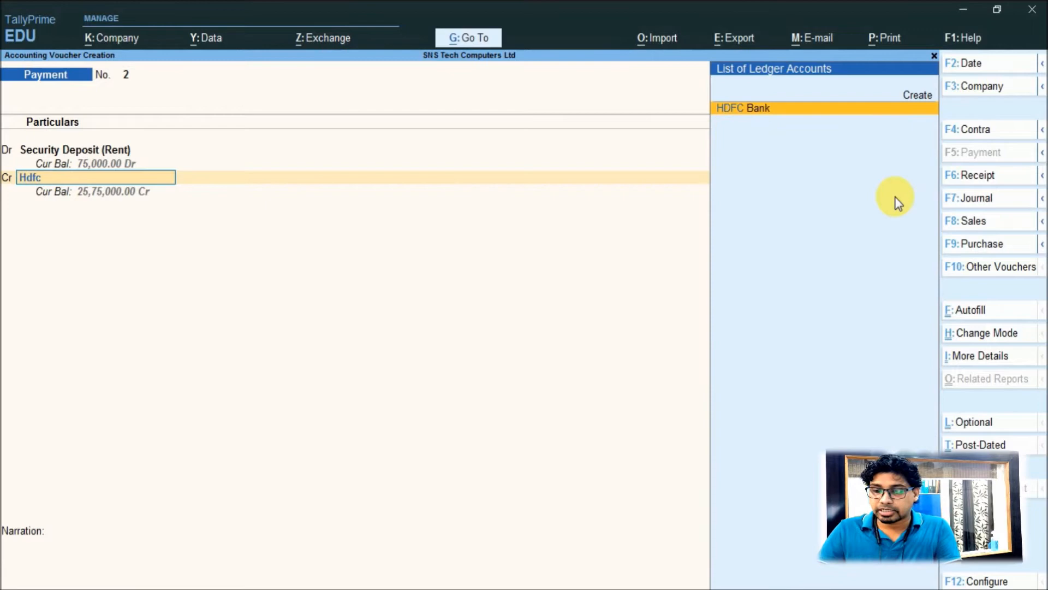
{"action": "key", "text": "Return"}
Step: Allocate the 75,000 HDFC Bank credit to Cheque with a blank instrument number and save the payment without narration
{"action": "key", "text": "Return"}
{"action": "key", "text": "Return"}
{"action": "key", "text": "Return"}
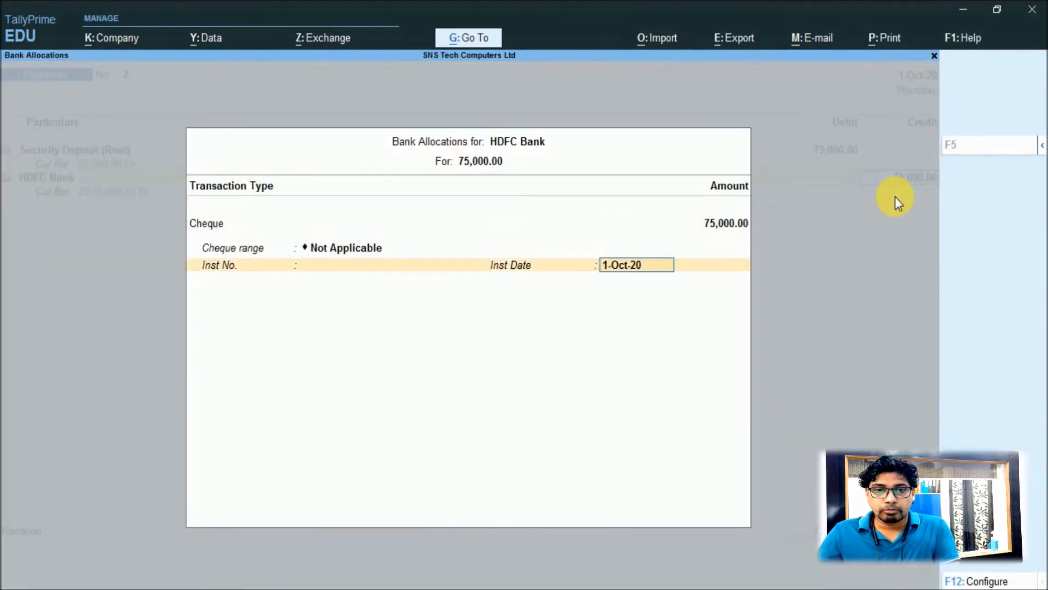
{"action": "key", "text": "Return"}
{"action": "key", "text": "Return"}
{"action": "key", "text": "Return"}
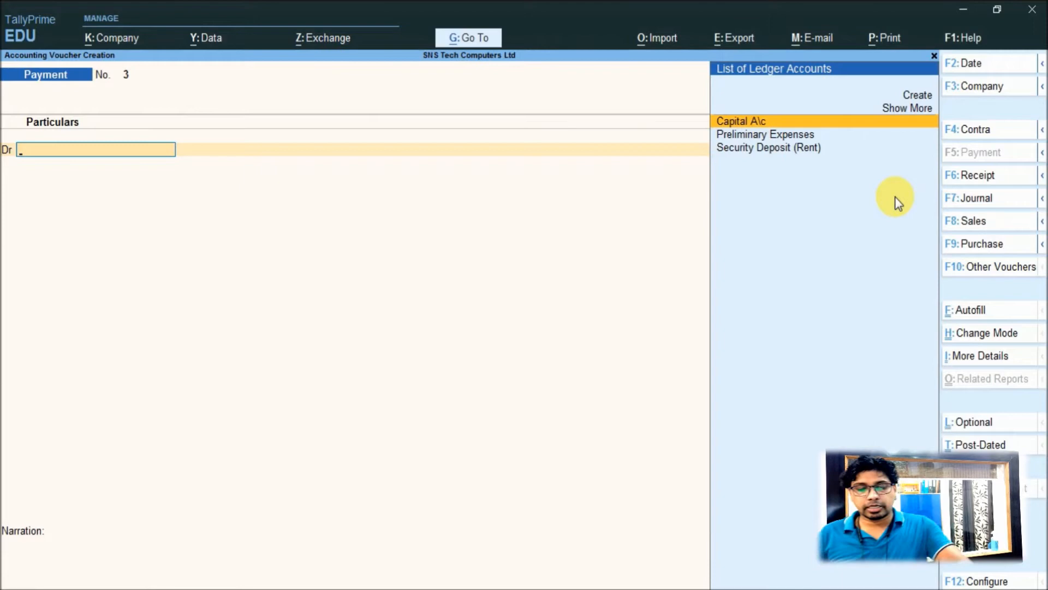
Step: Start a new debit ledger named Security Deposit Telephone Exchange
{"action": "key", "text": "alt+c"}
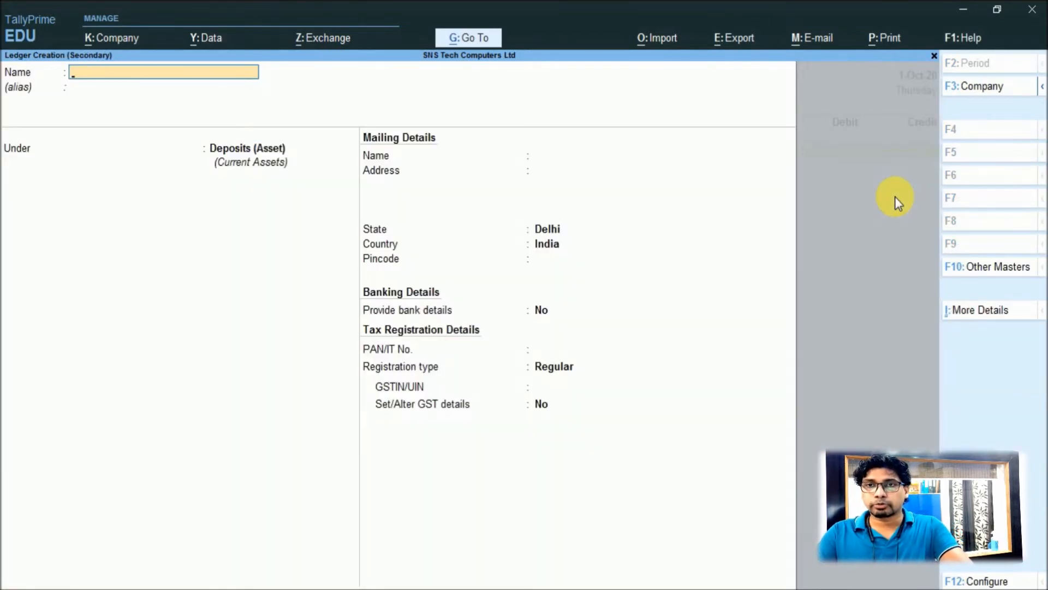
{"action": "type", "text": "S"}
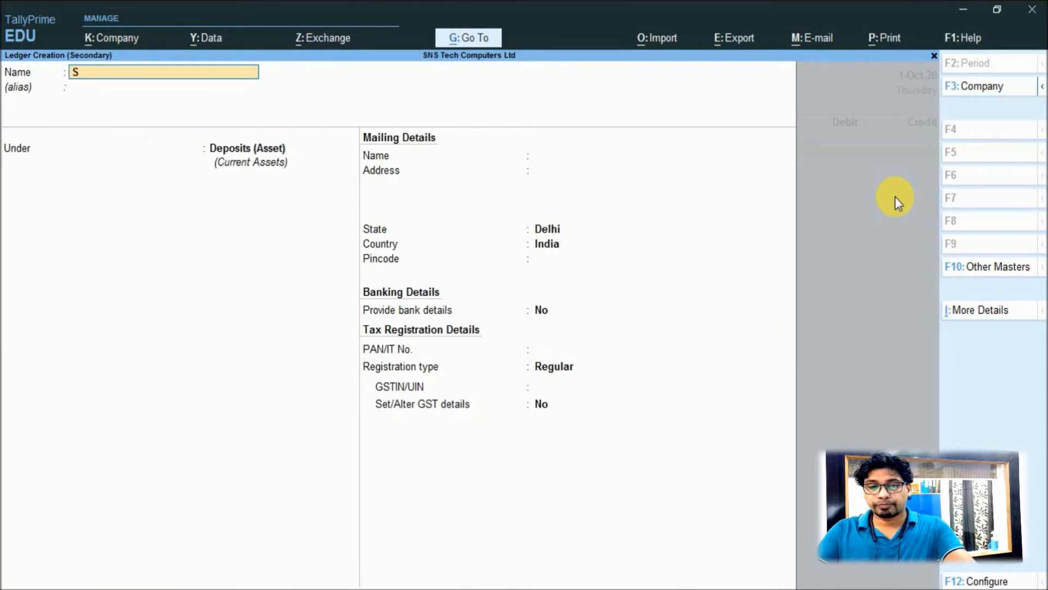
{"action": "type", "text": "ecurity"}
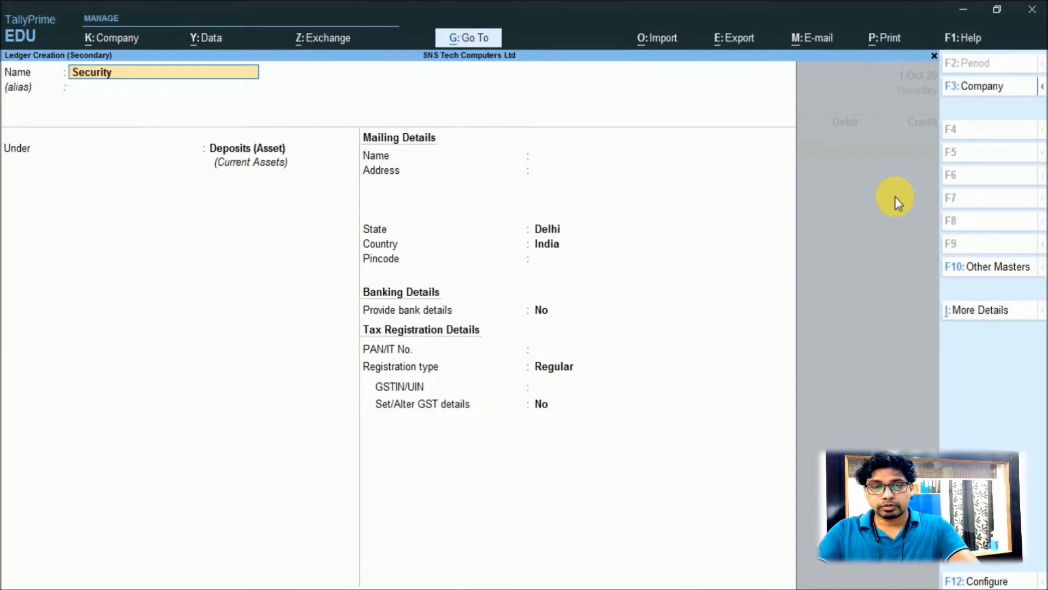
{"action": "type", "text": " Deposit"}
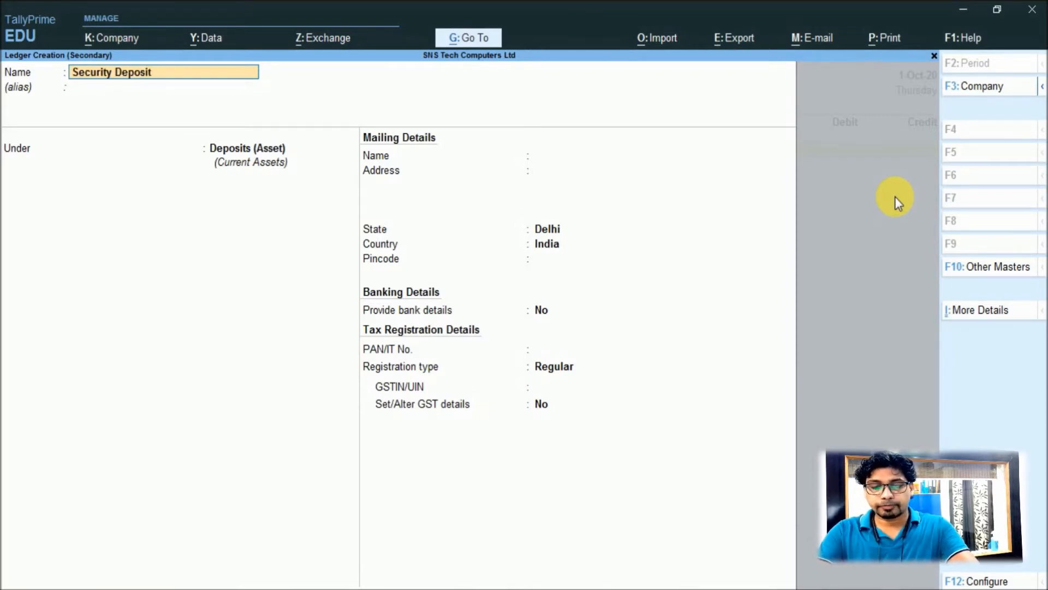
{"action": "type", "text": " Telephon"}
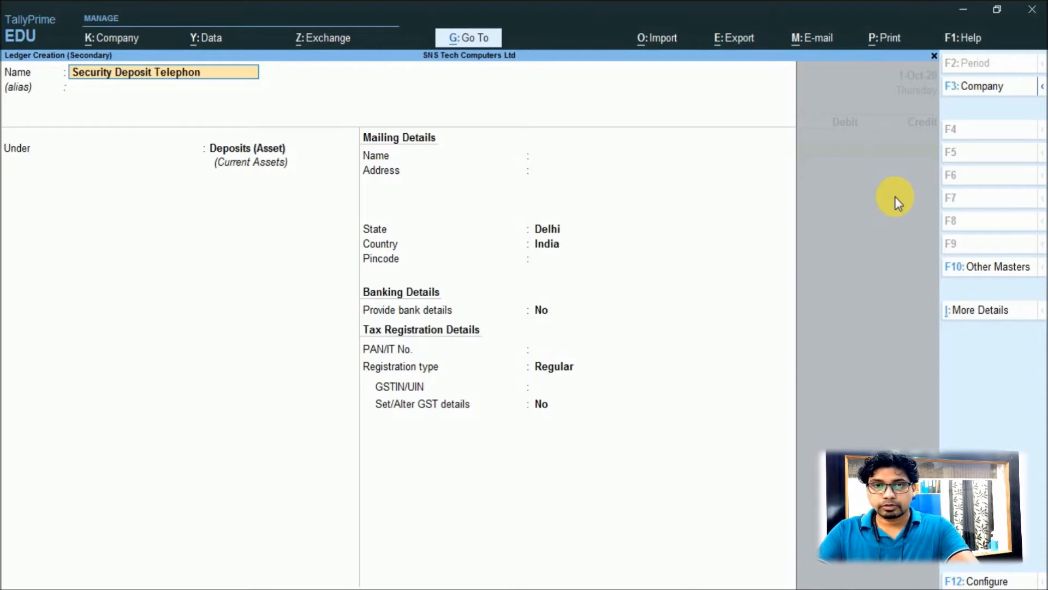
{"action": "type", "text": "e Excnhage"}
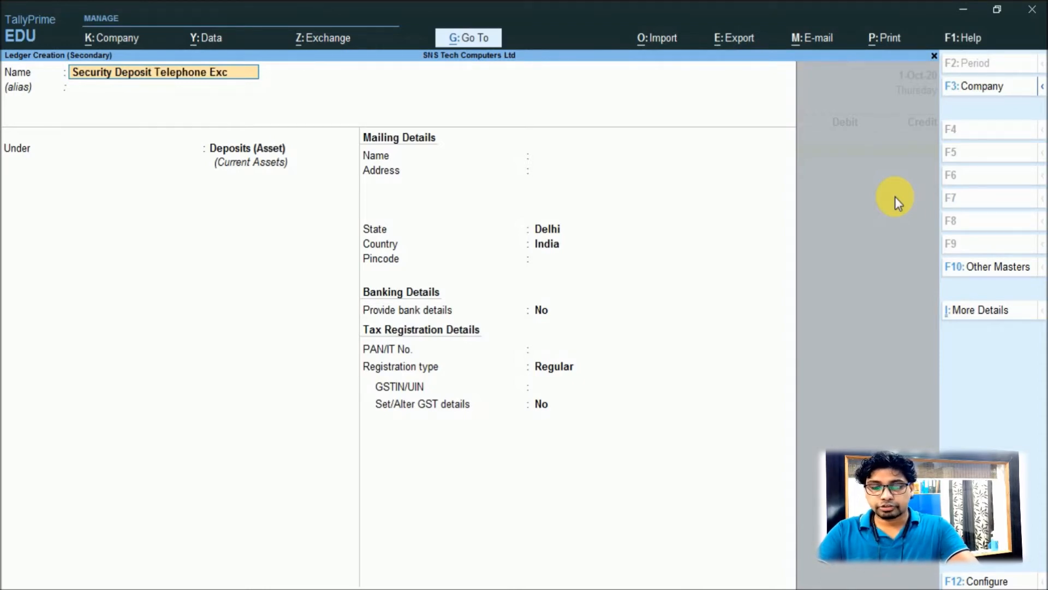
{"action": "key", "text": "BackSpace"}
{"action": "key", "text": "BackSpace"}
{"action": "key", "text": "BackSpace"}
{"action": "key", "text": "BackSpace"}
{"action": "key", "text": "BackSpace"}
{"action": "type", "text": "hange"}
Step: Save the Security Deposit Telephone Exchange ledger under Deposits (Asset), with no bank details, Regular registration and a blank GSTIN
{"action": "key", "text": "Return"}
{"action": "key", "text": "Return"}
{"action": "key", "text": "Return"}
{"action": "key", "text": "Return"}
{"action": "key", "text": "Return"}
{"action": "key", "text": "Return"}
{"action": "key", "text": "Return"}
{"action": "key", "text": "Return"}
{"action": "key", "text": "Return"}
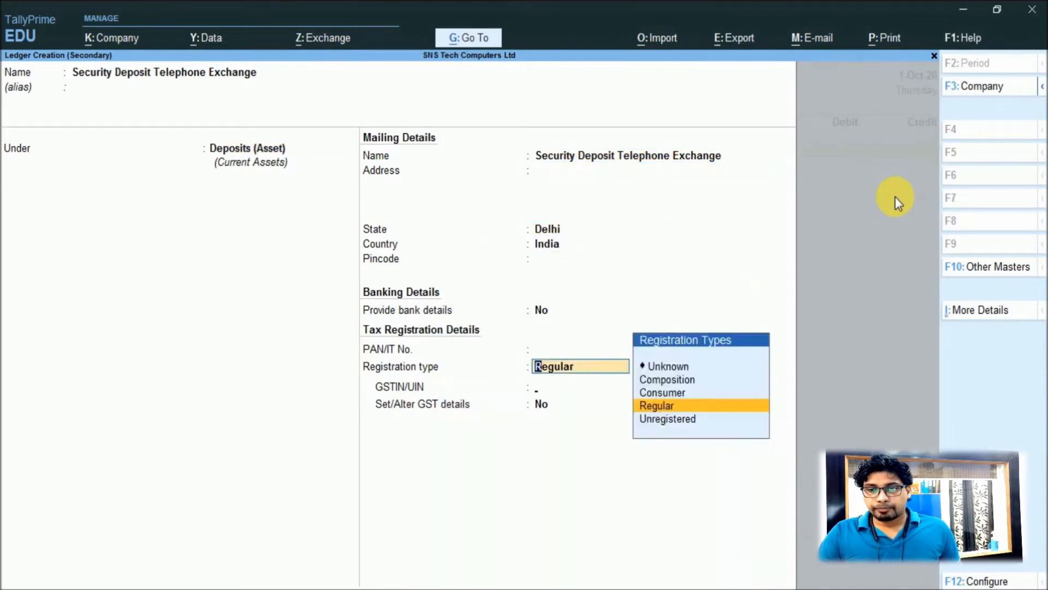
{"action": "key", "text": "Return"}
{"action": "key", "text": "Return"}
{"action": "key", "text": "Return"}
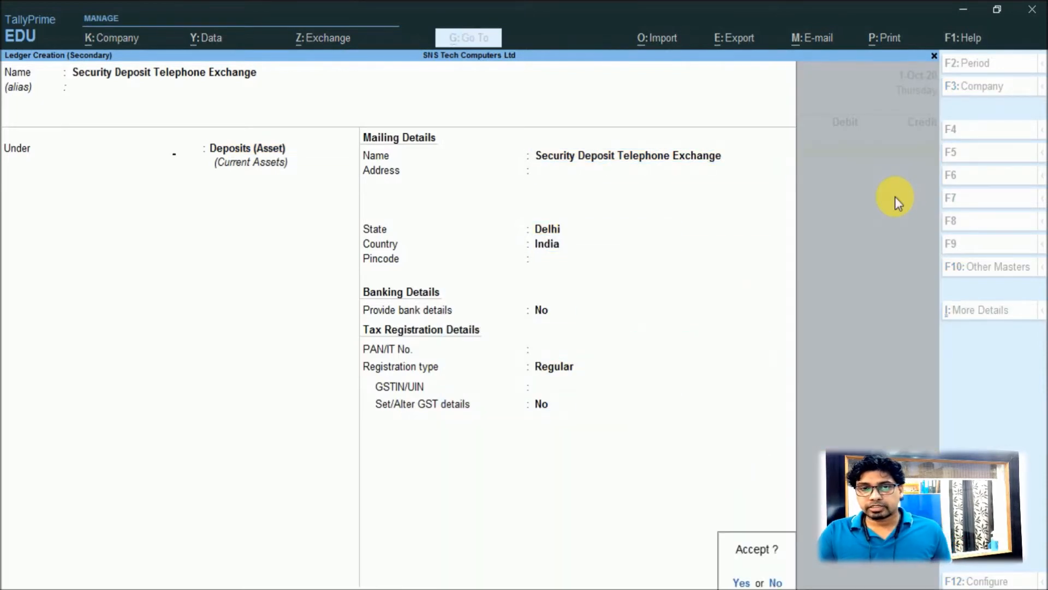
{"action": "key", "text": "Return"}
Step: Debit Security Deposit Telephone Exchange with 6000 and choose HDFC Bank as the credit ledger
{"action": "type", "text": "6000"}
{"action": "key", "text": "Return"}
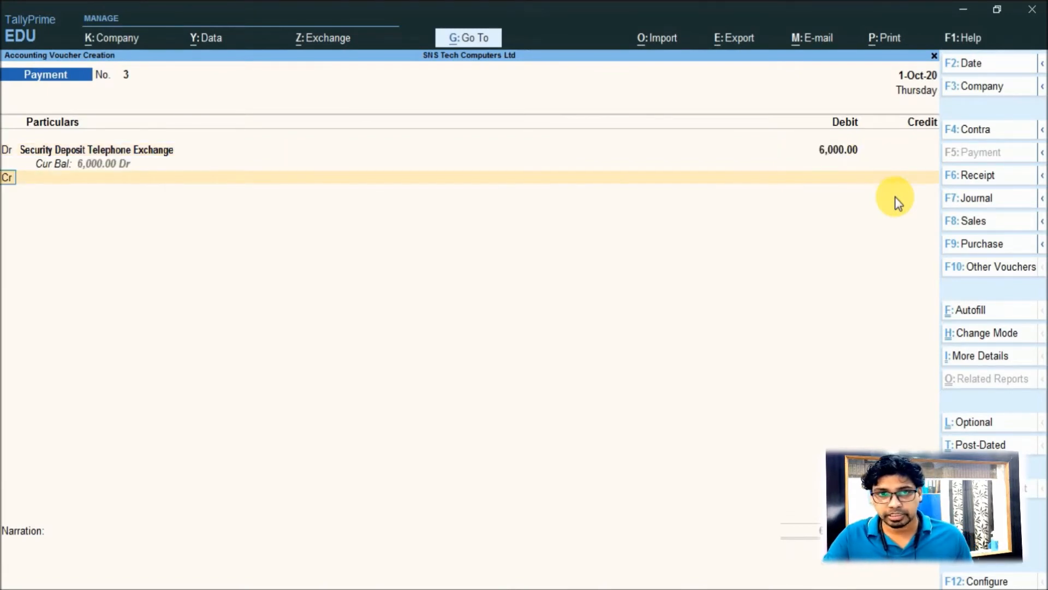
{"action": "key", "text": "Return"}
{"action": "type", "text": "hdfc"}
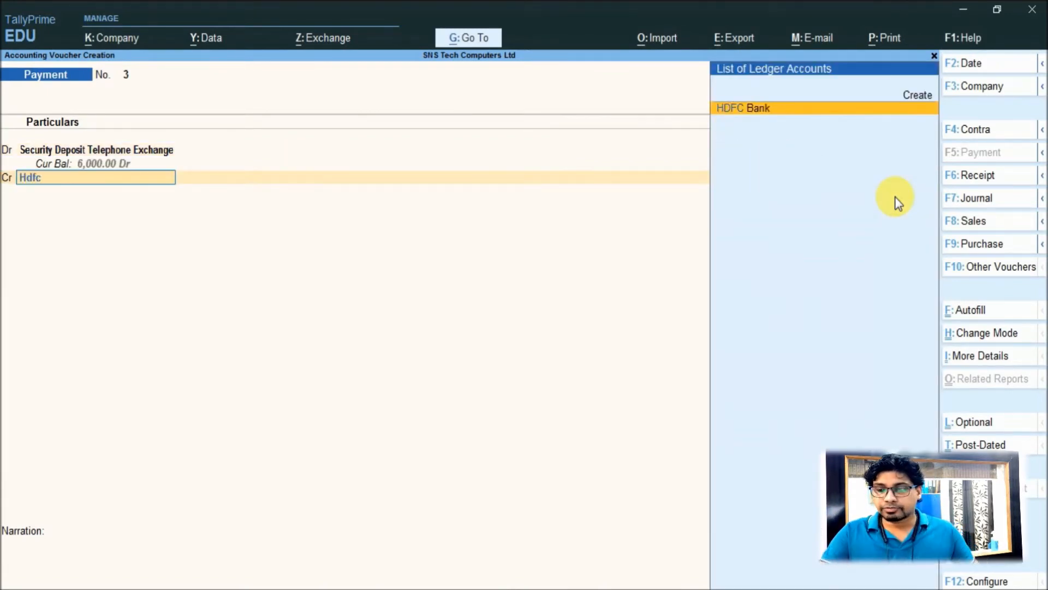
{"action": "key", "text": "Return"}
Step: Allocate the 6,000 HDFC Bank credit to Cheque with a blank instrument number and save the payment without narration
{"action": "key", "text": "Return"}
{"action": "key", "text": "Return"}
{"action": "key", "text": "Return"}
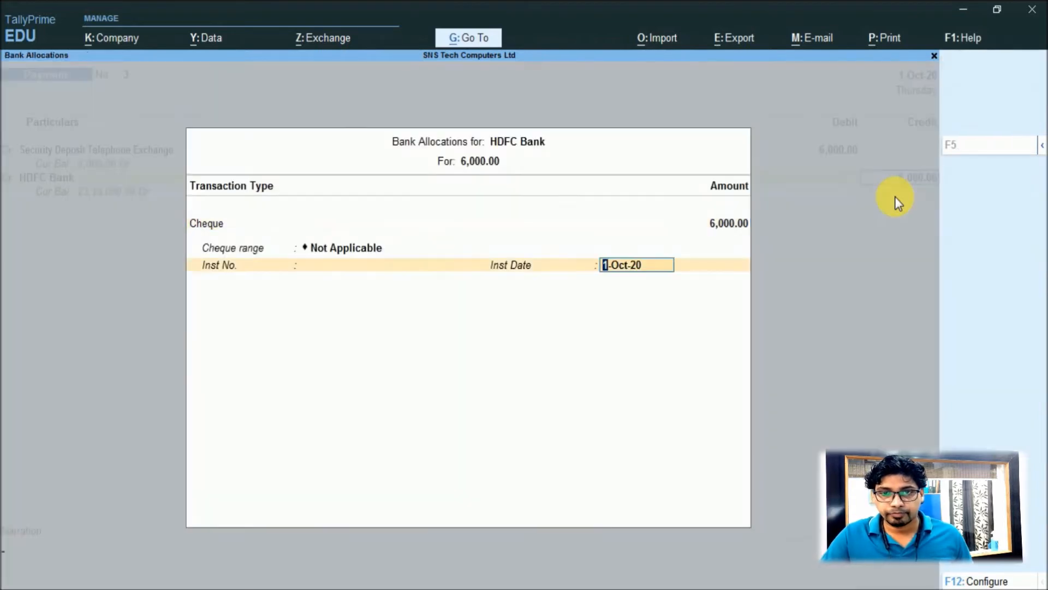
{"action": "key", "text": "Return"}
{"action": "key", "text": "Return"}
{"action": "key", "text": "Return"}
{"action": "key", "text": "Return"}
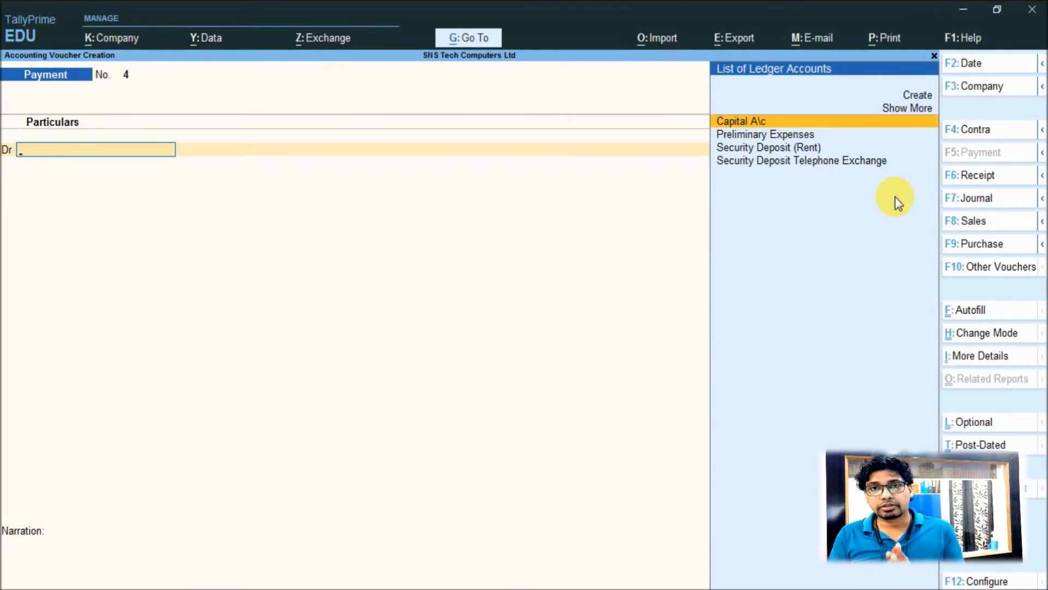
Step: Start the debit ledger Static Elecitricity Resistant Gloves under Fixed Assets, with GST set to Not Applicable
{"action": "key", "text": "alt+c"}
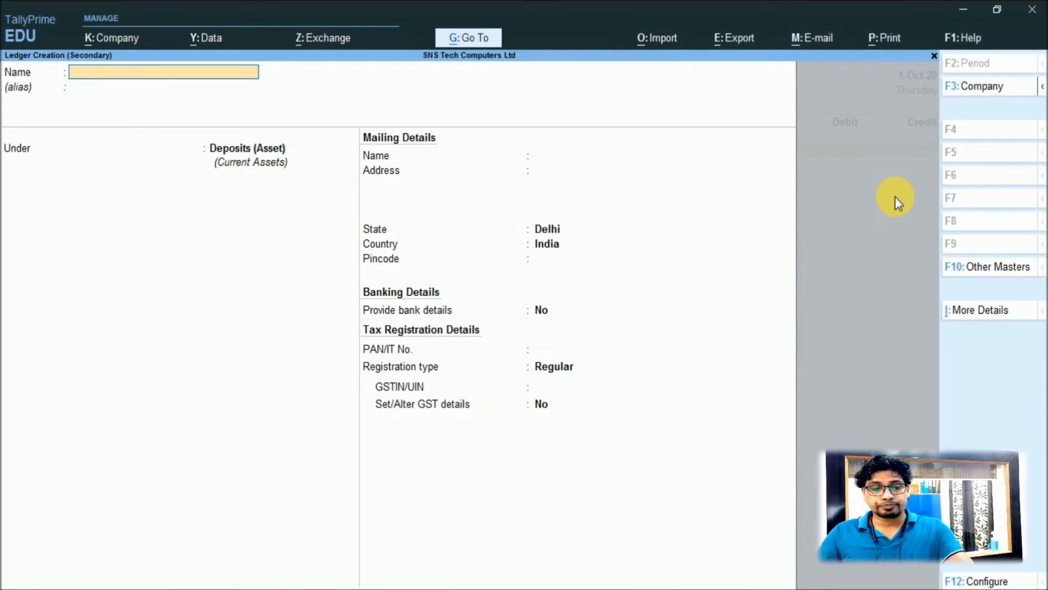
{"action": "type", "text": "Stati"}
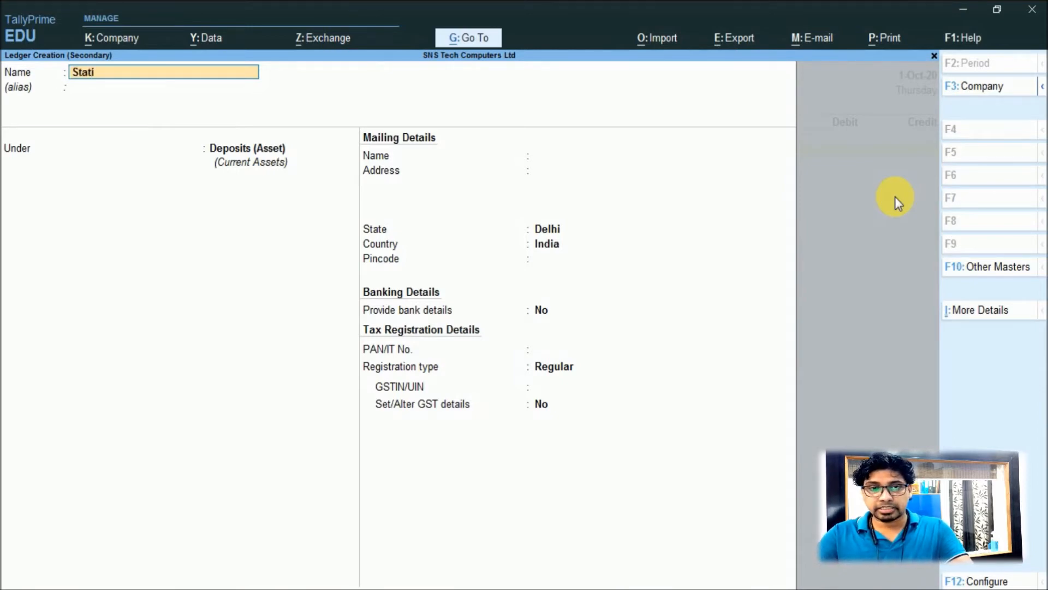
{"action": "type", "text": "c Elec"}
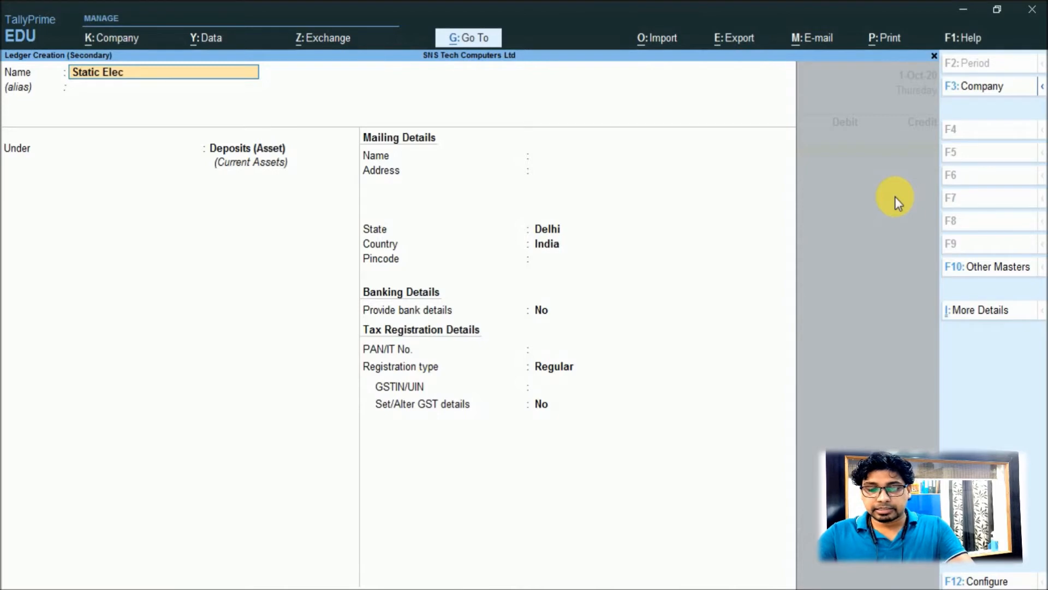
{"action": "type", "text": "itricity Resistant Gloves"}
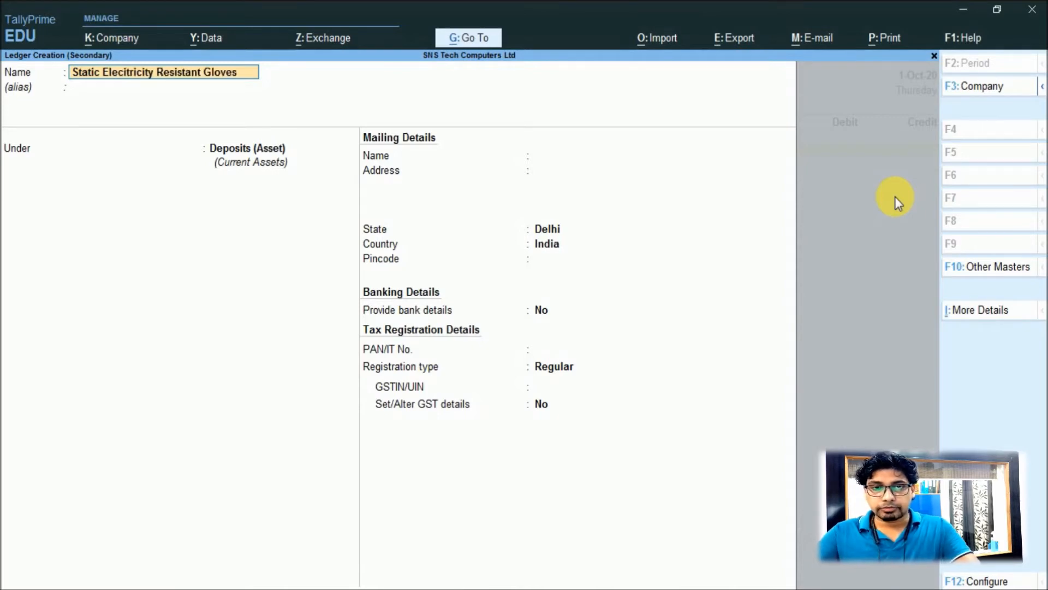
{"action": "key", "text": "Return"}
{"action": "type", "text": "Fi"}
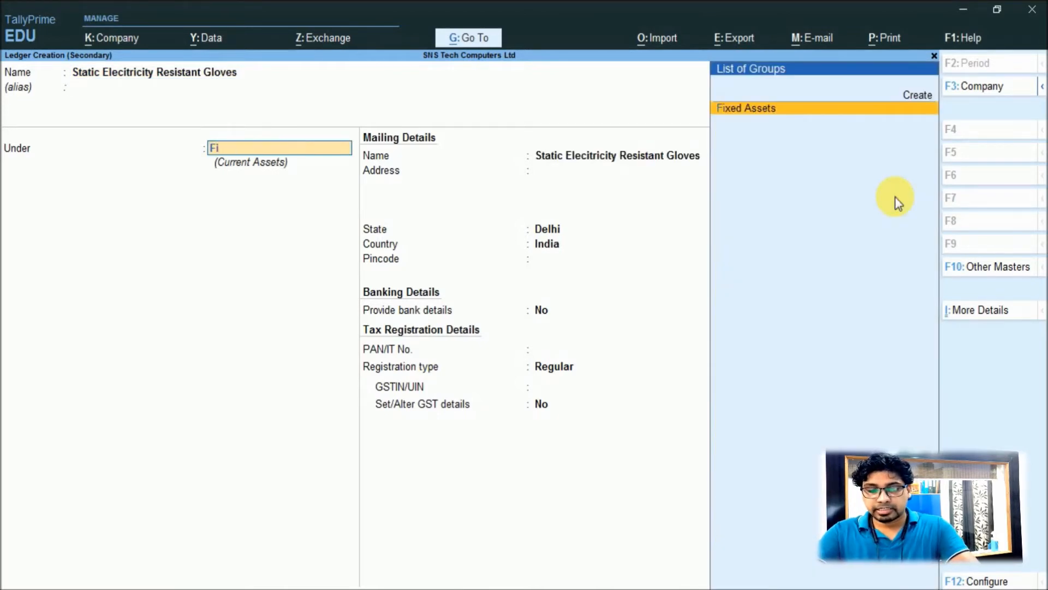
{"action": "type", "text": "xed"}
{"action": "key", "text": "Return"}
{"action": "key", "text": "Return"}
{"action": "key", "text": "BackSpace"}
{"action": "key", "text": "Down"}
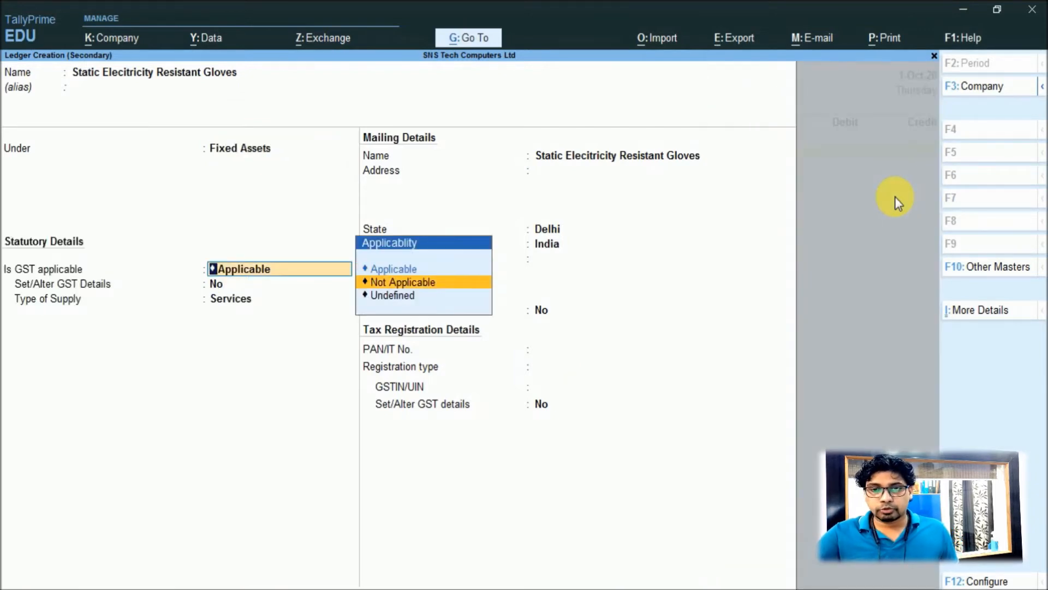
{"action": "key", "text": "Return"}
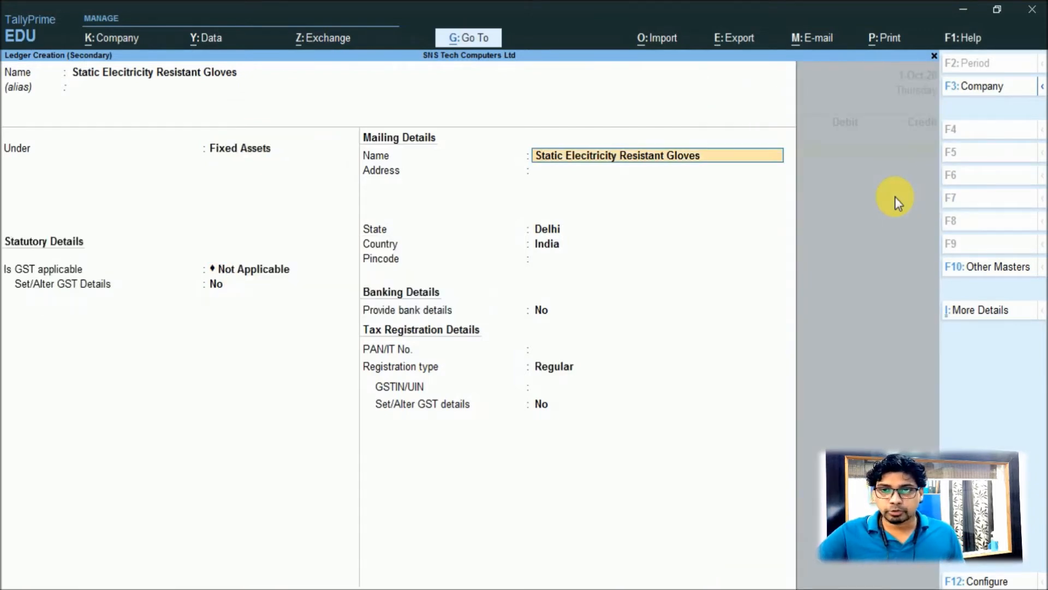
Step: Save the Static Elecitricity Resistant Gloves ledger with no bank details, Regular registration, a blank GSTIN and no GST details
{"action": "key", "text": "Return"}
{"action": "key", "text": "Return"}
{"action": "key", "text": "Return"}
{"action": "key", "text": "Return"}
{"action": "key", "text": "Return"}
{"action": "key", "text": "Return"}
{"action": "key", "text": "Return"}
{"action": "key", "text": "Return"}
{"action": "key", "text": "Return"}
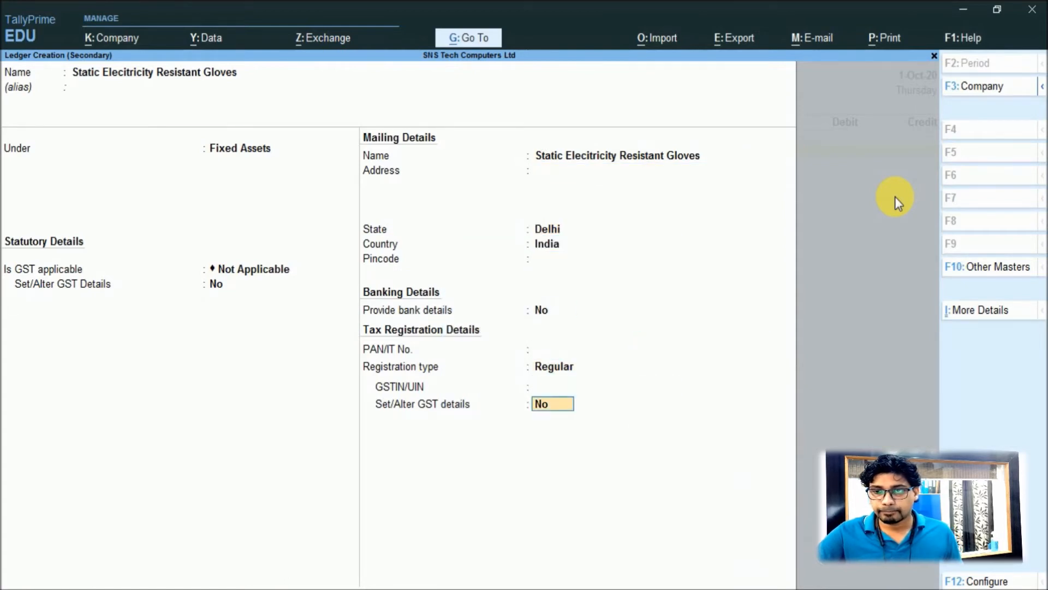
{"action": "key", "text": "Return"}
{"action": "key", "text": "Return"}
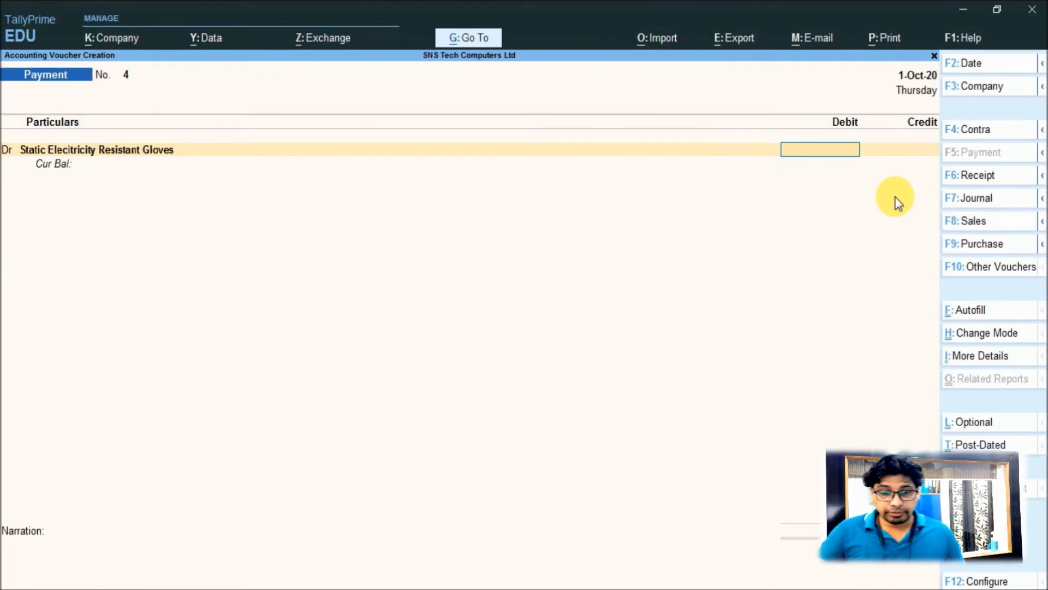
Step: Debit Static Elecitricity Resistant Gloves with 40000 in the payment voucher
{"action": "type", "text": "40"}
{"action": "key", "text": "BackSpace"}
{"action": "type", "text": "000.00"}
{"action": "key", "text": "BackSpace"}
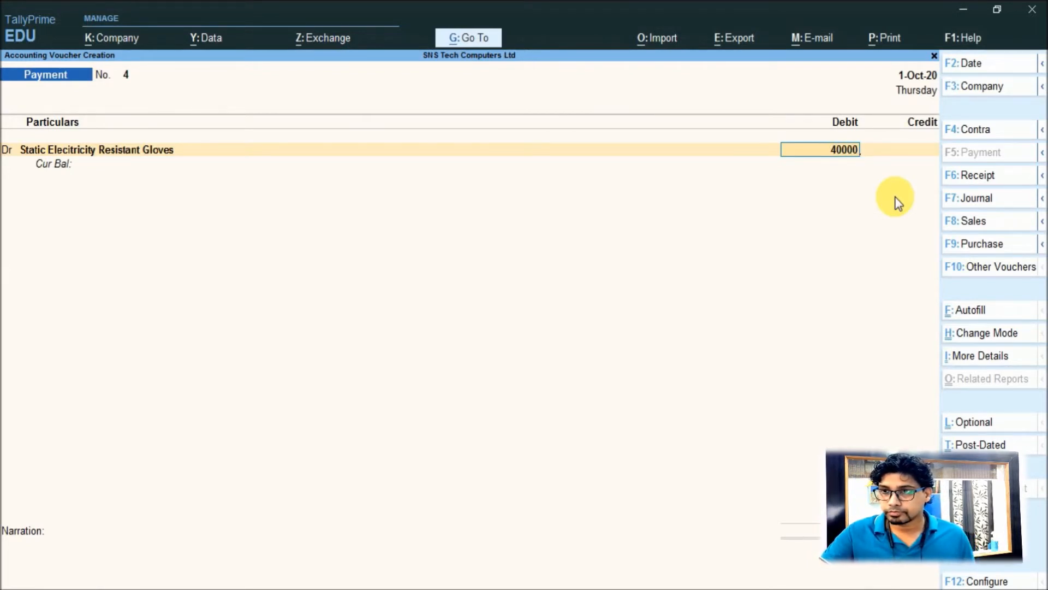
{"action": "key", "text": "Return"}
Step: Start the debit ledger Volatage Parameter Testing Meter under Fixed Assets, with GST set to Not Applicable
{"action": "type", "text": "d"}
{"action": "key", "text": "Return"}
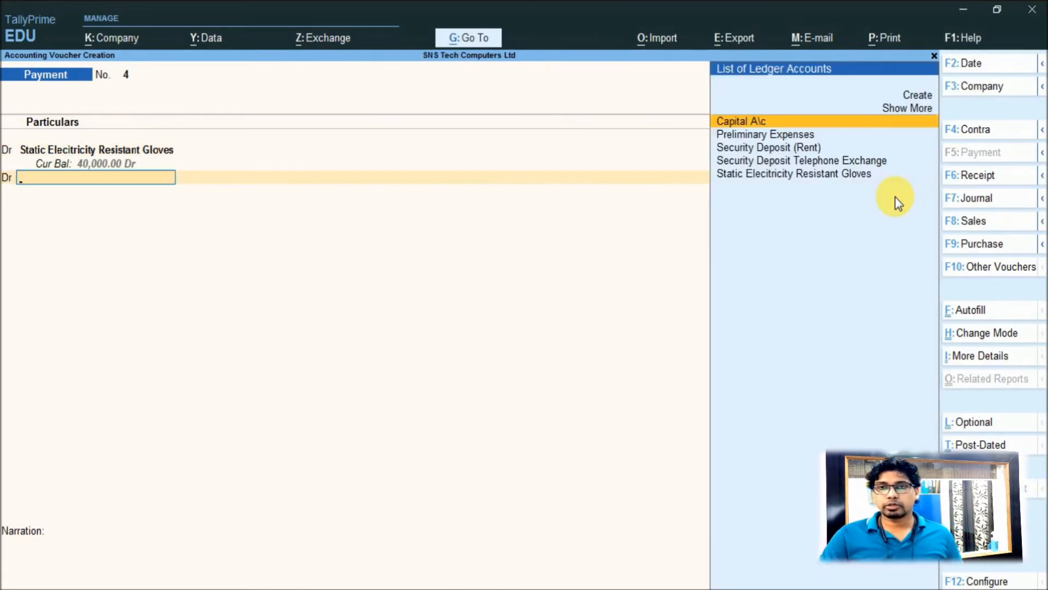
{"action": "key", "text": "alt+c"}
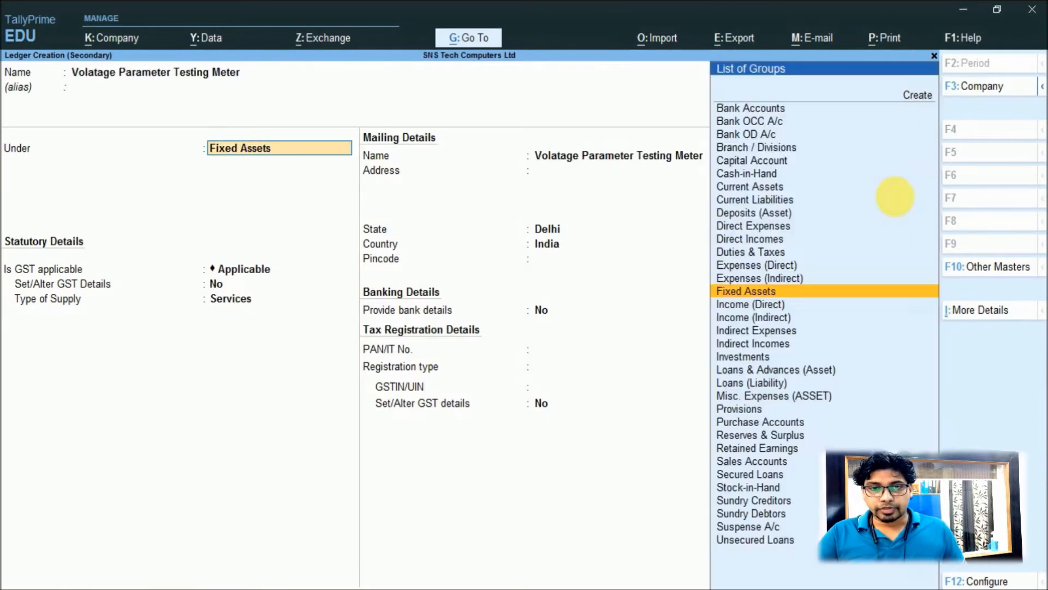
{"action": "key", "text": "Return"}
{"action": "key", "text": "Return"}
{"action": "key", "text": "BackSpace"}
{"action": "key", "text": "Down"}
{"action": "key", "text": "Return"}
Step: Save the Volatage Parameter Testing Meter ledger with no bank details, Regular registration, a blank GSTIN and no GST details
{"action": "key", "text": "Return"}
{"action": "key", "text": "Return"}
{"action": "key", "text": "Return"}
{"action": "key", "text": "Return"}
{"action": "key", "text": "Return"}
{"action": "key", "text": "Return"}
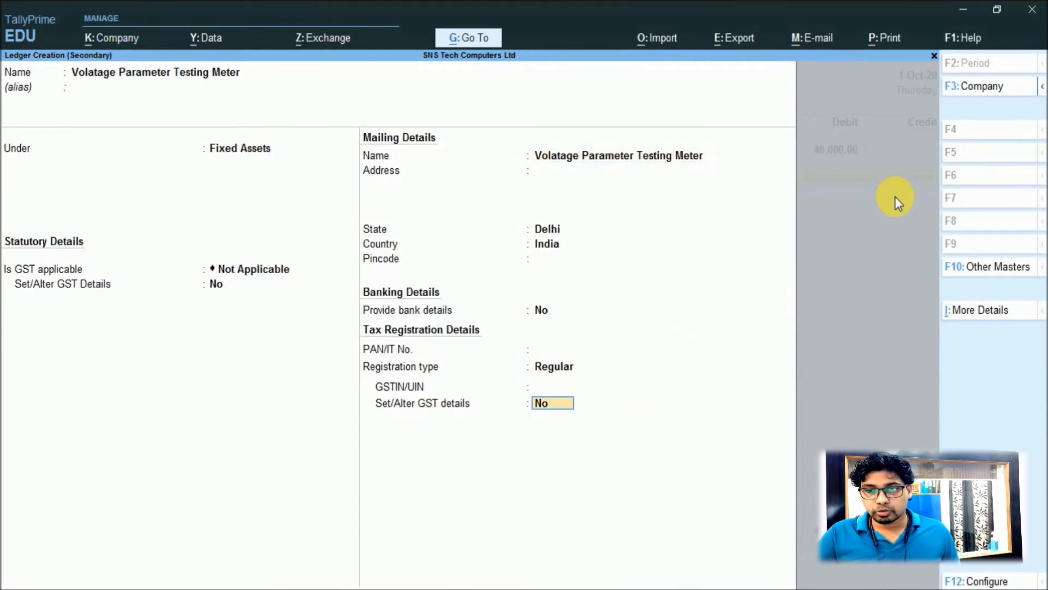
{"action": "key", "text": "Return"}
{"action": "key", "text": "Return"}
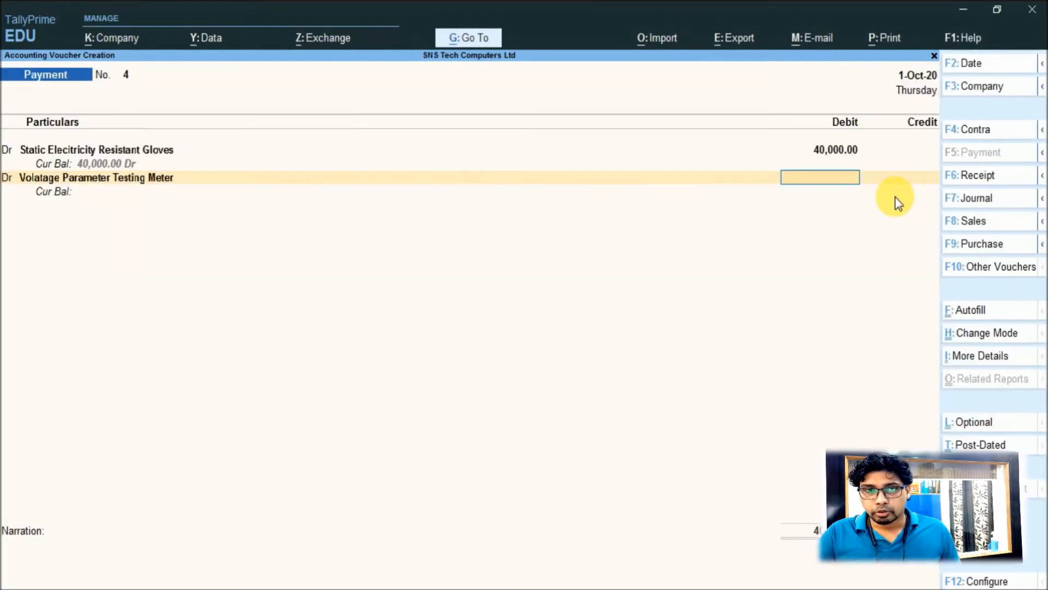
Step: Debit Volatage Parameter Testing Meter with 30000 in the payment voucher and add another debit line
{"action": "type", "text": "30000"}
{"action": "key", "text": "Return"}
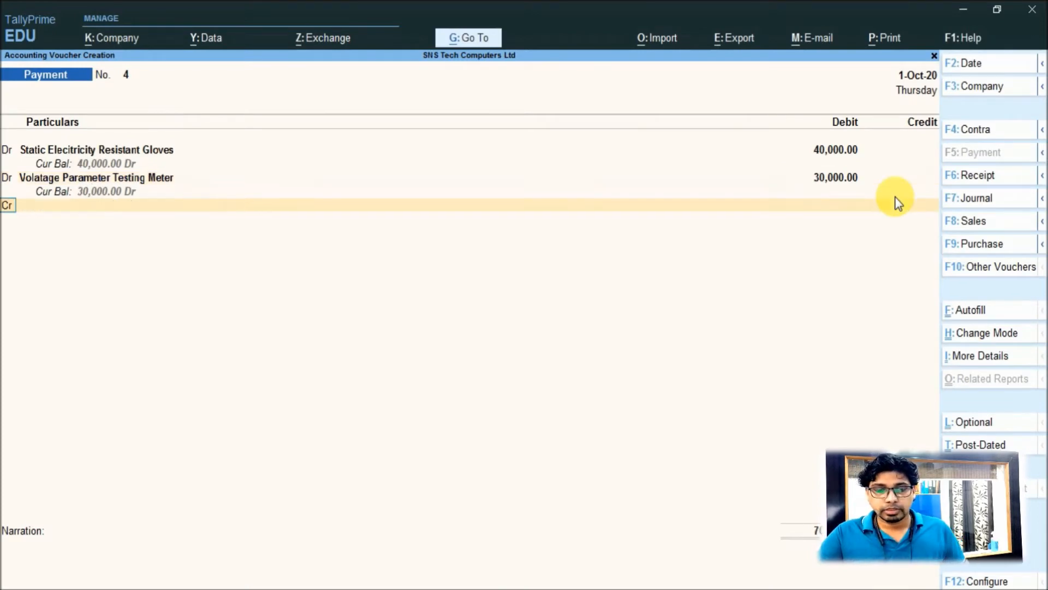
{"action": "key", "text": "Return"}
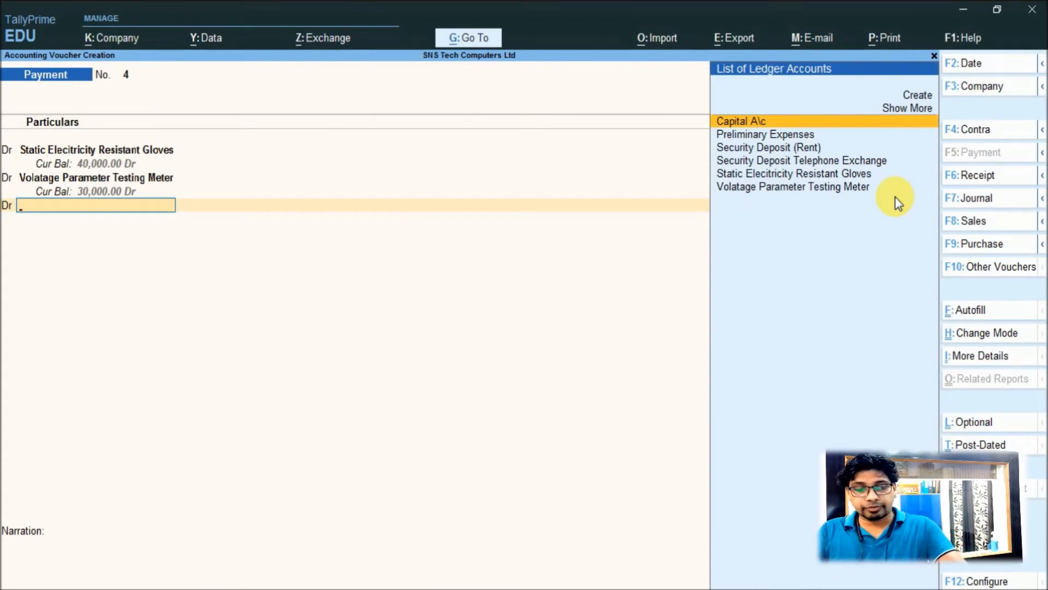
Step: Start the debit ledger Electrical Fittings under Fixed Assets, with GST set to Not Applicable
{"action": "type", "text": "Elect"}
{"action": "key", "text": "Escape"}
{"action": "key", "text": "alt+c"}
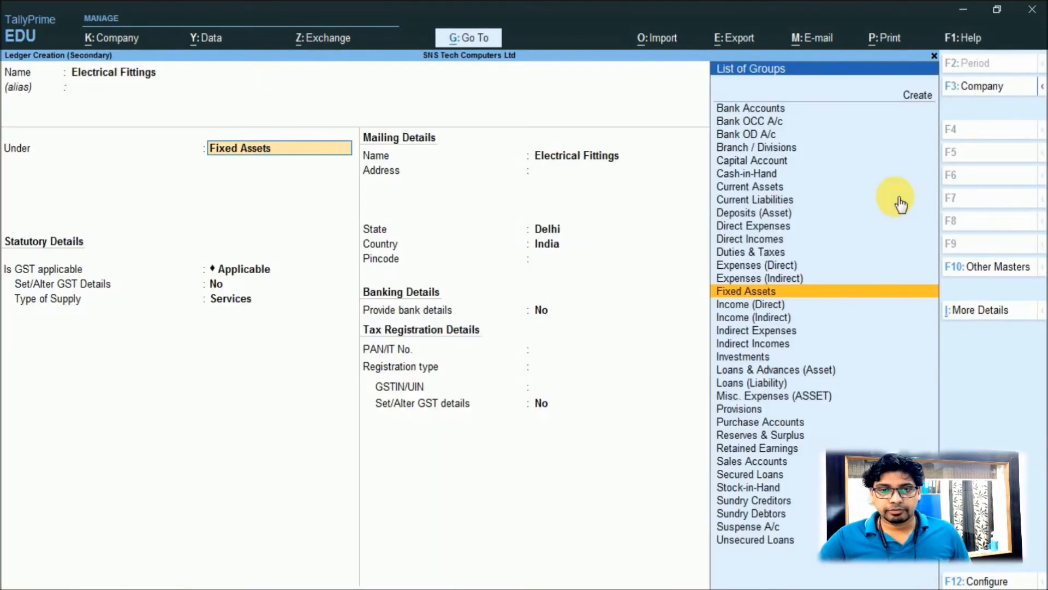
{"action": "key", "text": "Return"}
{"action": "key", "text": "Return"}
{"action": "key", "text": "BackSpace"}
{"action": "key", "text": "Down"}
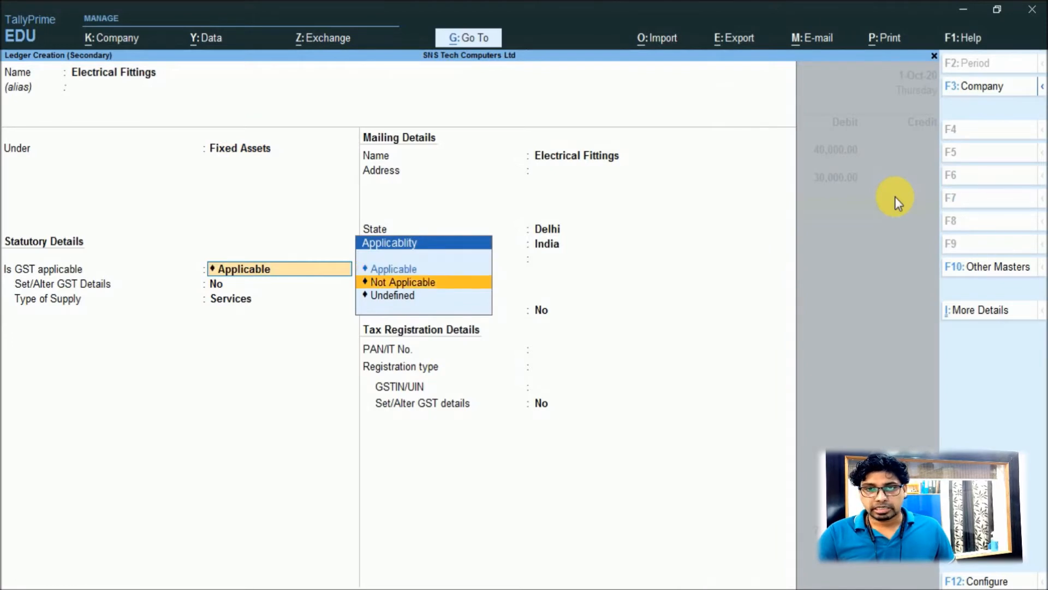
{"action": "key", "text": "Return"}
Step: Save the Electrical Fittings ledger with no bank details, Regular registration, a blank GSTIN and no GST details
{"action": "key", "text": "Return"}
{"action": "key", "text": "Return"}
{"action": "key", "text": "Return"}
{"action": "key", "text": "Return"}
{"action": "key", "text": "Return"}
{"action": "key", "text": "Return"}
{"action": "key", "text": "Return"}
{"action": "key", "text": "Return"}
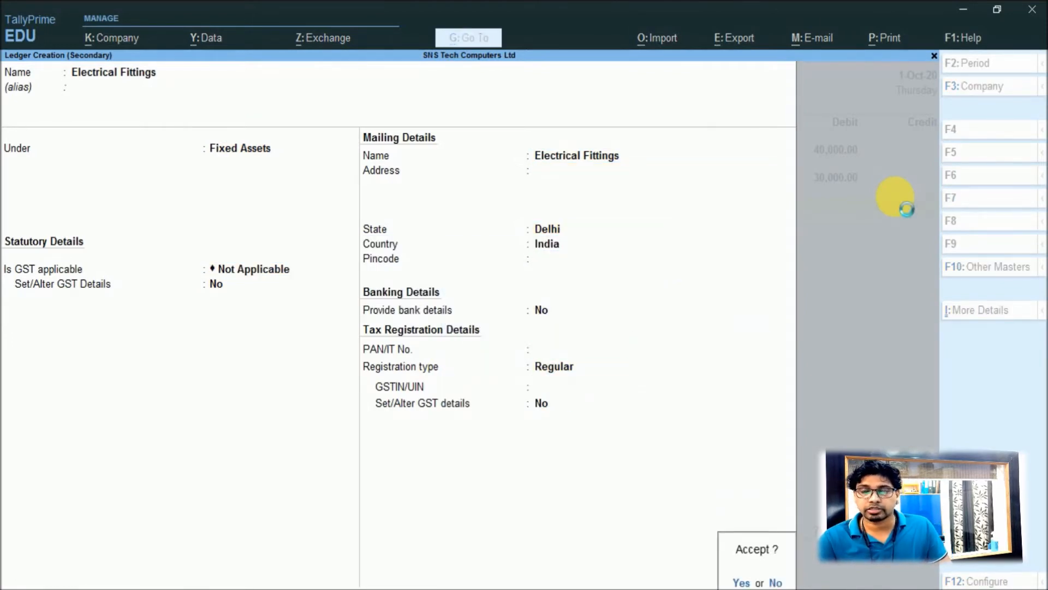
{"action": "key", "text": "Return"}
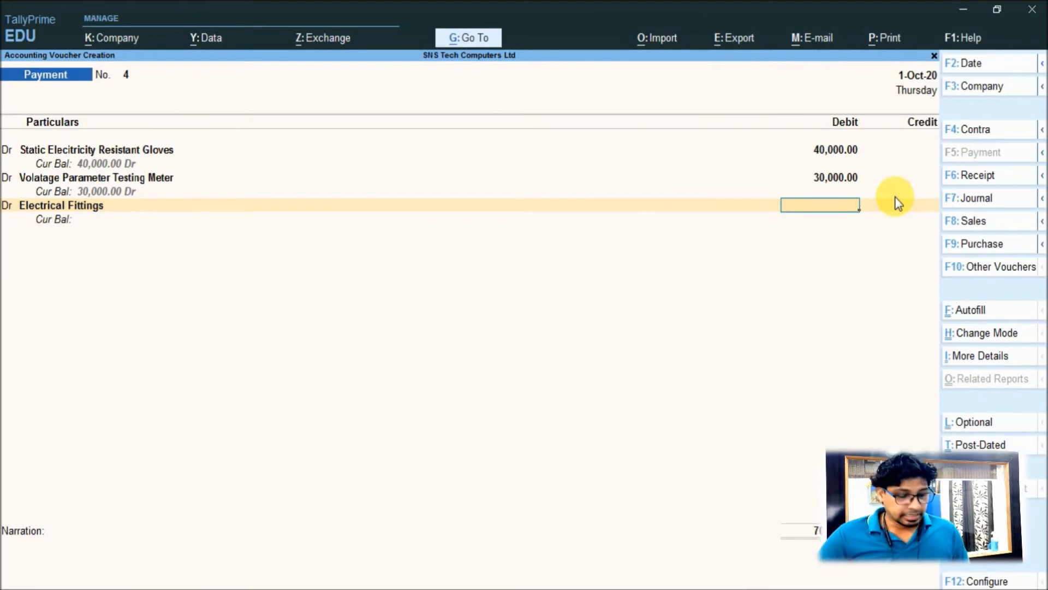
Step: Debit Electrical Fittings with 20000 in the payment voucher and add another debit line
{"action": "type", "text": "20000"}
{"action": "key", "text": "Return"}
{"action": "type", "text": "d"}
{"action": "key", "text": "Return"}
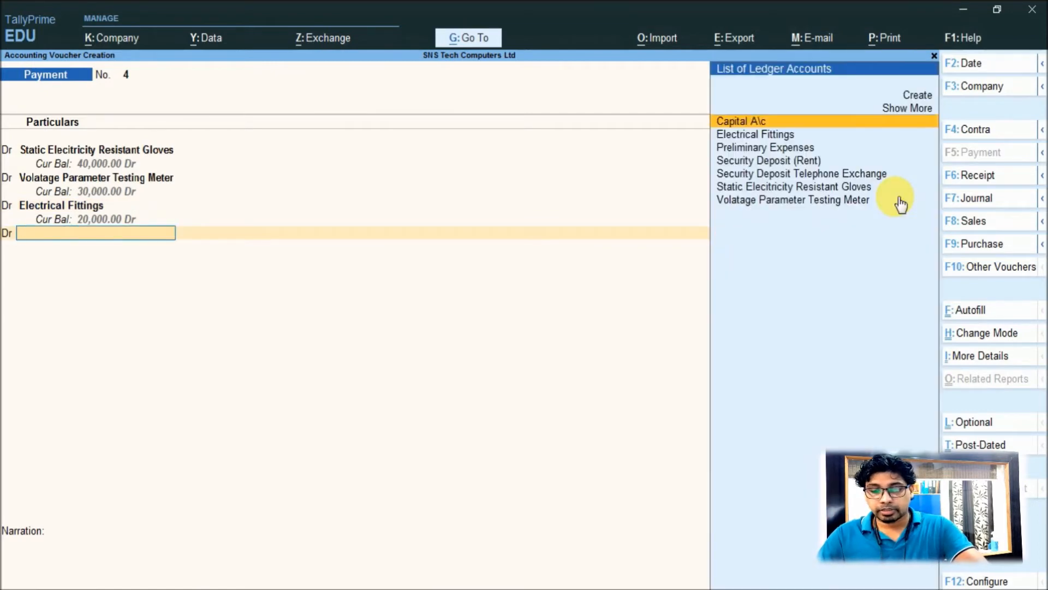
Step: Start the debit ledger Computer (Admin) under Fixed Assets, with GST set to Not Applicable
{"action": "type", "text": "C"}
{"action": "key", "text": "alt+c"}
{"action": "type", "text": "Compu"}
{"action": "type", "text": "ter"}
{"action": "type", "text": " ()"}
{"action": "type", "text": "Admin"}
{"action": "key", "text": "Return"}
{"action": "key", "text": "Return"}
{"action": "key", "text": "Return"}
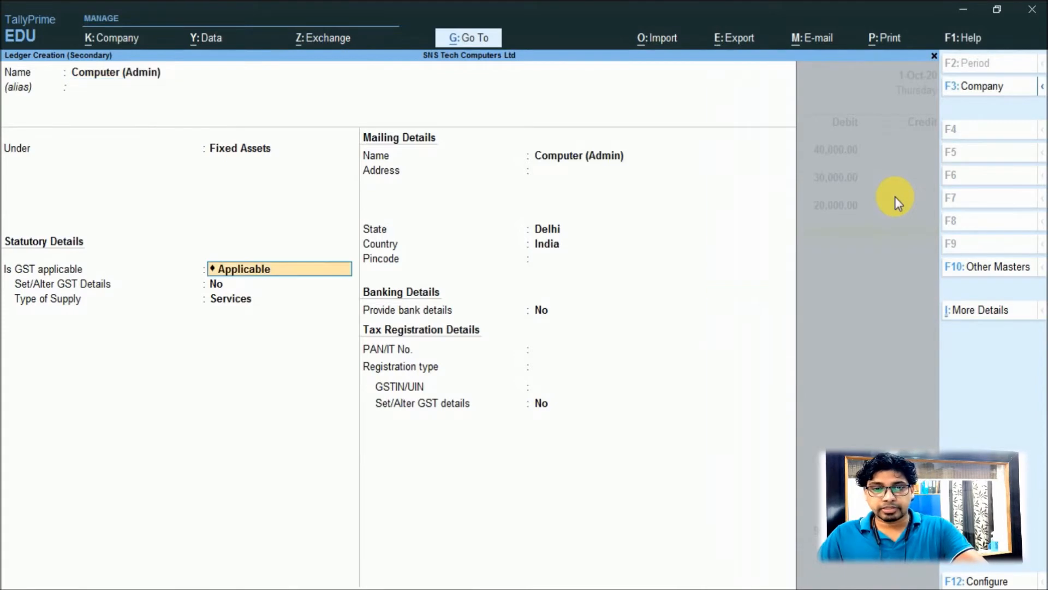
{"action": "type", "text": "N"}
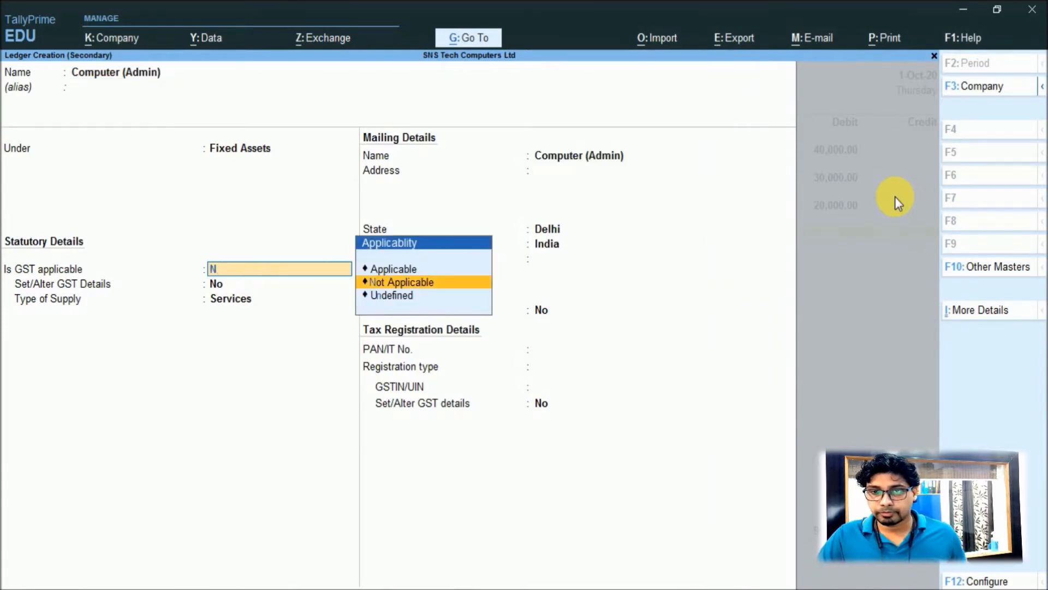
{"action": "key", "text": "Return"}
Step: Save the Computer (Admin) ledger with no bank details, Regular registration, a blank GSTIN and no GST details
{"action": "key", "text": "Return"}
{"action": "key", "text": "Return"}
{"action": "key", "text": "Return"}
{"action": "key", "text": "Return"}
{"action": "key", "text": "Return"}
{"action": "key", "text": "Return"}
{"action": "key", "text": "Return"}
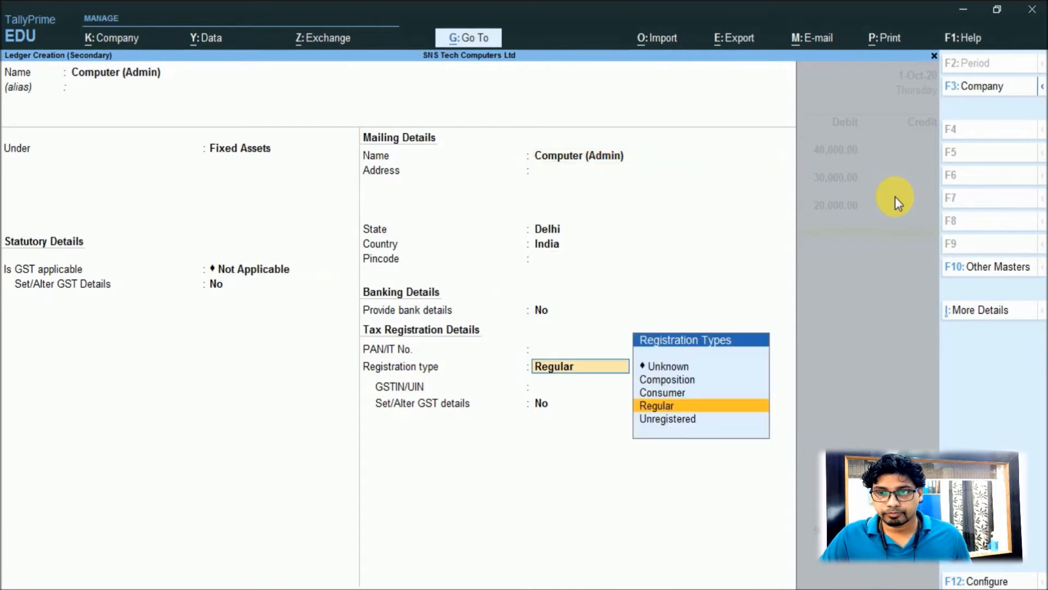
{"action": "key", "text": "Return"}
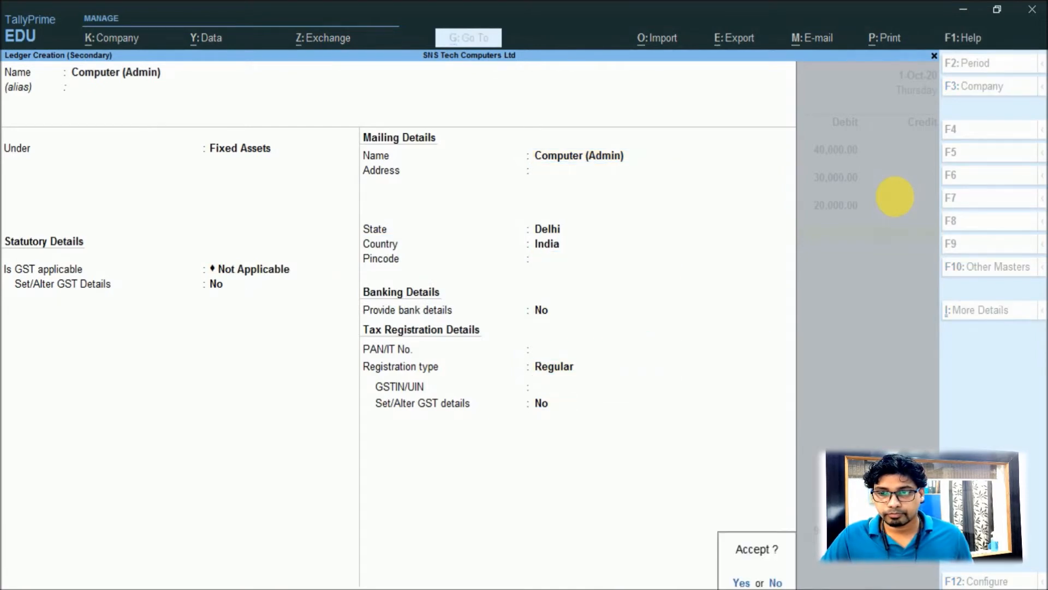
{"action": "key", "text": "Return"}
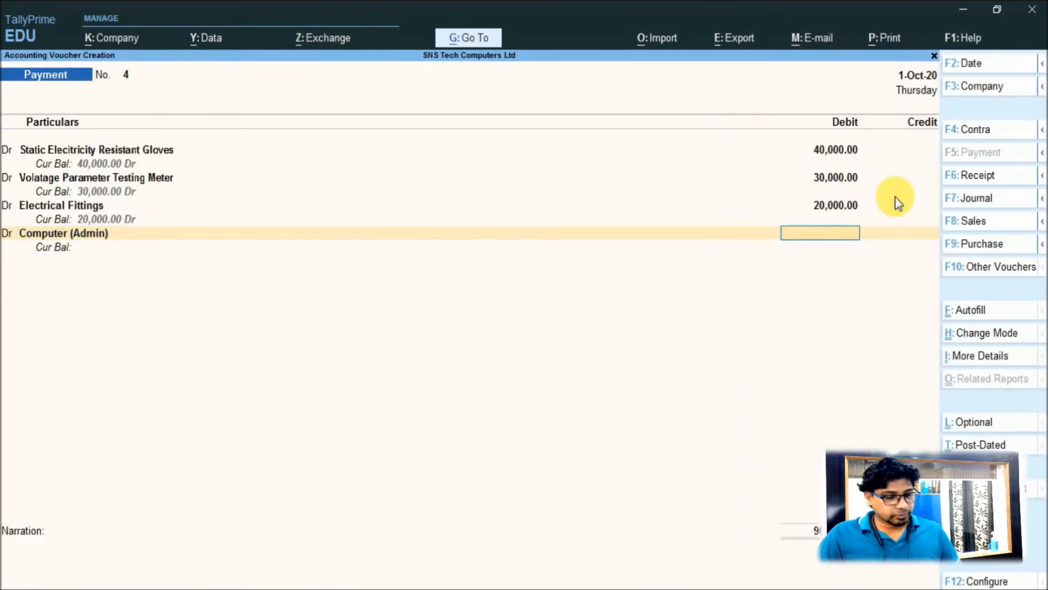
Step: Debit Computer (Admin) with 40000 in the payment voucher and add another debit line
{"action": "type", "text": "40000"}
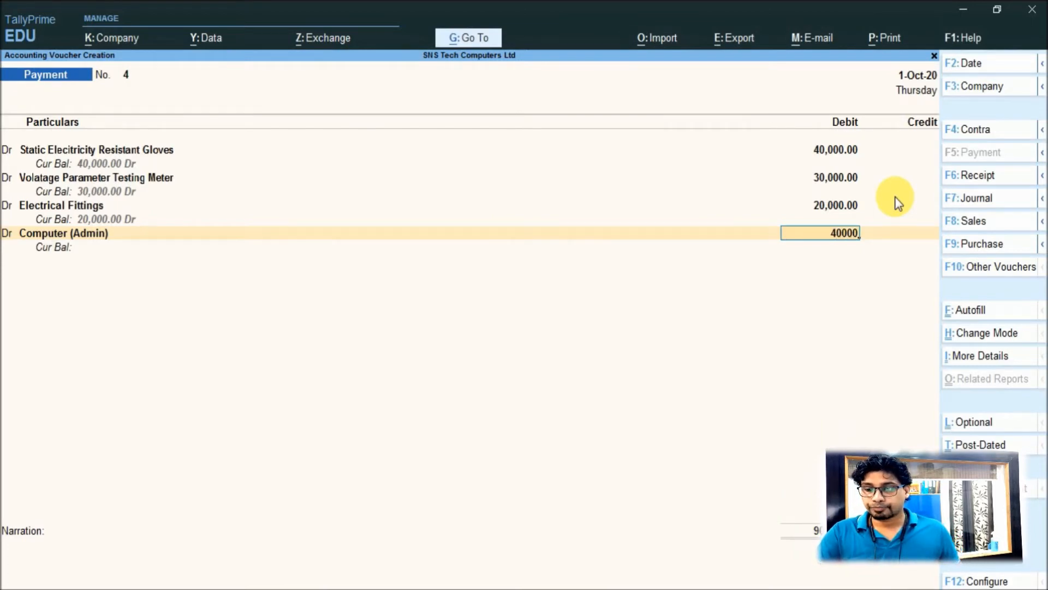
{"action": "key", "text": "Return"}
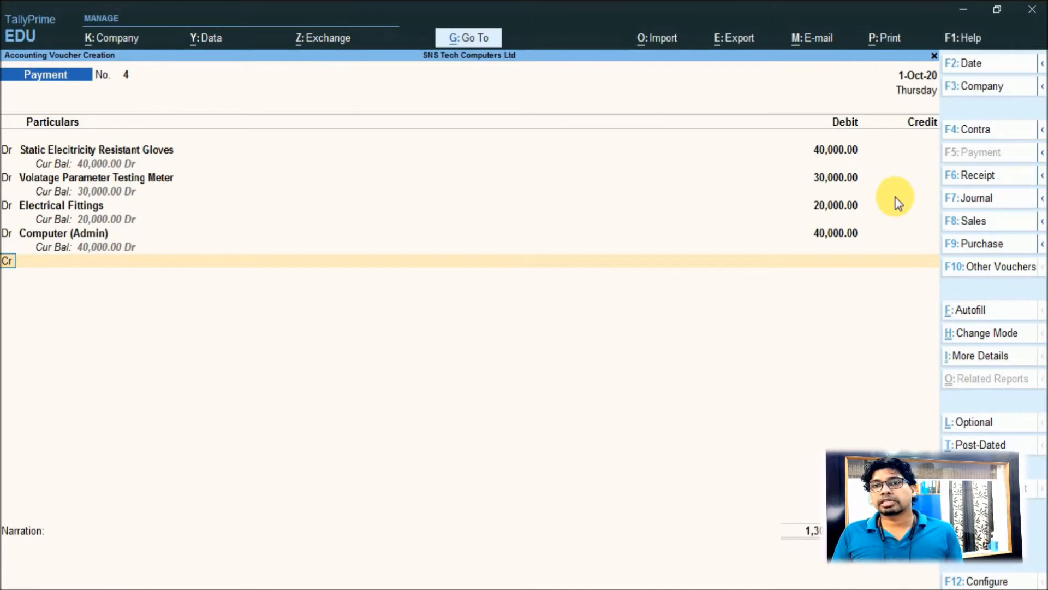
{"action": "type", "text": "d"}
{"action": "key", "text": "Return"}
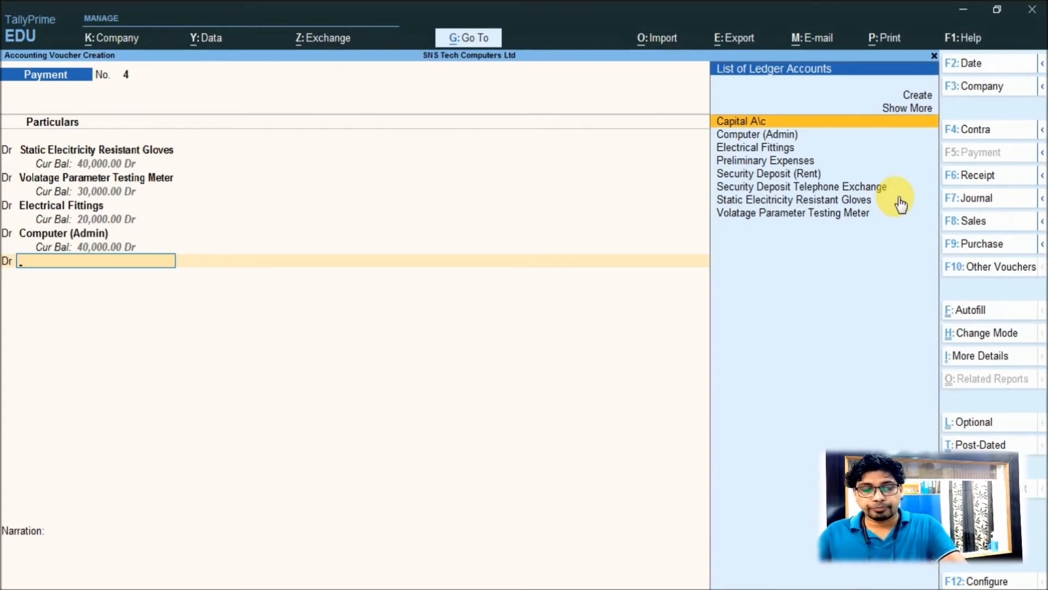
Step: Start the debit ledger Assembling Tables under Fixed Assets, with GST applicability set to Undefined
{"action": "key", "text": "Up"}
{"action": "key", "text": "Up"}
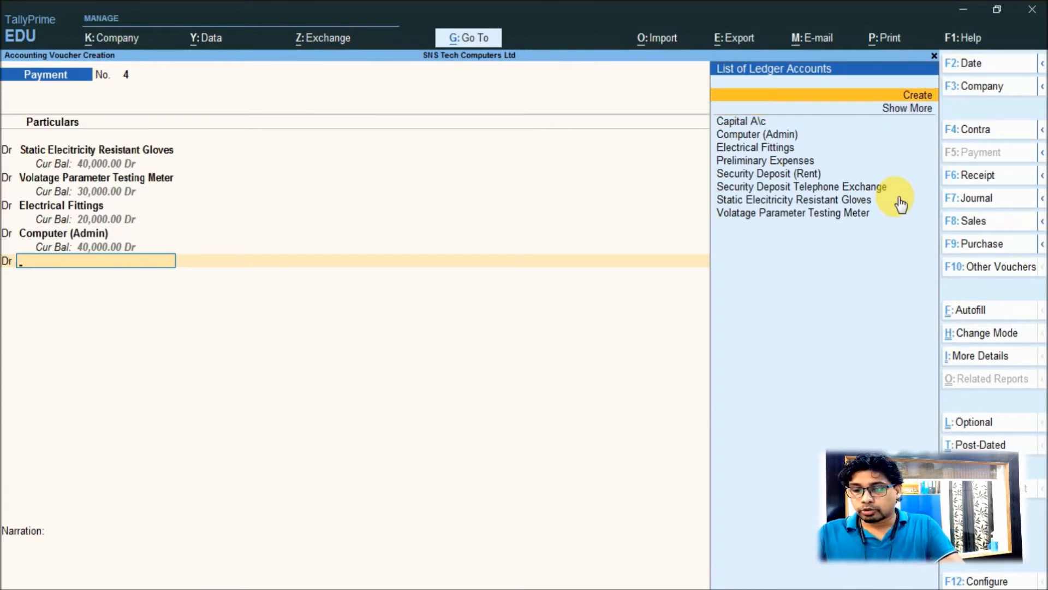
{"action": "key", "text": "Return"}
{"action": "type", "text": "Assembling Tables"}
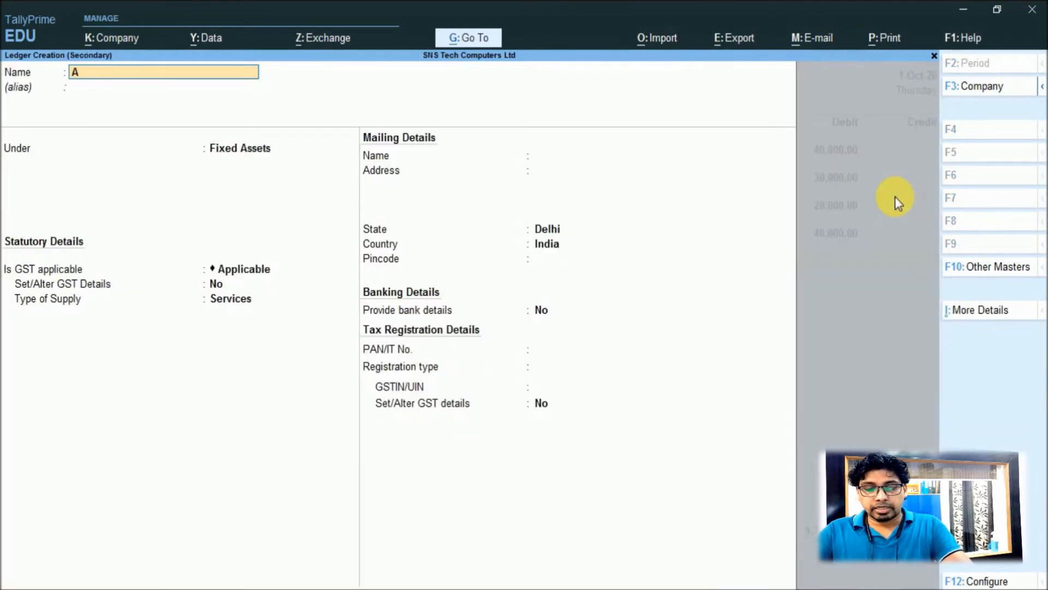
{"action": "key", "text": "Return"}
{"action": "key", "text": "Return"}
{"action": "key", "text": "Return"}
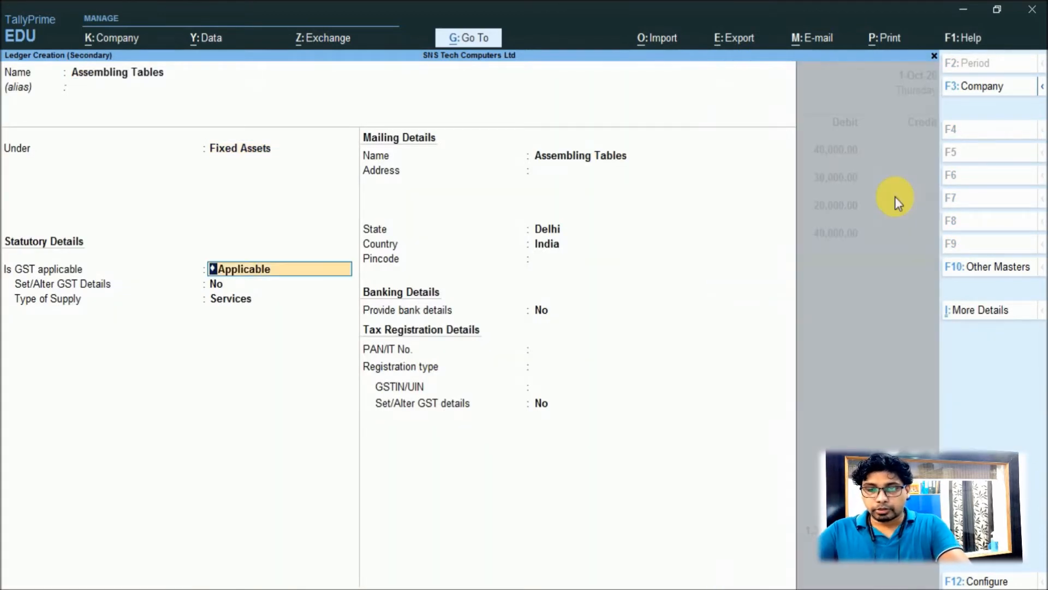
{"action": "key", "text": "Down"}
{"action": "key", "text": "Down"}
{"action": "key", "text": "Return"}
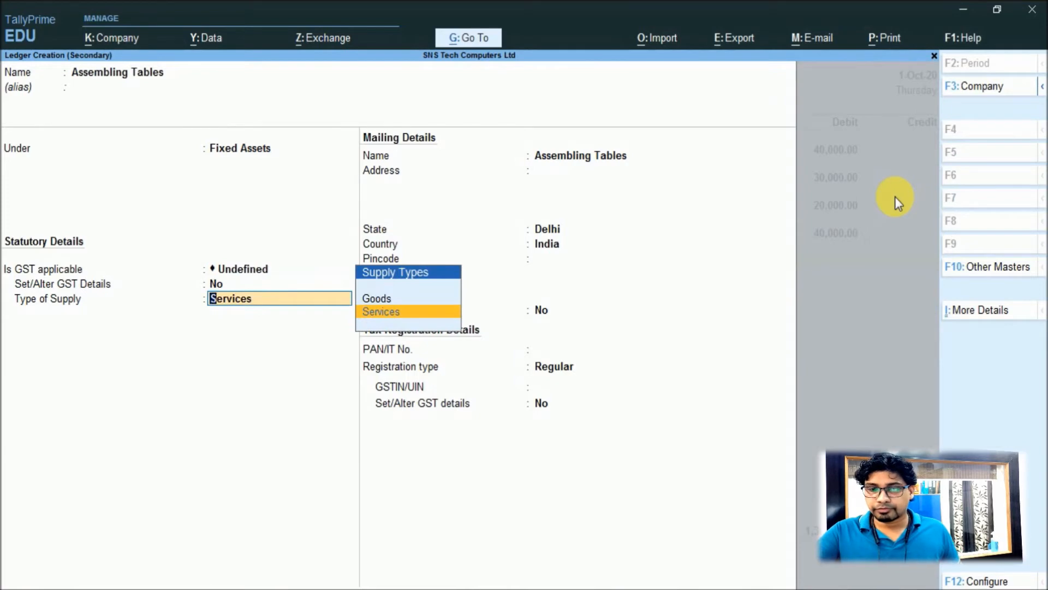
Step: Revise the statutory selection of the Assembling Tables ledger and save it with its remaining details at their defaults
{"action": "key", "text": "BackSpace"}
{"action": "key", "text": "Up"}
{"action": "key", "text": "Return"}
{"action": "key", "text": "Return"}
{"action": "key", "text": "Return"}
{"action": "key", "text": "Return"}
{"action": "key", "text": "ctrl+a"}
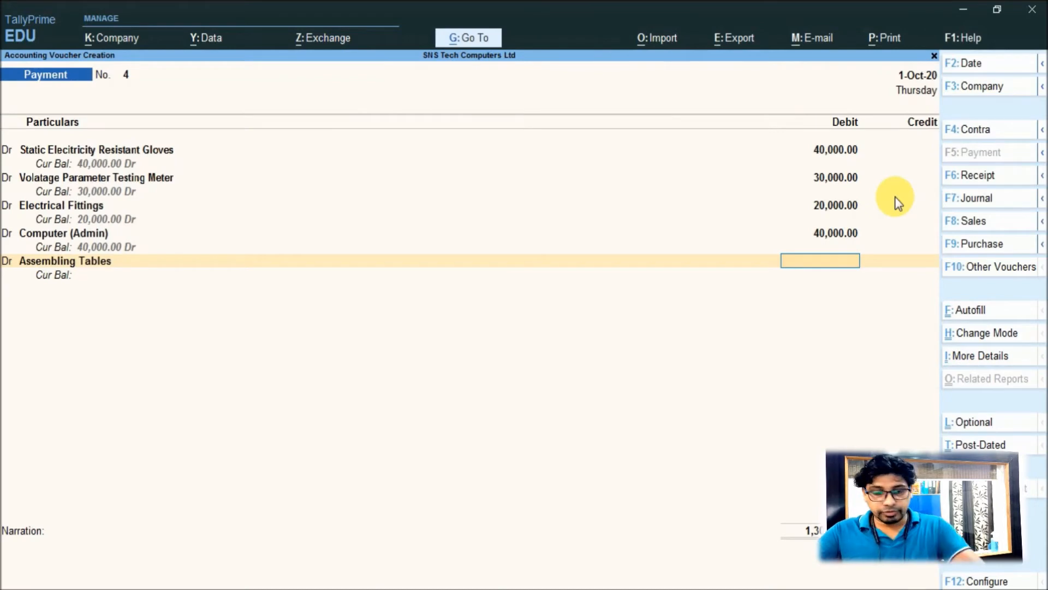
Step: Debit Assembling Tables with 50000 in the payment voucher and add another debit line
{"action": "type", "text": "50000"}
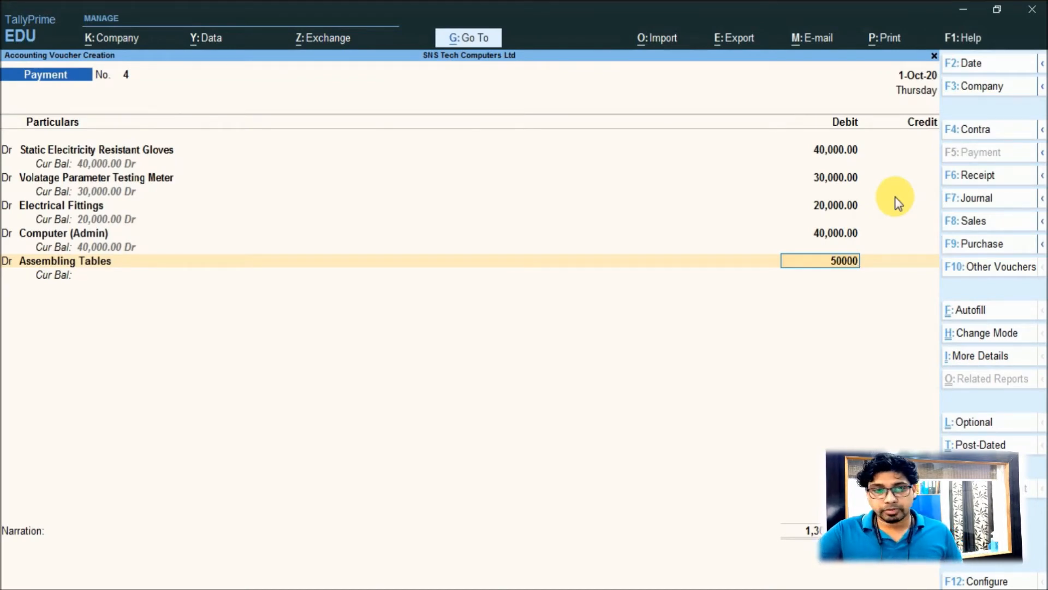
{"action": "key", "text": "Return"}
{"action": "key", "text": "Return"}
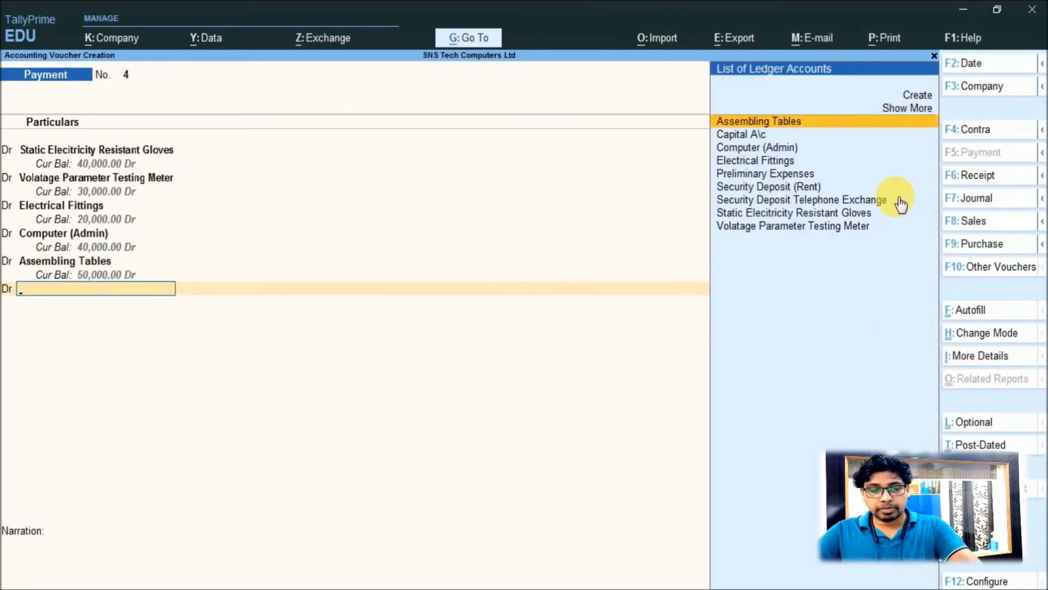
Step: Start the debit ledger Furniture & Fistures under Fixed Assets, with GST set to Not Applicable
{"action": "type", "text": "F"}
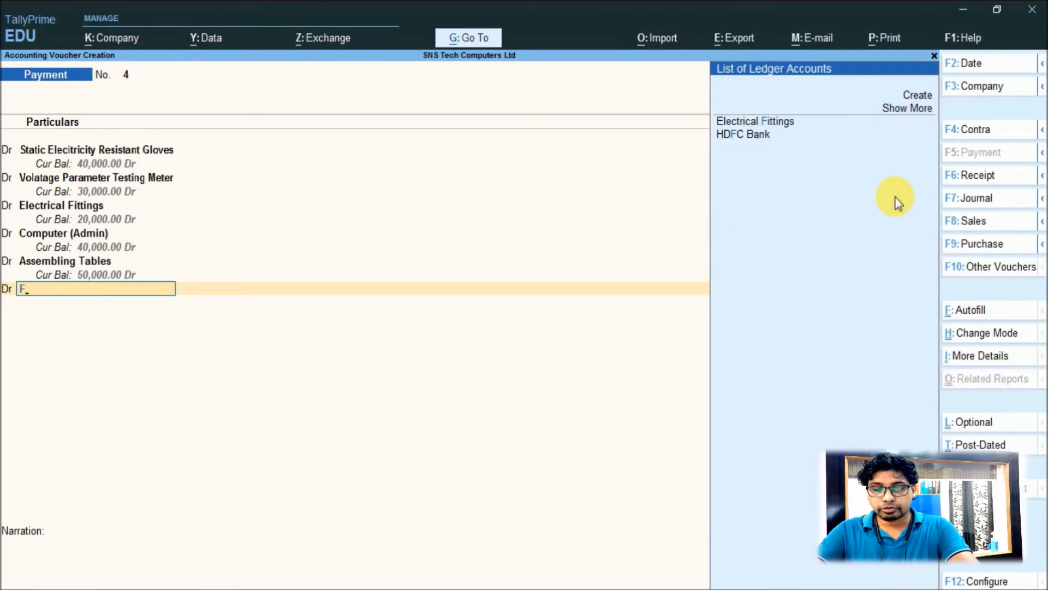
{"action": "type", "text": "u"}
{"action": "key", "text": "alt+c"}
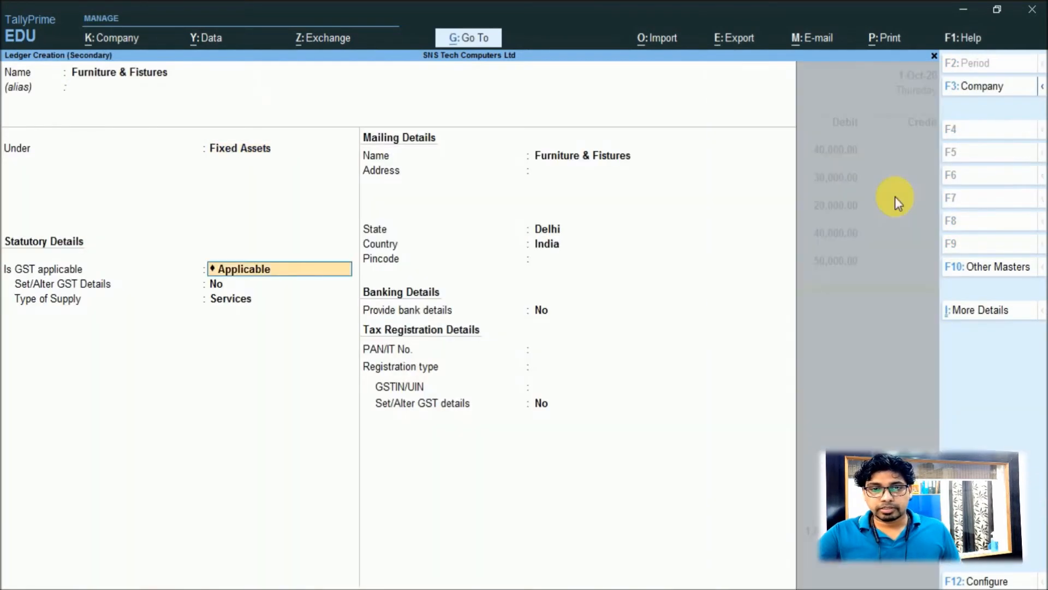
{"action": "type", "text": "Not"}
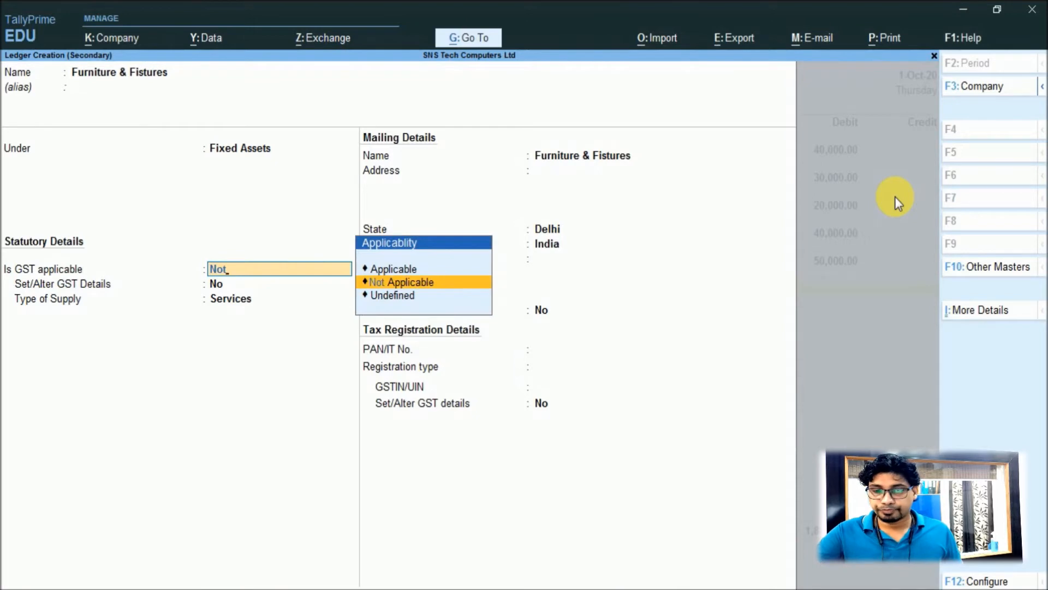
{"action": "key", "text": "Return"}
Step: Save the Furniture & Fistures ledger with no bank details and Regular registration, and debit it with 50000 in the payment voucher
{"action": "key", "text": "Return"}
{"action": "key", "text": "Return"}
{"action": "key", "text": "Return"}
{"action": "key", "text": "Return"}
{"action": "key", "text": "ctrl"}
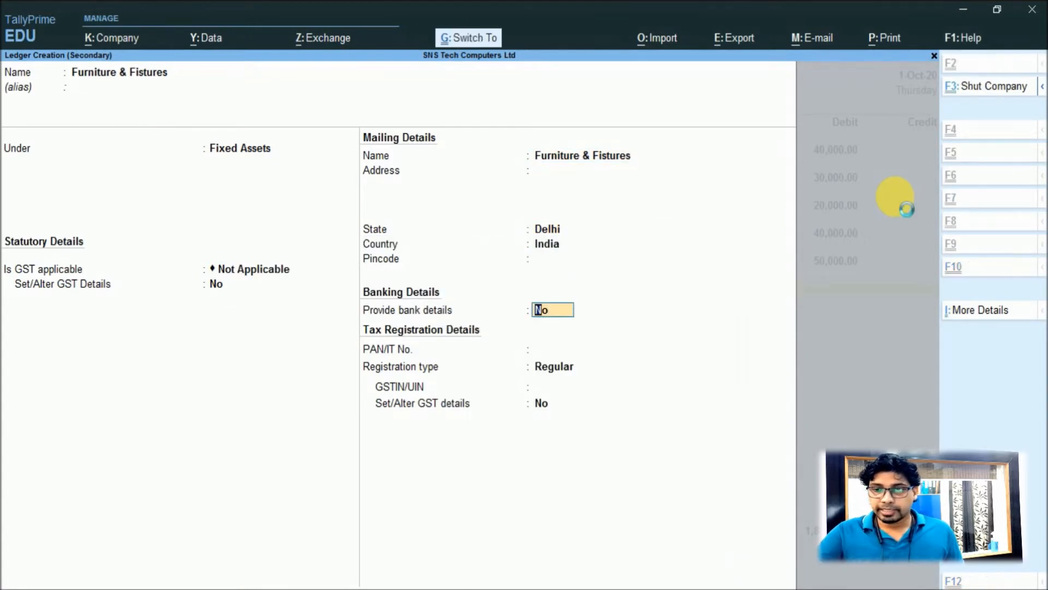
{"action": "key", "text": "ctrl+a"}
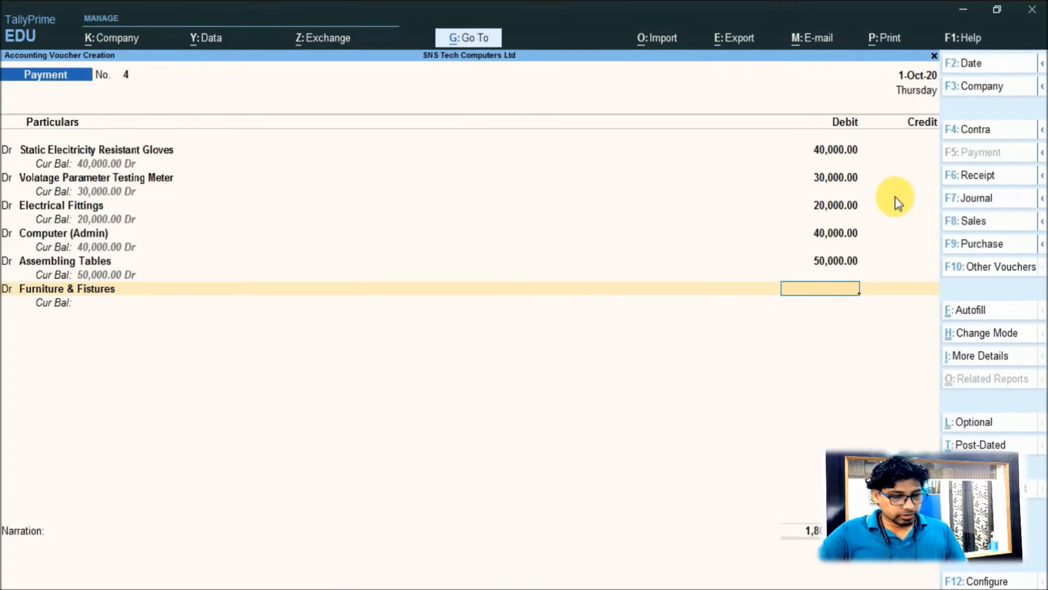
{"action": "type", "text": "50000"}
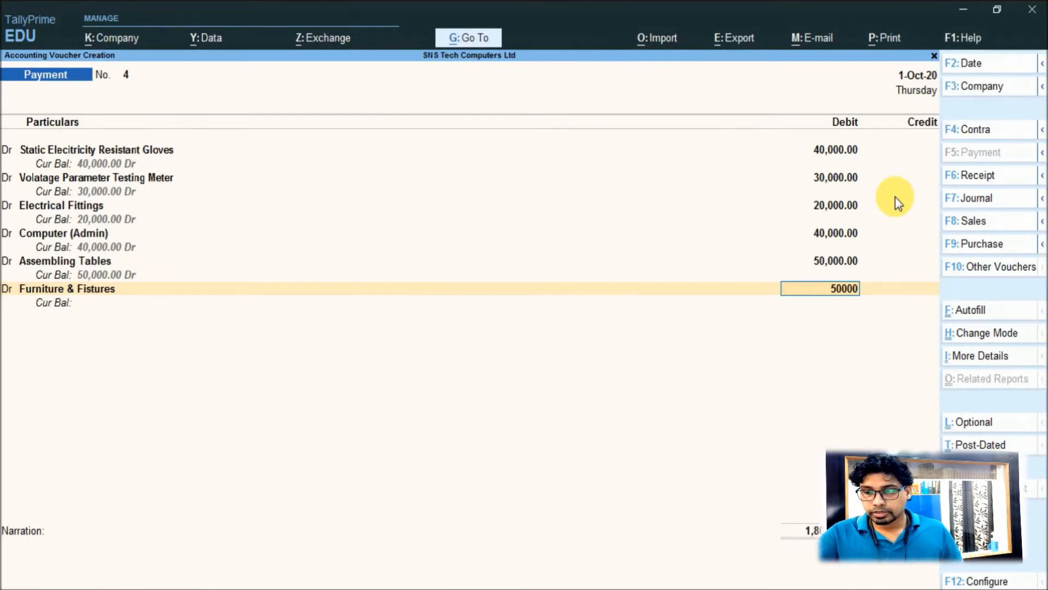
{"action": "key", "text": "Return"}
Step: Return to the Furniture & Fistures debit line and open its ledger for alteration
{"action": "key", "text": "BackSpace"}
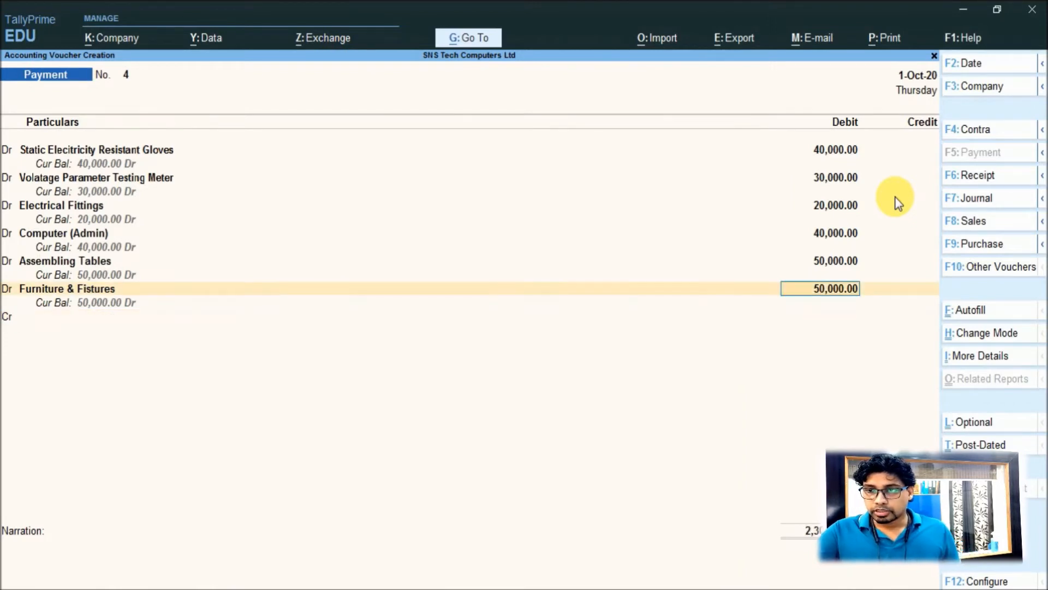
{"action": "key", "text": "BackSpace"}
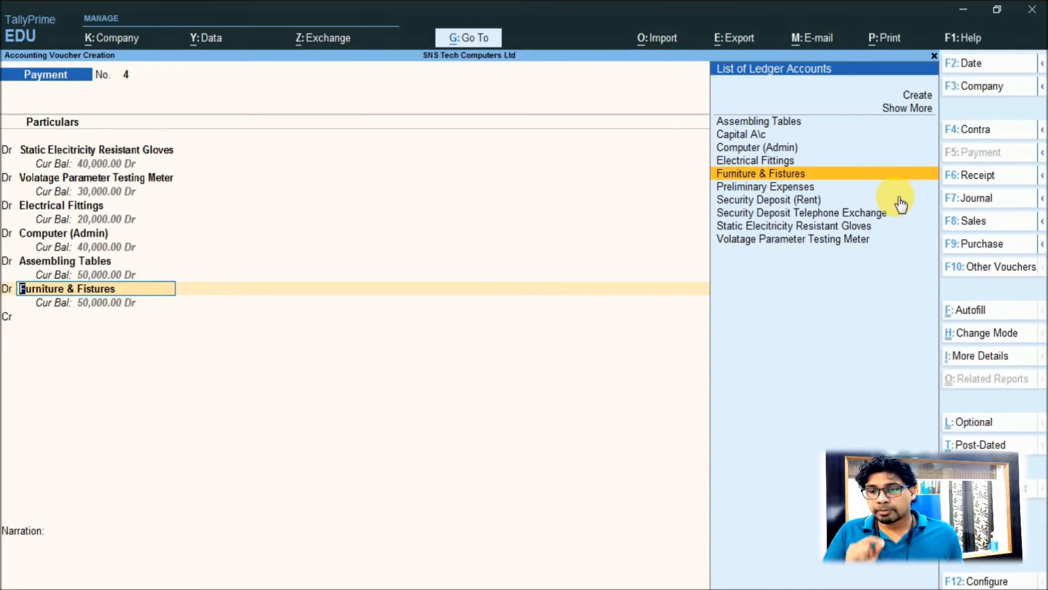
{"action": "key", "text": "ctrl+Return"}
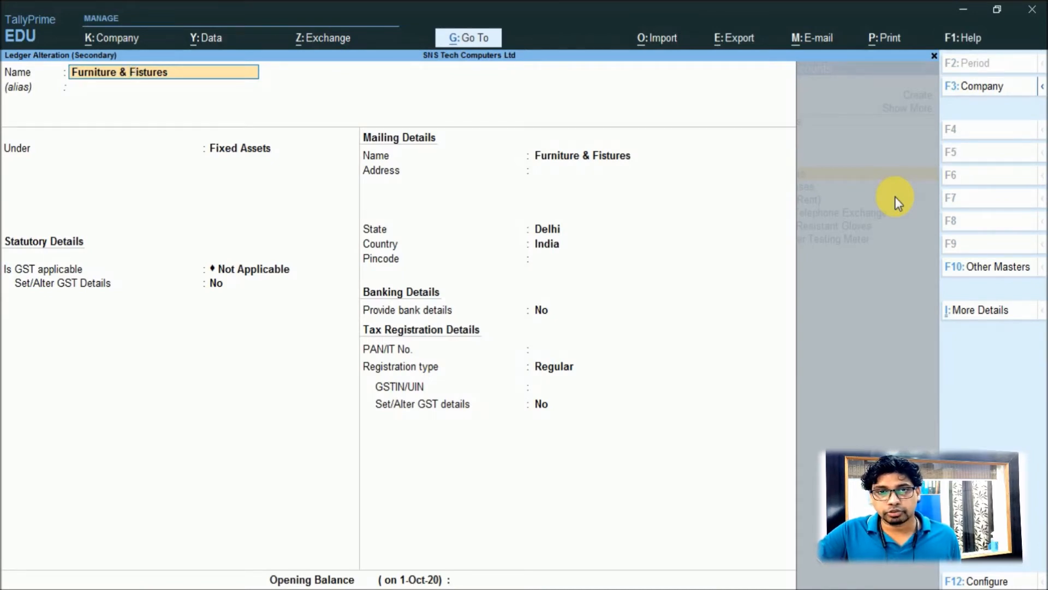
Step: Correct the ledger's name to Furniture & Fixtures and save the alteration
{"action": "key", "text": "BackSpace"}
{"action": "type", "text": "x"}
{"action": "key", "text": "Return"}
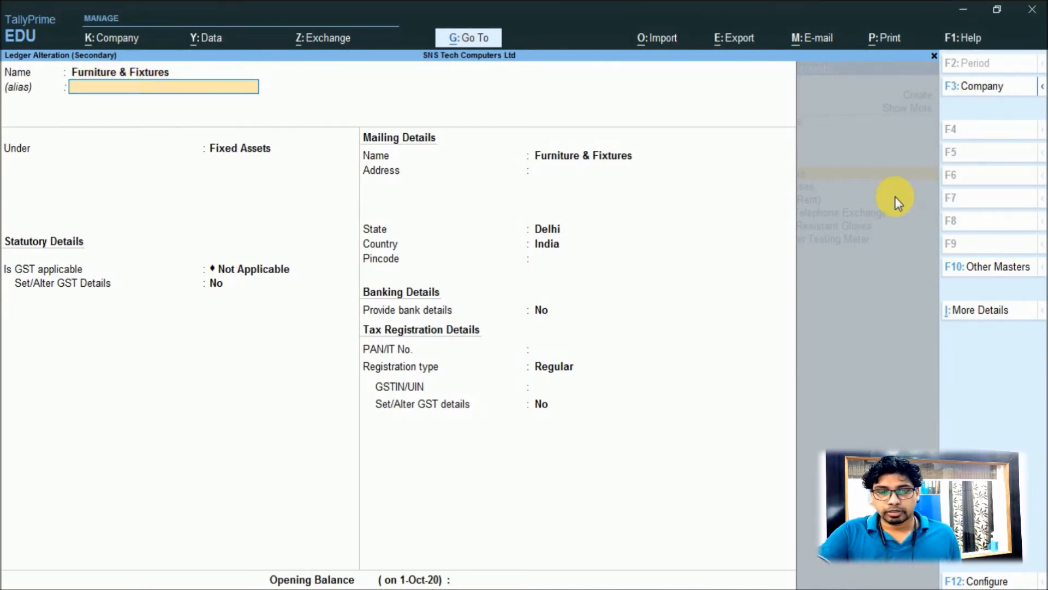
{"action": "key", "text": "ctrl+a"}
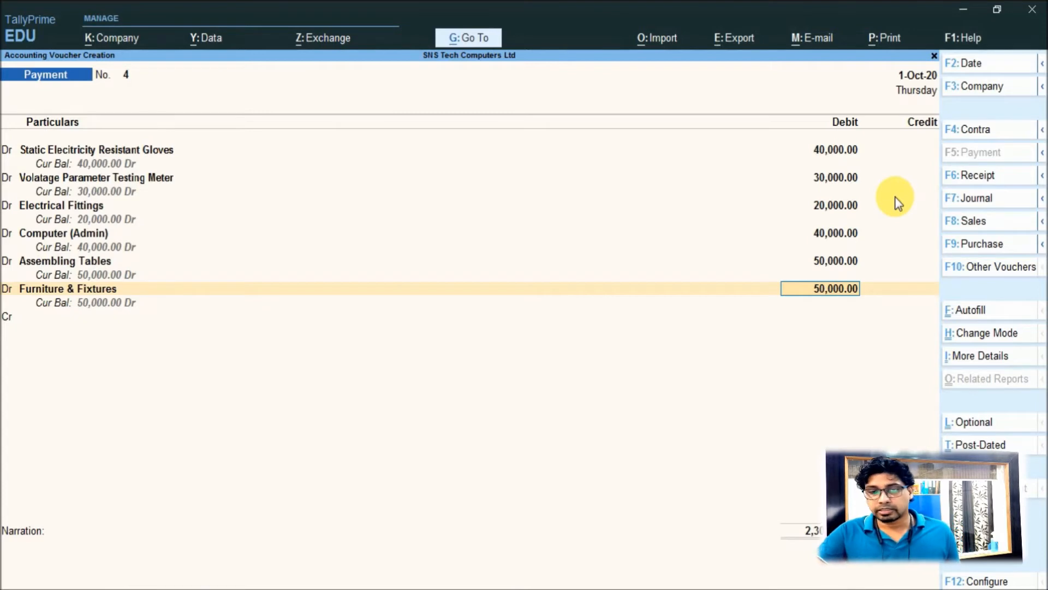
Step: Credit HDFC Bank with 130000 in the payment voucher, accept its bank allocation, and add another credit line
{"action": "key", "text": "Return"}
{"action": "key", "text": "Return"}
{"action": "type", "text": "Hdfc"}
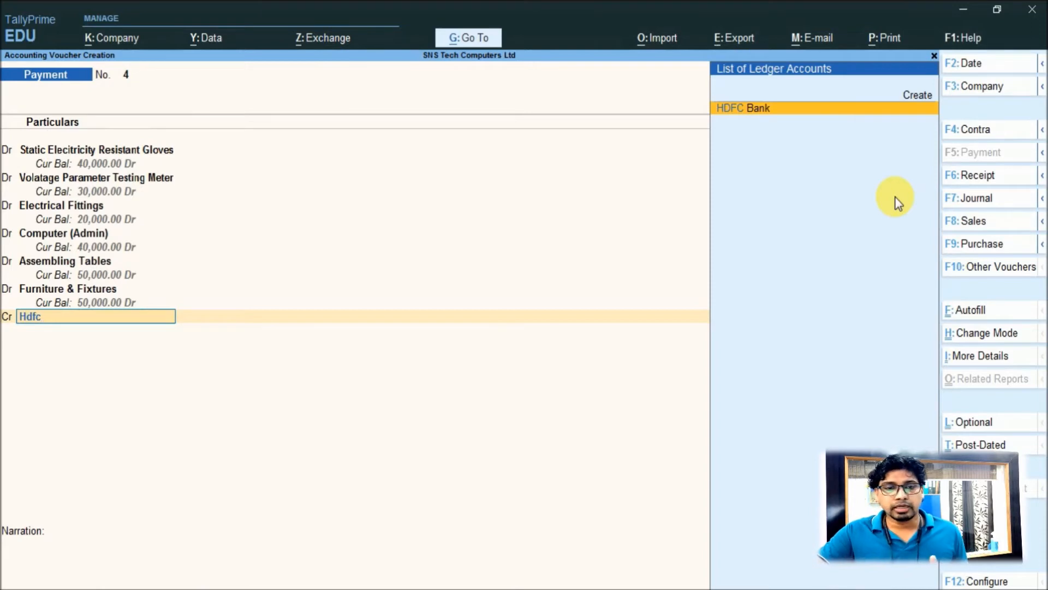
{"action": "key", "text": "Return"}
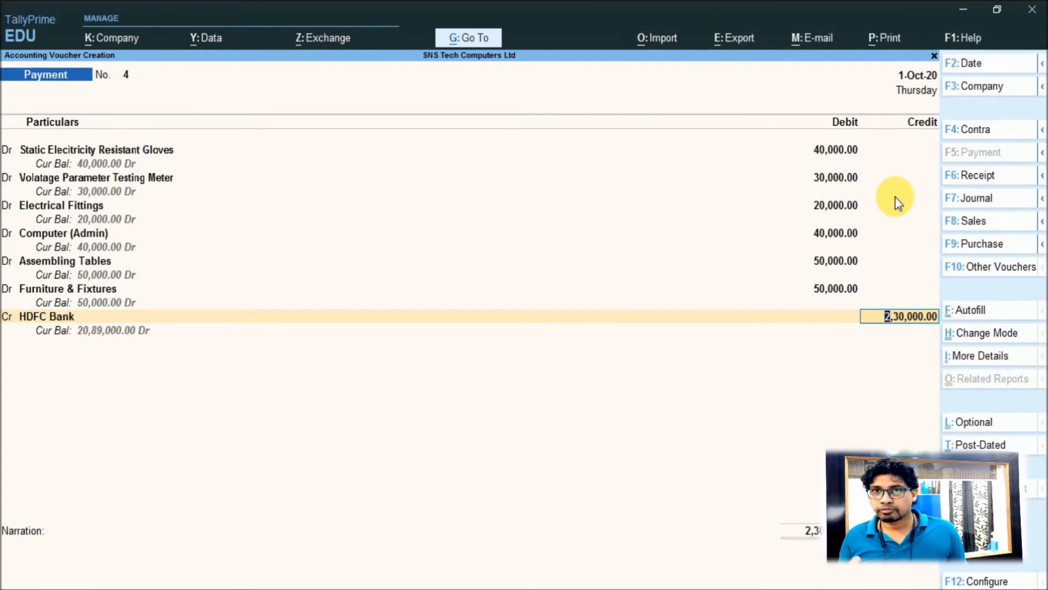
{"action": "type", "text": "130000"}
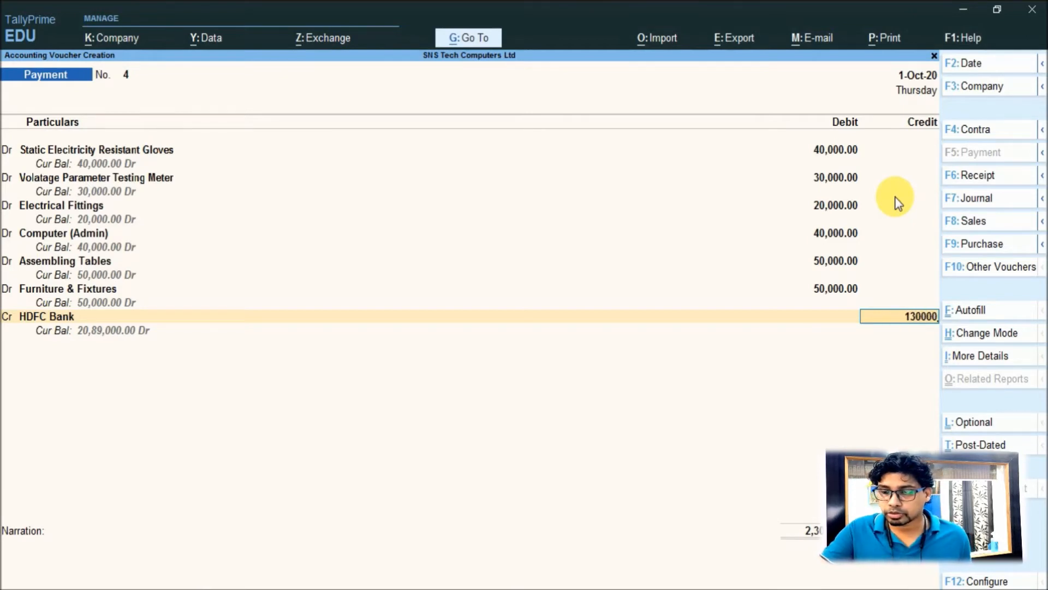
{"action": "key", "text": "Return"}
{"action": "key", "text": "Return"}
{"action": "key", "text": "Return"}
{"action": "key", "text": "Return"}
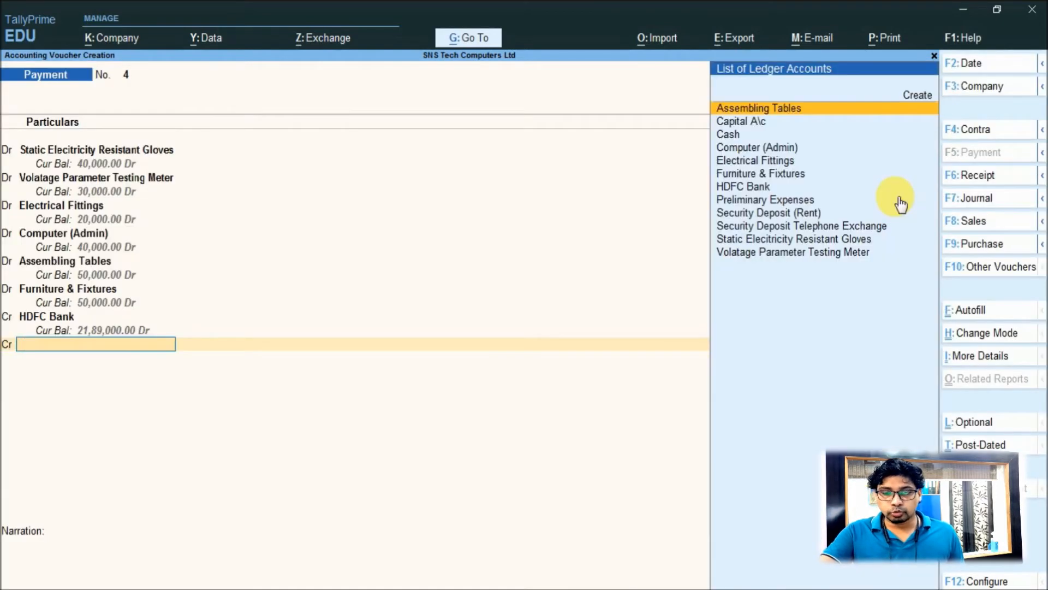
Step: Credit HDFC Bank with the remaining 1,00,000, allocated by cheque to Furniture & Fixtures, and save the payment voucher
{"action": "type", "text": "Hdfc"}
{"action": "key", "text": "Return"}
{"action": "key", "text": "Return"}
{"action": "key", "text": "BackSpace"}
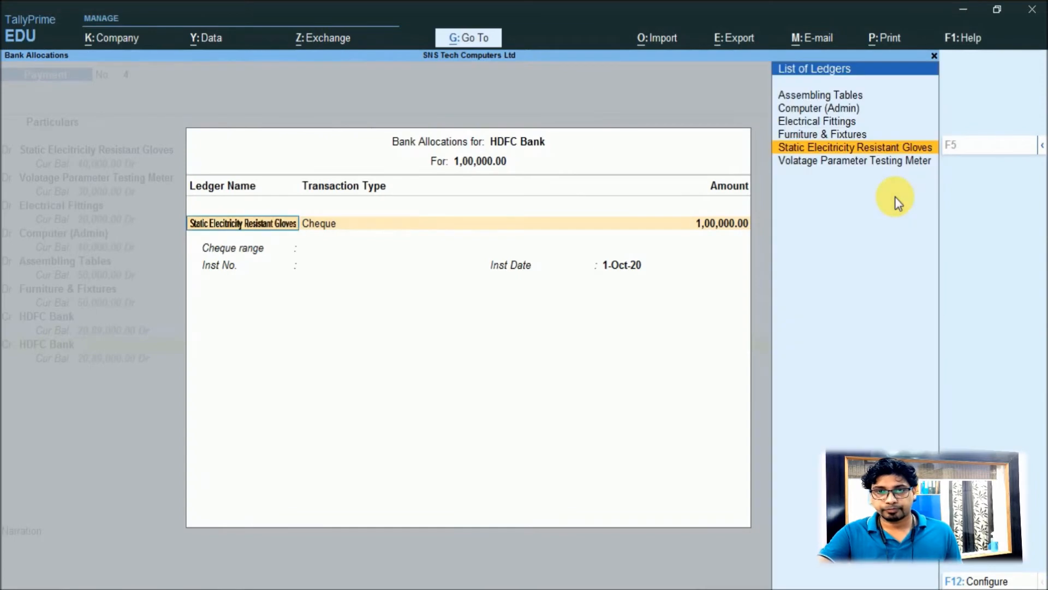
{"action": "key", "text": "Up"}
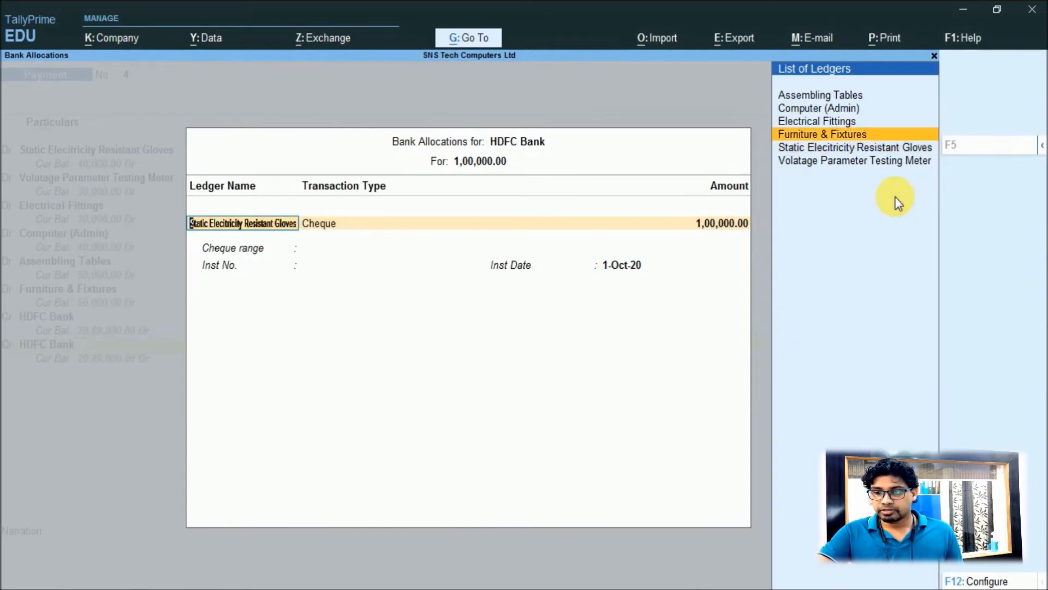
{"action": "key", "text": "Return"}
{"action": "key", "text": "Return"}
{"action": "key", "text": "Return"}
{"action": "key", "text": "Return"}
{"action": "key", "text": "Return"}
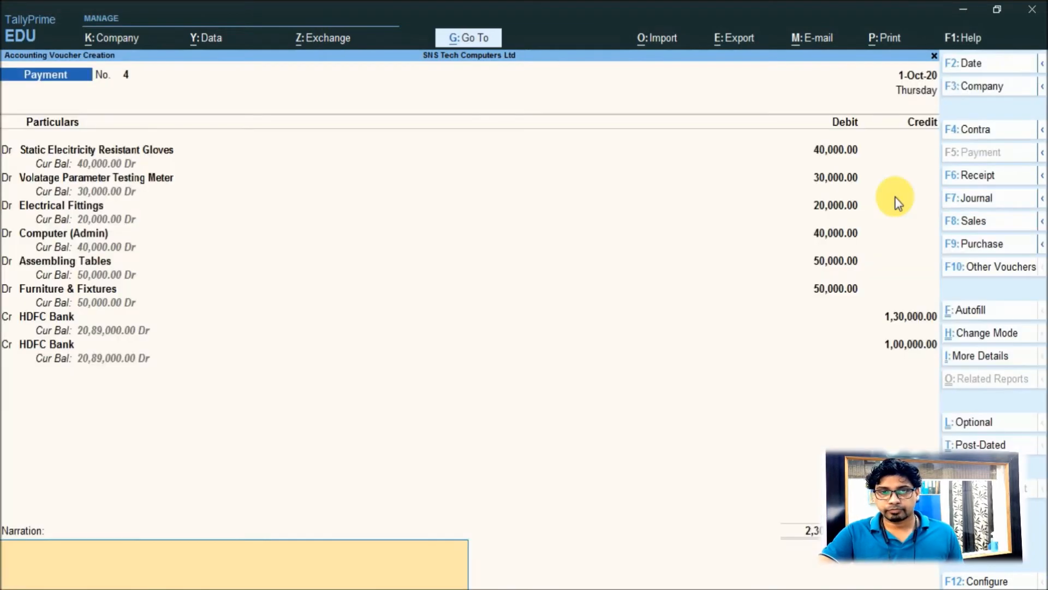
{"action": "key", "text": "Return"}
{"action": "key", "text": "Return"}
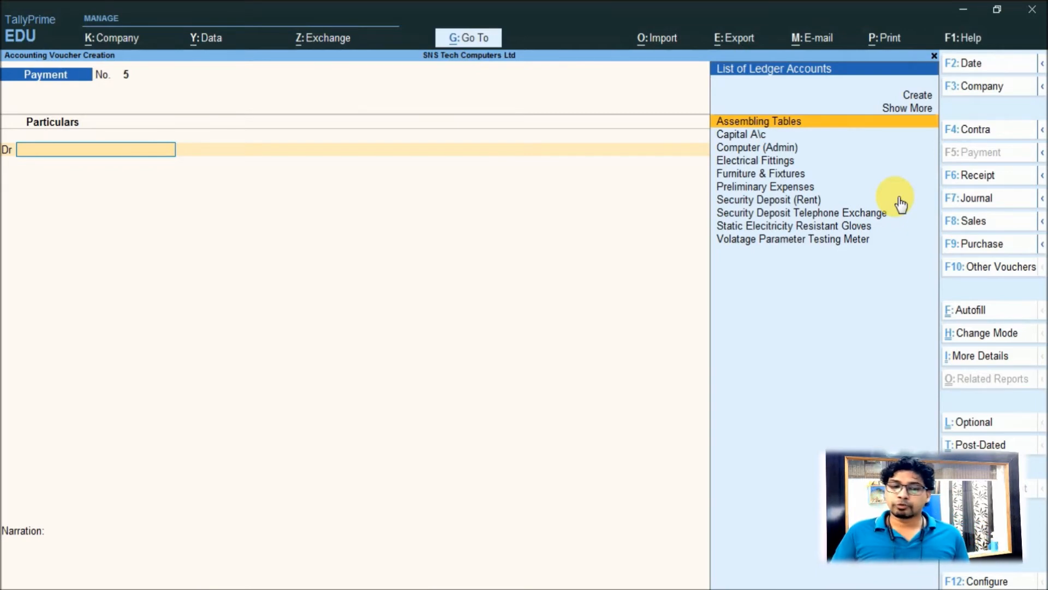
Step: Leave voucher entry and open the detailed Balance Sheet to examine the assets down to Preliminary Expenses
{"action": "key", "text": "Escape"}
{"action": "key", "text": "Return"}
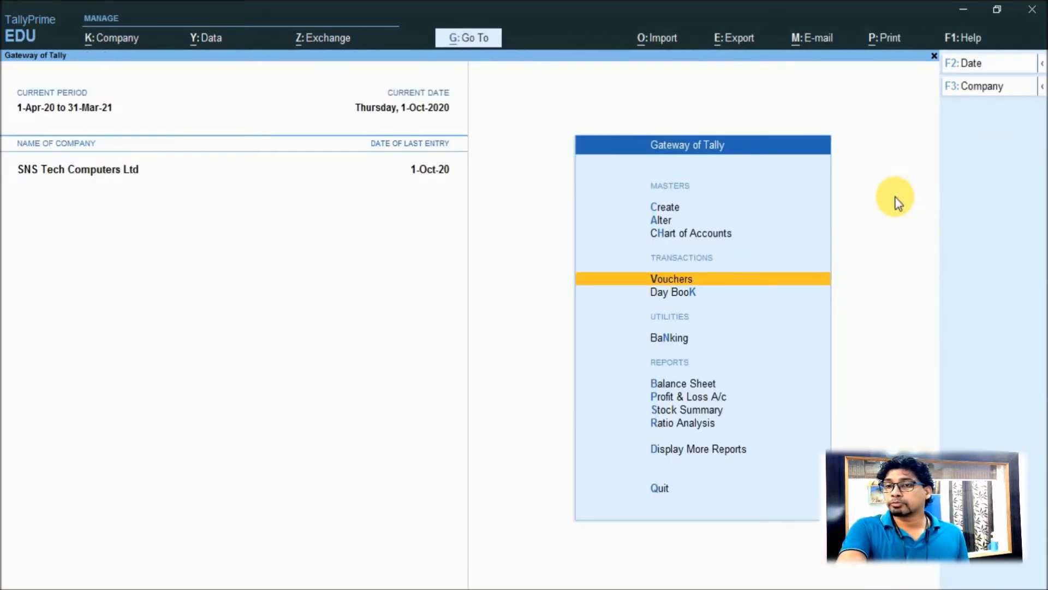
{"action": "key", "text": "Down"}
{"action": "key", "text": "Down"}
{"action": "key", "text": "Down"}
{"action": "key", "text": "Down"}
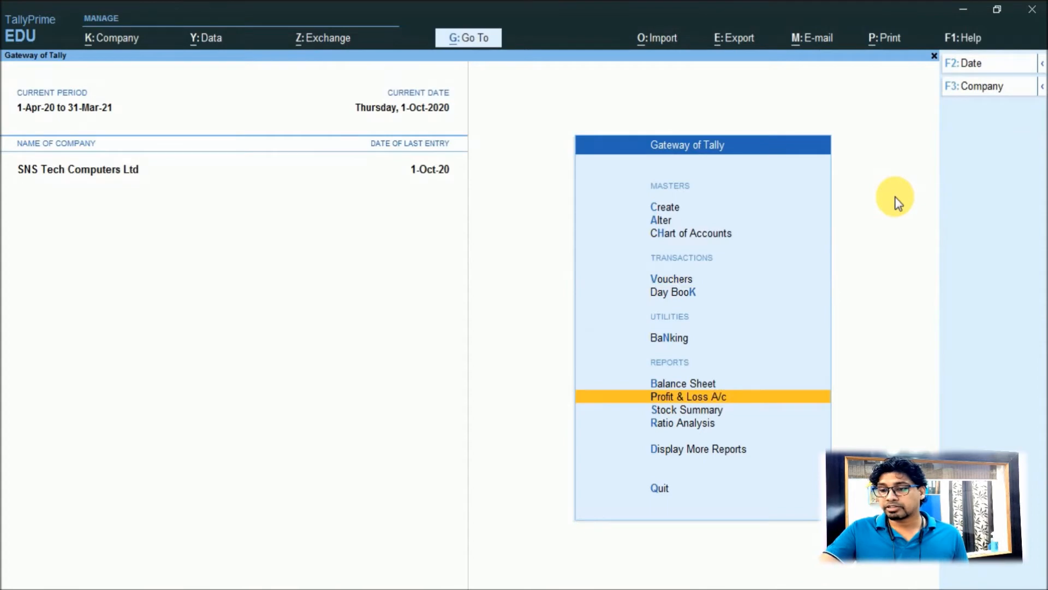
{"action": "key", "text": "Up"}
{"action": "key", "text": "Return"}
{"action": "key", "text": "alt+F5"}
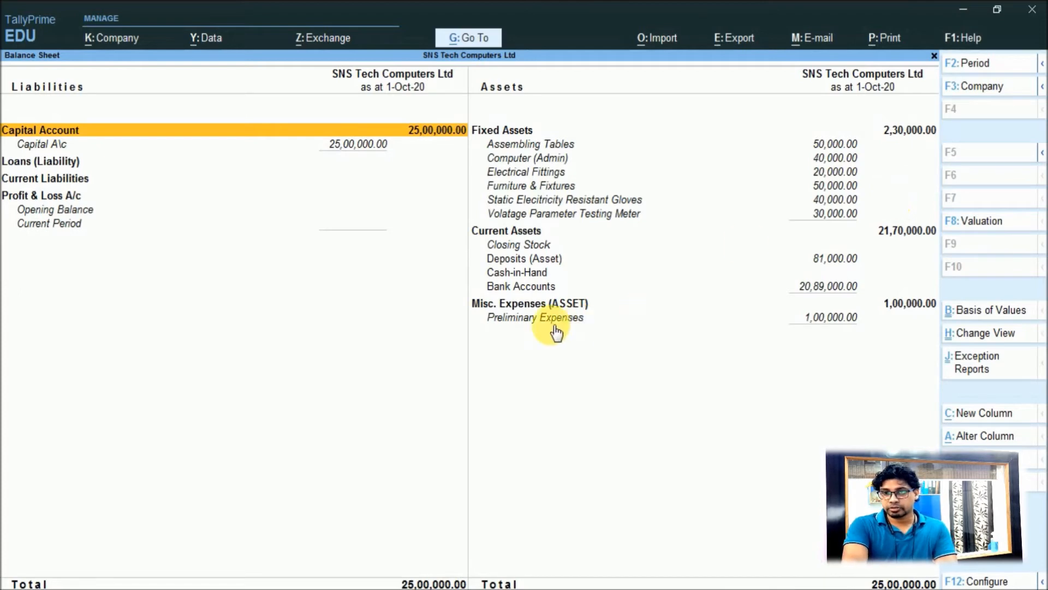
{"action": "left_click", "coordinate": [532, 321]}
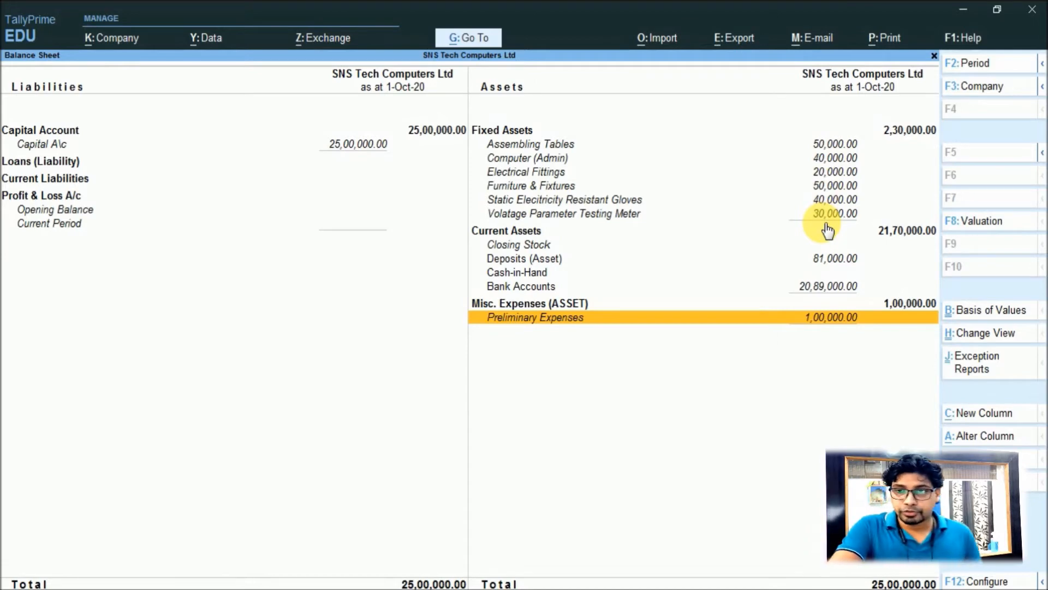
Step: Drill down from Volatage Parameter Testing Meter under Fixed Assets to its ledger vouchers
{"action": "key", "text": "Up"}
{"action": "key", "text": "Up"}
{"action": "key", "text": "Up"}
{"action": "key", "text": "Up"}
{"action": "key", "text": "Up"}
{"action": "key", "text": "Up"}
{"action": "key", "text": "Up"}
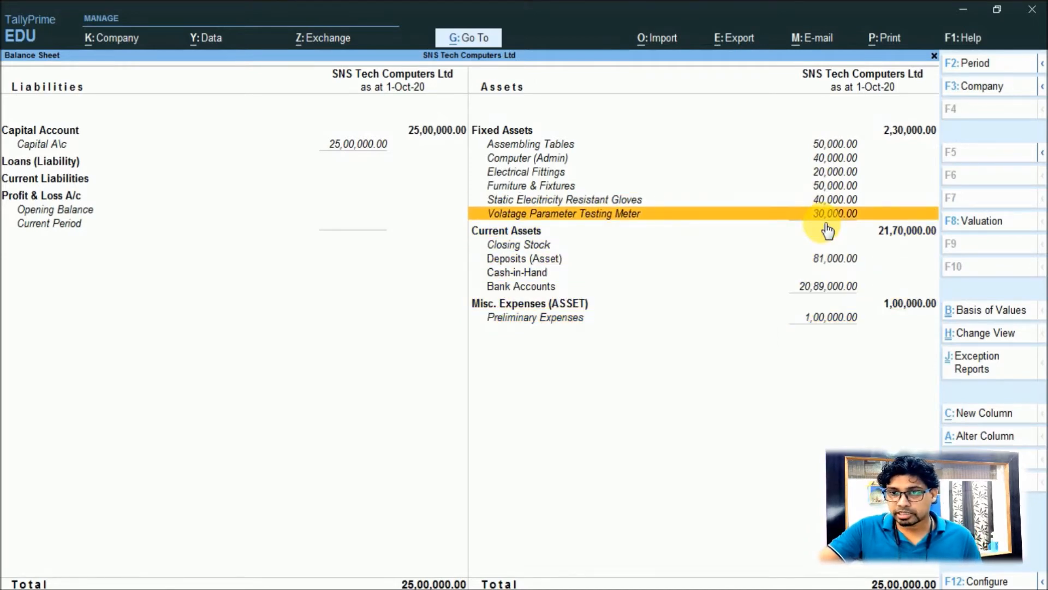
{"action": "key", "text": "Return"}
{"action": "key", "text": "Return"}
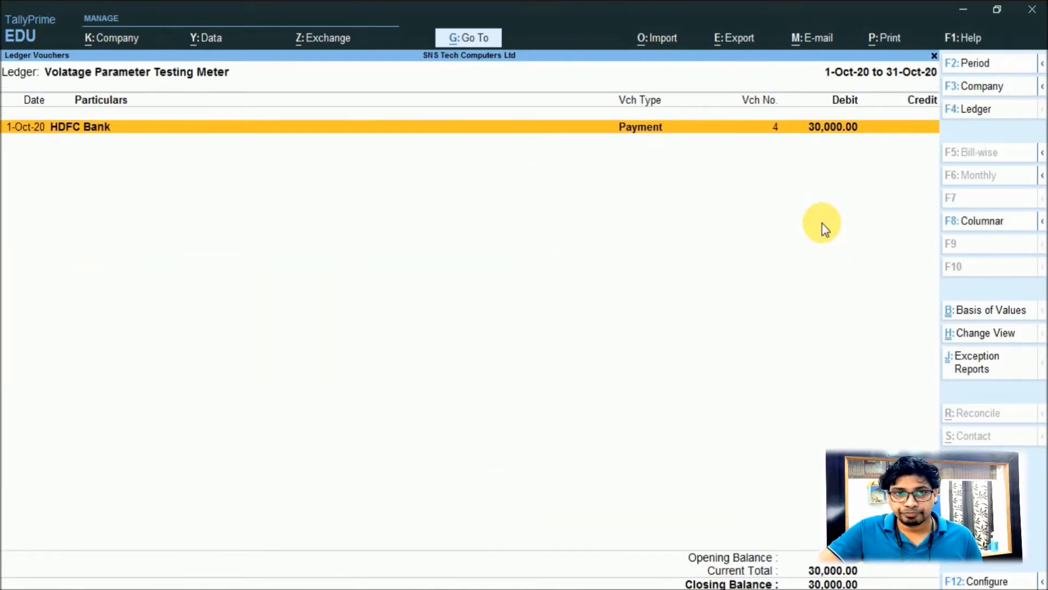
Step: Open the HDFC Bank payment voucher for alteration and go to its Volatage Parameter Testing Meter debit line
{"action": "key", "text": "Return"}
{"action": "key", "text": "Return"}
{"action": "key", "text": "Return"}
{"action": "key", "text": "Return"}
{"action": "key", "text": "Return"}
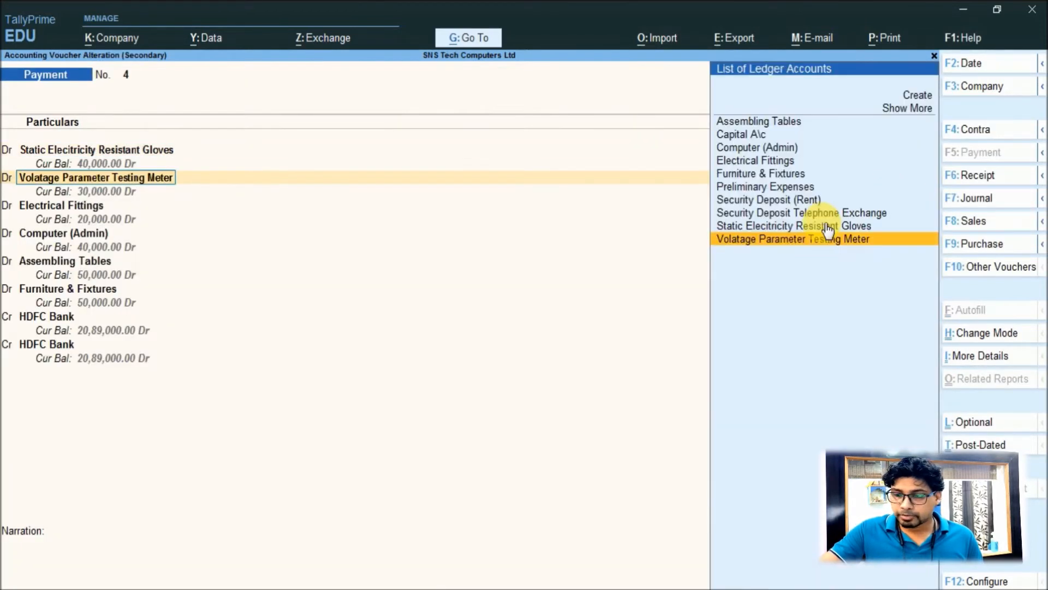
Step: Rename the misspelled ledger to Voltage Parameter Testing Meter and save both the ledger and the payment voucher
{"action": "key", "text": "ctrl+Return"}
{"action": "key", "text": "Right"}
{"action": "key", "text": "Right"}
{"action": "key", "text": "Right"}
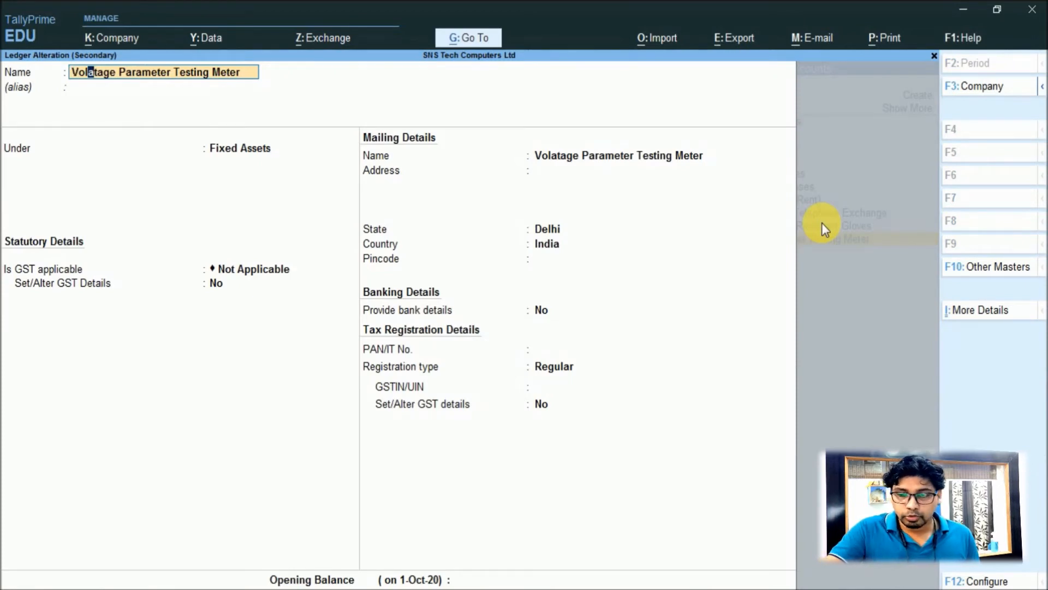
{"action": "key", "text": "Delete"}
{"action": "key", "text": "ctrl+a"}
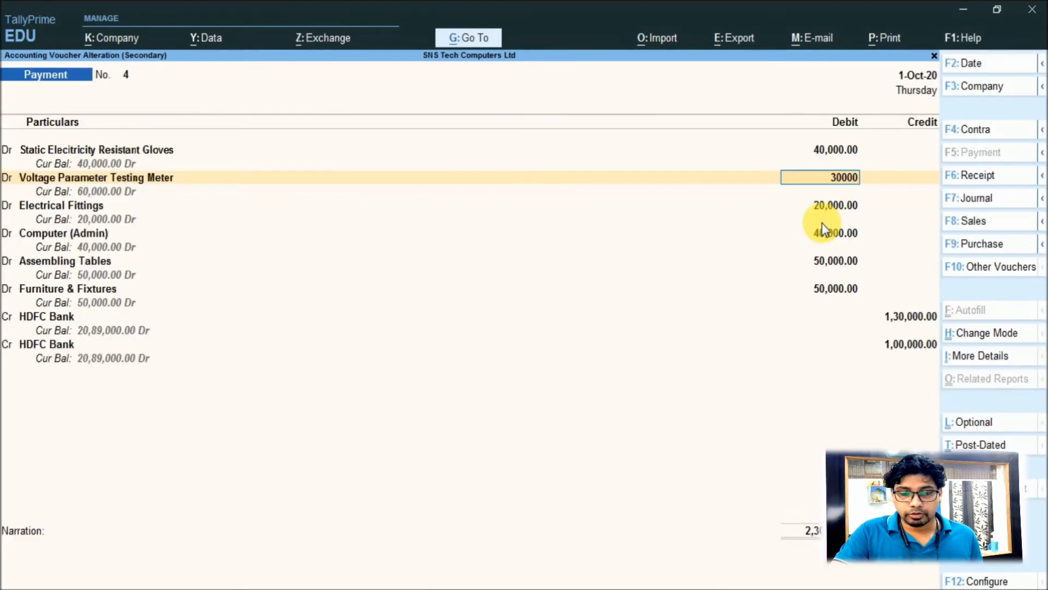
{"action": "key", "text": "ctrl+a"}
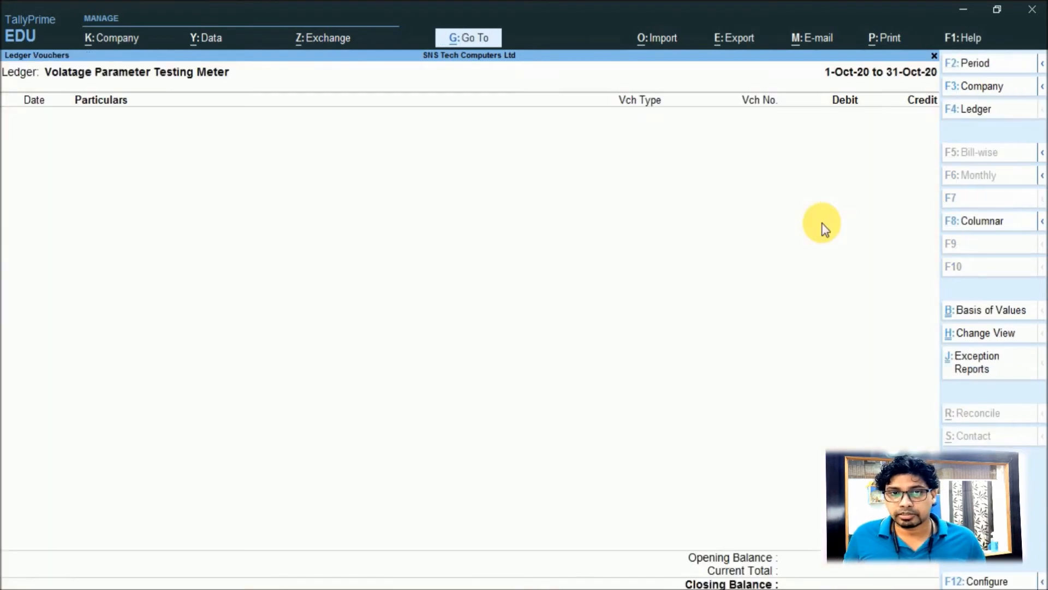
Step: Return to the Balance Sheet and review the Fixed Assets entries down to Voltage Parameter Testing Meter
{"action": "key", "text": "Escape"}
{"action": "key", "text": "Escape"}
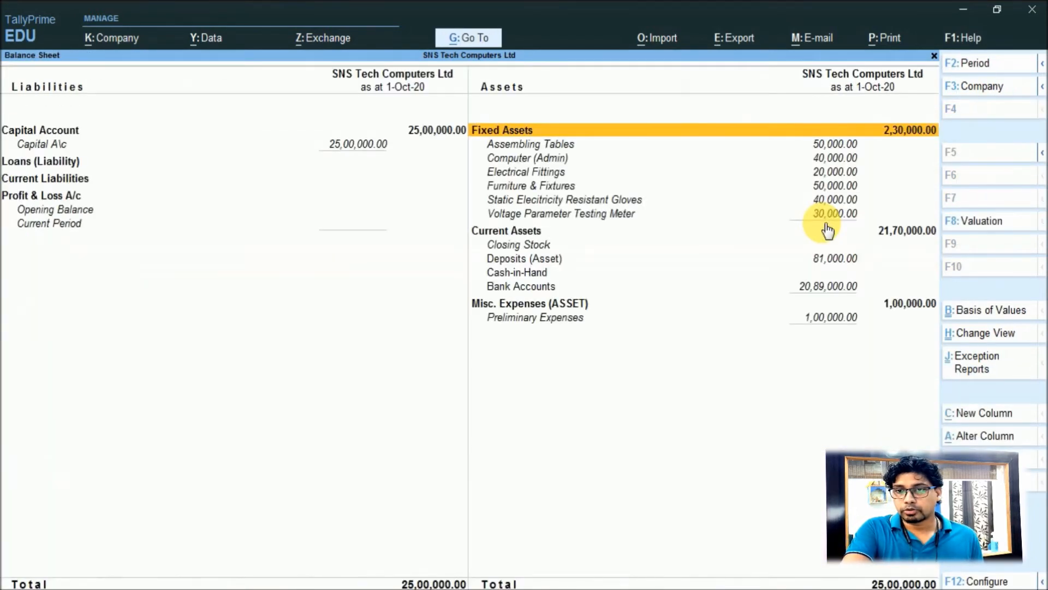
{"action": "key", "text": "Down"}
{"action": "key", "text": "Down"}
{"action": "key", "text": "Down"}
{"action": "key", "text": "Down"}
{"action": "key", "text": "Down"}
{"action": "key", "text": "Down"}
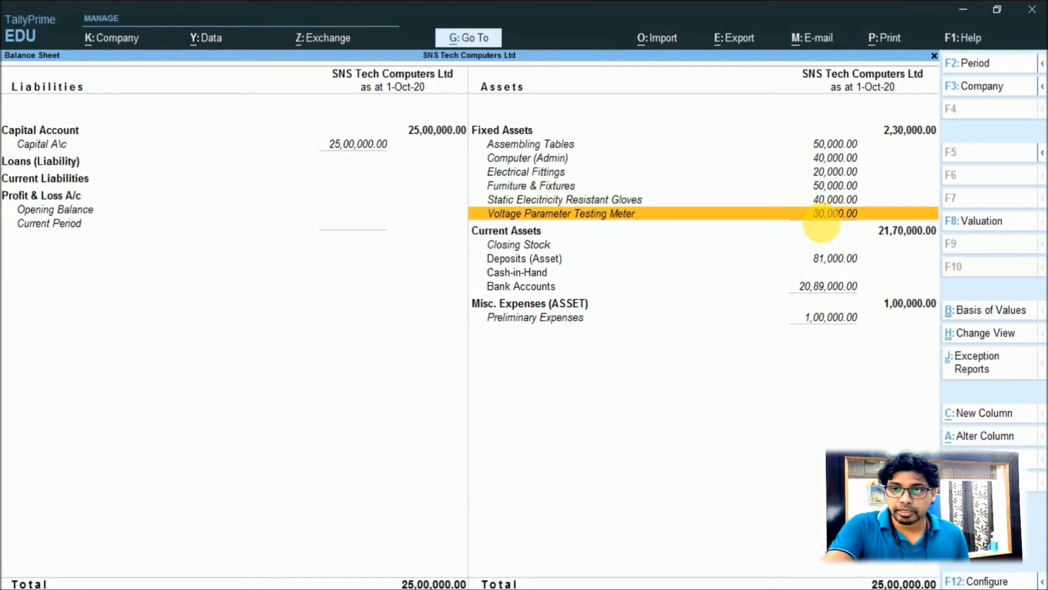
Step: Leave the Balance Sheet and start a contra voucher
{"action": "key", "text": "Escape"}
{"action": "key", "text": "Up"}
{"action": "key", "text": "Up"}
{"action": "key", "text": "Up"}
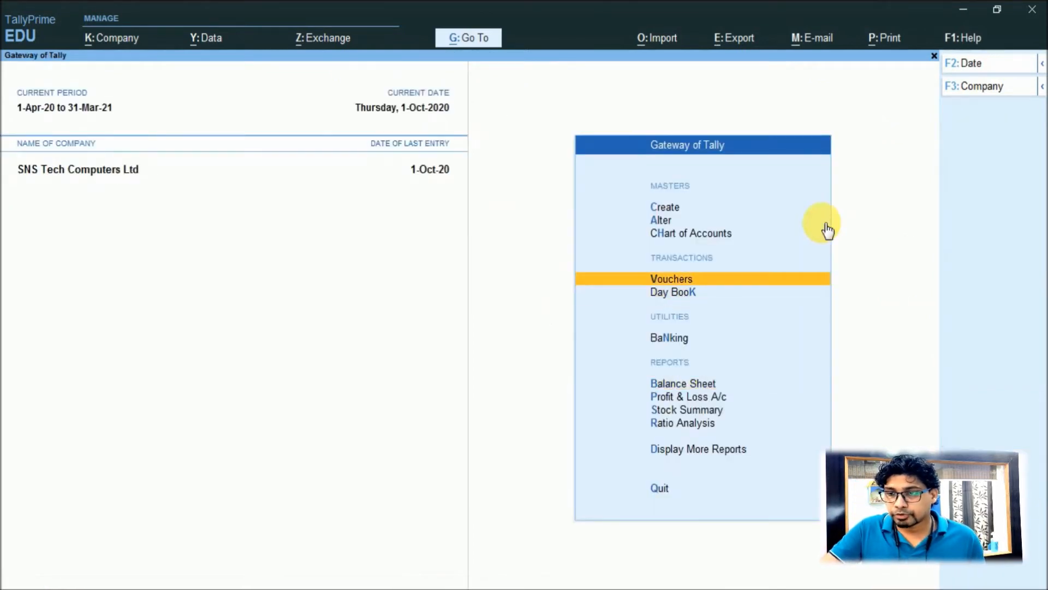
{"action": "key", "text": "Return"}
{"action": "key", "text": "F4"}
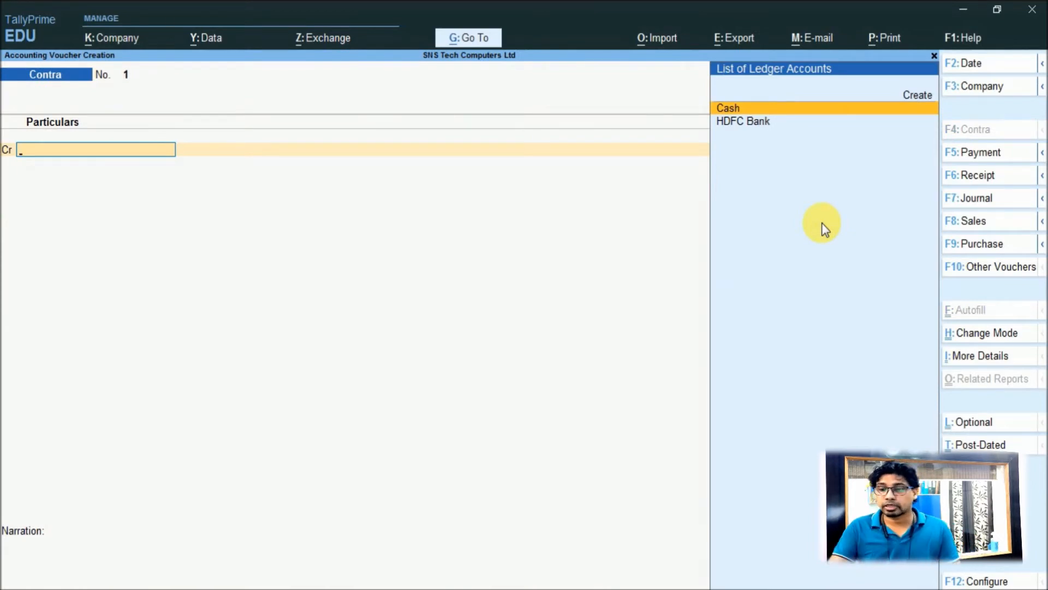
Step: Credit HDFC Bank with 50000 in the contra voucher and accept its bank allocation
{"action": "key", "text": "Down"}
{"action": "key", "text": "Return"}
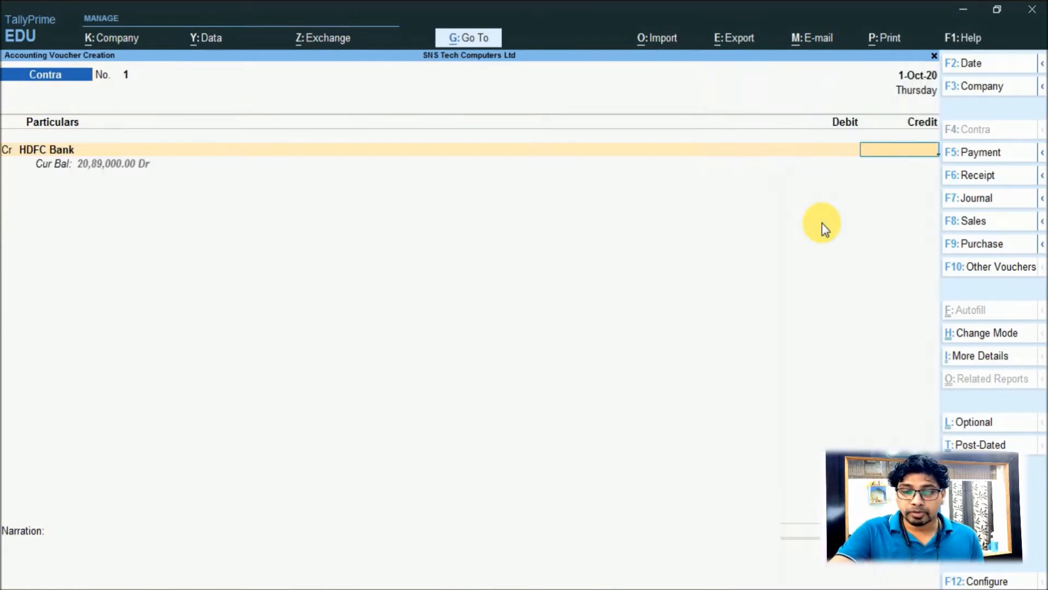
{"action": "type", "text": "50000"}
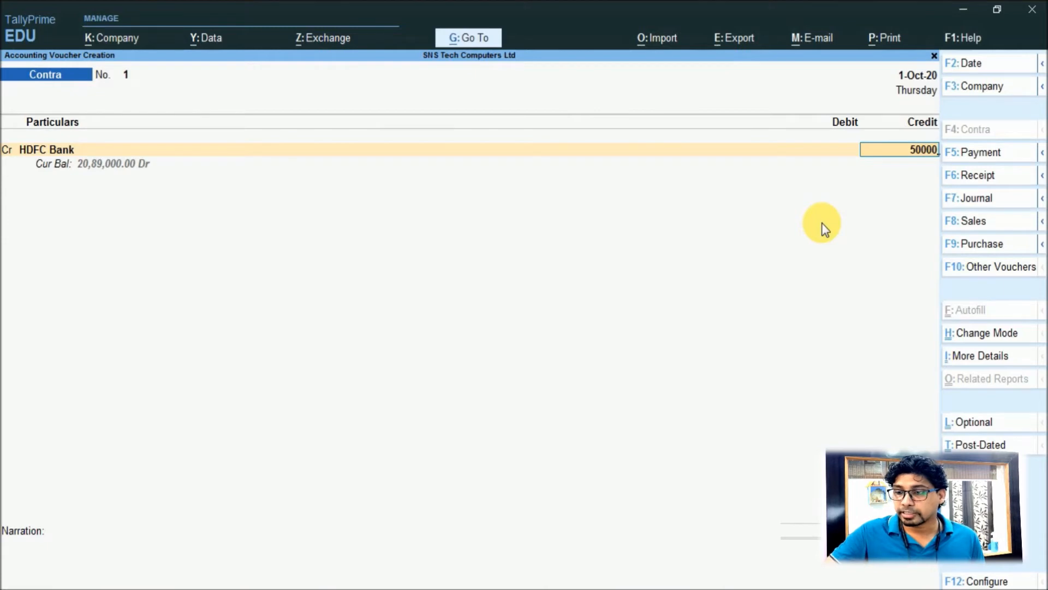
{"action": "key", "text": "Return"}
{"action": "key", "text": "Return"}
{"action": "key", "text": "Return"}
{"action": "key", "text": "Return"}
{"action": "key", "text": "Return"}
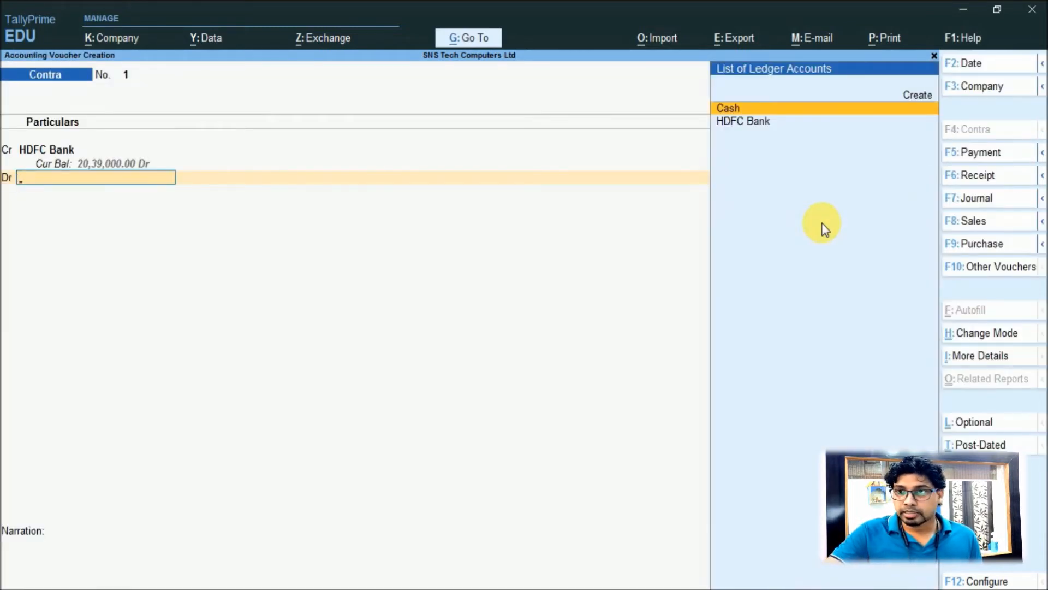
Step: Debit Cash with 20,000 in the contra voucher and add another debit line
{"action": "key", "text": "Return"}
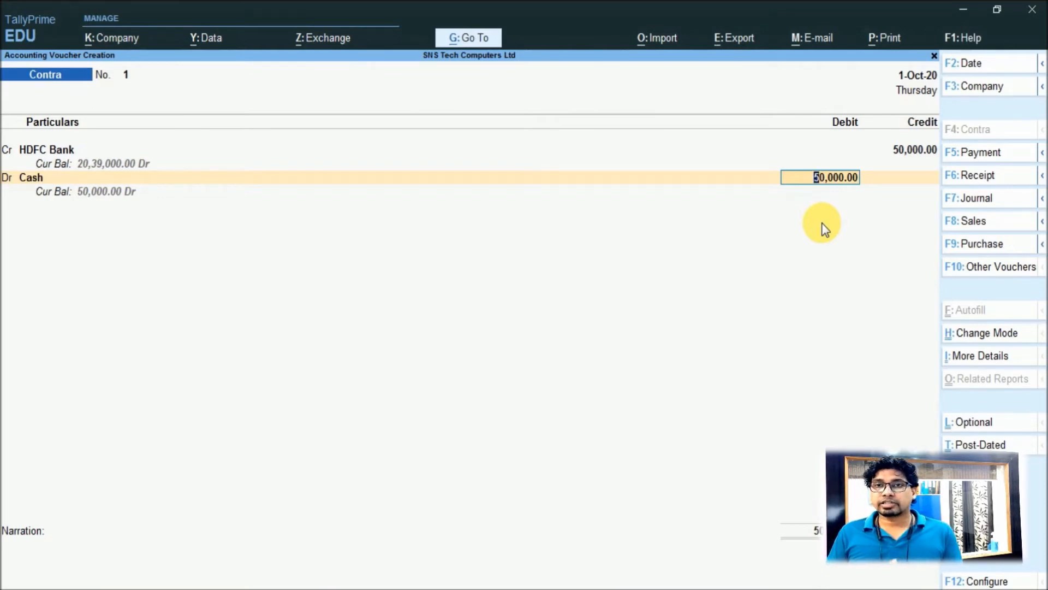
{"action": "type", "text": "20,000"}
{"action": "key", "text": "Return"}
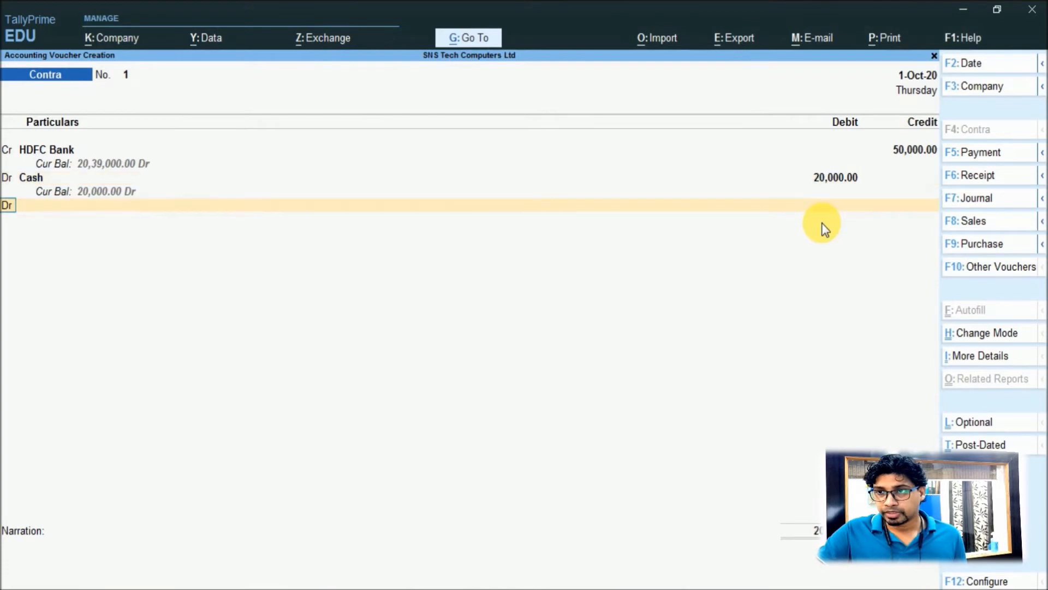
{"action": "key", "text": "Return"}
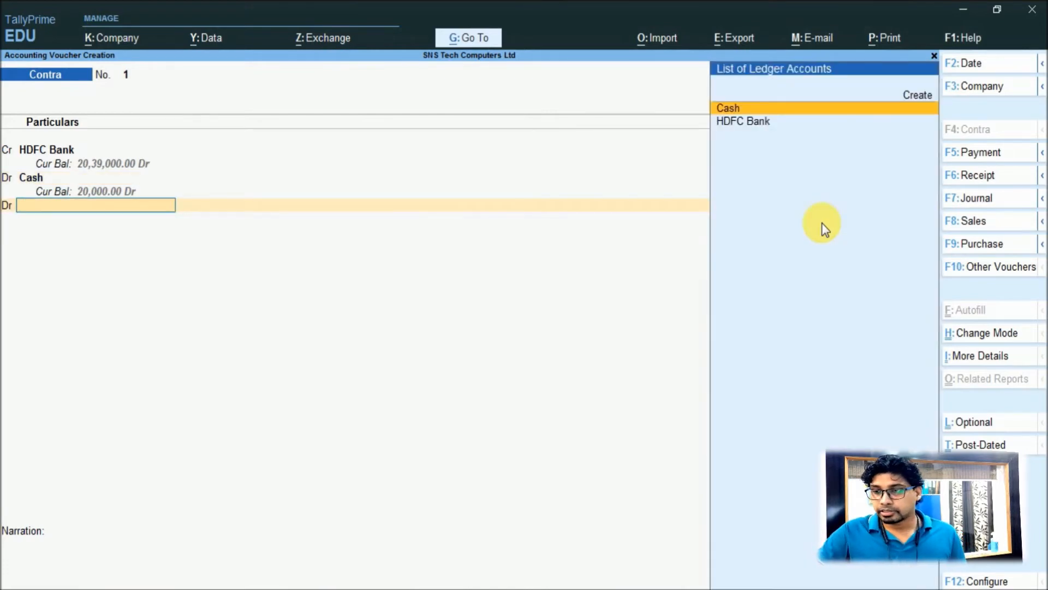
Step: Create a ledger named Petty Cash (Imprest) under Cash-in-Hand from the contra voucher's third line and save it
{"action": "key", "text": "Up"}
{"action": "key", "text": "Return"}
{"action": "type", "text": "Petty Cash"}
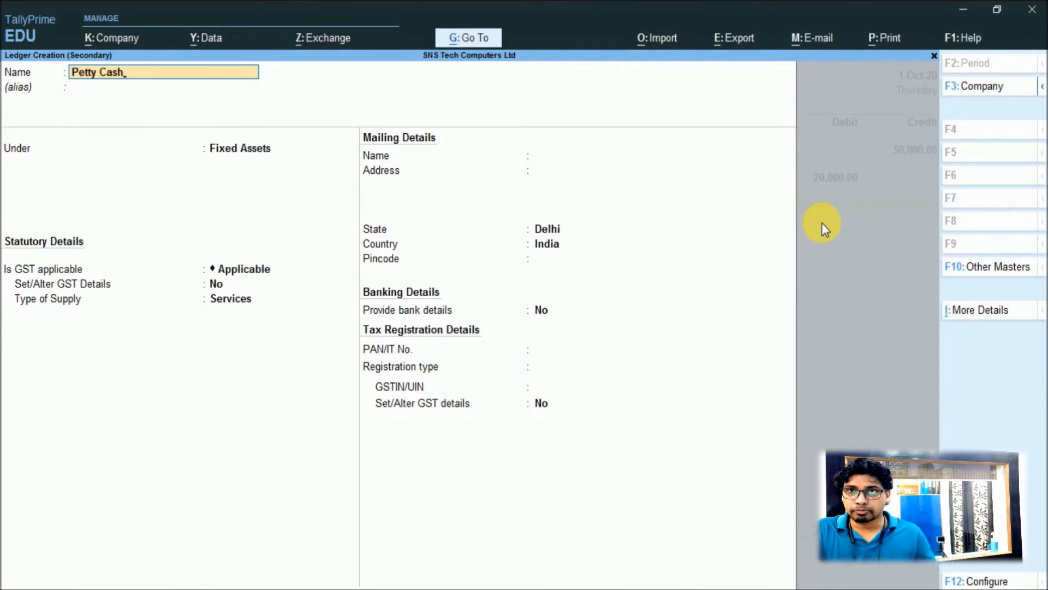
{"action": "type", "text": " ()"}
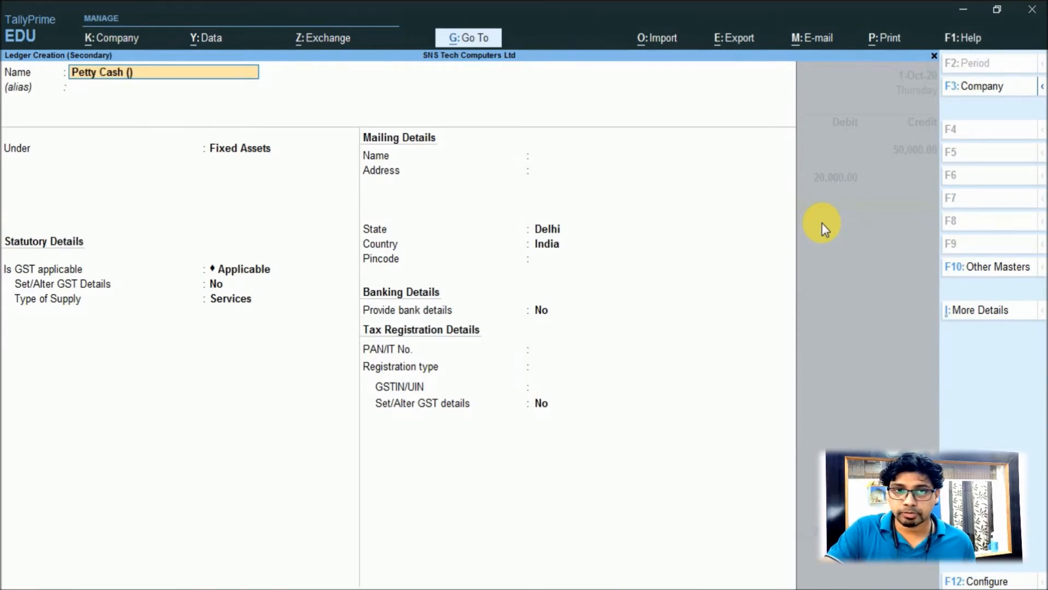
{"action": "type", "text": "Imprest"}
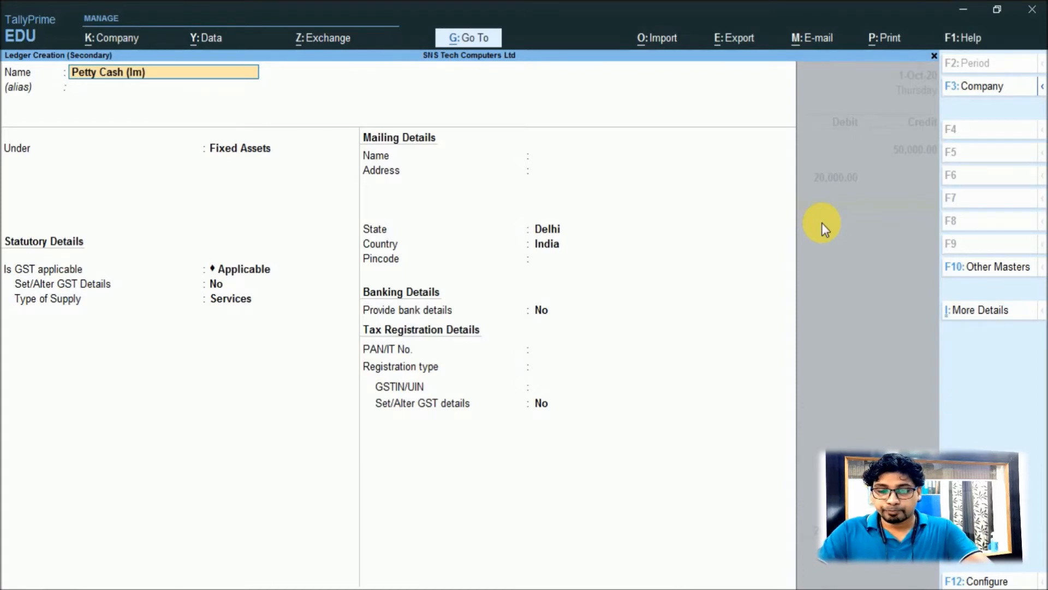
{"action": "key", "text": "Return"}
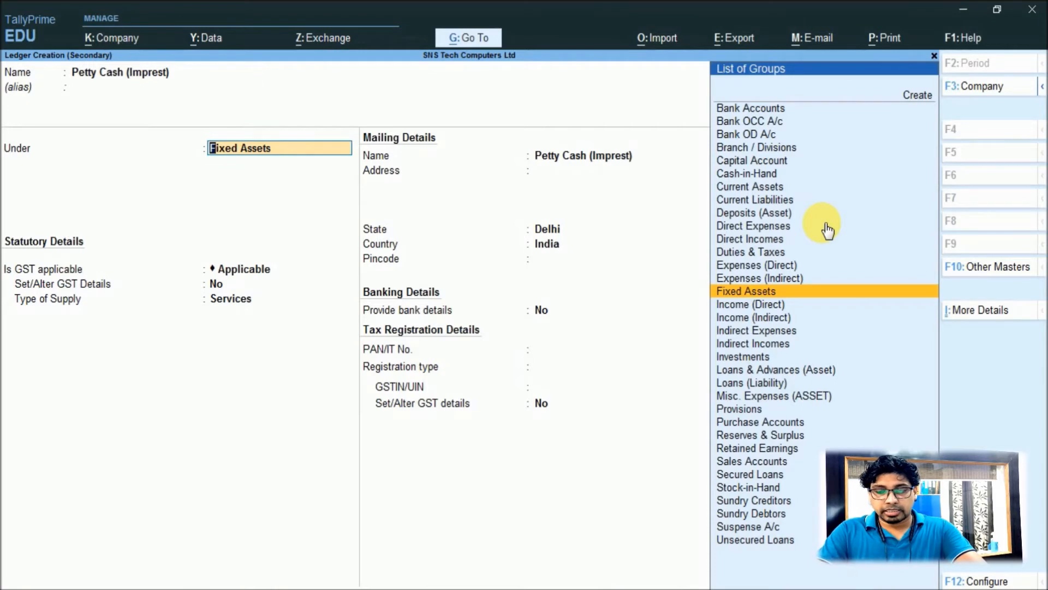
{"action": "type", "text": "Cash"}
{"action": "key", "text": "Return"}
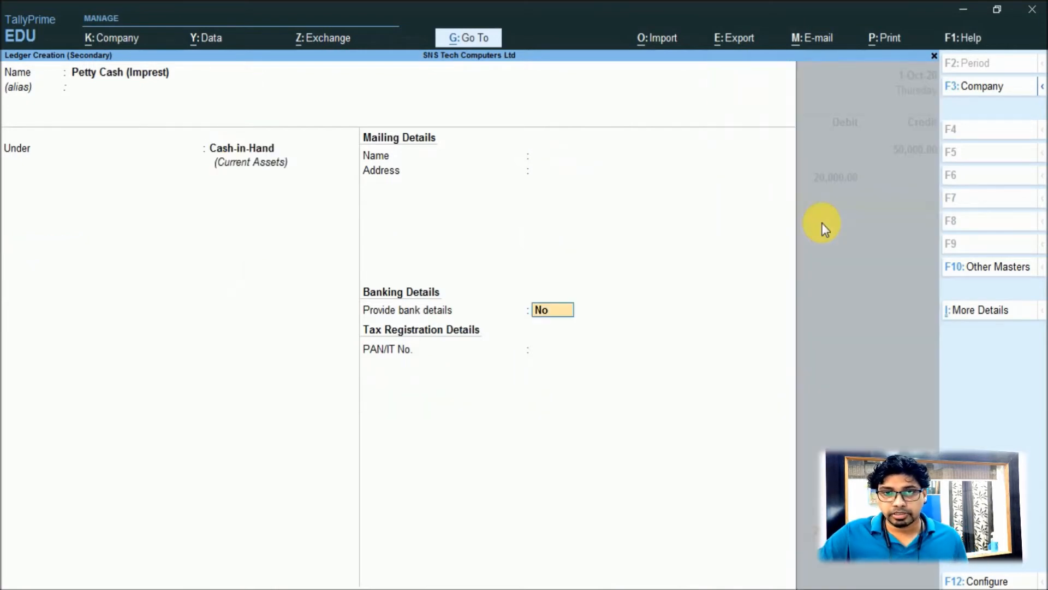
{"action": "key", "text": "ctrl+a"}
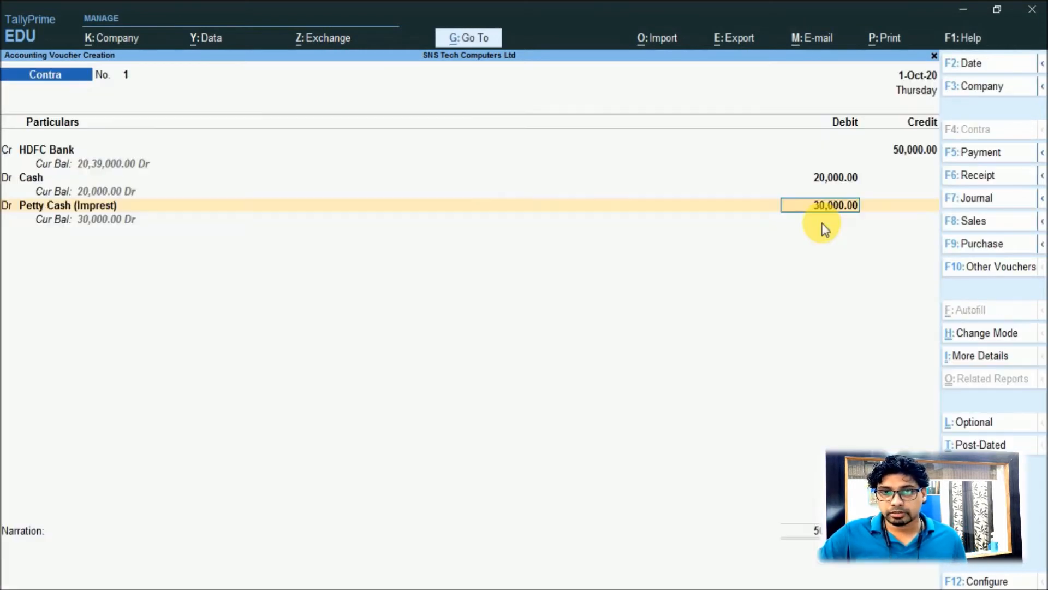
Step: Debit Petty Cash (Imprest) with 30,000 and save the contra voucher without a narration
{"action": "key", "text": "Return"}
{"action": "key", "text": "Return"}
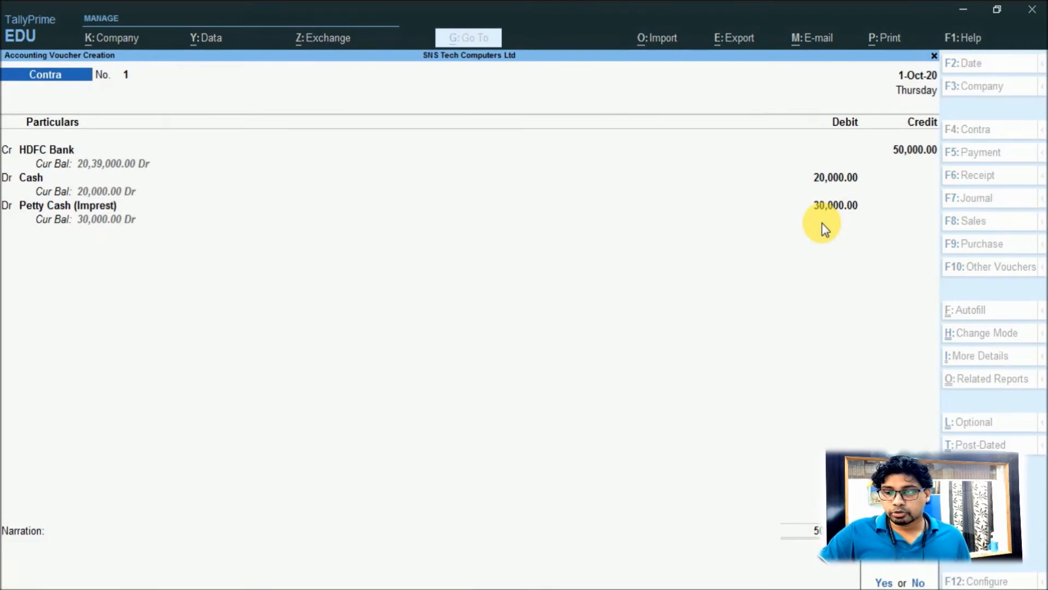
{"action": "key", "text": "Return"}
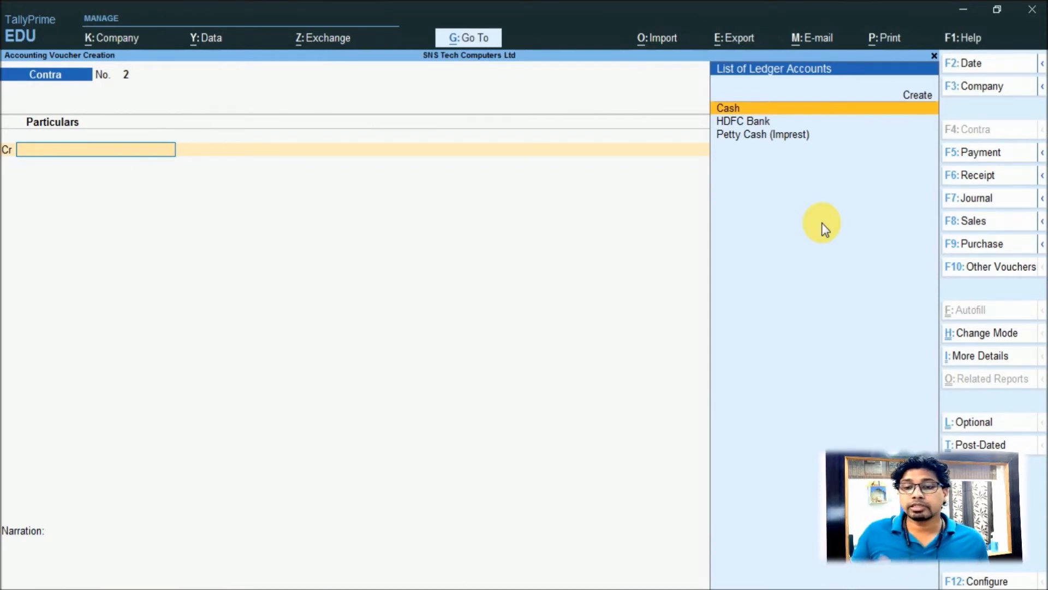
Step: Leave voucher entry without starting another contra voucher and open a blank ledger creation form
{"action": "key", "text": "Escape"}
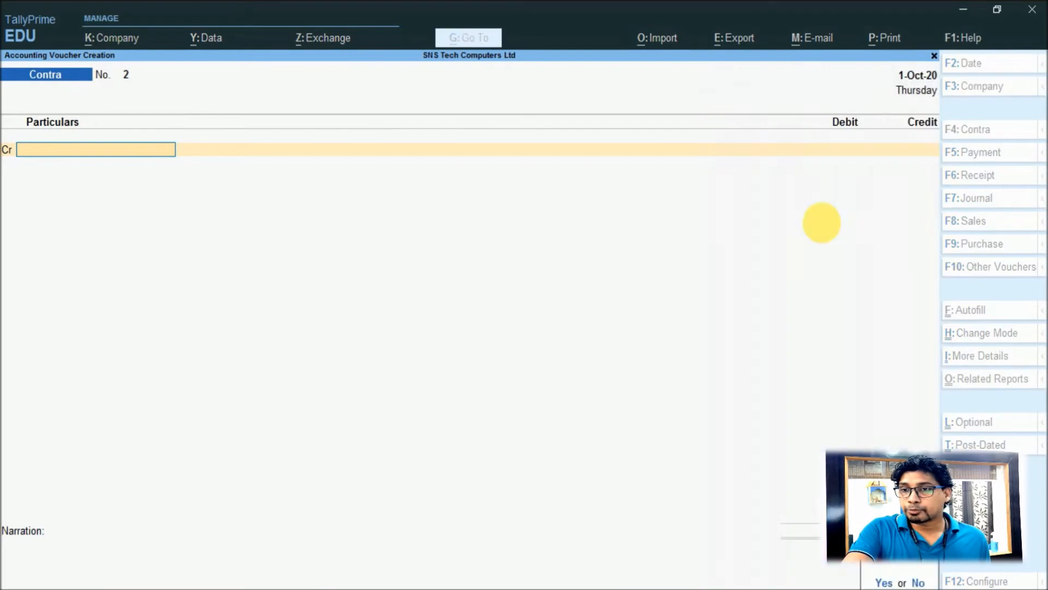
{"action": "key", "text": "Return"}
{"action": "key", "text": "Up"}
{"action": "key", "text": "Up"}
{"action": "key", "text": "Up"}
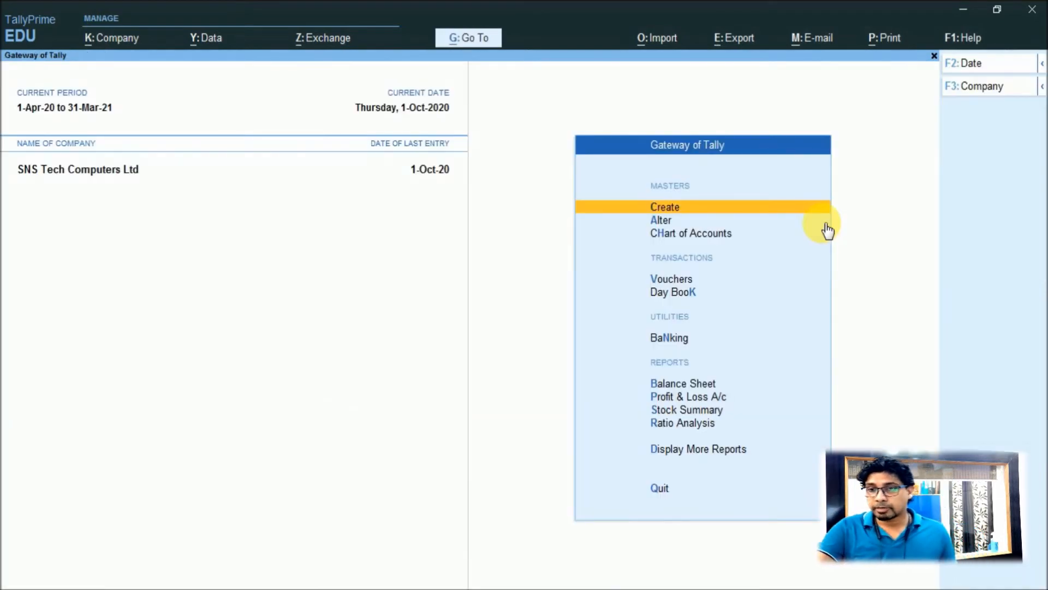
{"action": "key", "text": "Return"}
{"action": "key", "text": "Down"}
{"action": "key", "text": "Return"}
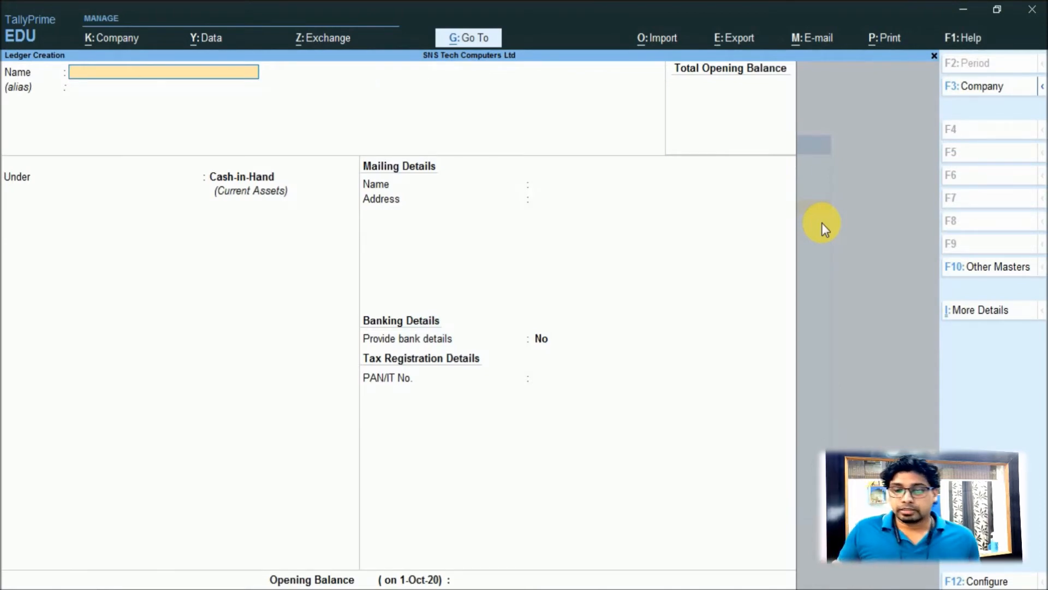
Step: Open the company features, go through the accounting and inventory settings unchanged, and open the GST details
{"action": "key", "text": "F11"}
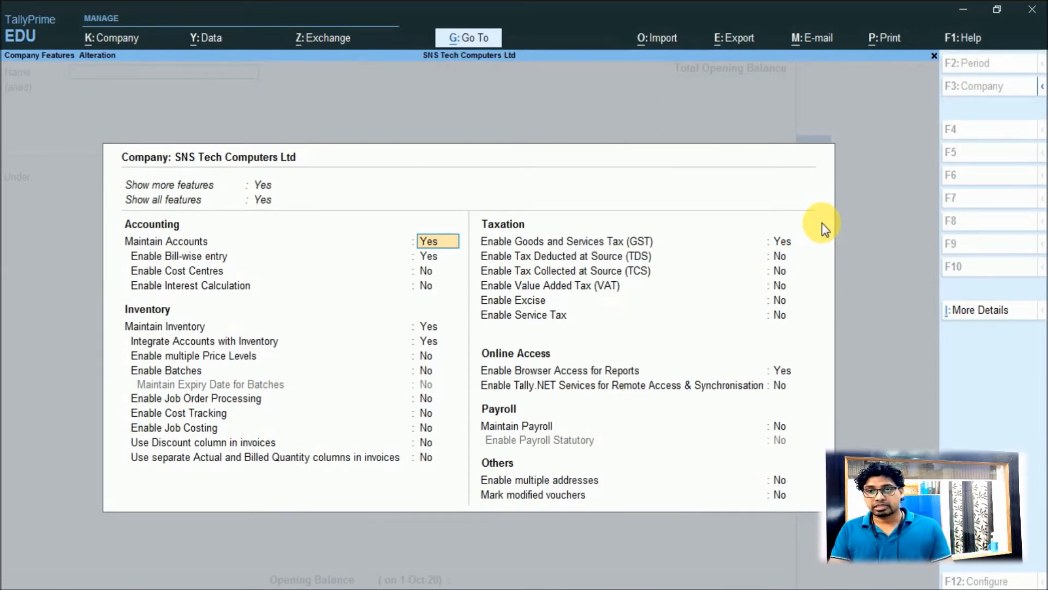
{"action": "key", "text": "Return"}
{"action": "key", "text": "Return"}
{"action": "key", "text": "Return"}
{"action": "key", "text": "Return"}
{"action": "key", "text": "Return"}
{"action": "key", "text": "Return"}
{"action": "key", "text": "Return"}
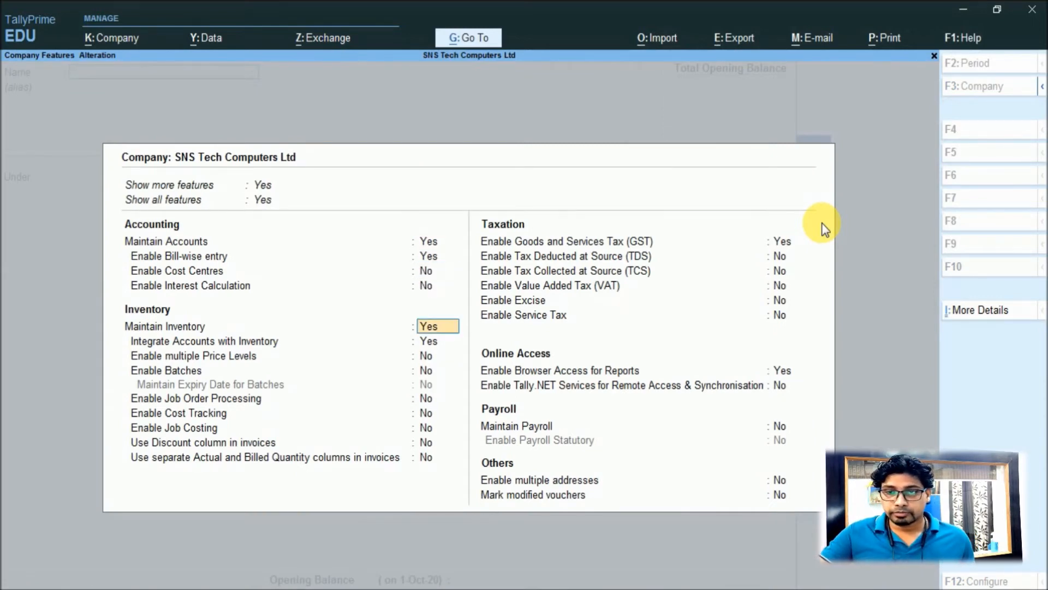
{"action": "key", "text": "Return"}
{"action": "key", "text": "Return"}
{"action": "key", "text": "Return"}
{"action": "key", "text": "Return"}
{"action": "key", "text": "Return"}
{"action": "key", "text": "Return"}
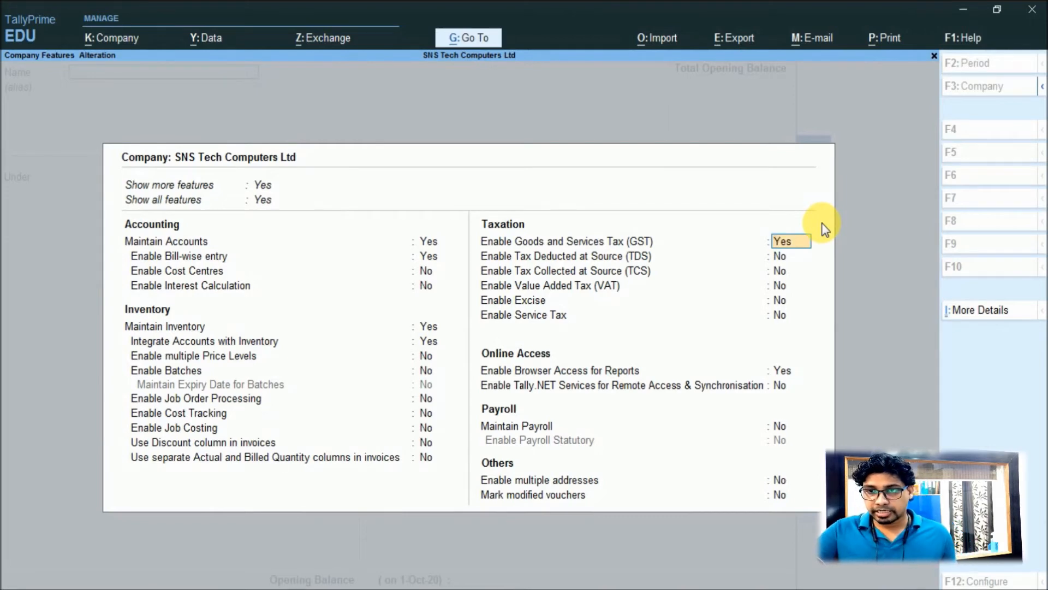
{"action": "key", "text": "Return"}
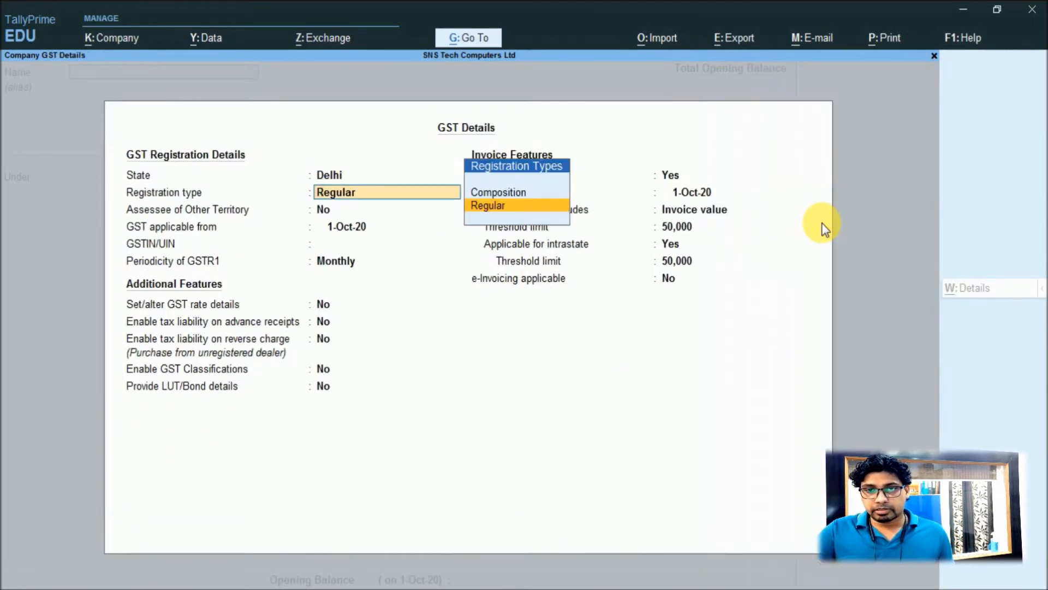
Step: Review the company's GST registration details and additional GST features, leaving the GSTIN/UIN blank
{"action": "left_click", "coordinate": [825, 229]}
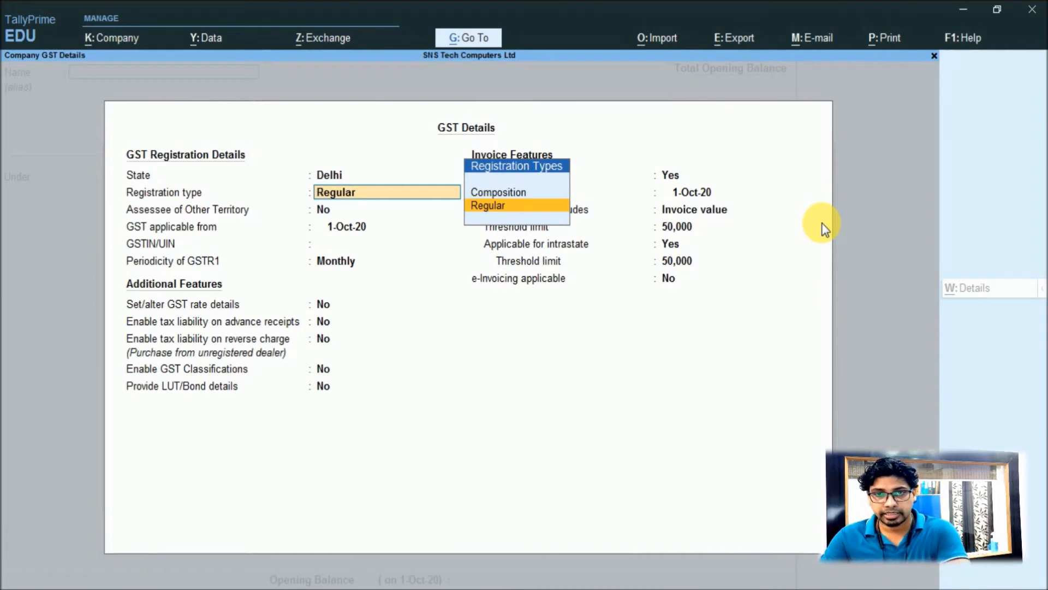
{"action": "key", "text": "Return"}
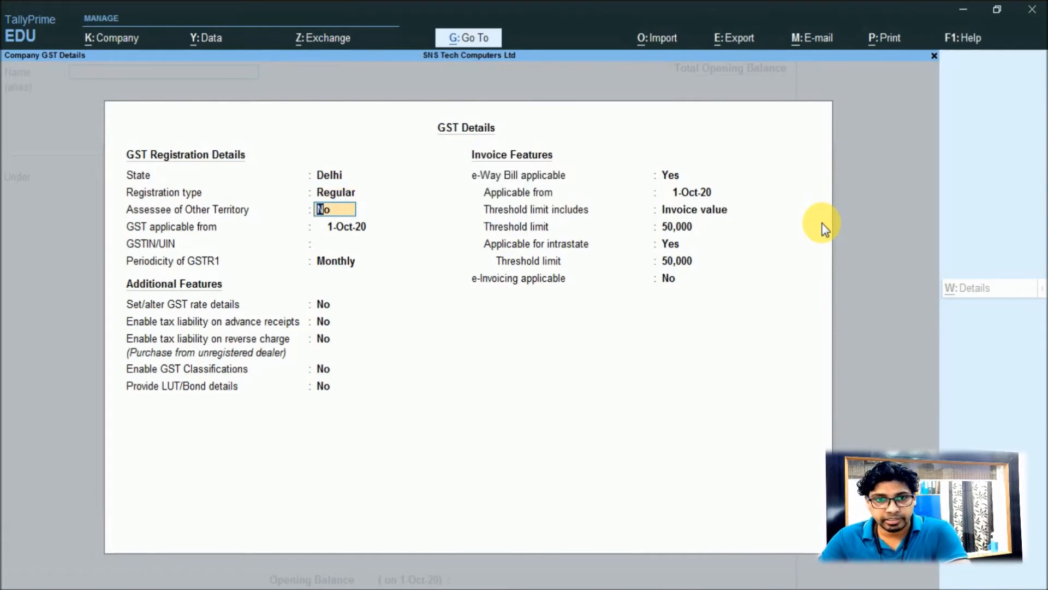
{"action": "key", "text": "Return"}
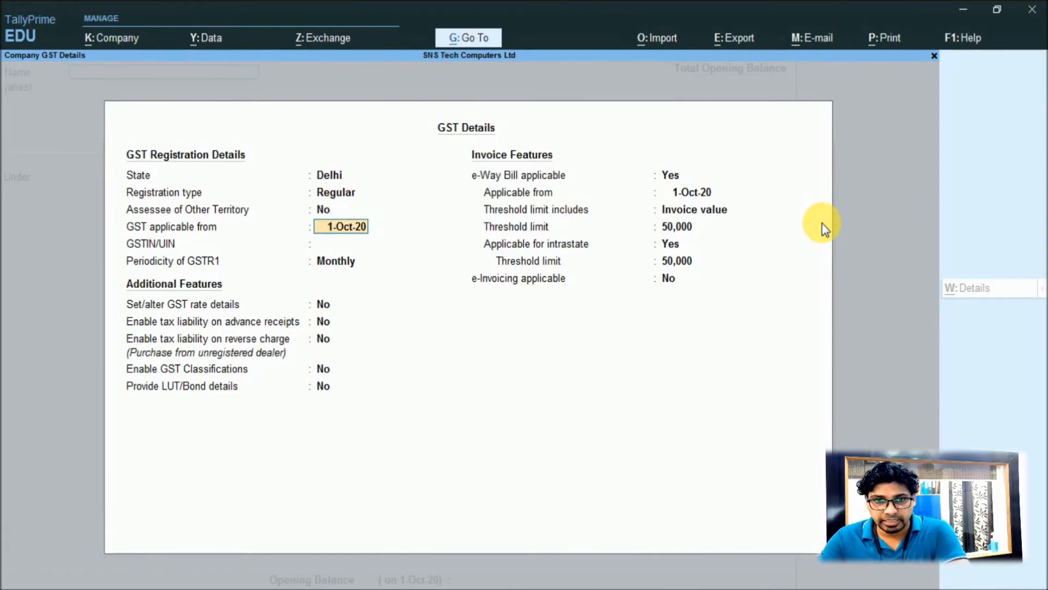
{"action": "key", "text": "Return"}
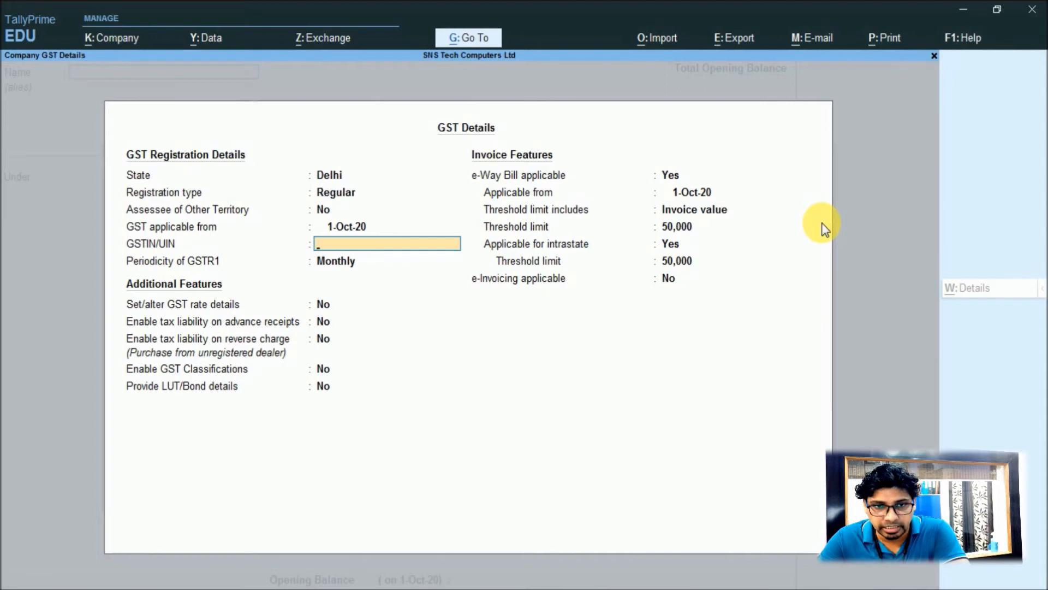
{"action": "key", "text": "Return"}
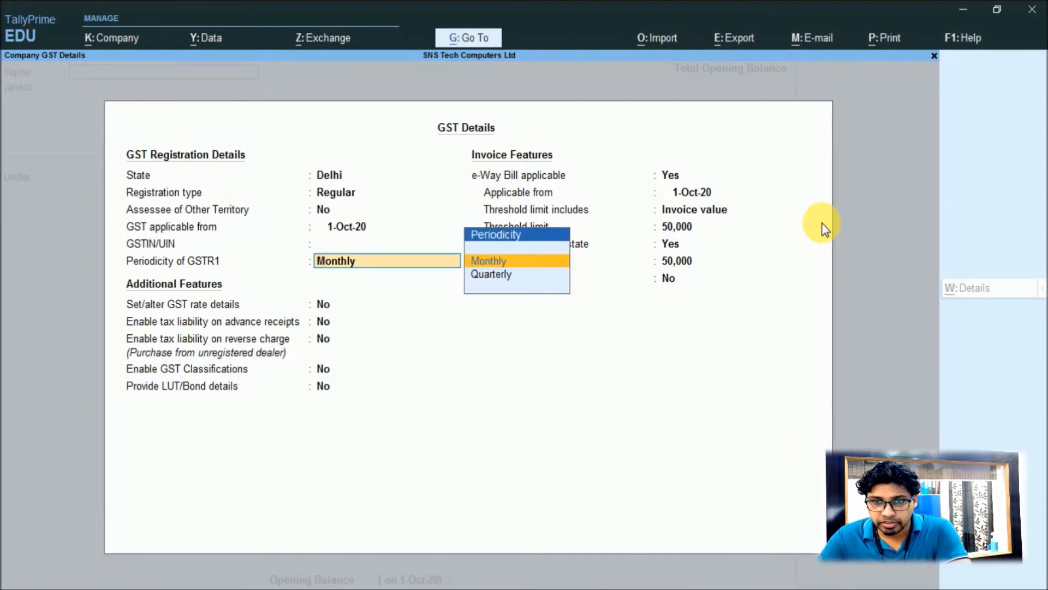
{"action": "key", "text": "Return"}
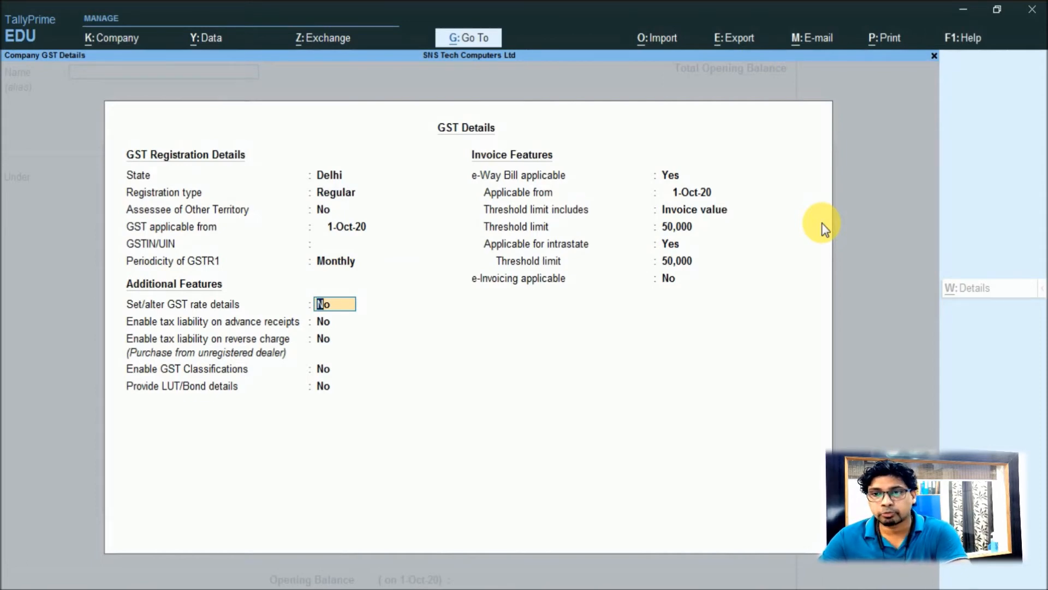
{"action": "key", "text": "Return"}
{"action": "key", "text": "Return"}
{"action": "key", "text": "Return"}
{"action": "key", "text": "Return"}
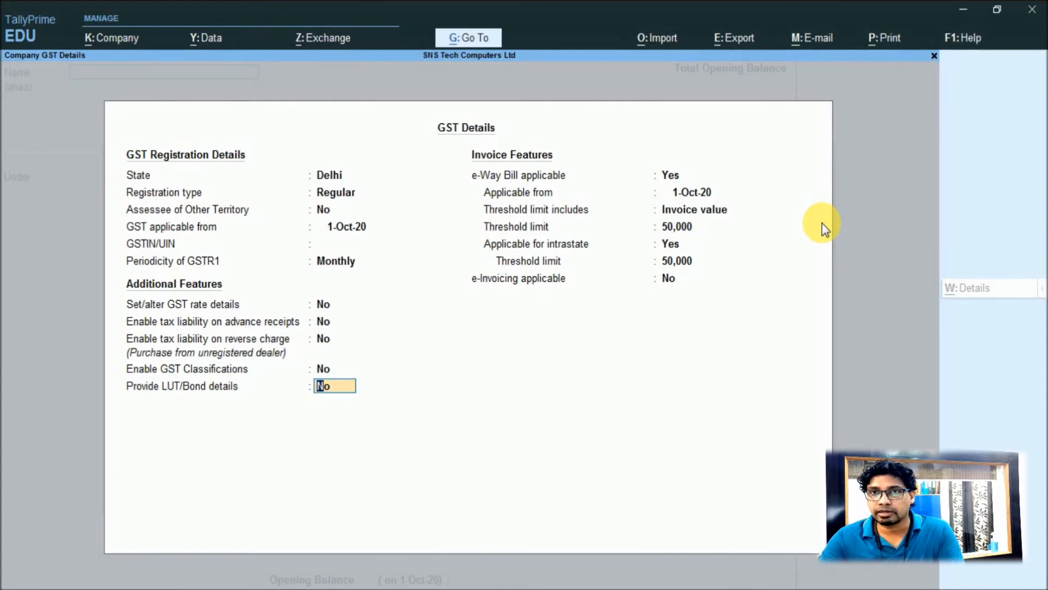
Step: Review the e-Way Bill thresholds and the e-Invoicing setting in the company's GST details
{"action": "key", "text": "Return"}
{"action": "key", "text": "Return"}
{"action": "key", "text": "Return"}
{"action": "key", "text": "Return"}
{"action": "key", "text": "Return"}
{"action": "key", "text": "Return"}
{"action": "key", "text": "Return"}
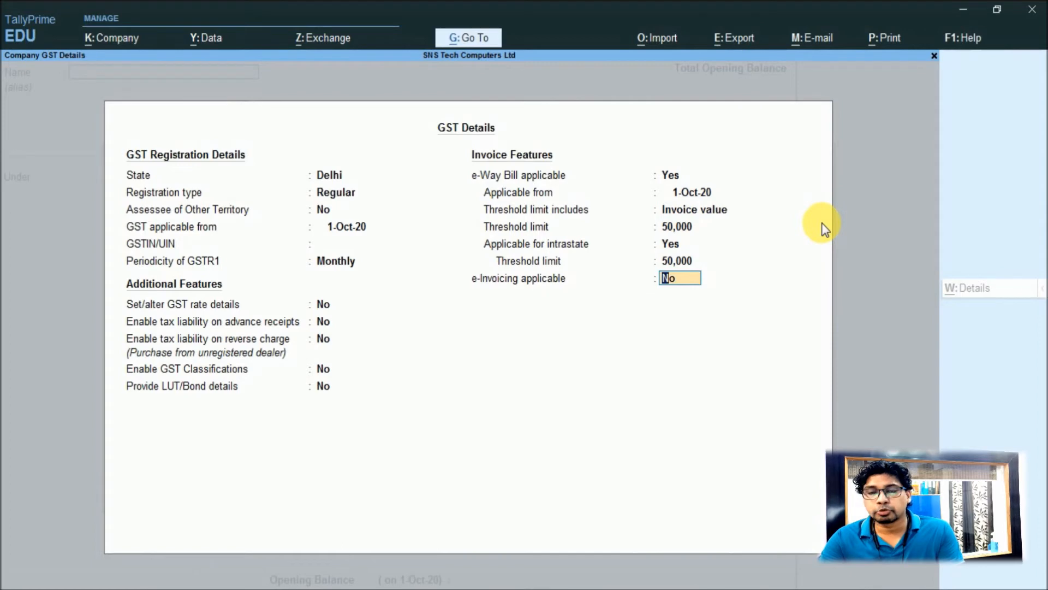
{"action": "key", "text": "Return"}
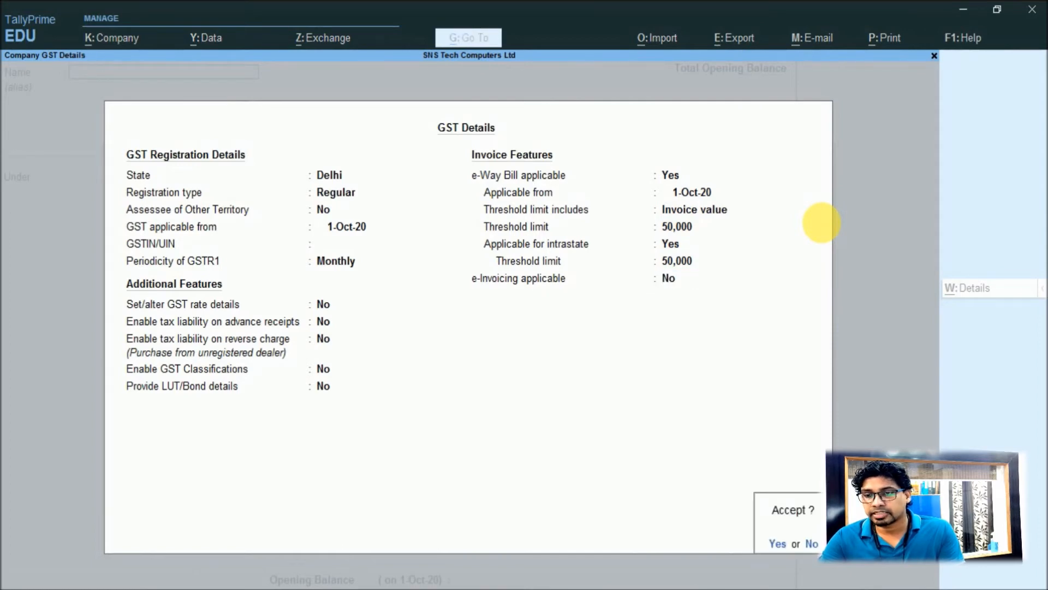
Step: Accept the GST details and the remaining company features unchanged, returning to the blank ledger form
{"action": "key", "text": "Return"}
{"action": "key", "text": "Return"}
{"action": "key", "text": "Return"}
{"action": "key", "text": "Return"}
{"action": "key", "text": "Return"}
{"action": "key", "text": "Return"}
{"action": "key", "text": "Return"}
{"action": "key", "text": "Return"}
{"action": "key", "text": "Return"}
{"action": "key", "text": "Return"}
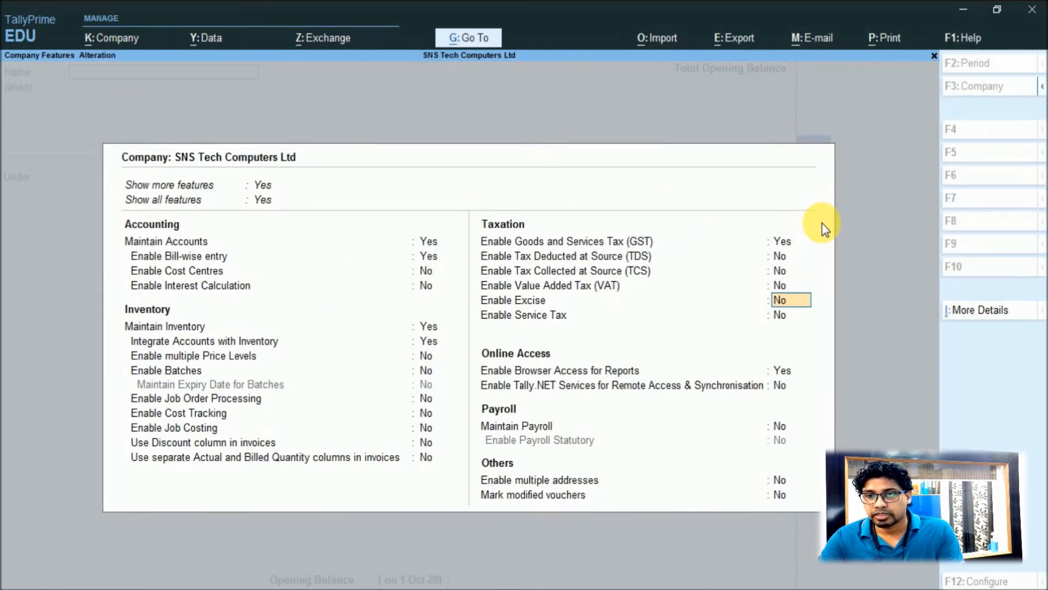
{"action": "key", "text": "Return"}
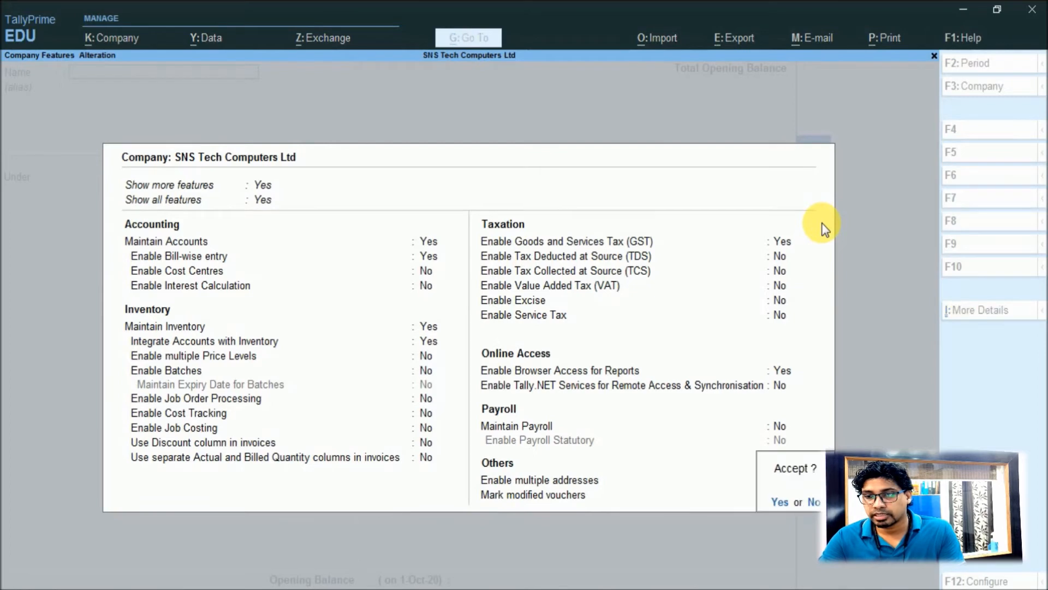
{"action": "key", "text": "Return"}
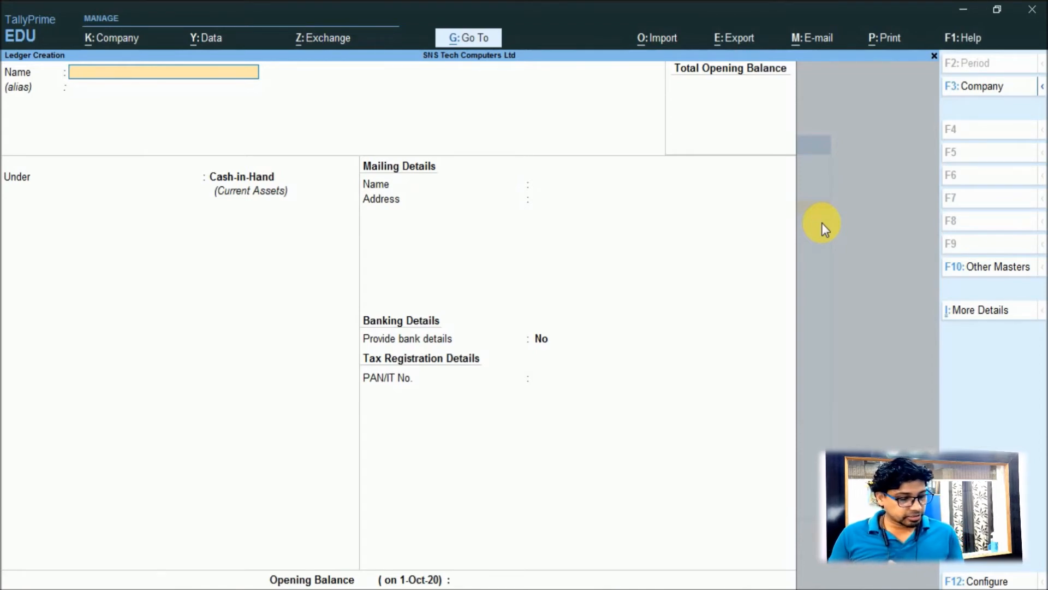
Step: Name the new ledger Ultratech Computers and place it under Sundry Creditors
{"action": "type", "text": "Ultratech Computers"}
{"action": "key", "text": "Return"}
{"action": "key", "text": "Return"}
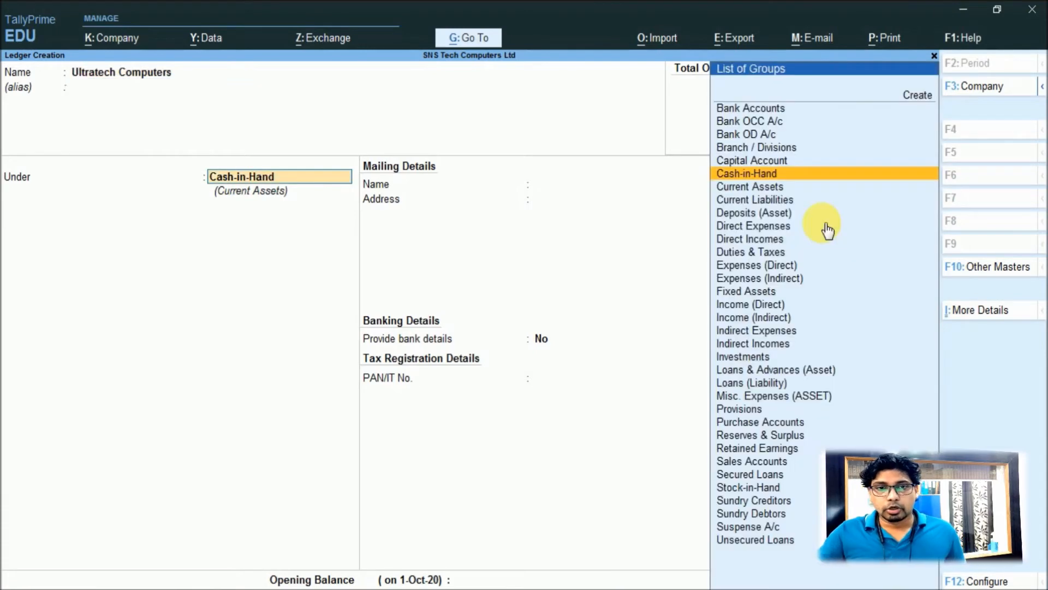
{"action": "type", "text": "Cred"}
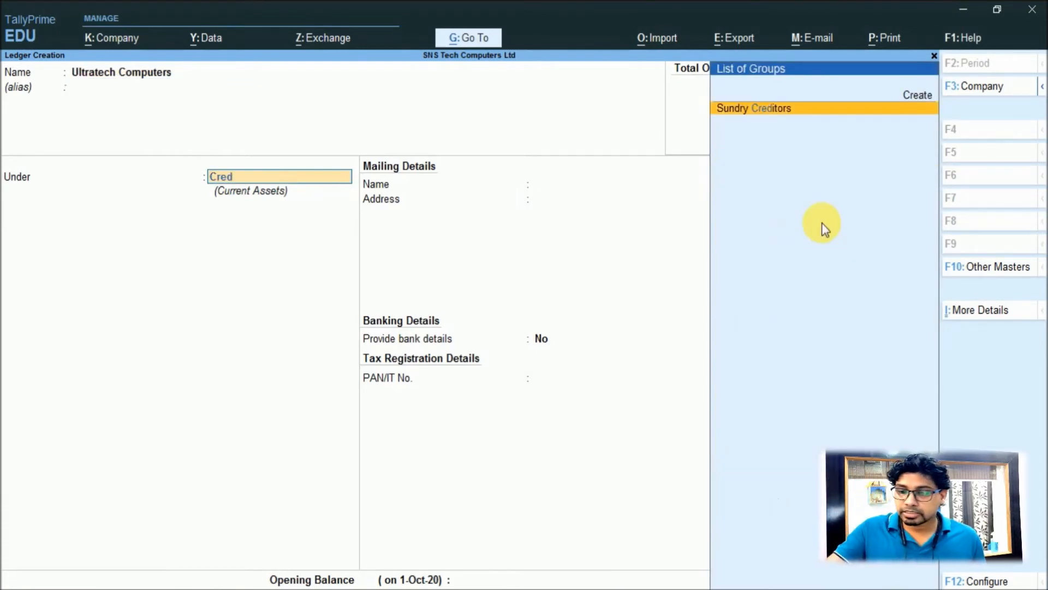
{"action": "key", "text": "Return"}
Step: Keep the supplier's default mailing details and Regular registration type, leave the GSTIN/UIN blank, and save the ledger
{"action": "key", "text": "Return"}
{"action": "key", "text": "Return"}
{"action": "key", "text": "Return"}
{"action": "key", "text": "Return"}
{"action": "key", "text": "Return"}
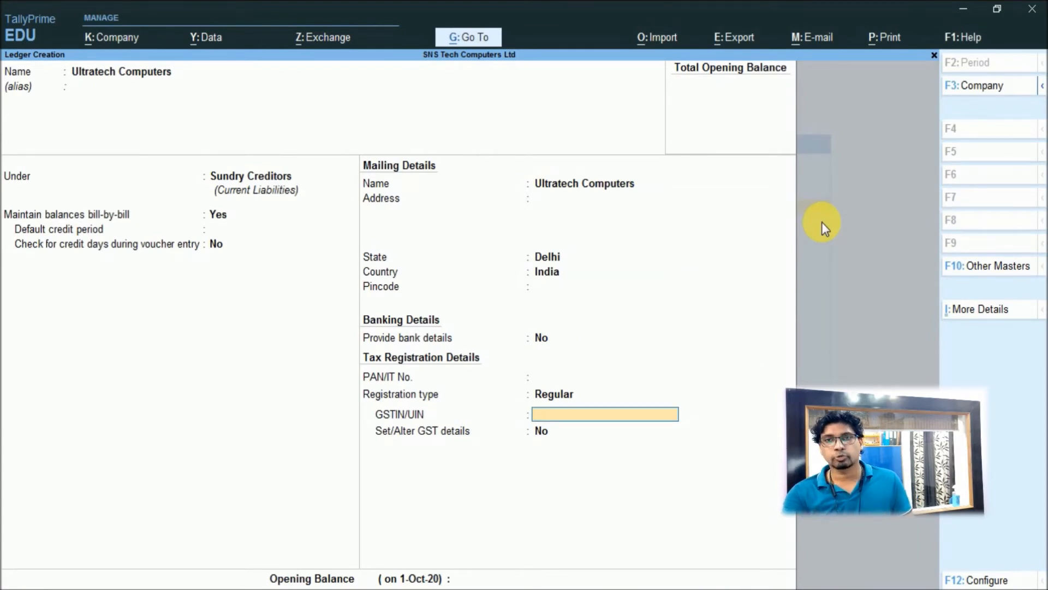
{"action": "key", "text": "Return"}
{"action": "key", "text": "Return"}
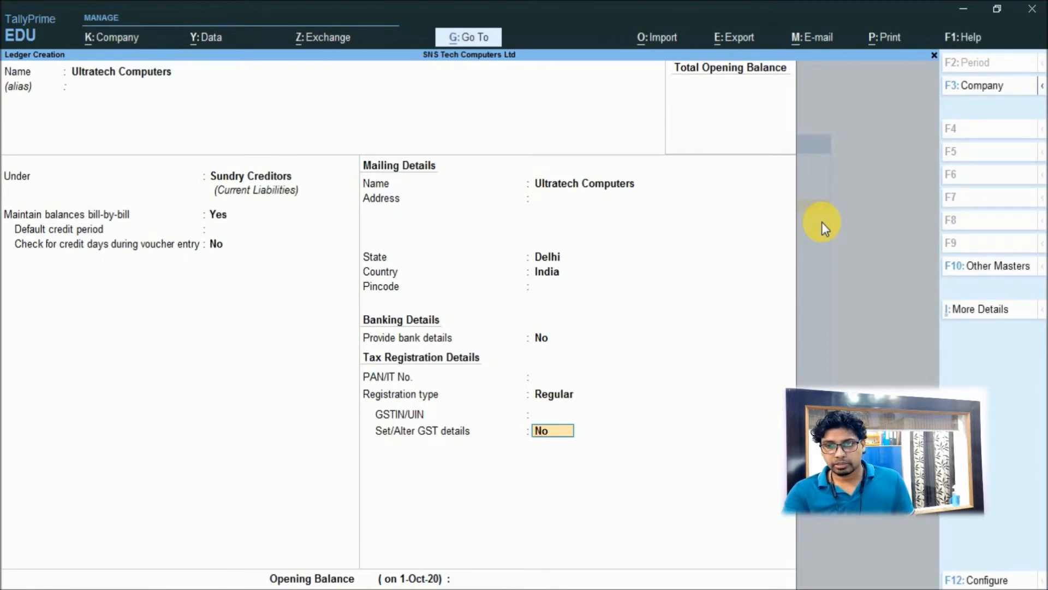
{"action": "key", "text": "Return"}
{"action": "key", "text": "Return"}
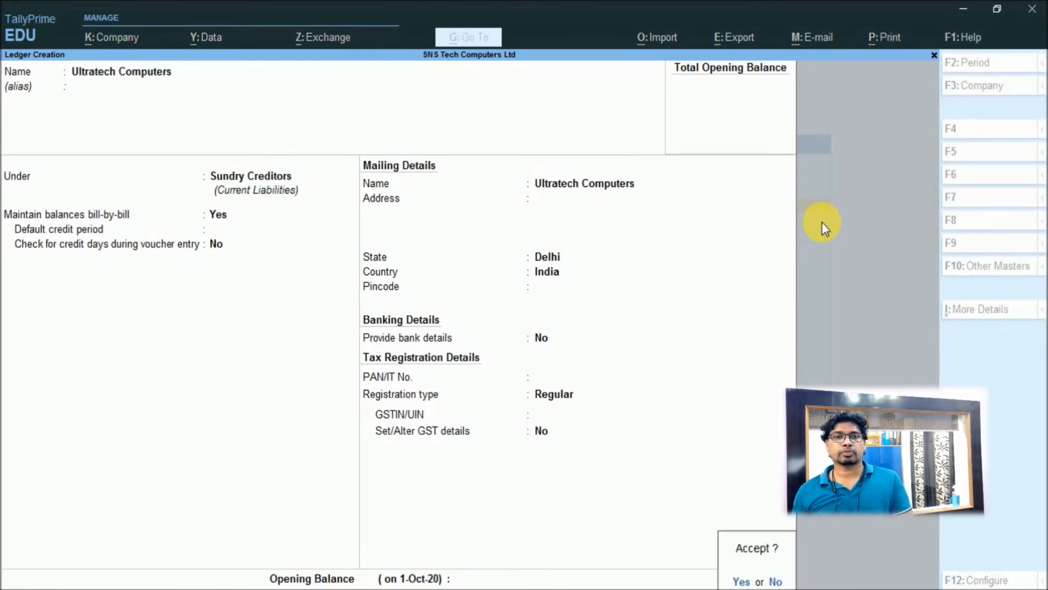
{"action": "key", "text": "Return"}
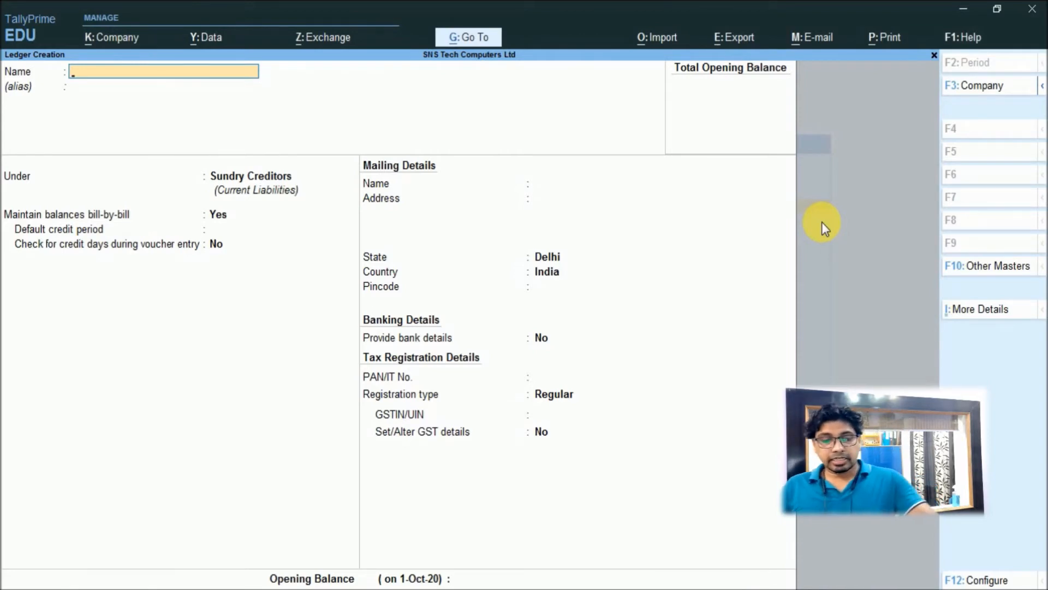
Step: Name the new ledger Purchases @ 18% and place it under Purchase Accounts
{"action": "type", "text": "Purchas"}
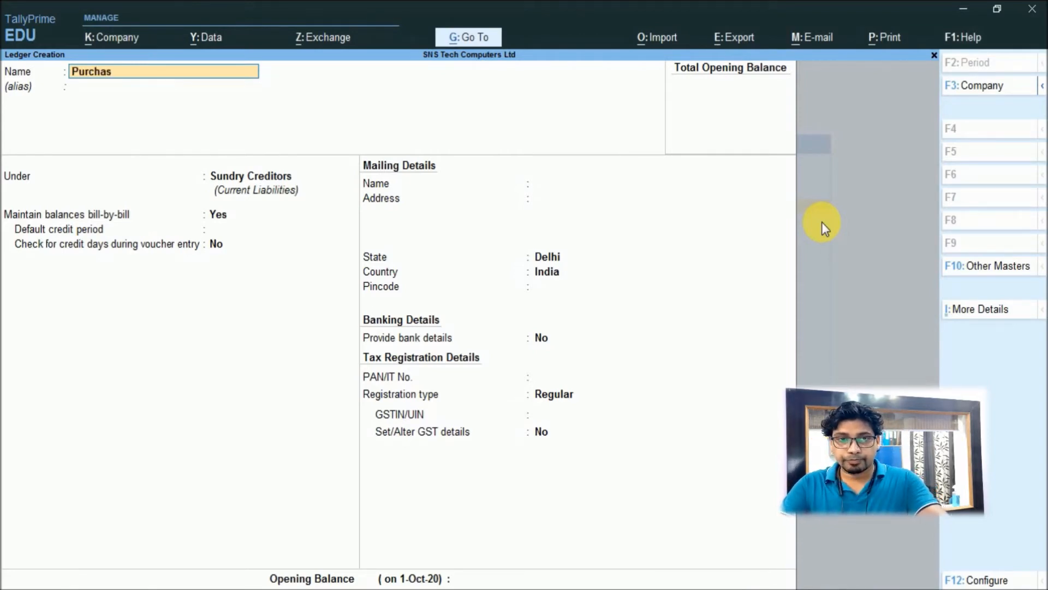
{"action": "type", "text": "es"}
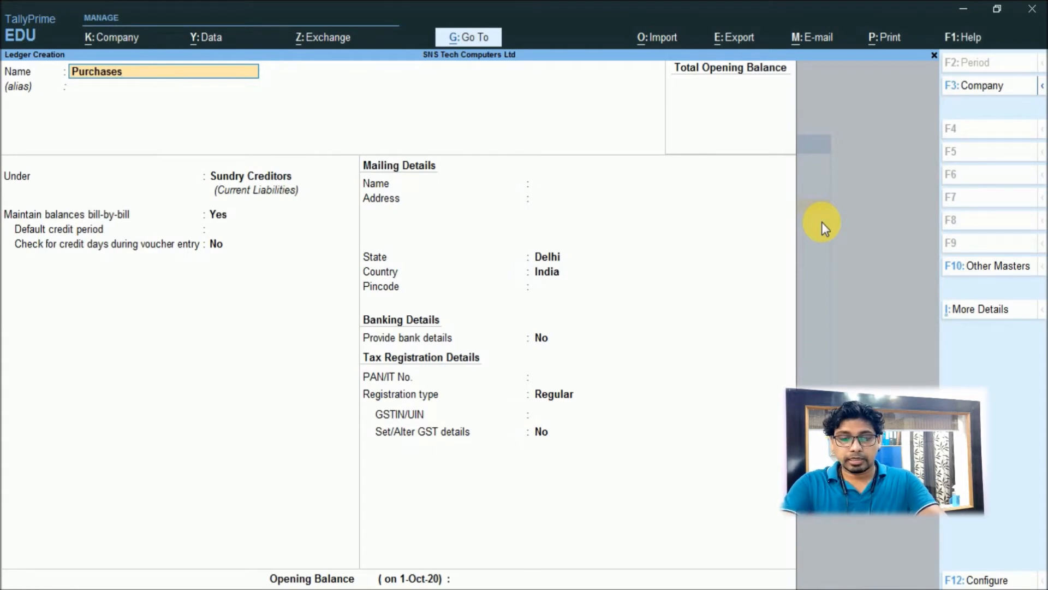
{"action": "type", "text": " @"}
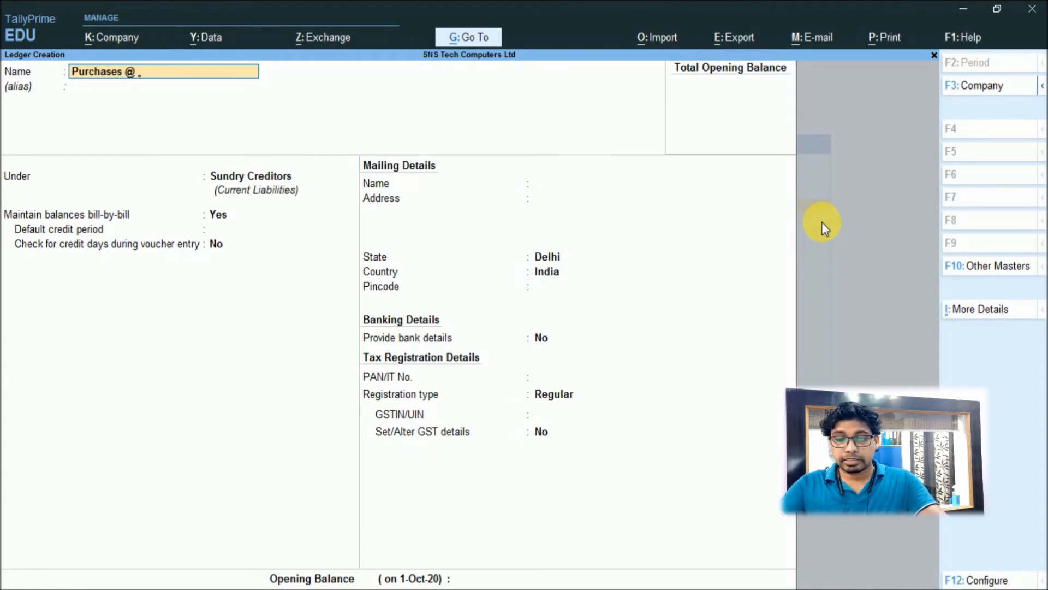
{"action": "type", "text": " 18"}
{"action": "key", "text": "BackSpace"}
{"action": "key", "text": "BackSpace"}
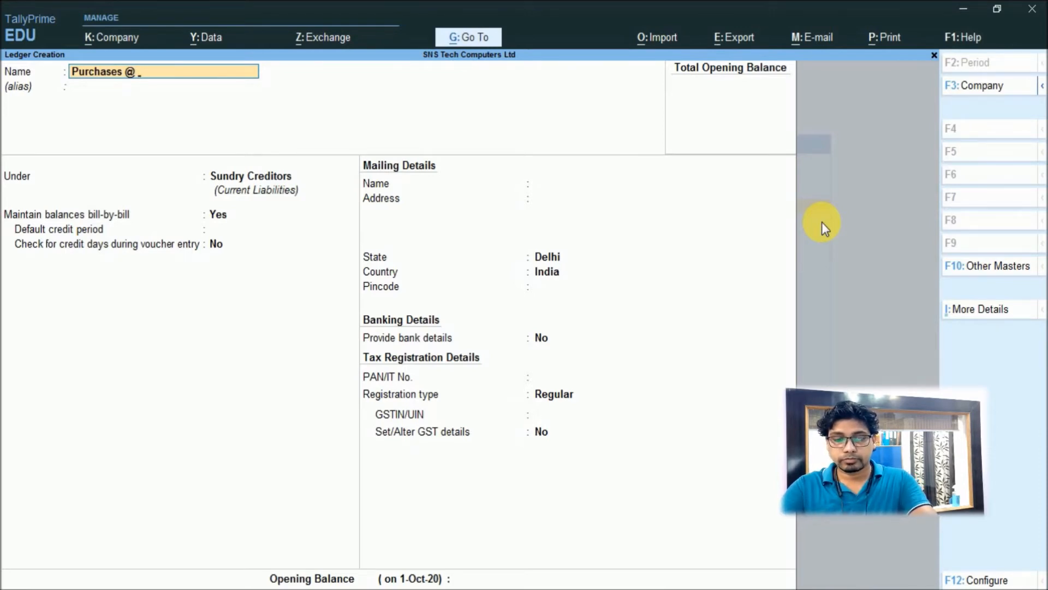
{"action": "type", "text": "18%"}
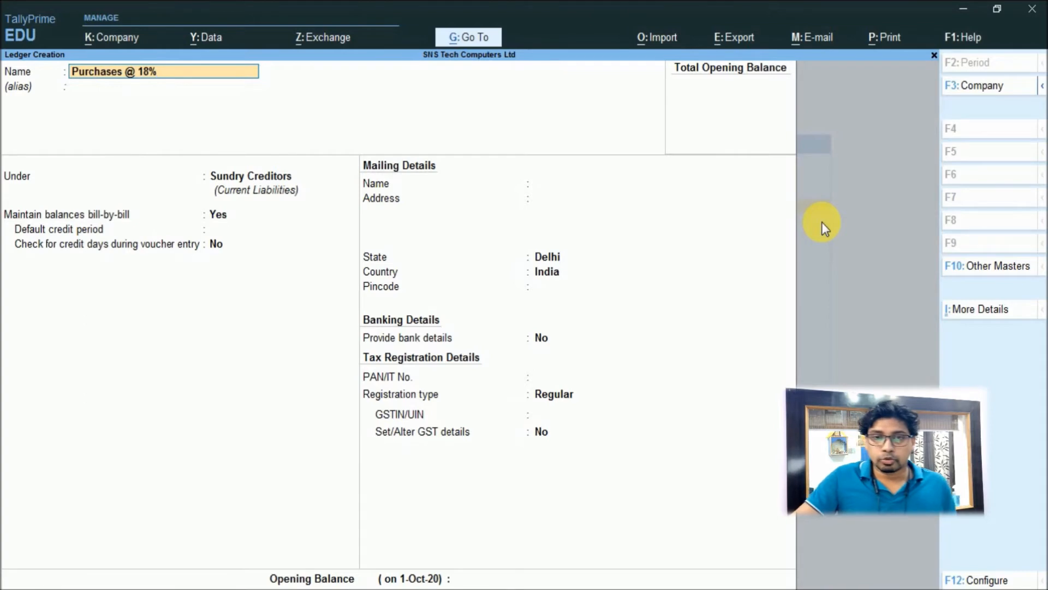
{"action": "key", "text": "Return"}
{"action": "type", "text": "Pu"}
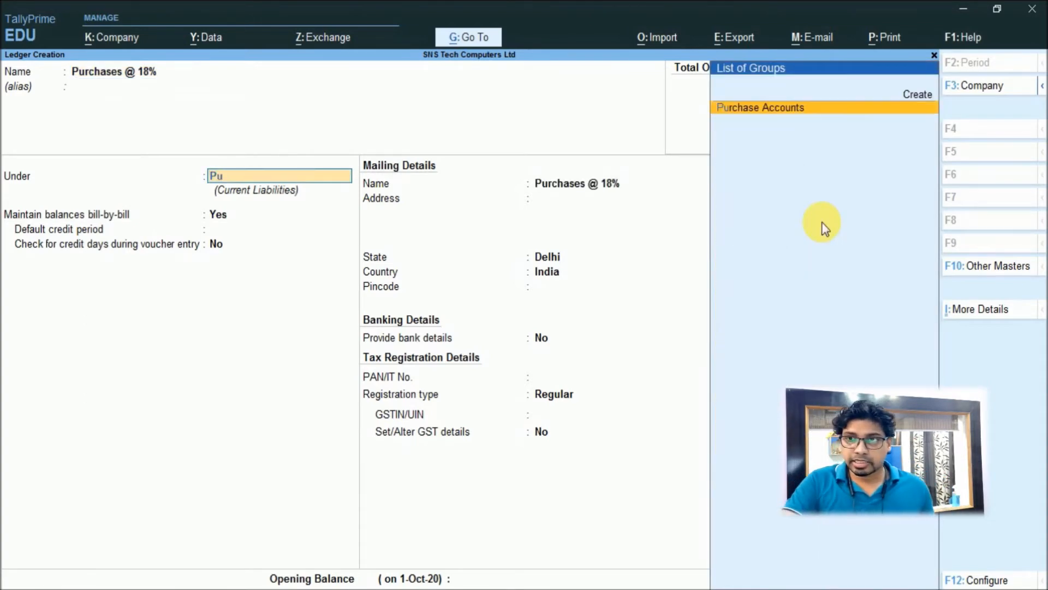
{"action": "key", "text": "Return"}
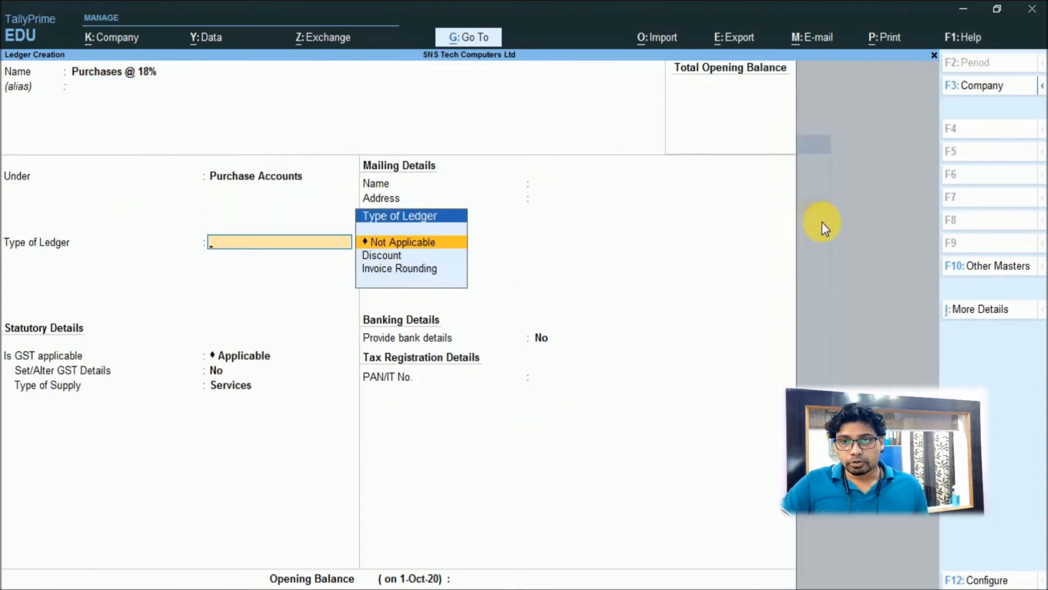
Step: Keep the ledger type Not Applicable and enable its GST details as Purchase Taxable with Integrated Tax at 18%
{"action": "key", "text": "Return"}
{"action": "key", "text": "Return"}
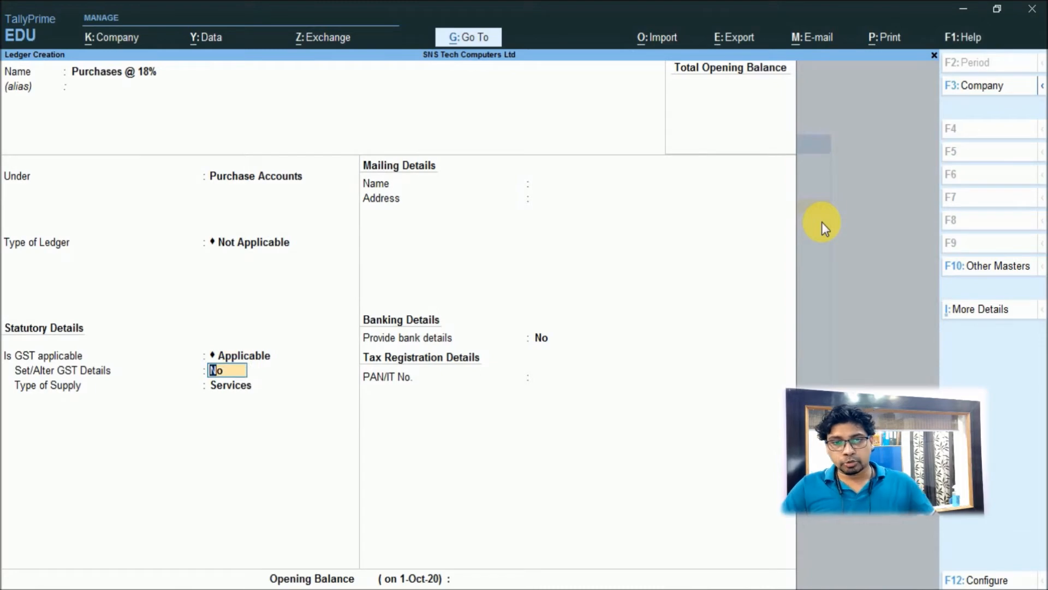
{"action": "type", "text": "y"}
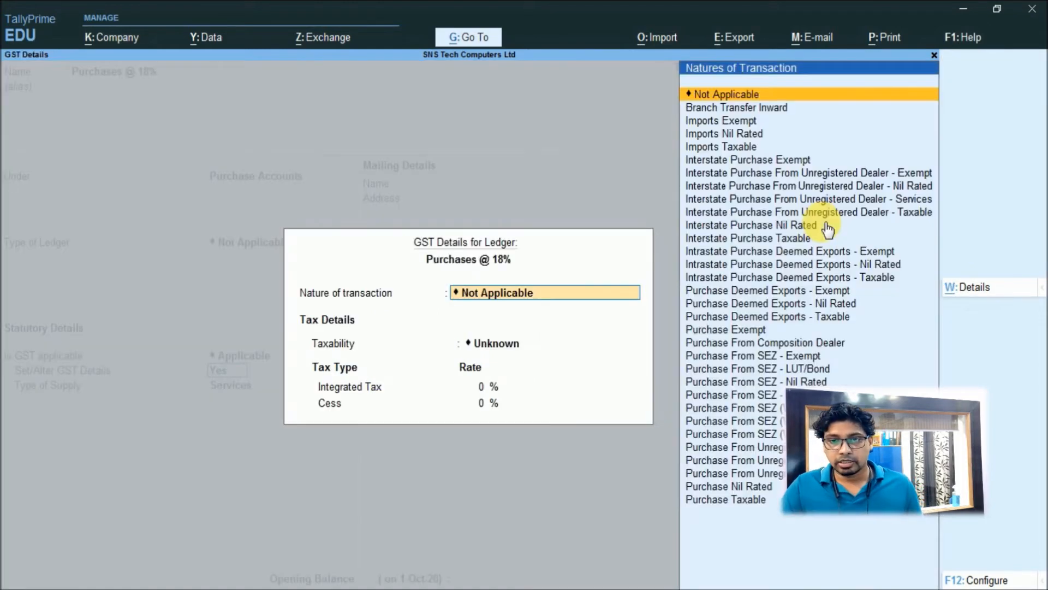
{"action": "key", "text": "Down"}
{"action": "key", "text": "Down"}
{"action": "key", "text": "Down"}
{"action": "key", "text": "Down"}
{"action": "key", "text": "Down"}
{"action": "key", "text": "Down"}
{"action": "key", "text": "Down"}
{"action": "key", "text": "Down"}
{"action": "key", "text": "Down"}
{"action": "key", "text": "Down"}
{"action": "key", "text": "Down"}
{"action": "key", "text": "Down"}
{"action": "key", "text": "Down"}
{"action": "key", "text": "Down"}
{"action": "key", "text": "Down"}
{"action": "key", "text": "Down"}
{"action": "key", "text": "Down"}
{"action": "key", "text": "Down"}
{"action": "key", "text": "Down"}
{"action": "key", "text": "Down"}
{"action": "key", "text": "Down"}
{"action": "key", "text": "Down"}
{"action": "key", "text": "Down"}
{"action": "key", "text": "Down"}
{"action": "key", "text": "Down"}
{"action": "key", "text": "Down"}
{"action": "key", "text": "Down"}
{"action": "key", "text": "Down"}
{"action": "key", "text": "Down"}
{"action": "key", "text": "Down"}
{"action": "key", "text": "Down"}
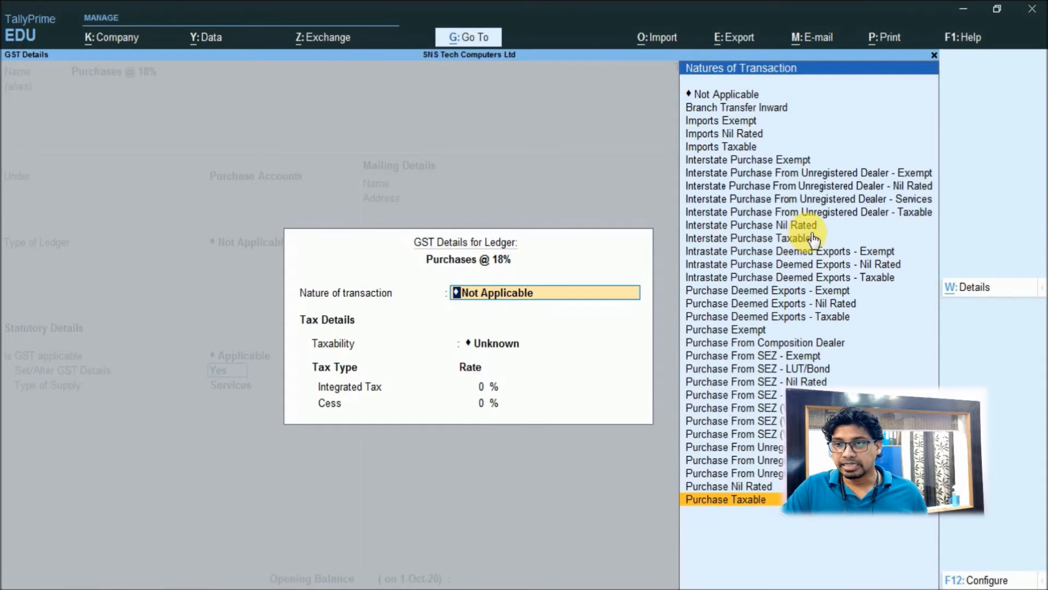
{"action": "key", "text": "Return"}
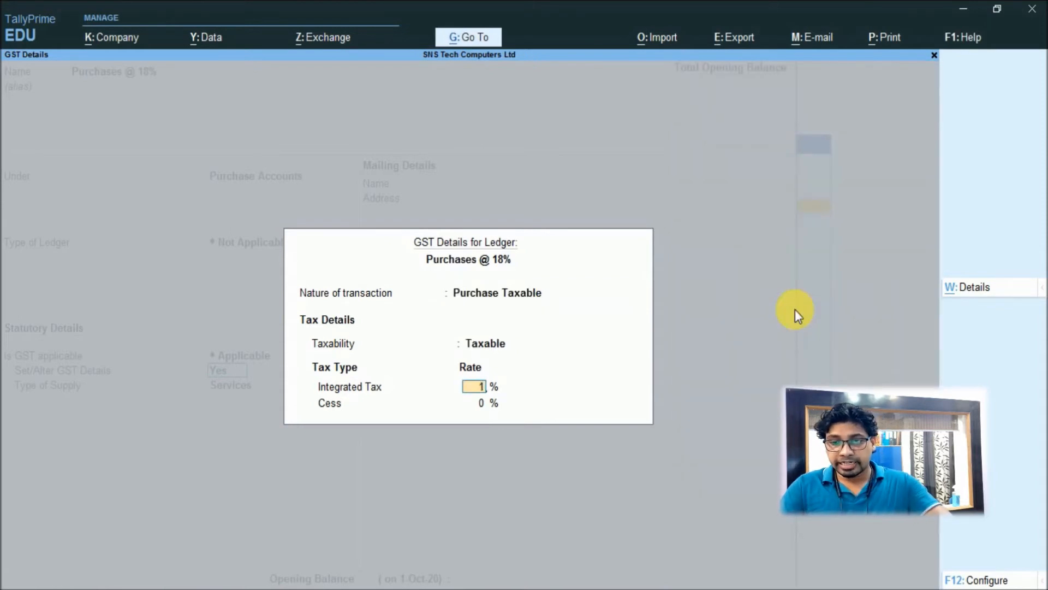
{"action": "type", "text": "18"}
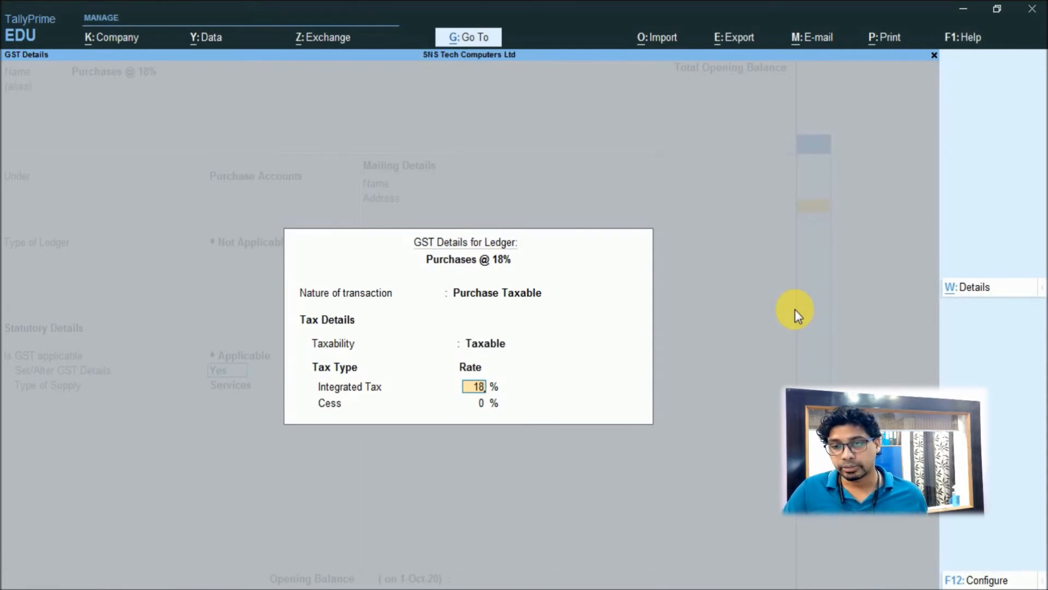
{"action": "key", "text": "Return"}
{"action": "key", "text": "Return"}
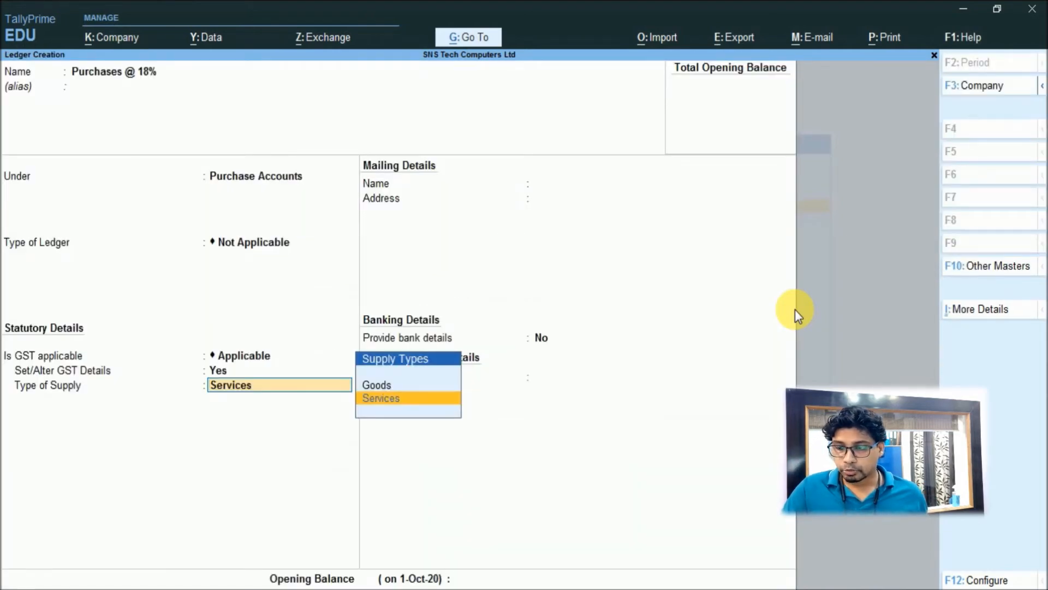
Step: Set the purchase ledger's type of supply to Goods, keep bank details off, and save the ledger
{"action": "key", "text": "Up"}
{"action": "key", "text": "Return"}
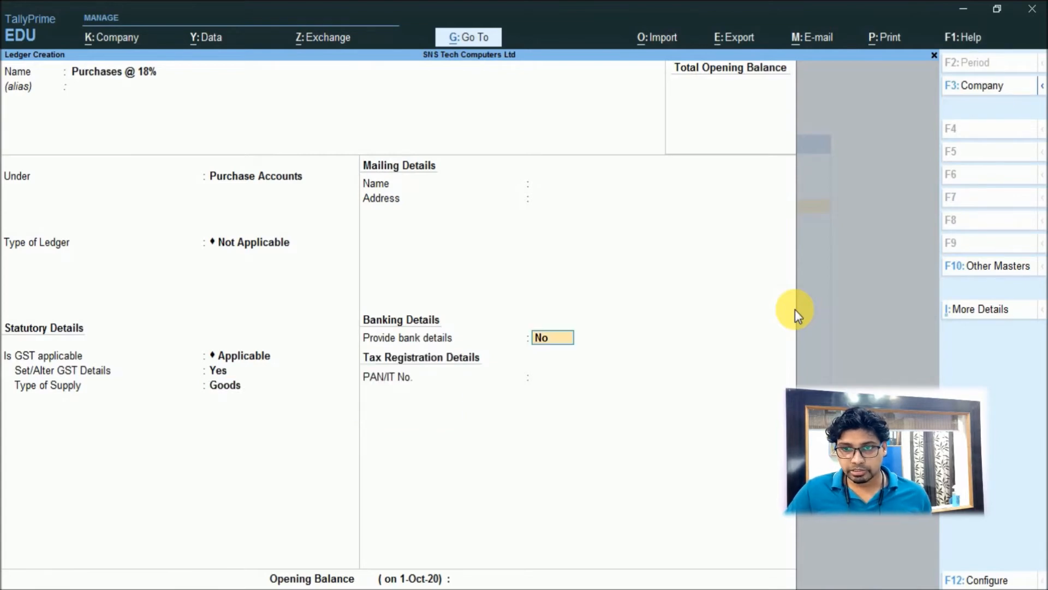
{"action": "key", "text": "Return"}
{"action": "key", "text": "Return"}
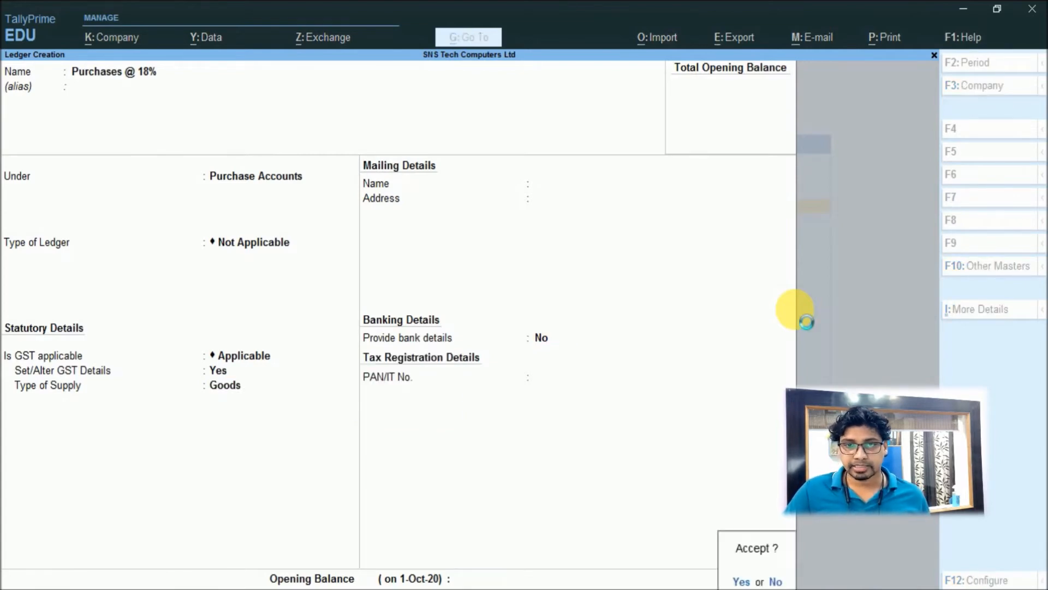
{"action": "key", "text": "Return"}
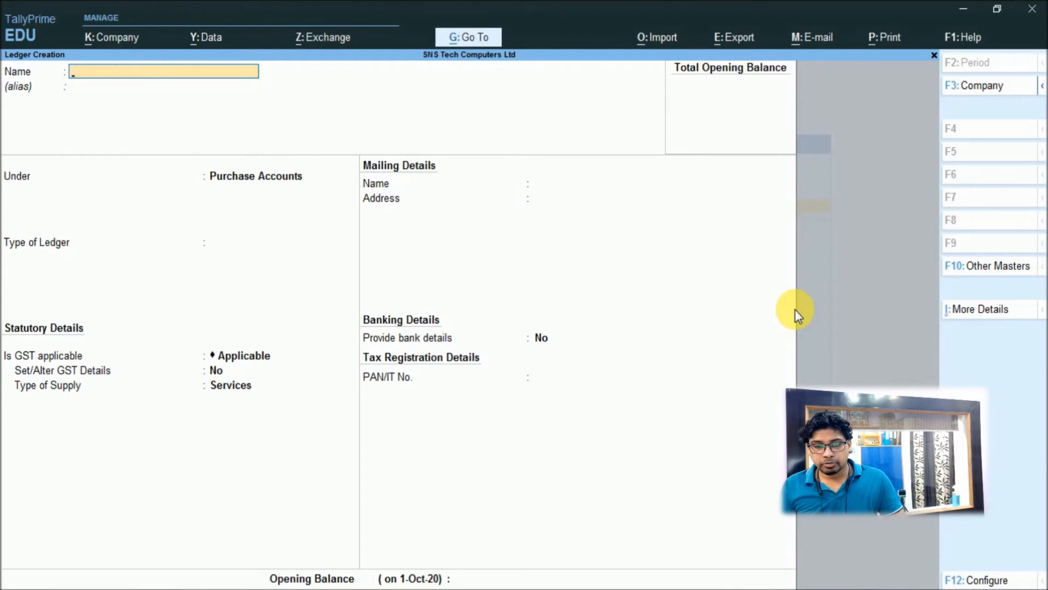
Step: Name the next ledger CGST@9% and place it under Duties & Taxes
{"action": "type", "text": "CGST"}
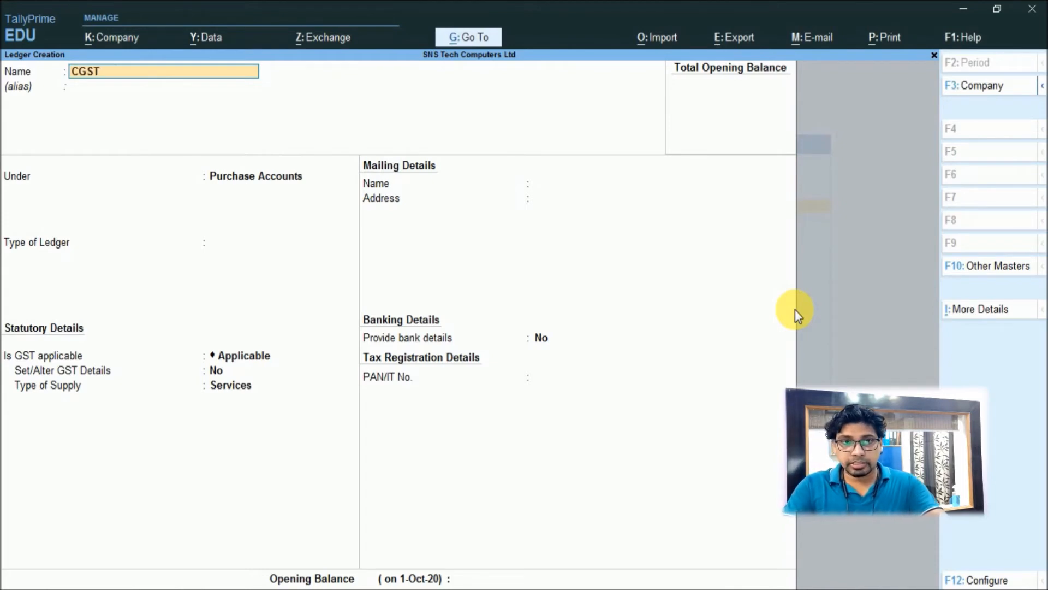
{"action": "type", "text": "@9%"}
{"action": "key", "text": "Return"}
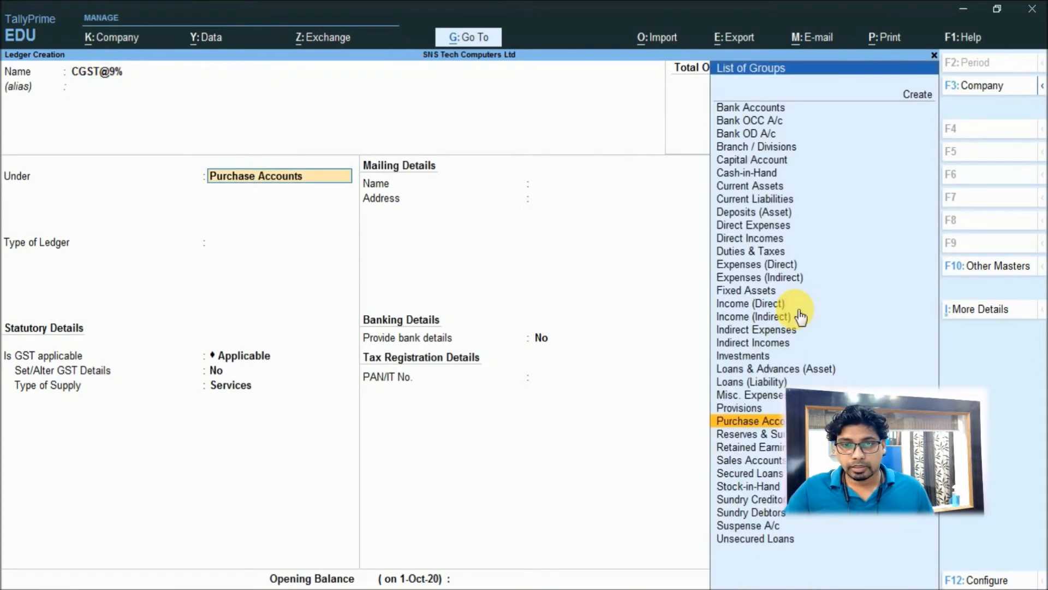
{"action": "type", "text": "Duties & Taxes"}
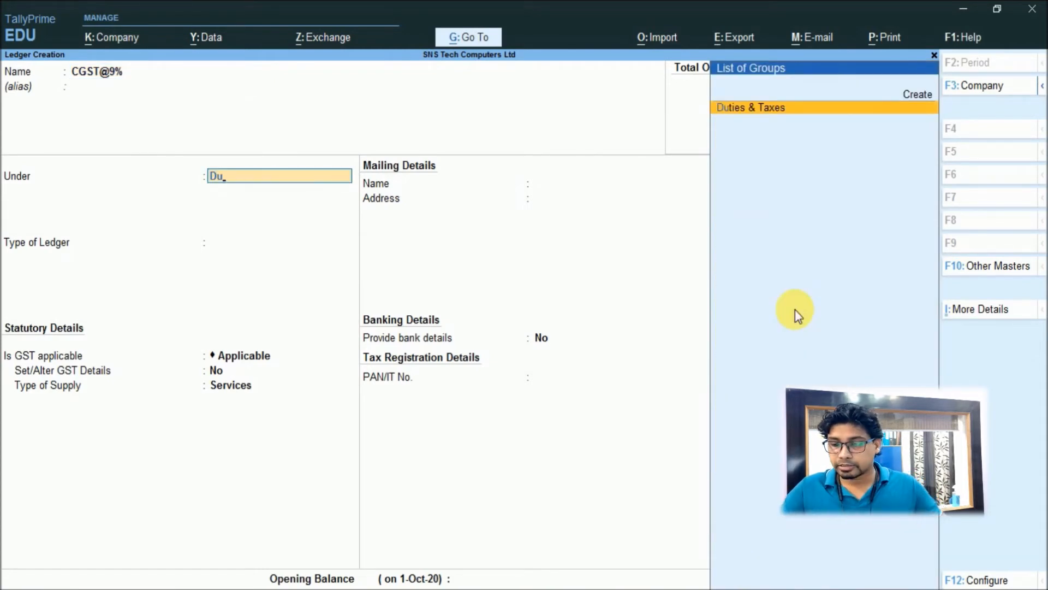
{"action": "key", "text": "Return"}
Step: Set the CGST ledger's type of duty/tax to GST and its tax type to Central Tax
{"action": "key", "text": "Up"}
{"action": "key", "text": "Return"}
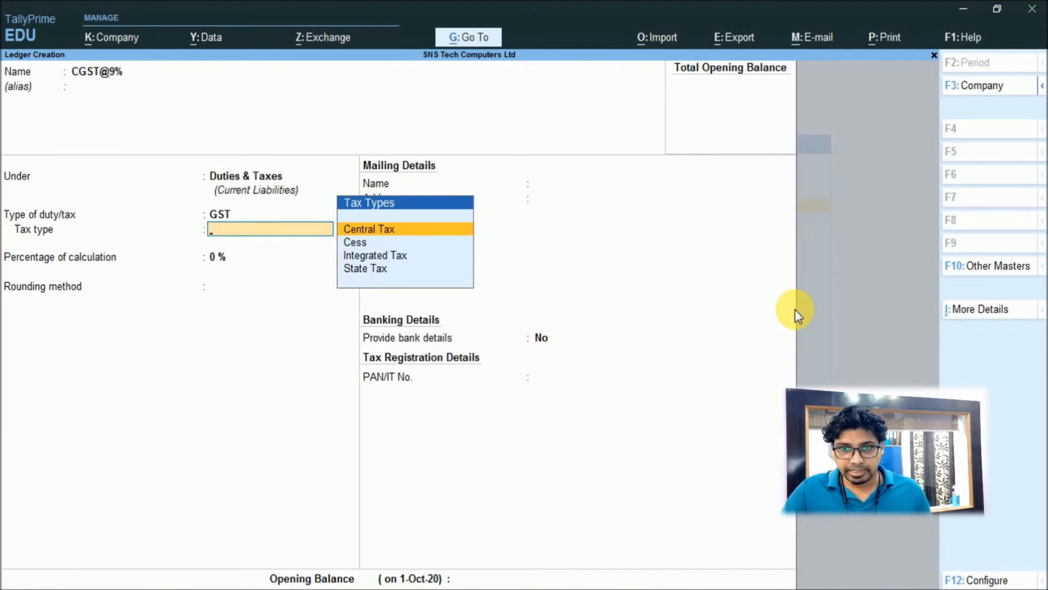
{"action": "key", "text": "Return"}
Step: Set the CGST ledger's percentage of calculation to 9%, keep the rounding method Not Applicable, and save the ledger
{"action": "type", "text": "9%"}
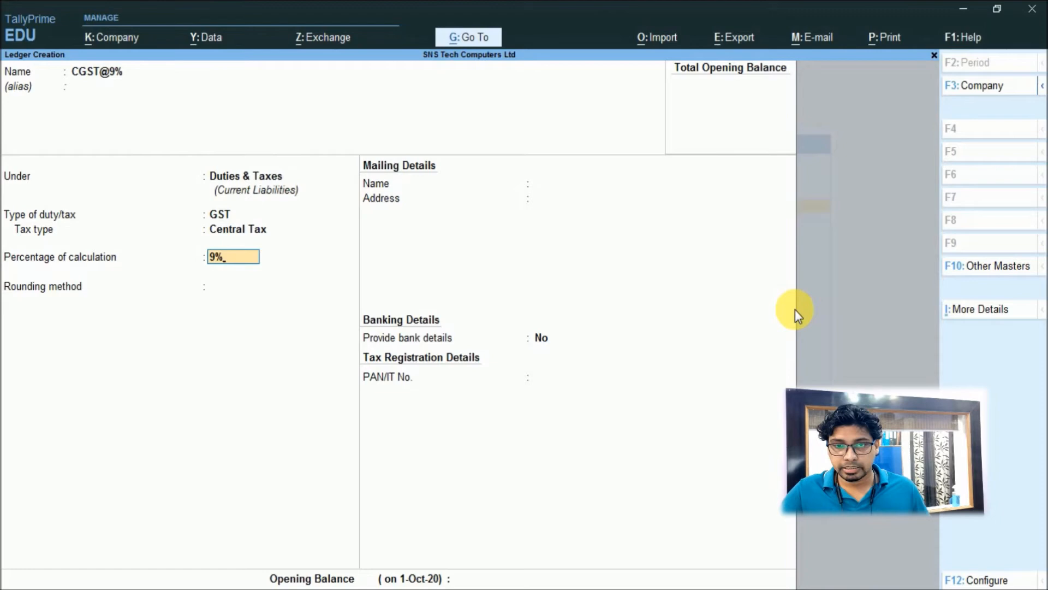
{"action": "key", "text": "Return"}
{"action": "key", "text": "Return"}
{"action": "key", "text": "Return"}
{"action": "key", "text": "Return"}
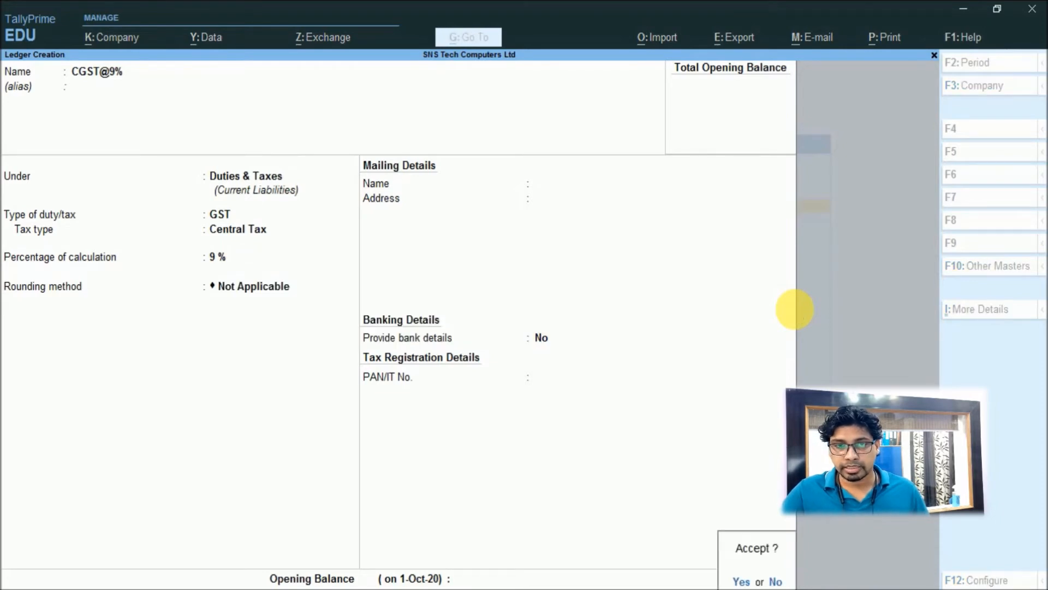
{"action": "key", "text": "Return"}
Step: Name the next ledger SGST@9% and keep it under Duties & Taxes
{"action": "type", "text": "S"}
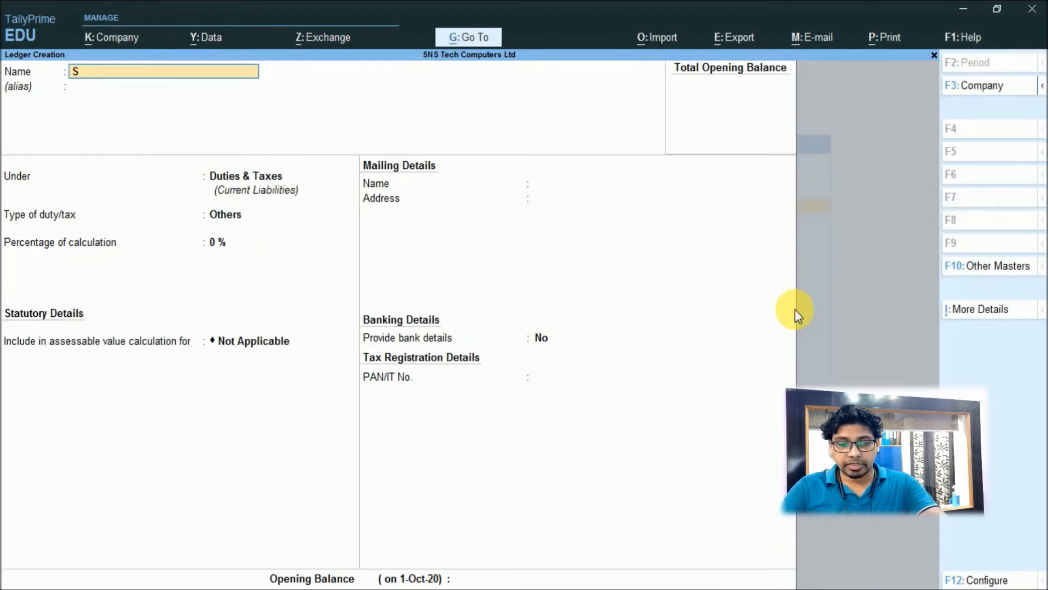
{"action": "type", "text": "GST@"}
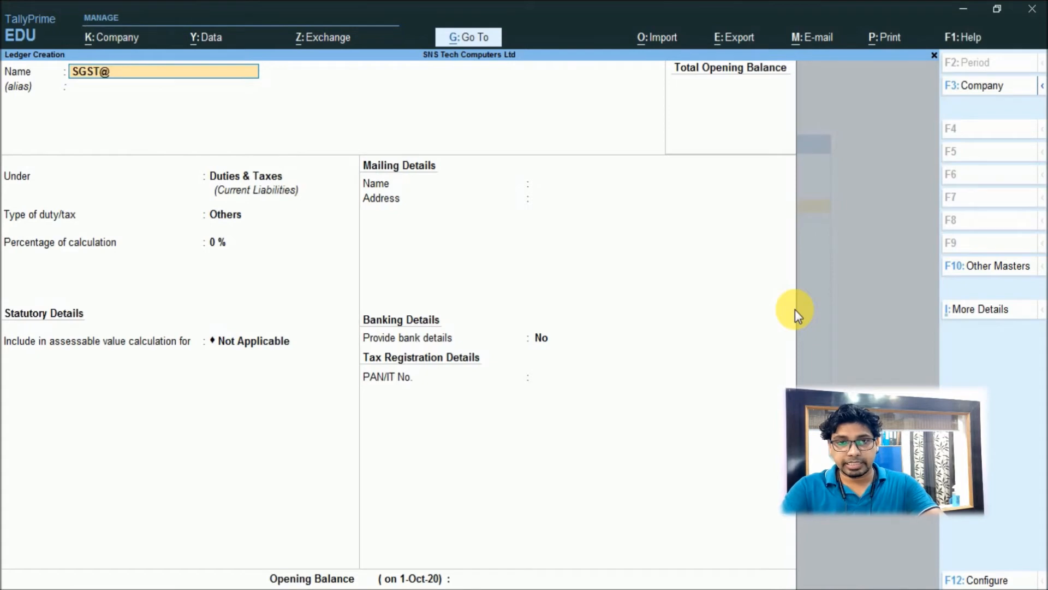
{"action": "type", "text": "9%"}
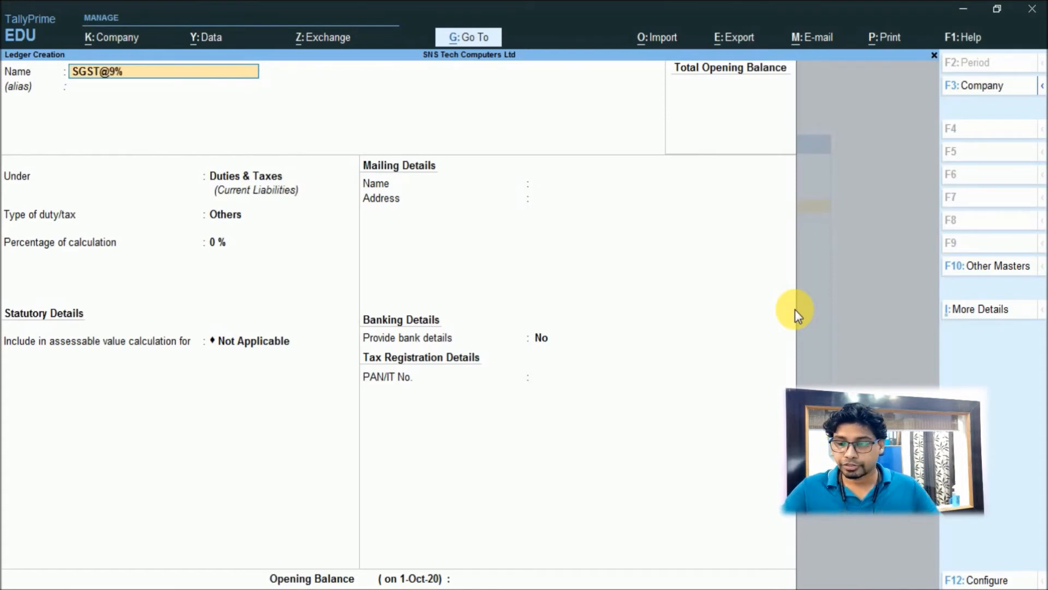
{"action": "key", "text": "Return"}
{"action": "key", "text": "Return"}
{"action": "key", "text": "Return"}
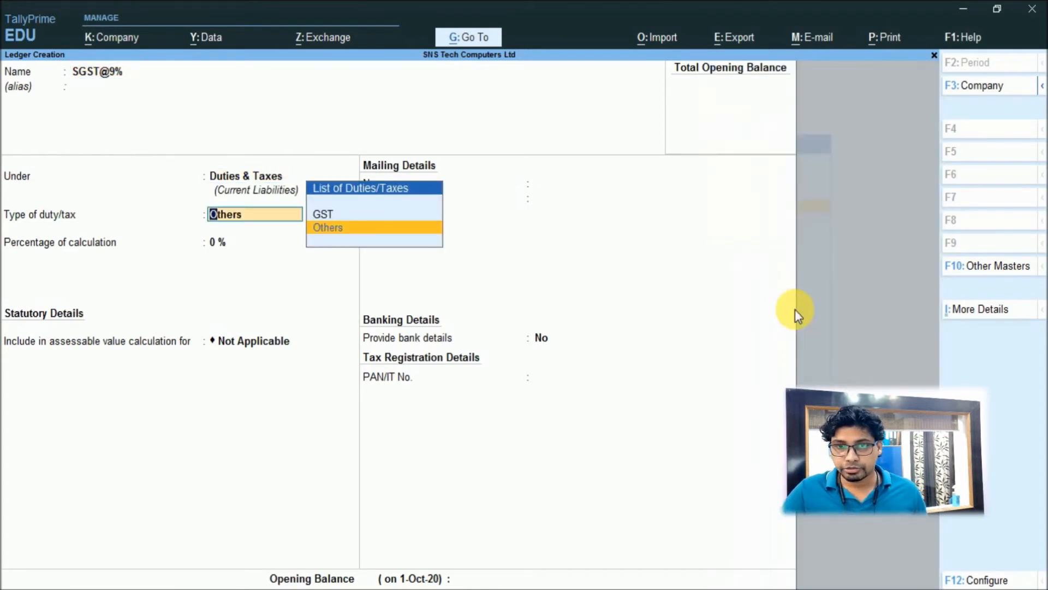
Step: Set the SGST@9% ledger's type of duty/tax to GST with State Tax as the tax type
{"action": "key", "text": "Up"}
{"action": "key", "text": "Return"}
{"action": "key", "text": "Down"}
{"action": "key", "text": "Down"}
{"action": "key", "text": "Down"}
{"action": "key", "text": "Return"}
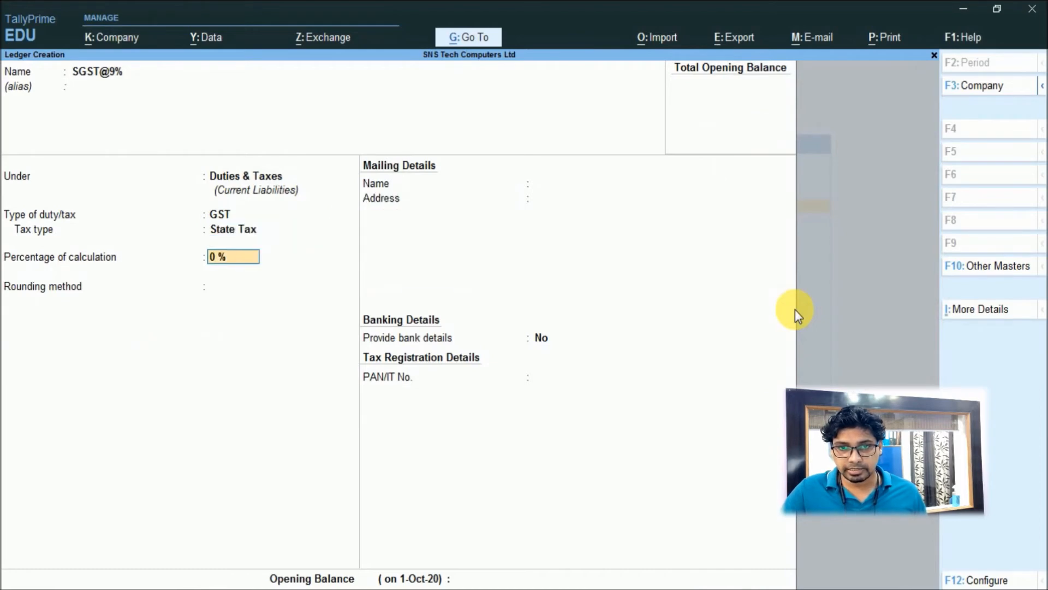
Step: Set the SGST ledger's percentage of calculation to 9%, save it without an opening balance, and return to the Gateway of Tally
{"action": "type", "text": "9%"}
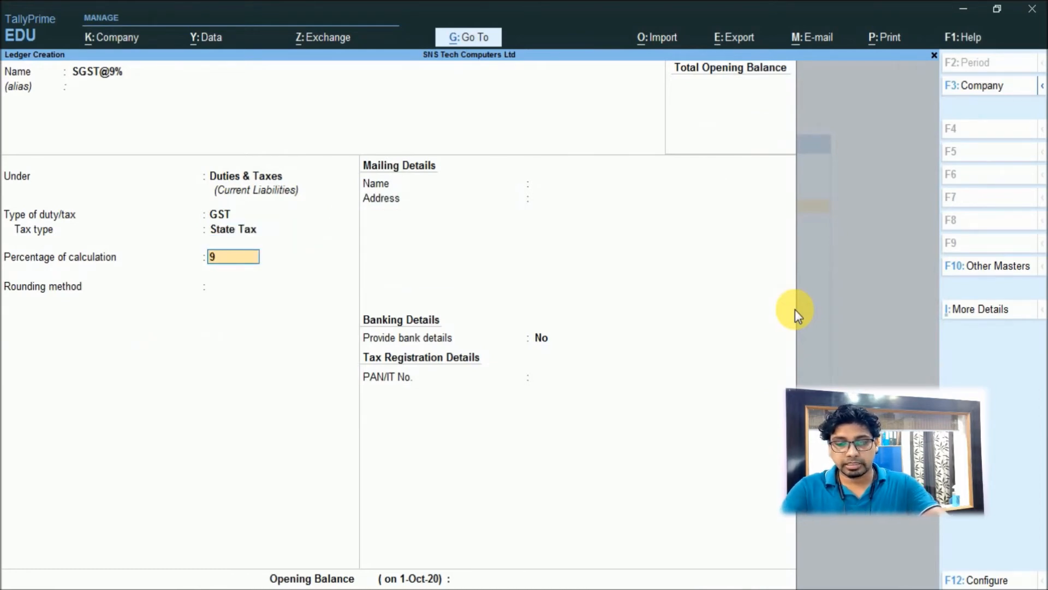
{"action": "key", "text": "Return"}
{"action": "key", "text": "Return"}
{"action": "key", "text": "Return"}
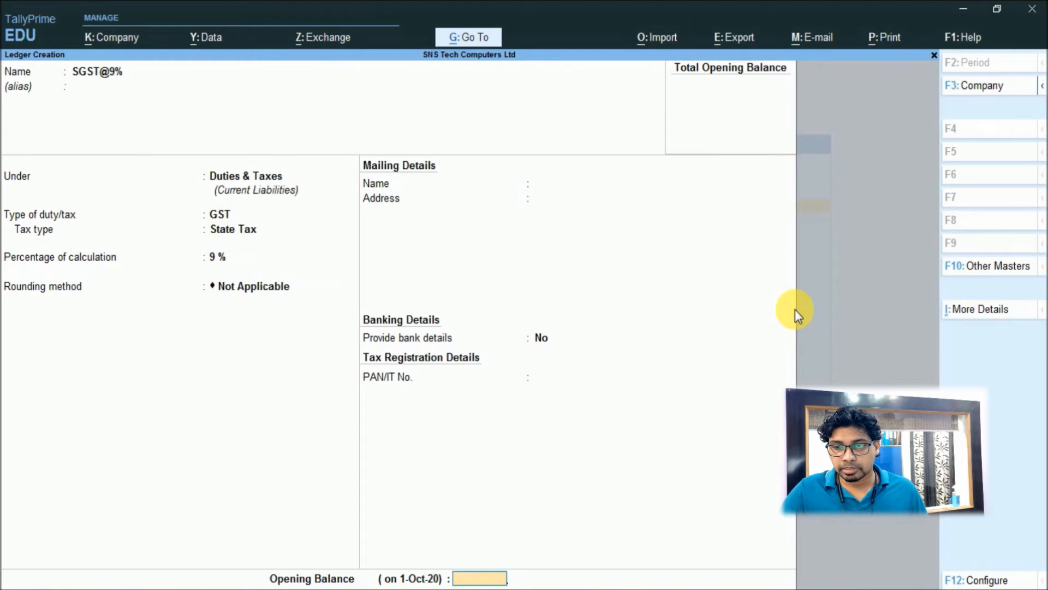
{"action": "key", "text": "Return"}
{"action": "key", "text": "Return"}
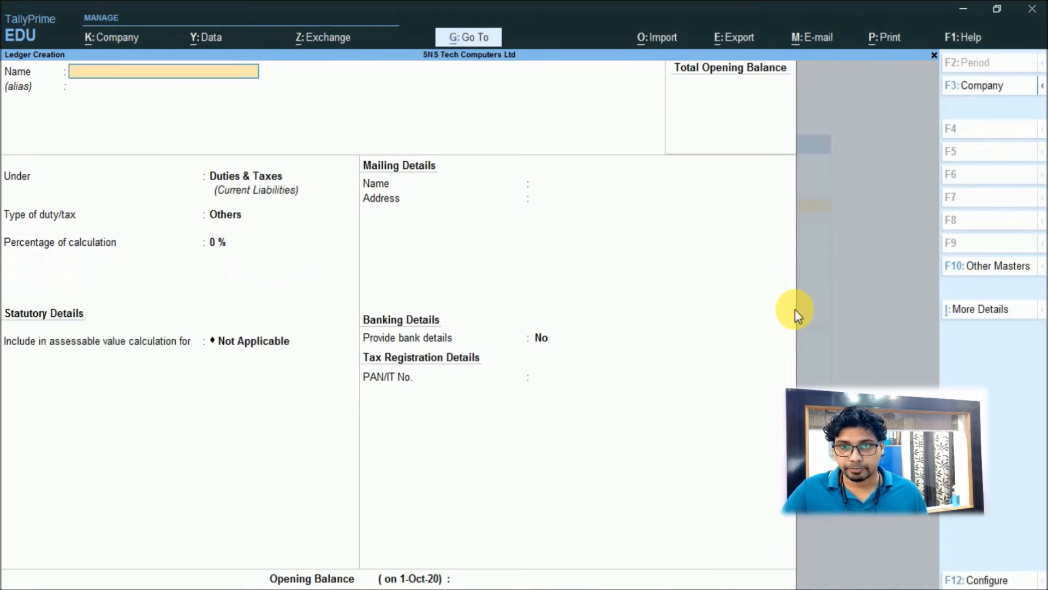
{"action": "key", "text": "Escape"}
{"action": "key", "text": "Escape"}
{"action": "key", "text": "Escape"}
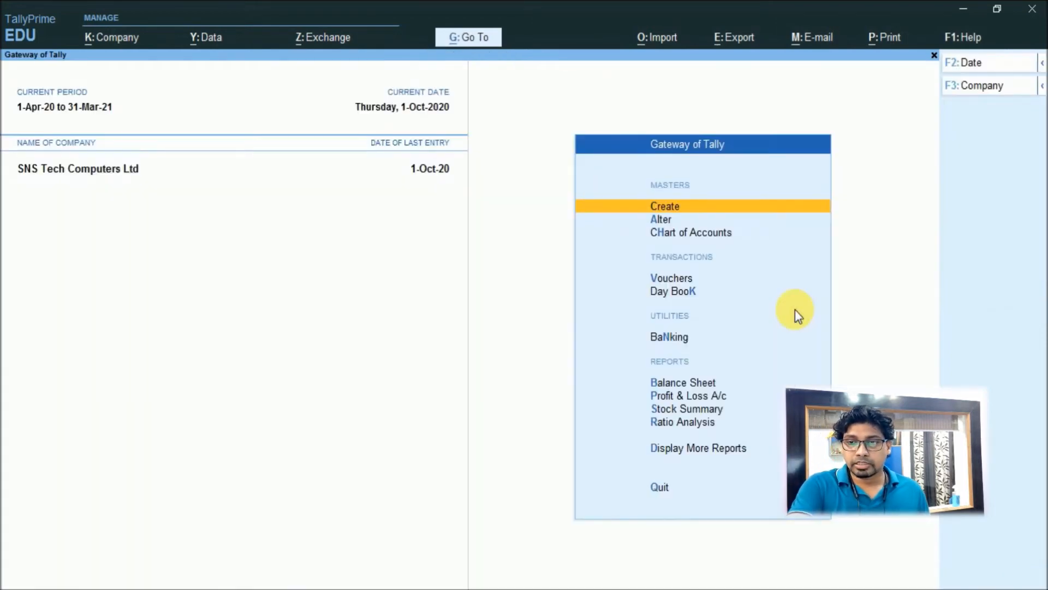
{"action": "key", "text": "Escape"}
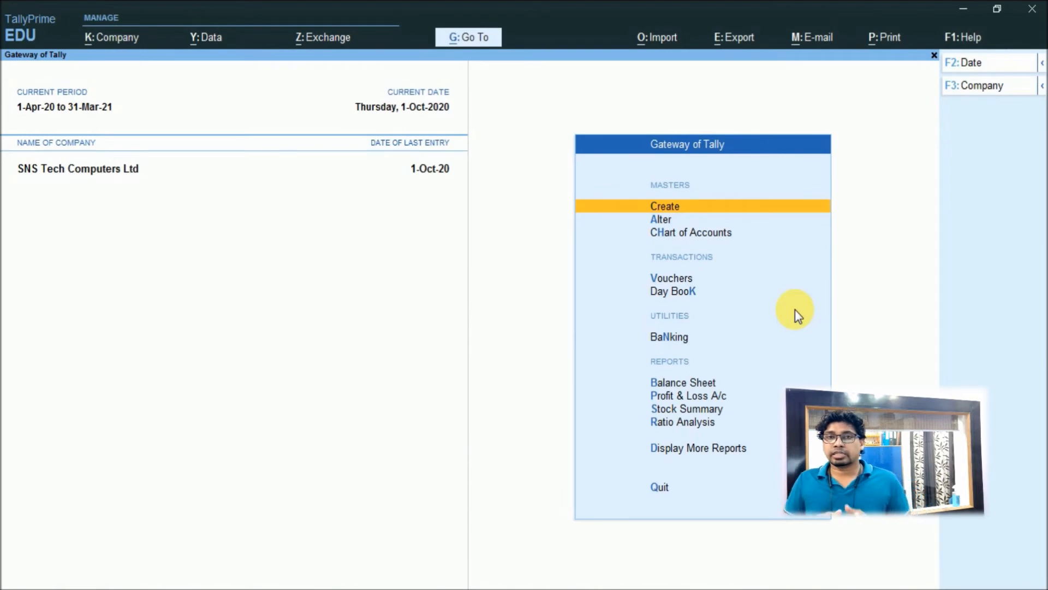
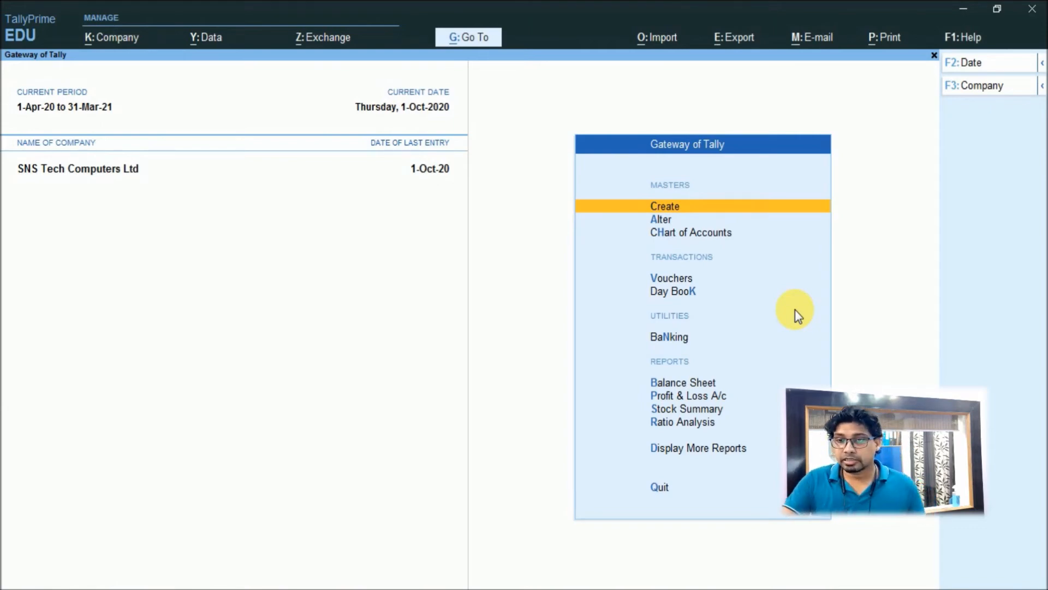
Step: Open the creation form for a new inventory location master
{"action": "key", "text": "Down"}
{"action": "key", "text": "Up"}
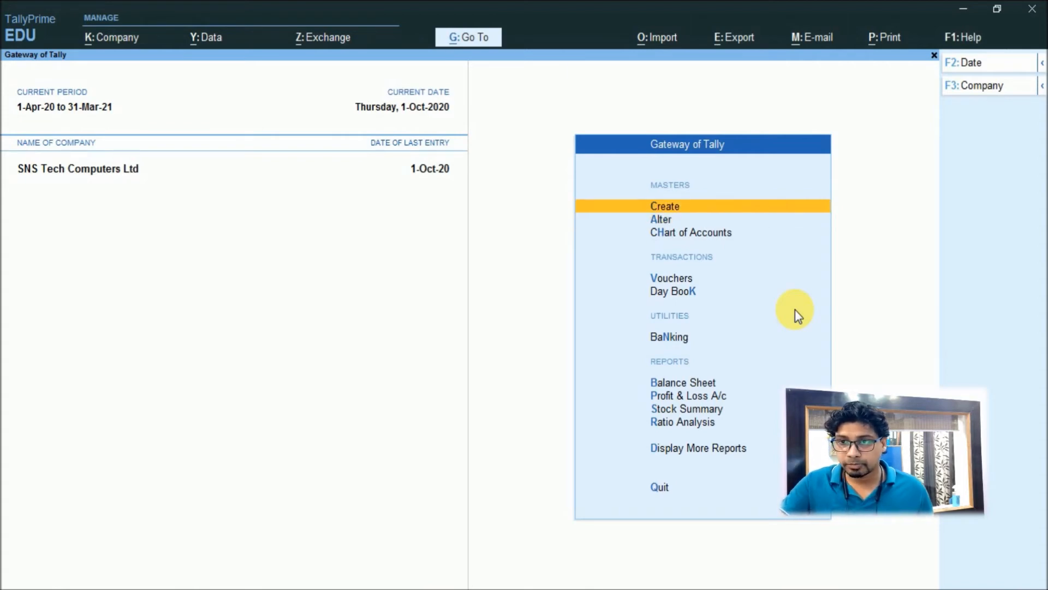
{"action": "key", "text": "Return"}
{"action": "key", "text": "Down"}
{"action": "key", "text": "Down"}
{"action": "key", "text": "Down"}
{"action": "key", "text": "Down"}
{"action": "key", "text": "Down"}
{"action": "key", "text": "Down"}
{"action": "key", "text": "Down"}
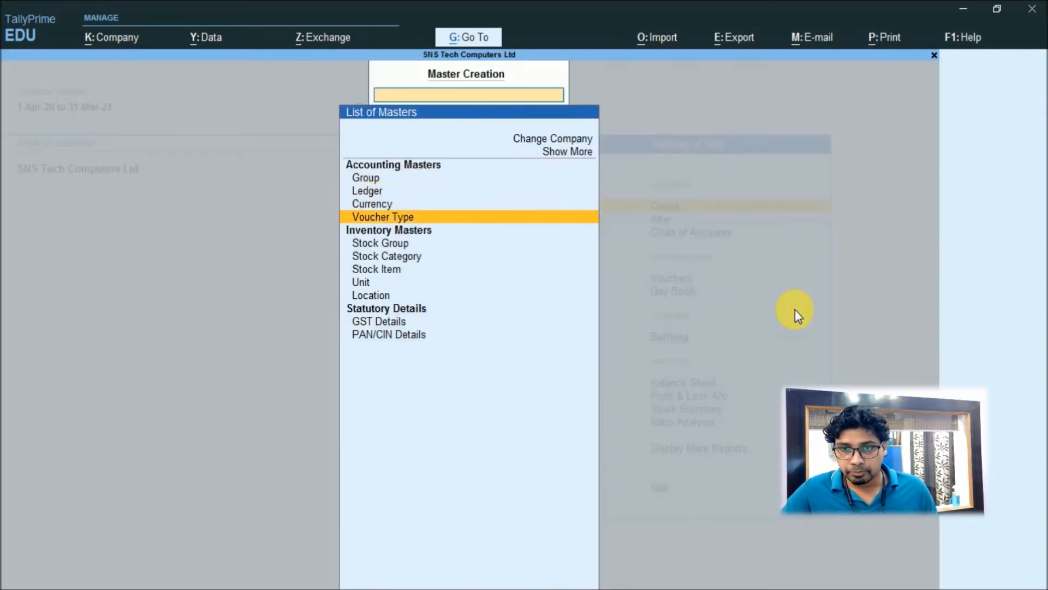
{"action": "key", "text": "Down"}
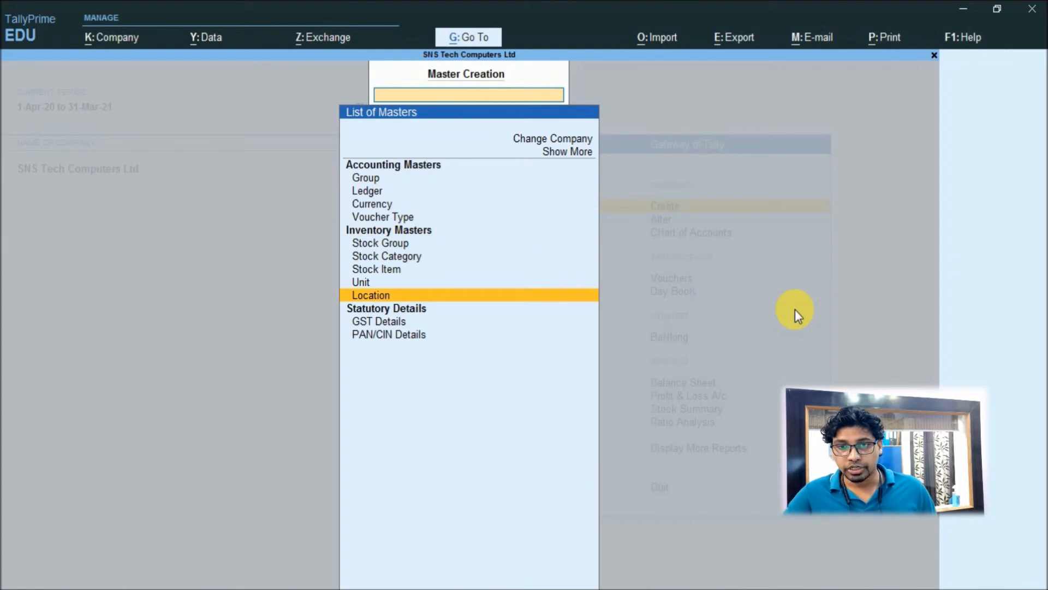
{"action": "key", "text": "Return"}
{"action": "key", "text": "c"}
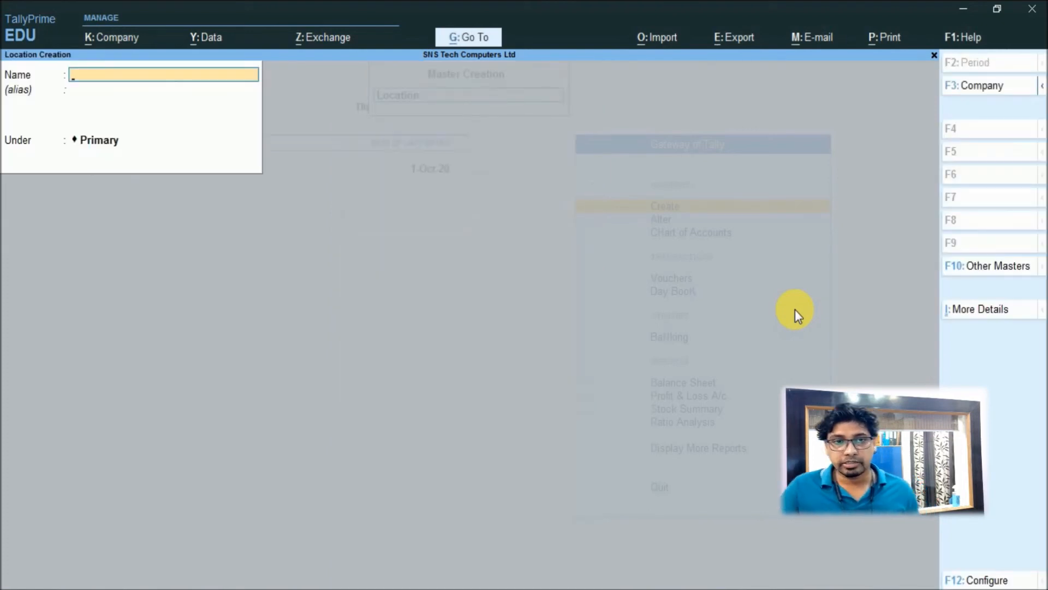
Step: Create the location Raw Material Godown under Primary and return to the Gateway of Tally
{"action": "type", "text": "Raw"}
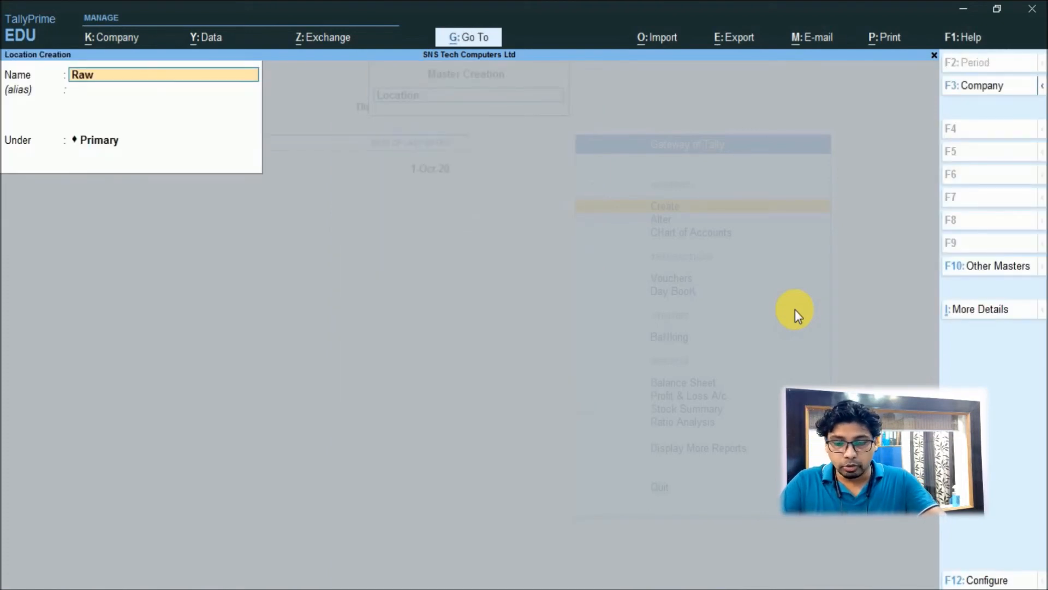
{"action": "type", "text": " Material"}
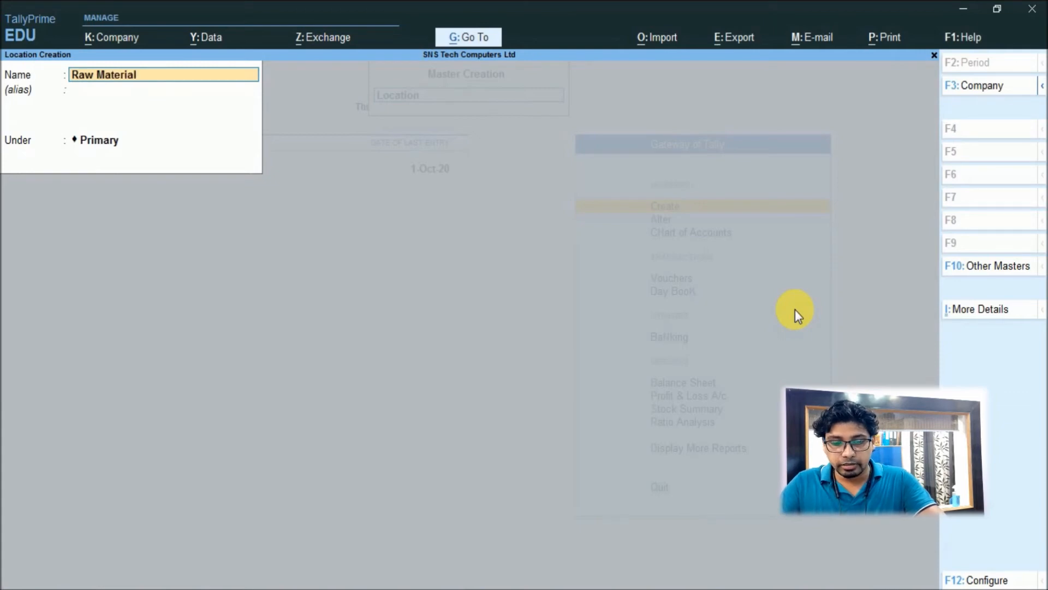
{"action": "type", "text": " Godown"}
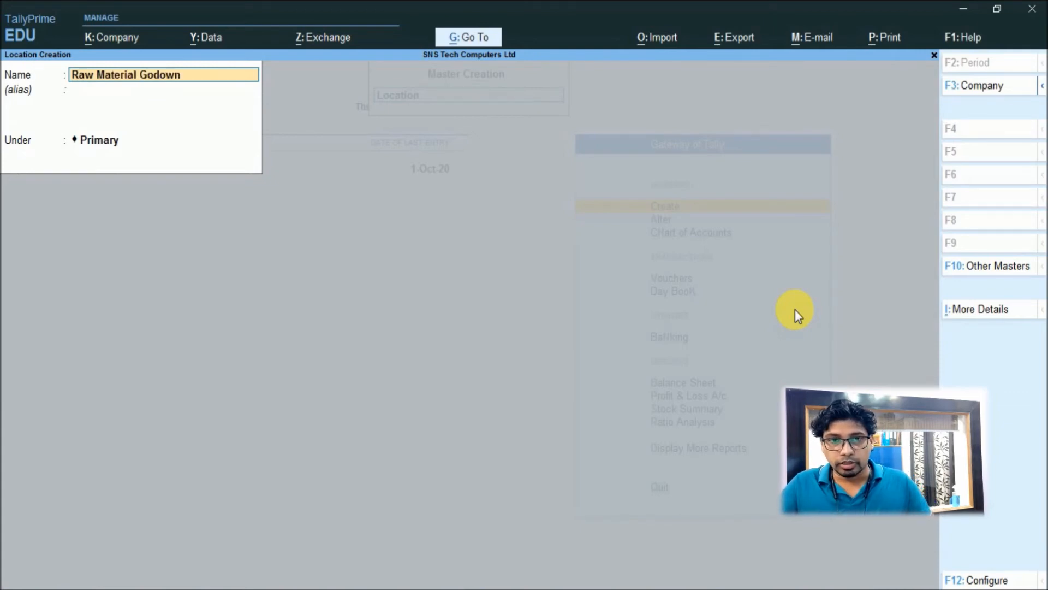
{"action": "key", "text": "Return"}
{"action": "key", "text": "Return"}
{"action": "key", "text": "Return"}
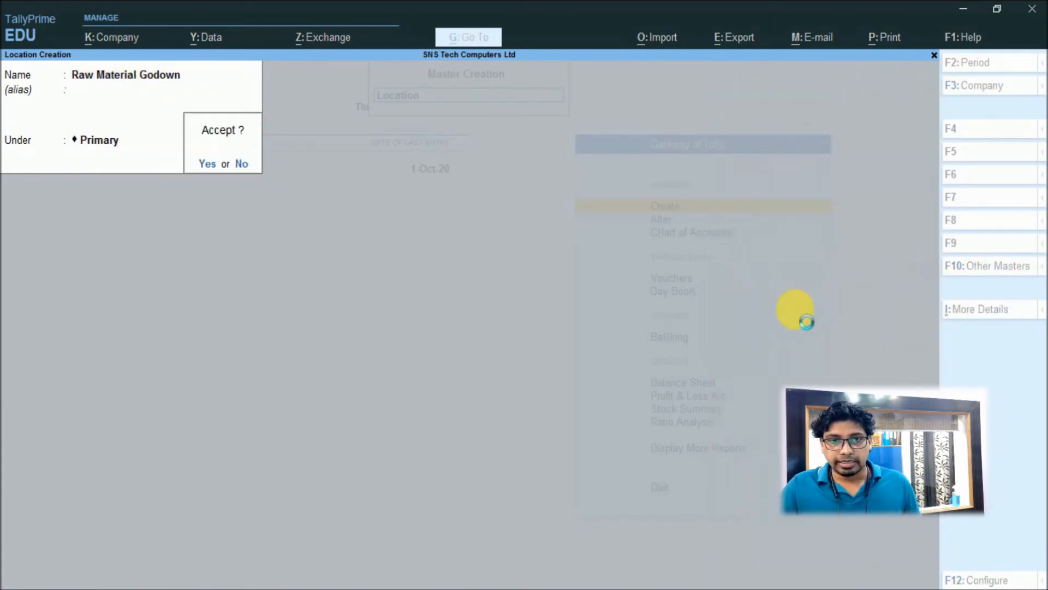
{"action": "key", "text": "Return"}
{"action": "key", "text": "Escape"}
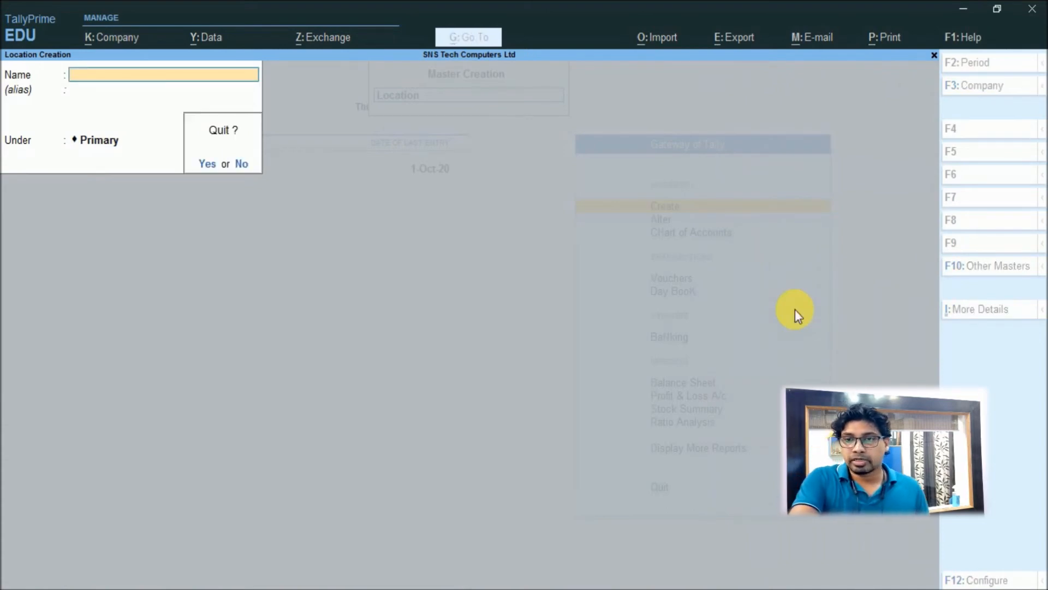
{"action": "key", "text": "Return"}
{"action": "key", "text": "Escape"}
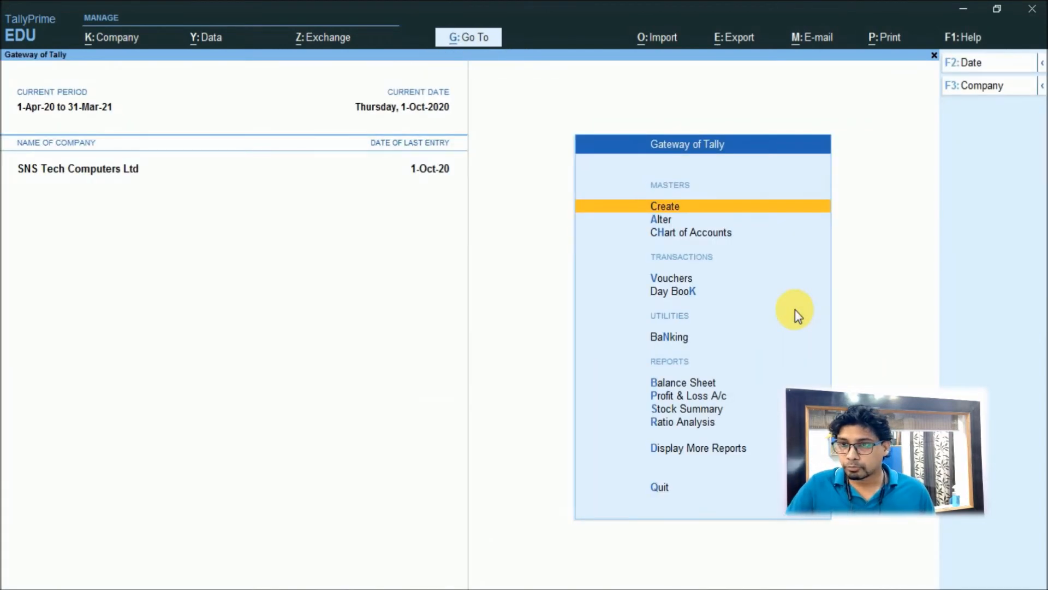
Step: Open voucher entry and switch to a new purchase voucher
{"action": "key", "text": "Down"}
{"action": "key", "text": "Down"}
{"action": "key", "text": "Down"}
{"action": "key", "text": "Return"}
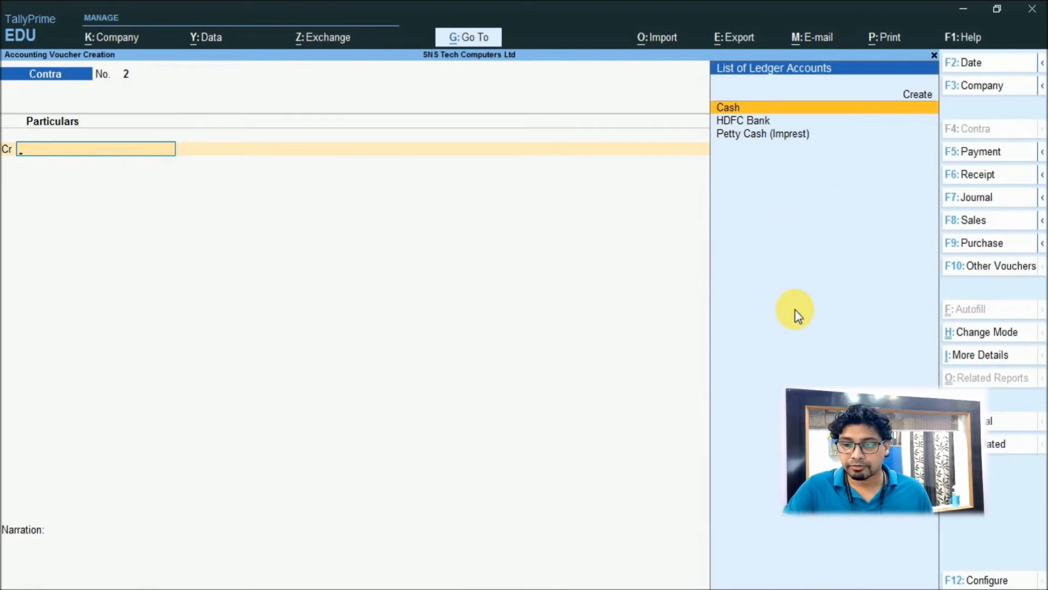
{"action": "key", "text": "F9"}
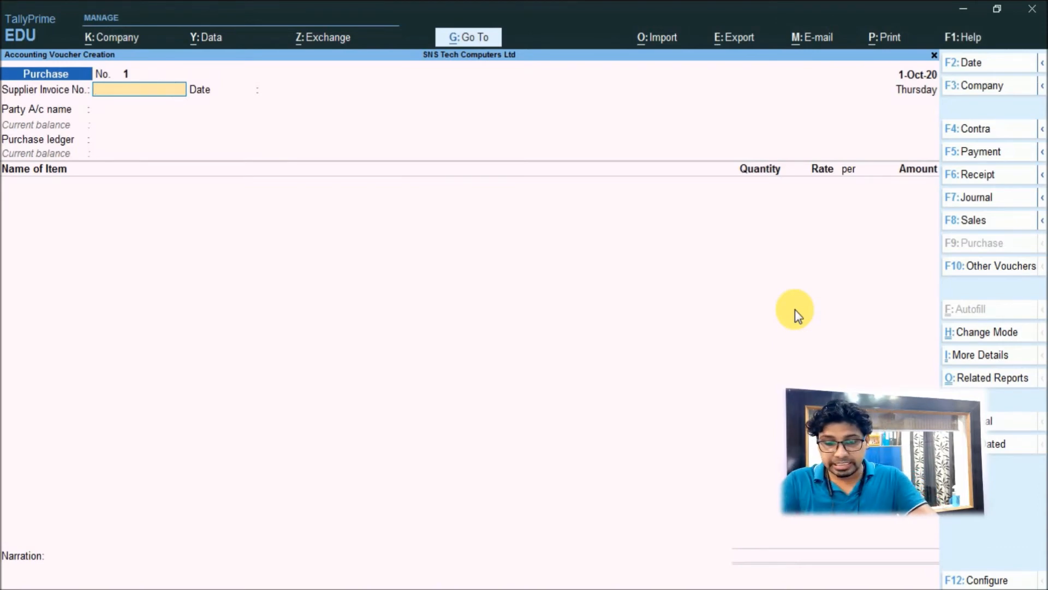
Step: Enter supplier invoice number UTC-001 dated 1-Oct-20 in the purchase voucher
{"action": "type", "text": "UTC"}
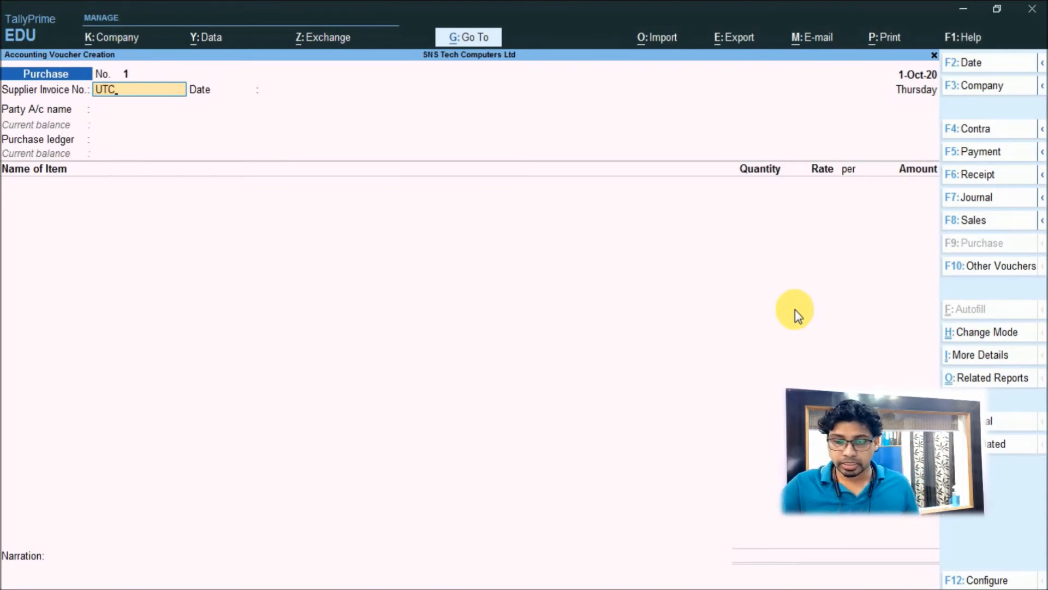
{"action": "type", "text": "-001"}
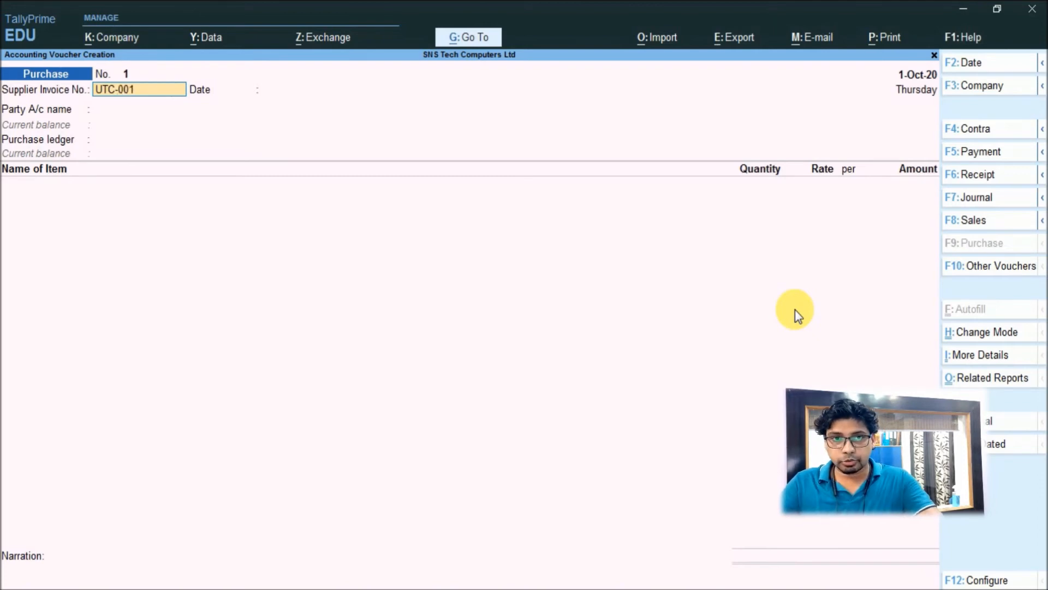
{"action": "key", "text": "Return"}
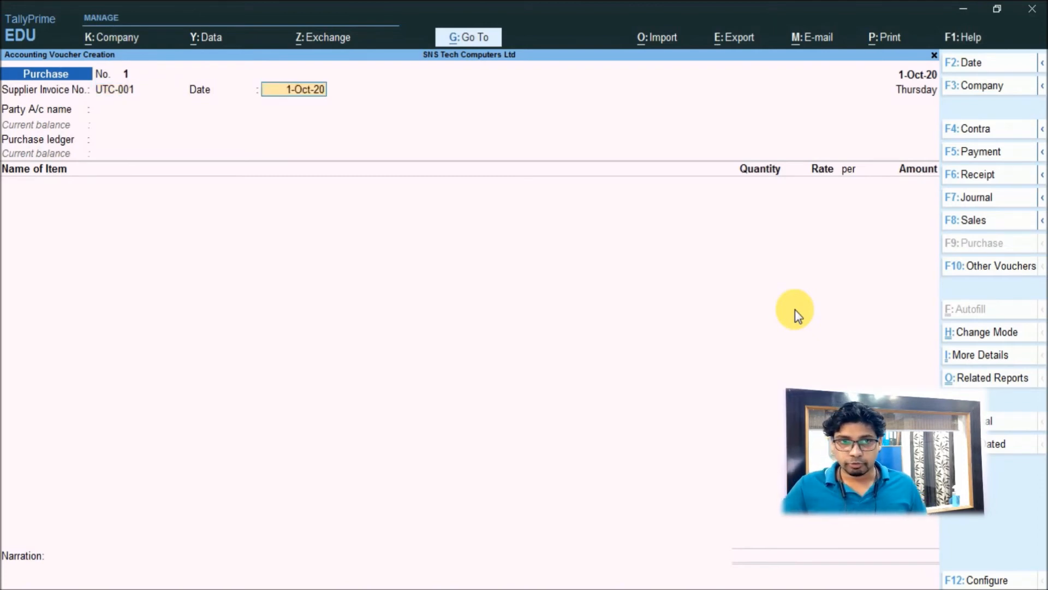
{"action": "key", "text": "Return"}
Step: Choose Ultratech Computers as the party, accept its details as given, and select Purchases @ 18% as the purchase ledger
{"action": "key", "text": "Down"}
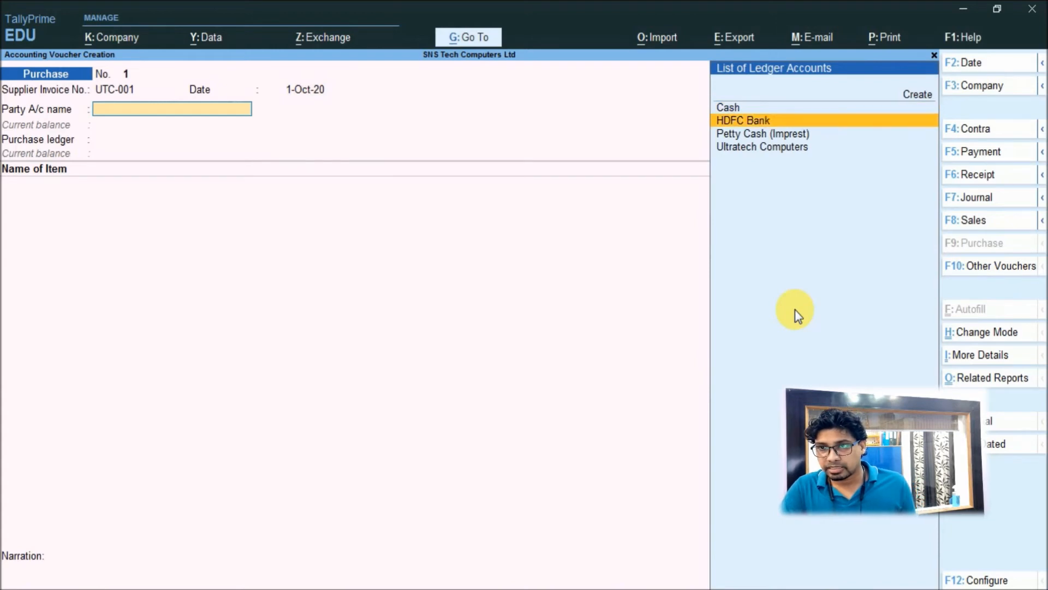
{"action": "key", "text": "Down"}
{"action": "key", "text": "Down"}
{"action": "key", "text": "Return"}
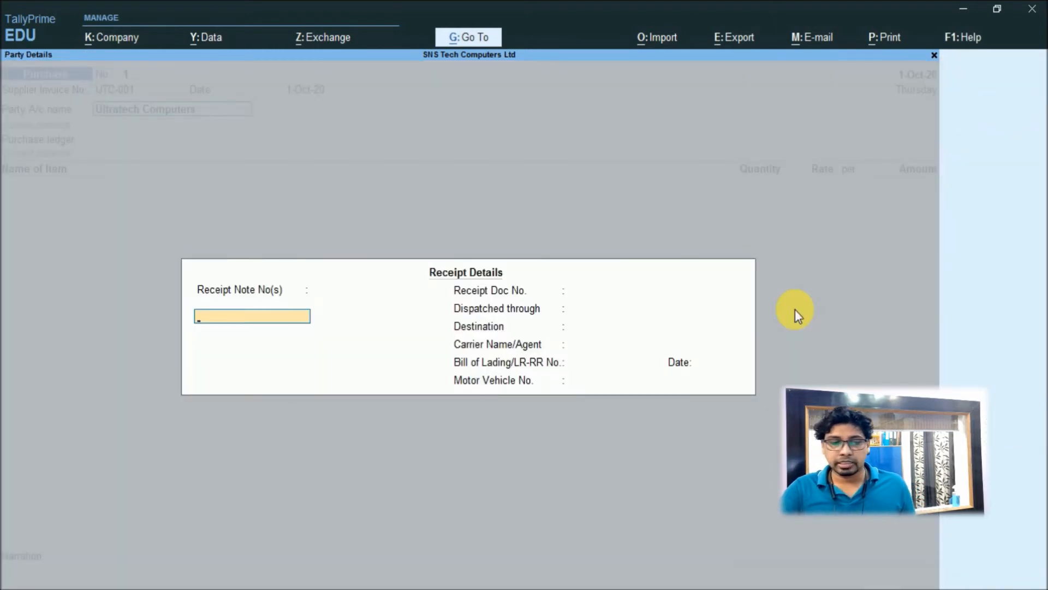
{"action": "key", "text": "BackSpace"}
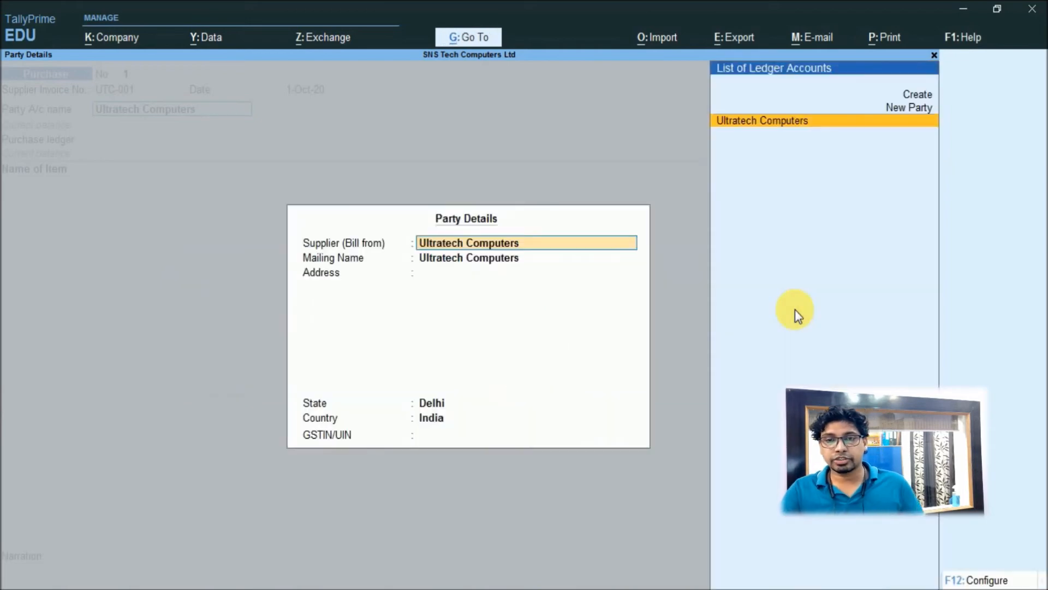
{"action": "key", "text": "Return"}
{"action": "key", "text": "Return"}
{"action": "key", "text": "Return"}
{"action": "key", "text": "Return"}
{"action": "key", "text": "Return"}
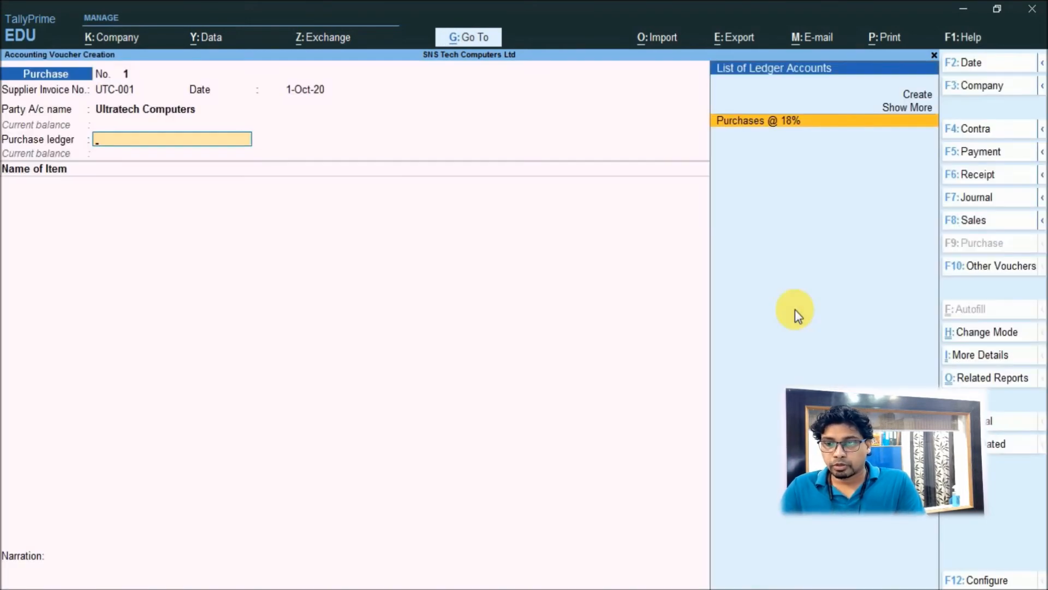
{"action": "key", "text": "Return"}
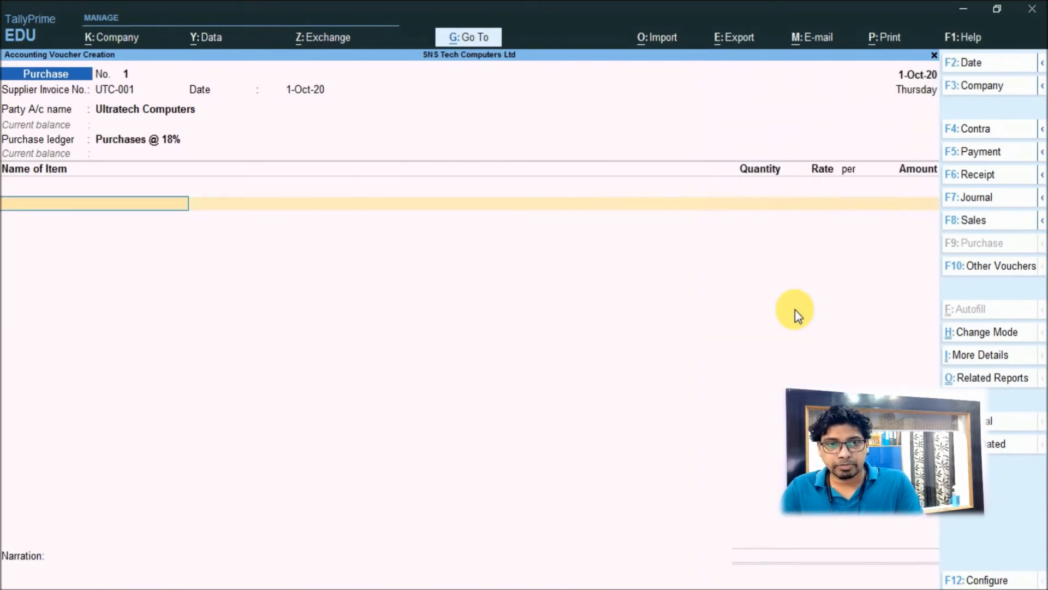
Step: Start a new stock item named Processor I3 from the voucher's first item line
{"action": "key", "text": "alt+c"}
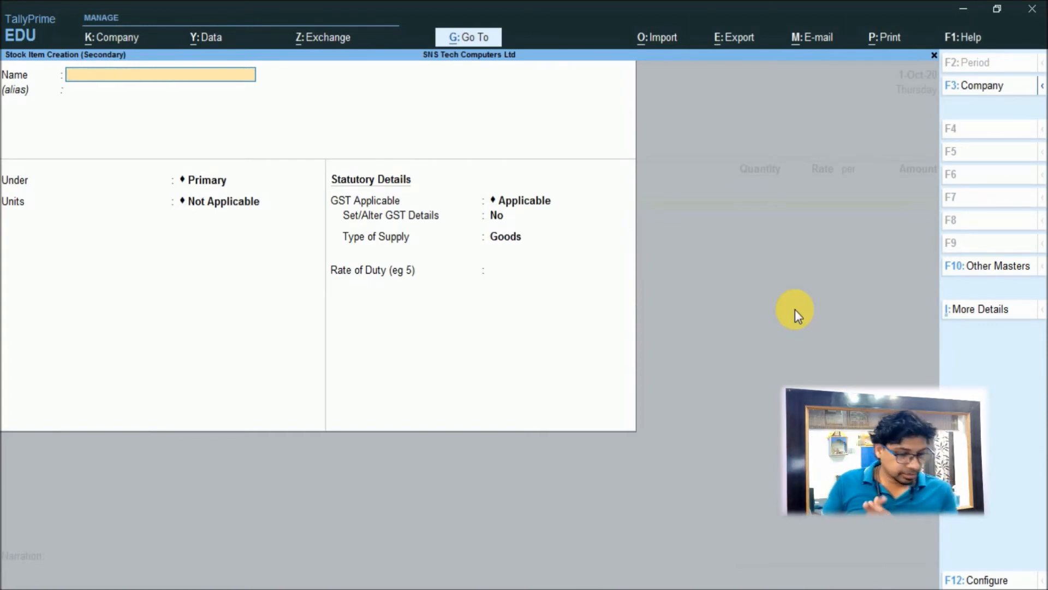
{"action": "type", "text": "Processor I3"}
{"action": "key", "text": "Return"}
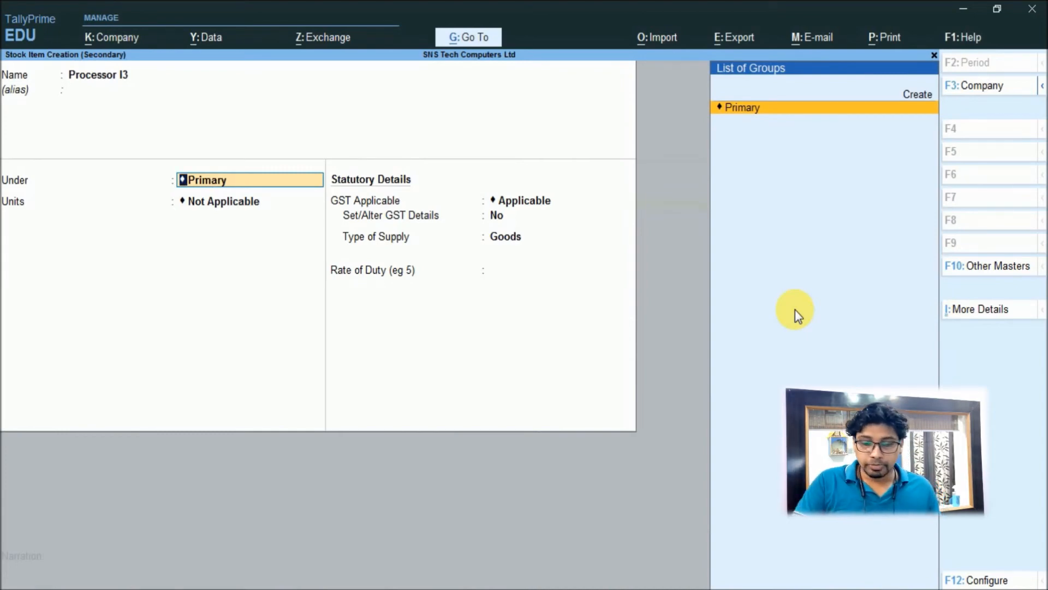
Step: Create the stock group RawMaterial under Primary, without adding quantities or GST details, and place Processor I3 under it
{"action": "key", "text": "alt+c"}
{"action": "type", "text": "Raw"}
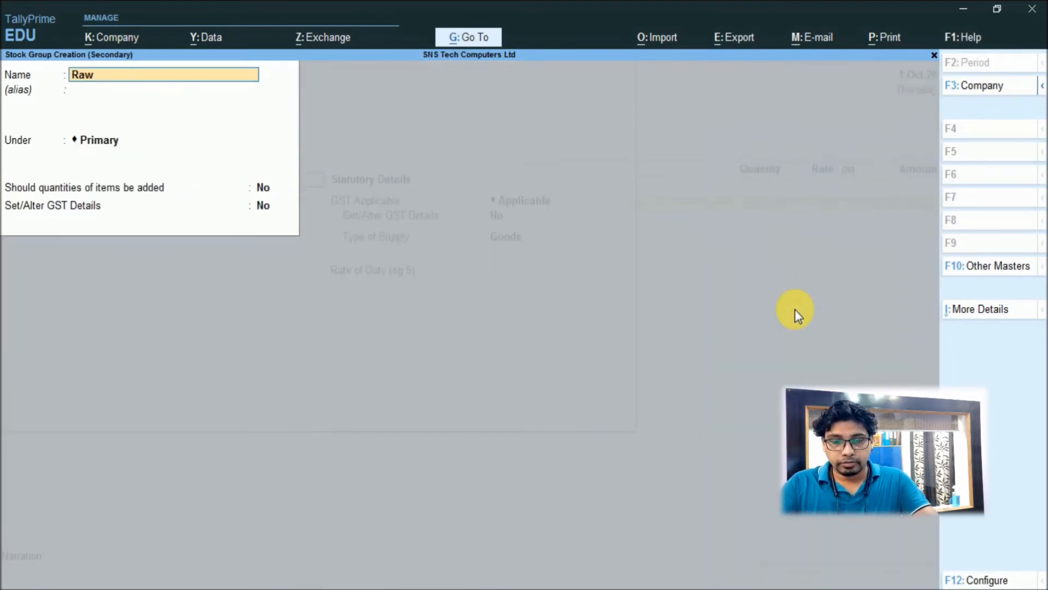
{"action": "type", "text": "Material"}
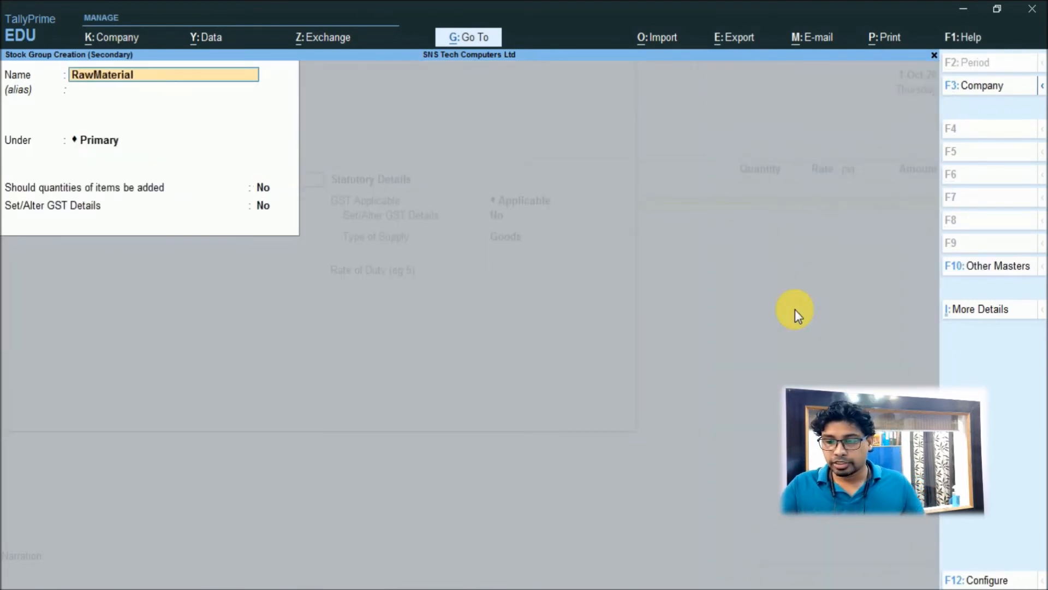
{"action": "key", "text": "Return"}
{"action": "key", "text": "Return"}
{"action": "key", "text": "Return"}
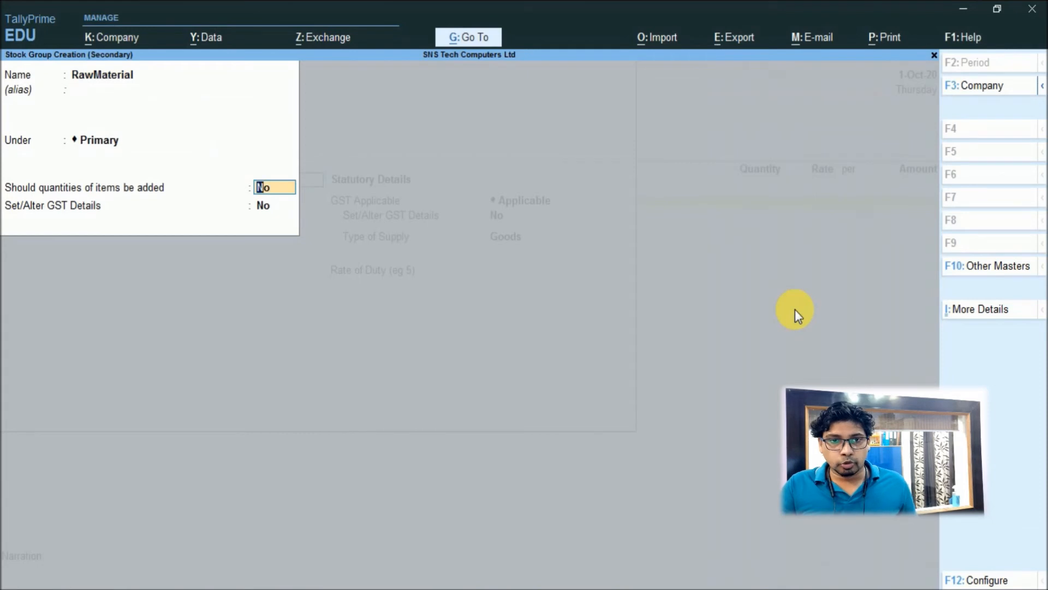
{"action": "key", "text": "Return"}
{"action": "key", "text": "Return"}
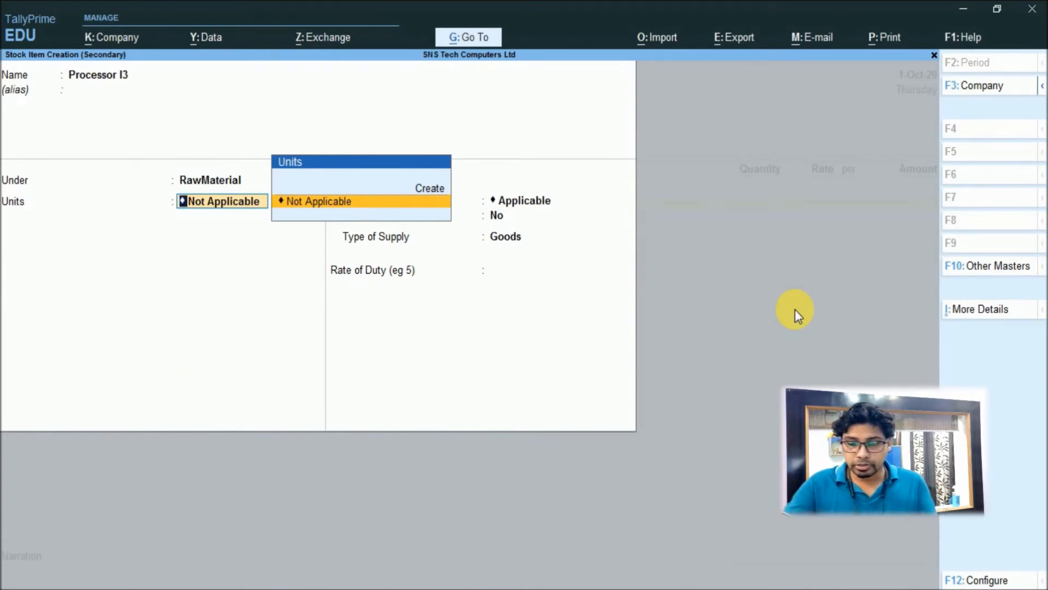
Step: Create a simple unit with symbol nos, UQC NOS-NUMBERS and 0 decimal places, and use it for Processor I3
{"action": "key", "text": "alt+c"}
{"action": "type", "text": "nos"}
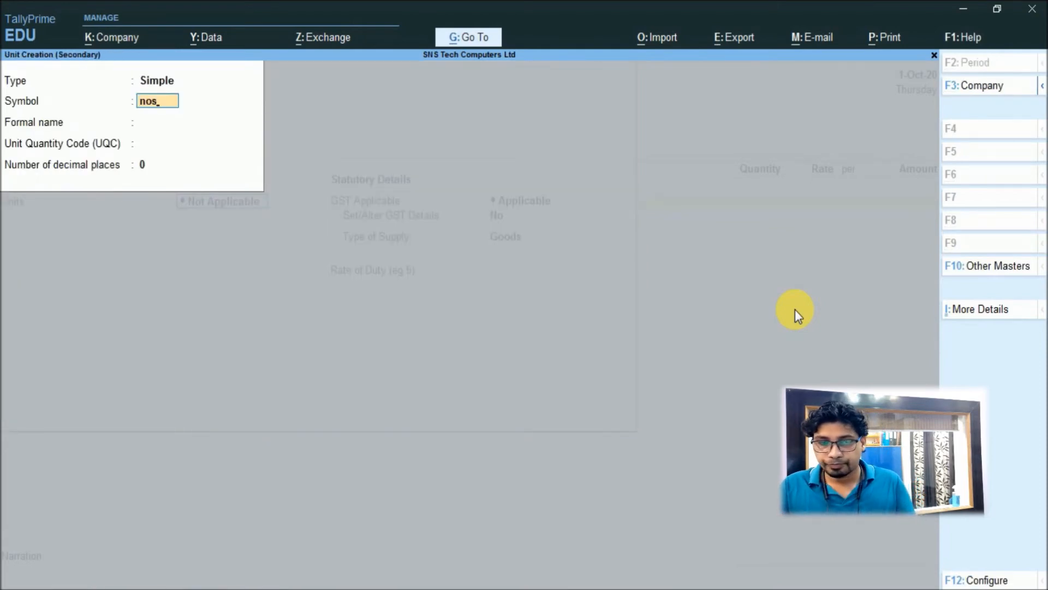
{"action": "key", "text": "Return"}
{"action": "key", "text": "Return"}
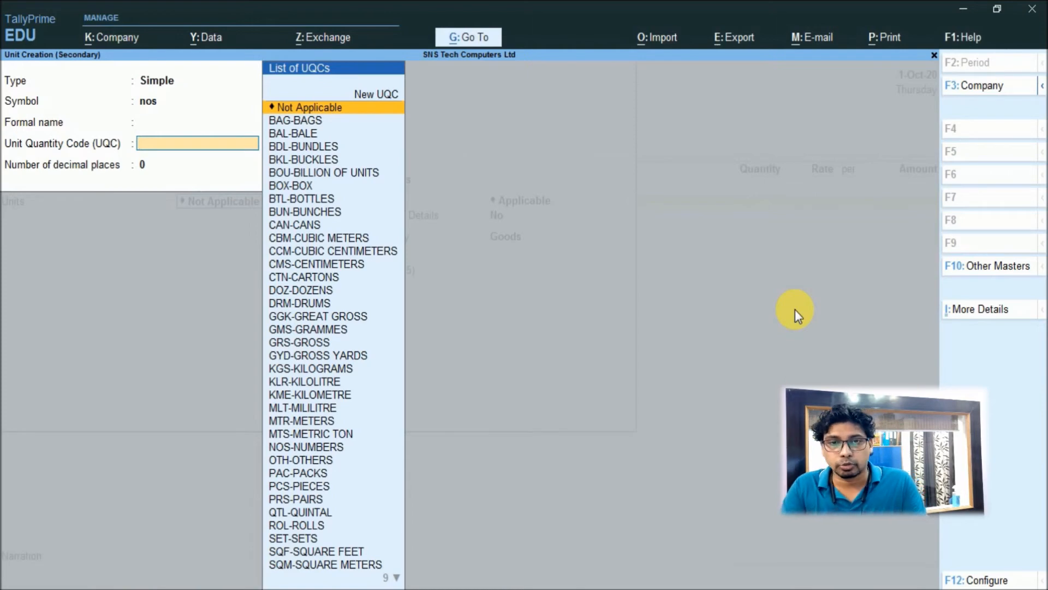
{"action": "type", "text": "num"}
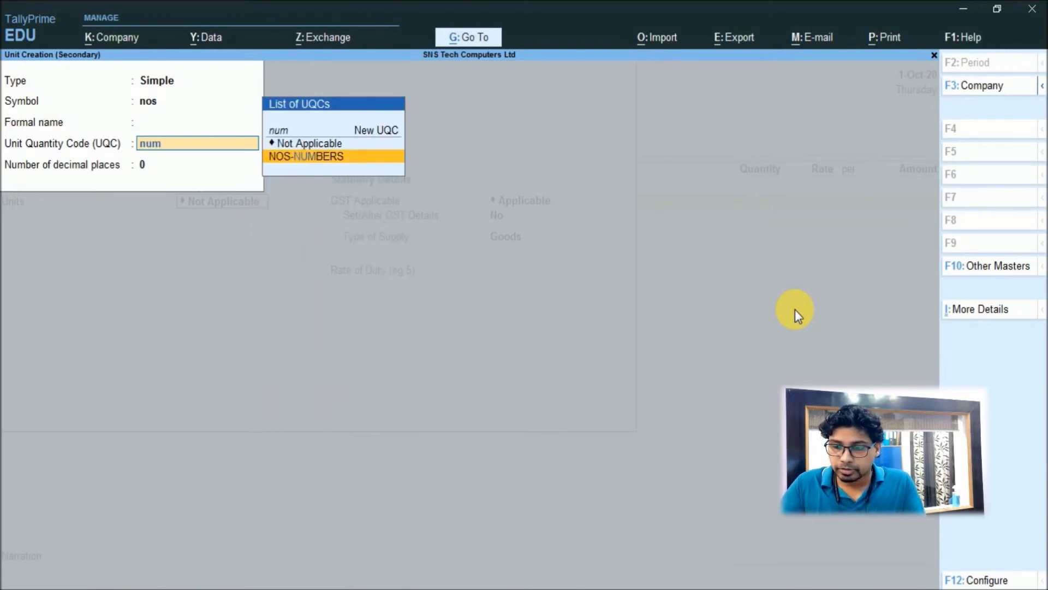
{"action": "key", "text": "Return"}
{"action": "key", "text": "Return"}
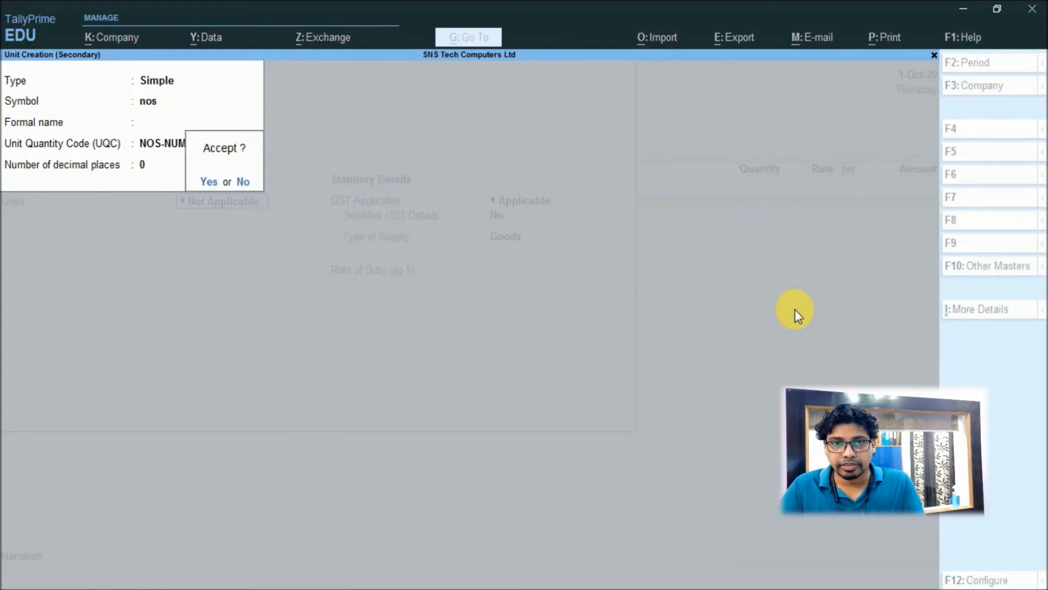
{"action": "key", "text": "Return"}
Step: Enable stock categories for stock items in the stock item creation configuration and save the setting
{"action": "key", "text": "BackSpace"}
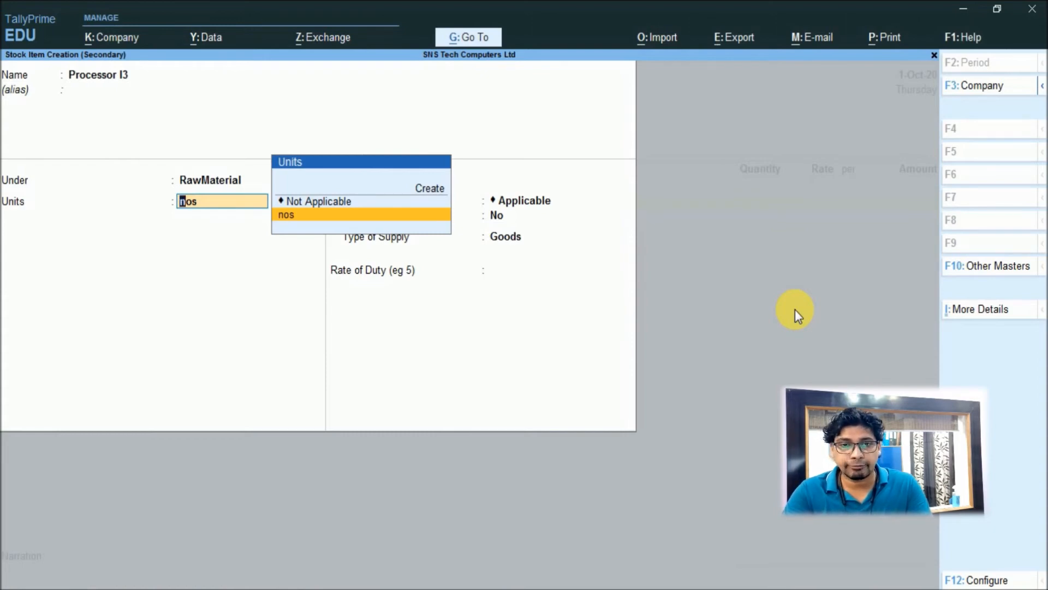
{"action": "key", "text": "F12"}
{"action": "key", "text": "Return"}
{"action": "key", "text": "Return"}
{"action": "key", "text": "Return"}
{"action": "key", "text": "Return"}
{"action": "key", "text": "Return"}
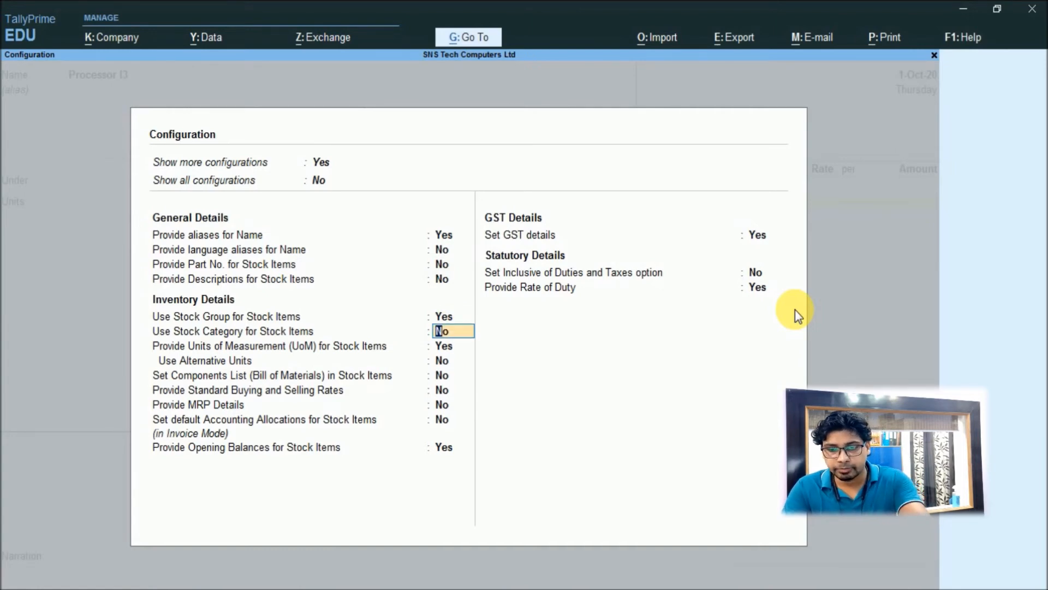
{"action": "type", "text": "y"}
{"action": "key", "text": "Return"}
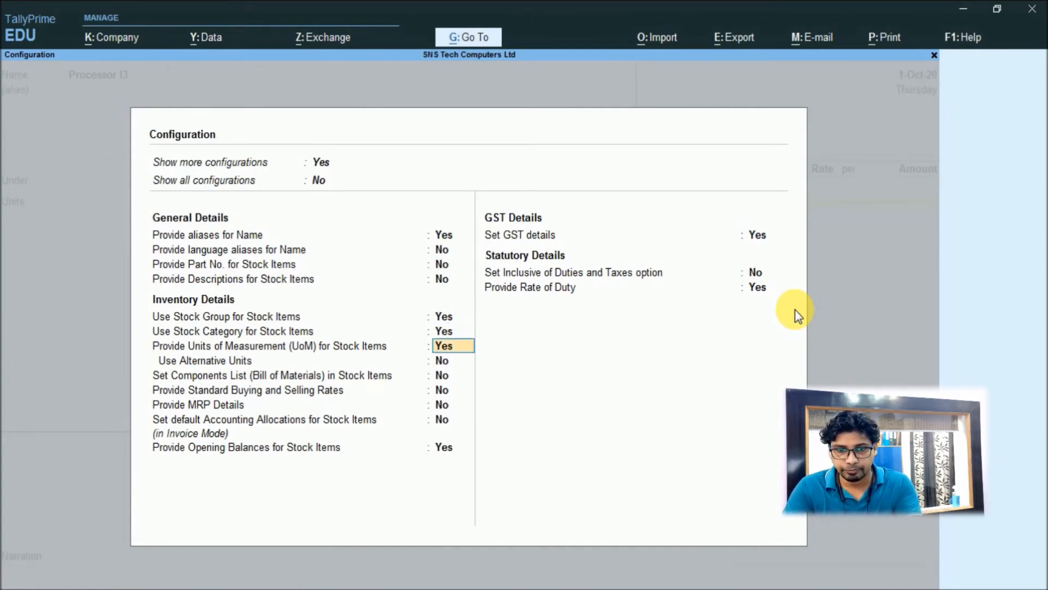
{"action": "key", "text": "ctrl+a"}
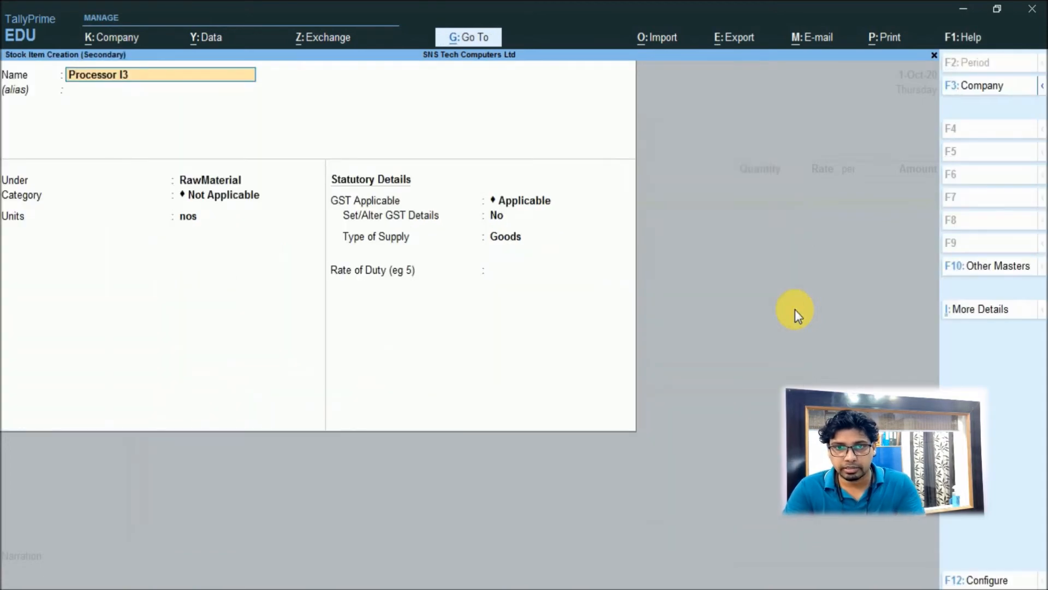
Step: Create the stock category Processor under Primary and assign it to Processor I3, keeping nos as the unit
{"action": "key", "text": "Return"}
{"action": "key", "text": "Return"}
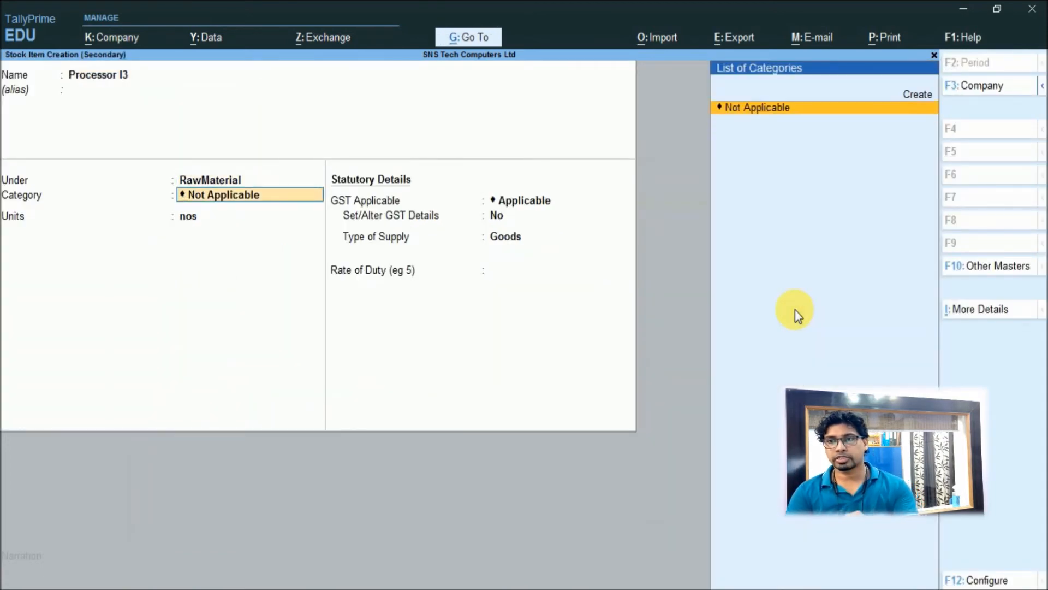
{"action": "key", "text": "Up"}
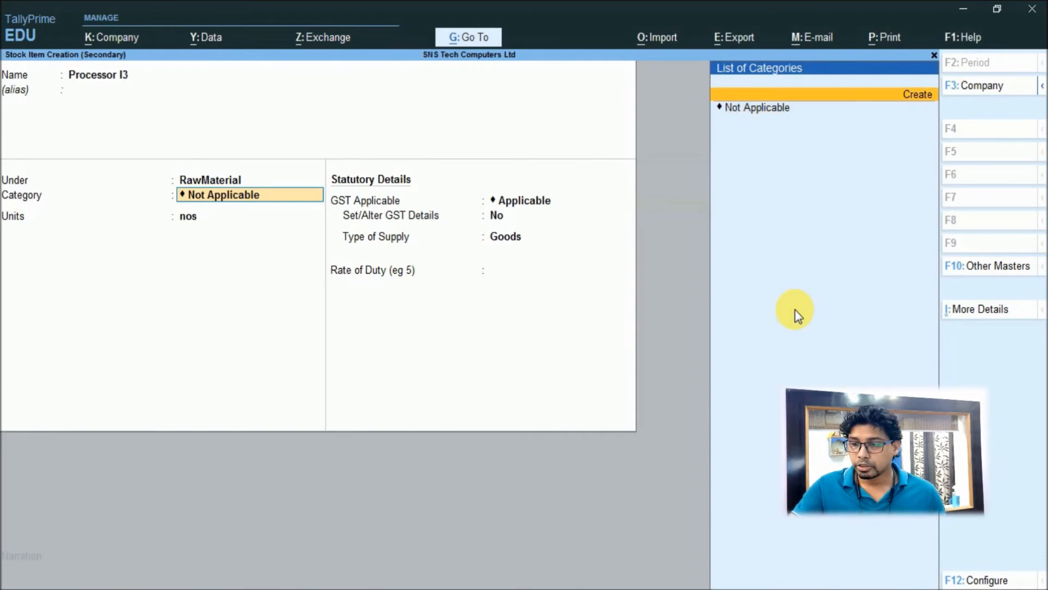
{"action": "key", "text": "Return"}
{"action": "type", "text": "Processor"}
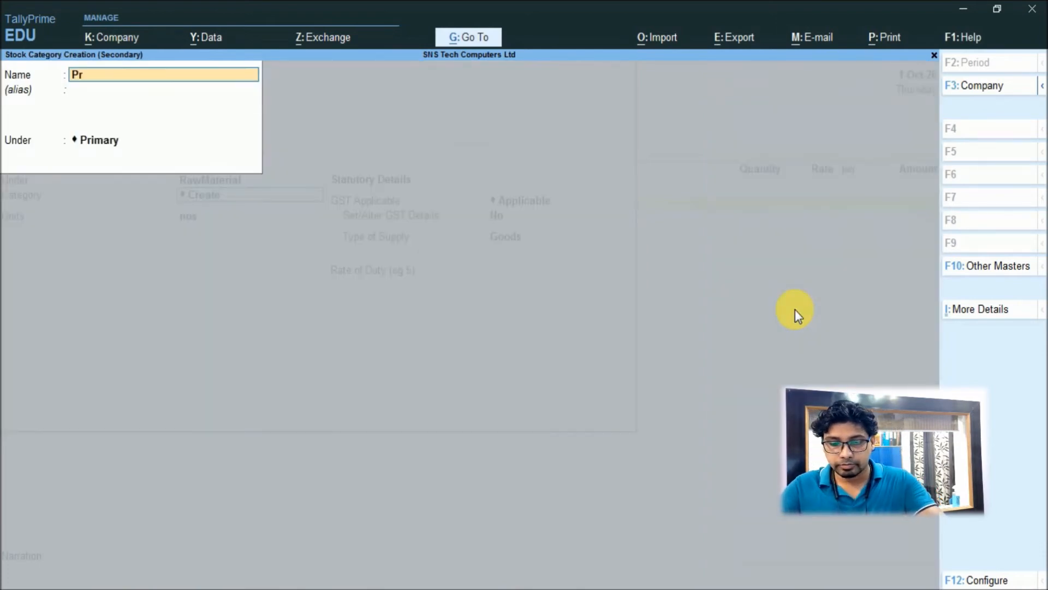
{"action": "key", "text": "Return"}
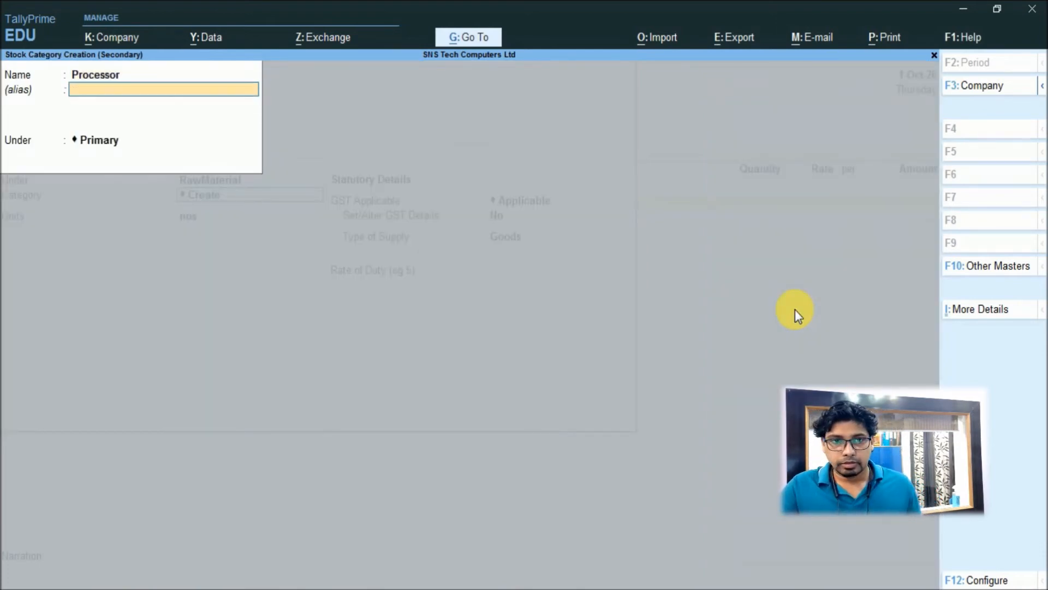
{"action": "key", "text": "Return"}
{"action": "key", "text": "Return"}
{"action": "key", "text": "Return"}
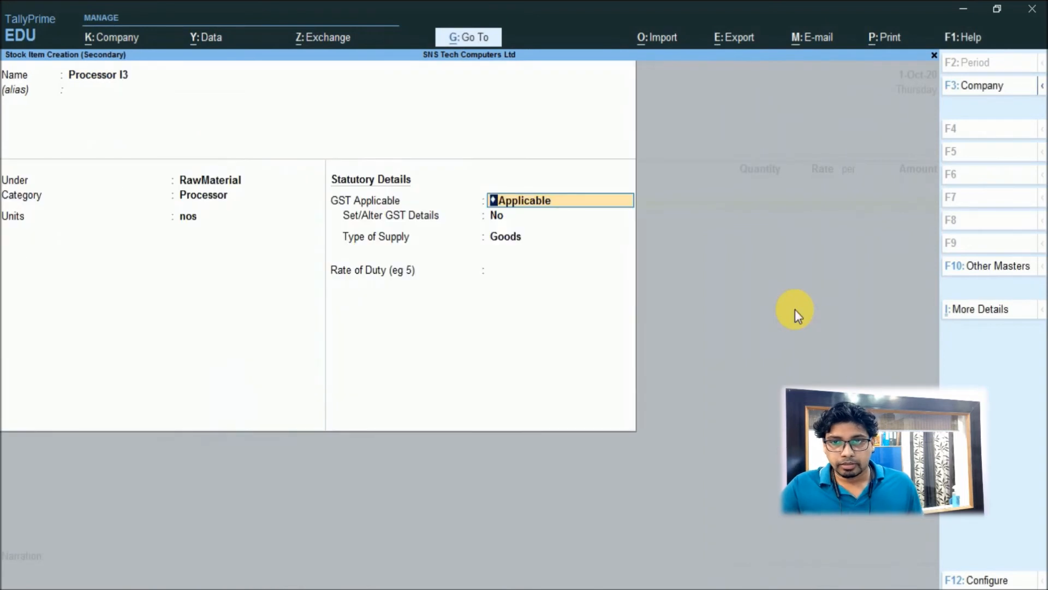
Step: Turn on GST details for Processor I3, with calculation type On Value and taxability Taxable
{"action": "key", "text": "Return"}
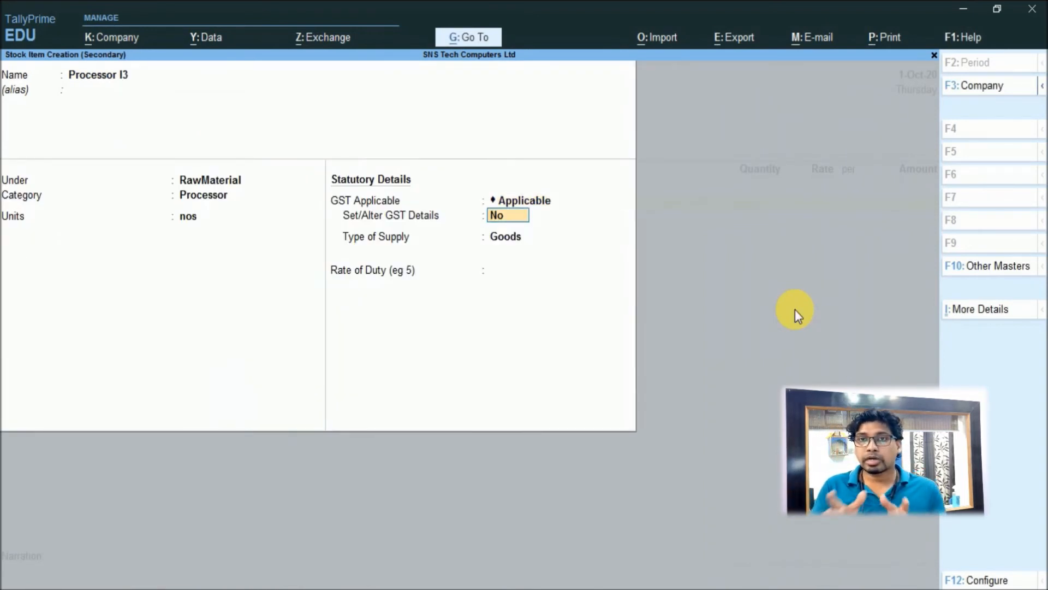
{"action": "type", "text": "y"}
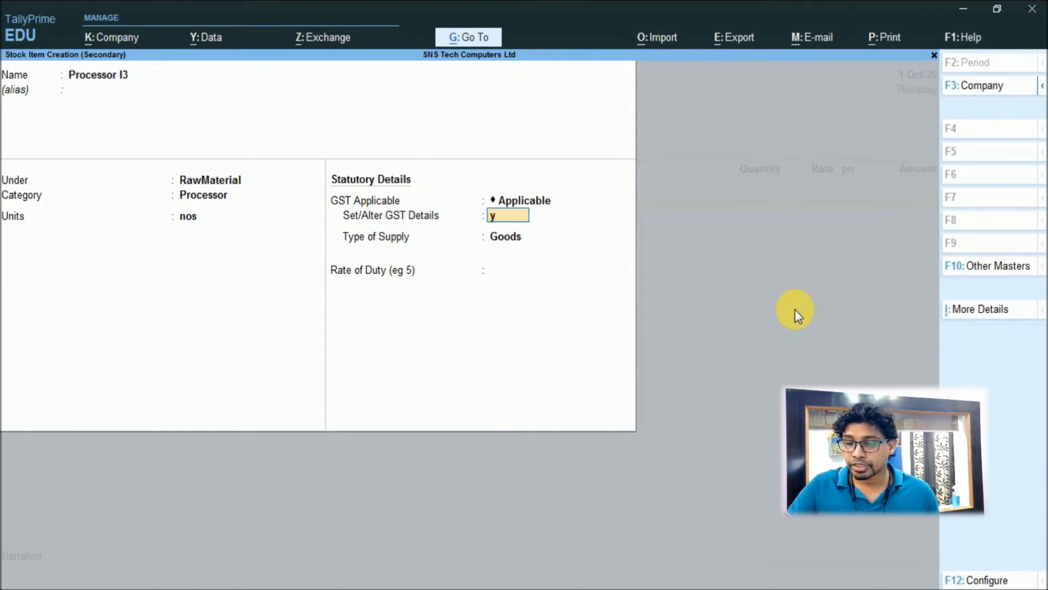
{"action": "key", "text": "Return"}
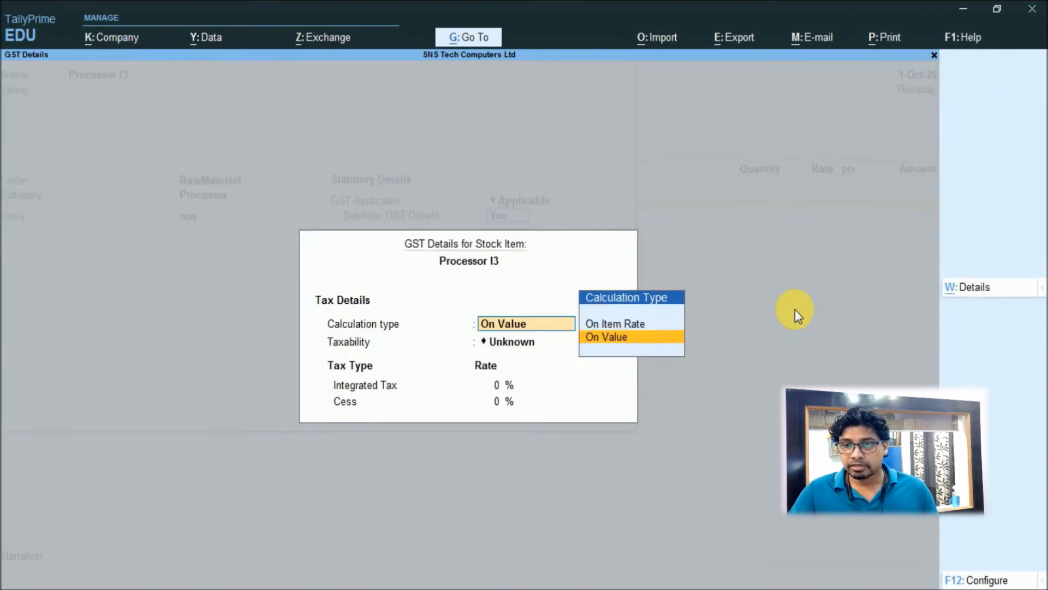
{"action": "key", "text": "Return"}
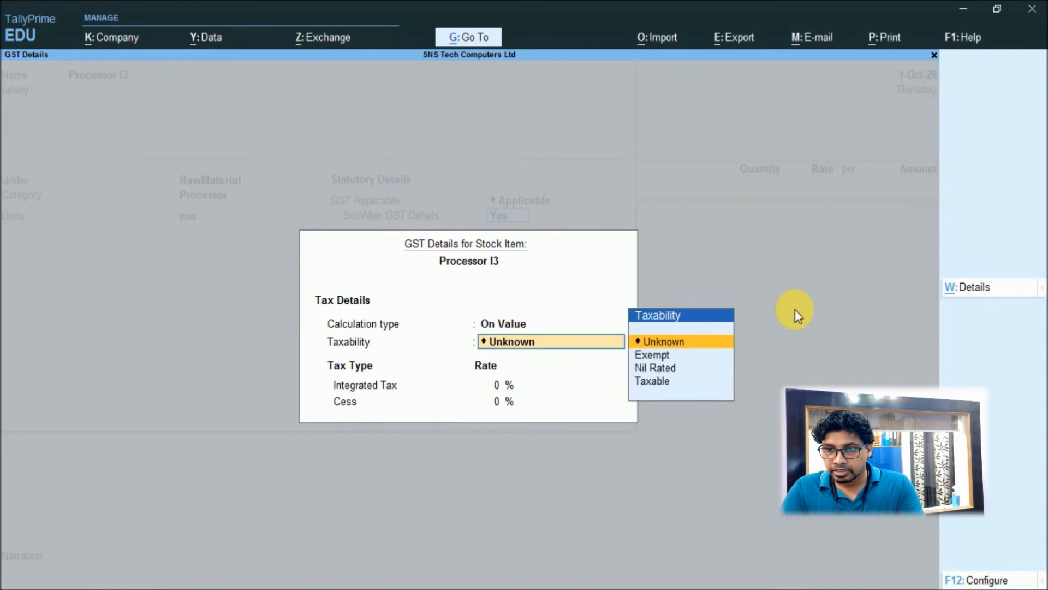
{"action": "key", "text": "Down"}
{"action": "key", "text": "Down"}
{"action": "key", "text": "Down"}
{"action": "key", "text": "Return"}
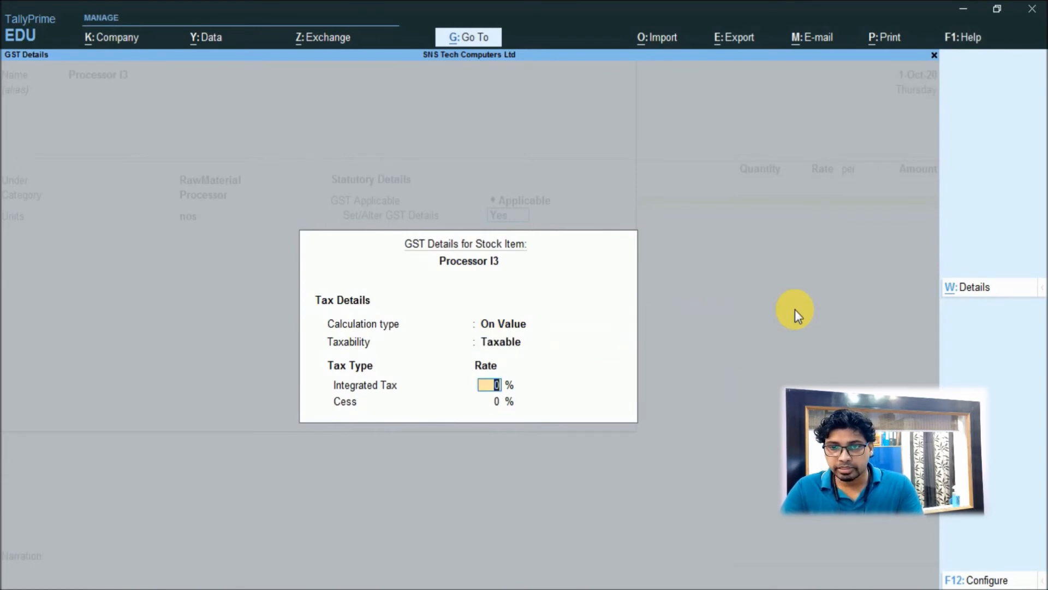
Step: Set Processor I3's integrated tax to 18% with no cess, and save the item as Goods without a rate of duty
{"action": "type", "text": "18"}
{"action": "key", "text": "Return"}
{"action": "key", "text": "Return"}
{"action": "key", "text": "Return"}
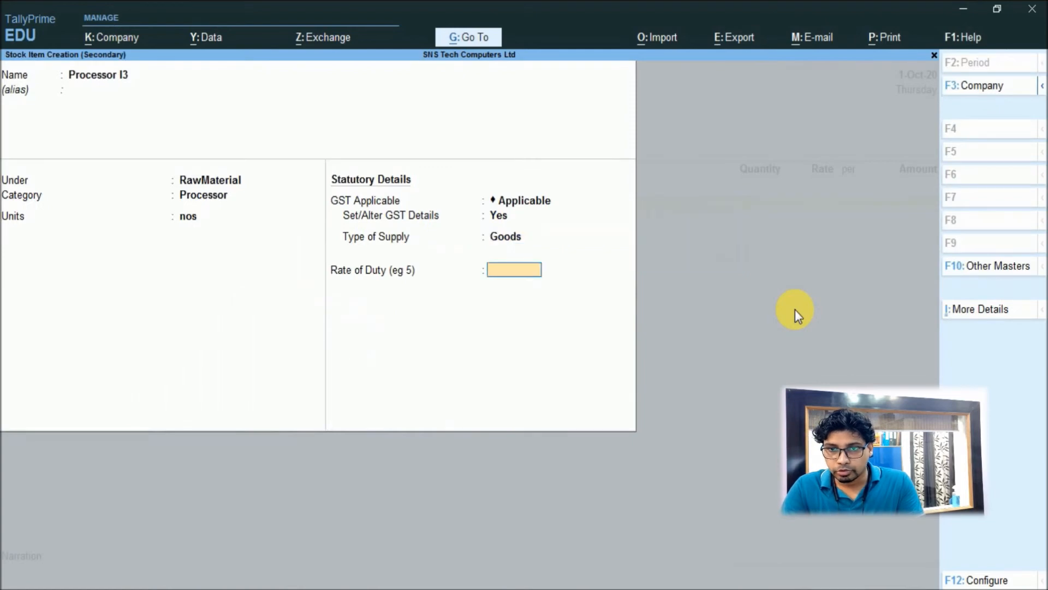
{"action": "key", "text": "Return"}
{"action": "key", "text": "Return"}
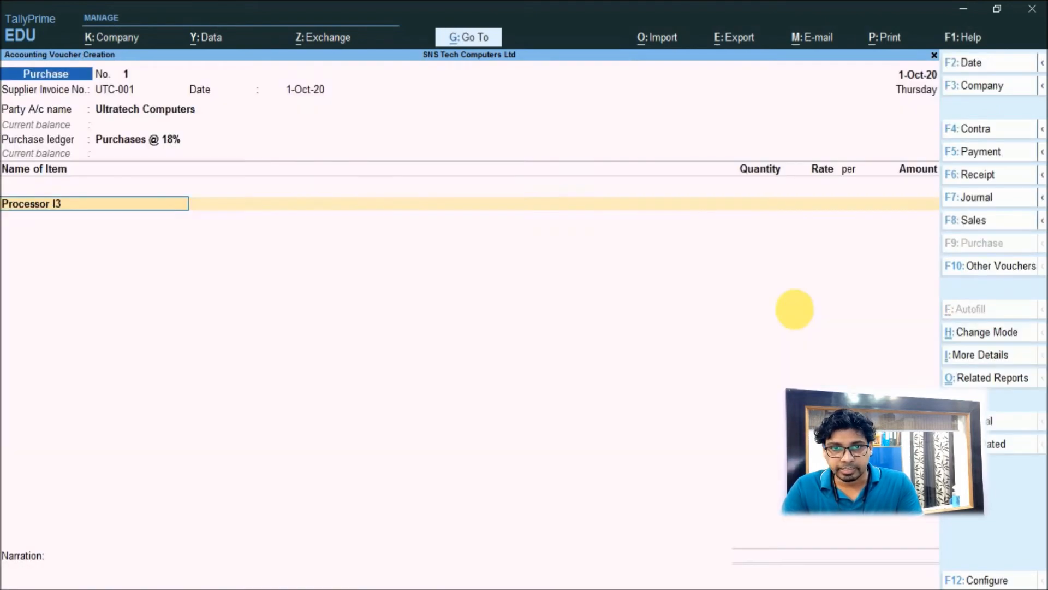
Step: Allocate 50 nos of Processor I3 to Raw Material Godown at a rate of 3700 and accept the item line
{"action": "key", "text": "Return"}
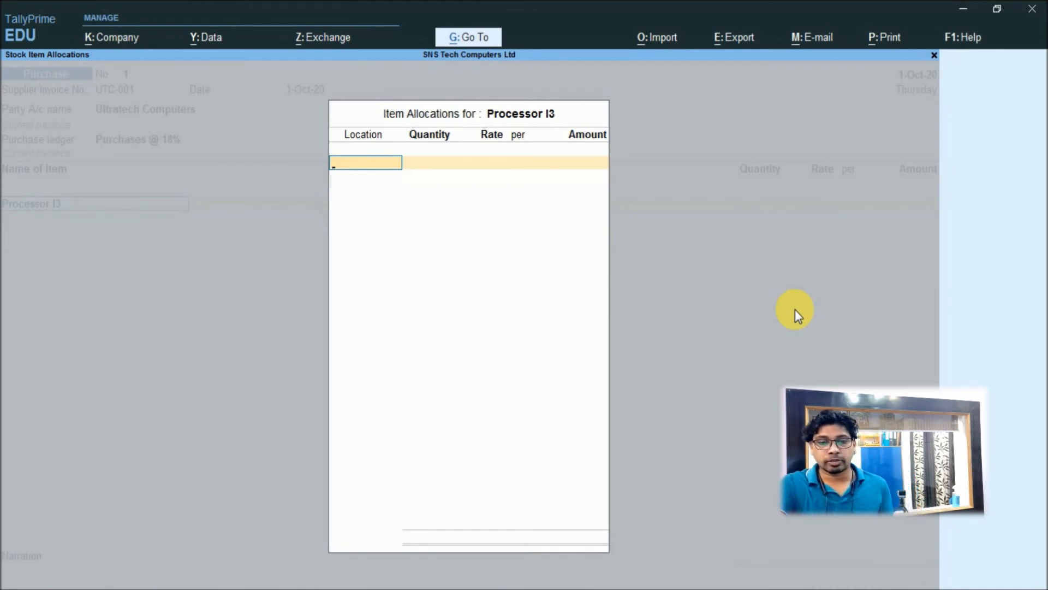
{"action": "type", "text": "Ra"}
{"action": "key", "text": "Return"}
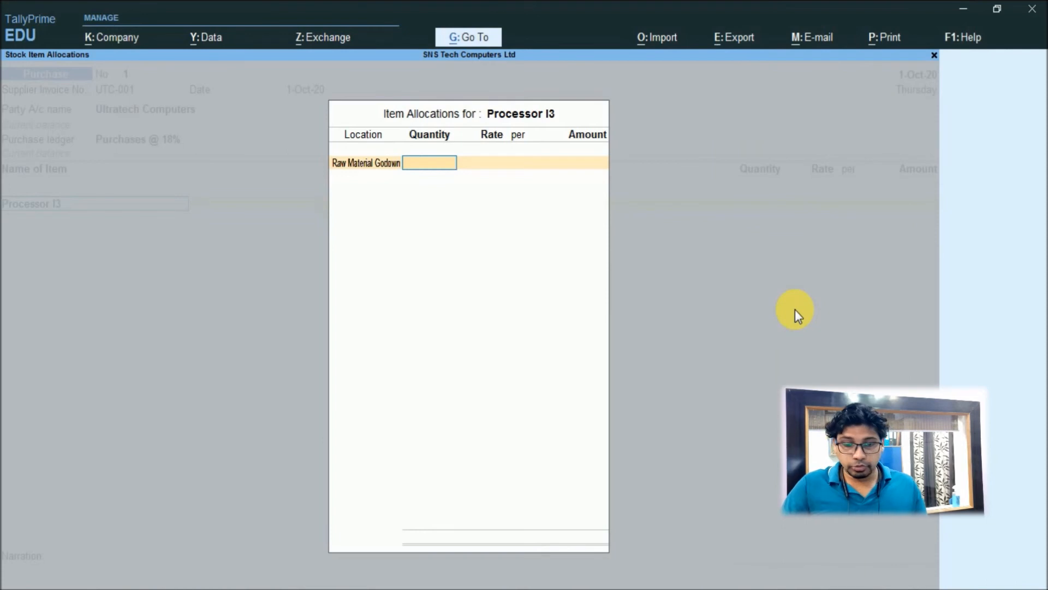
{"action": "type", "text": "50"}
{"action": "key", "text": "Return"}
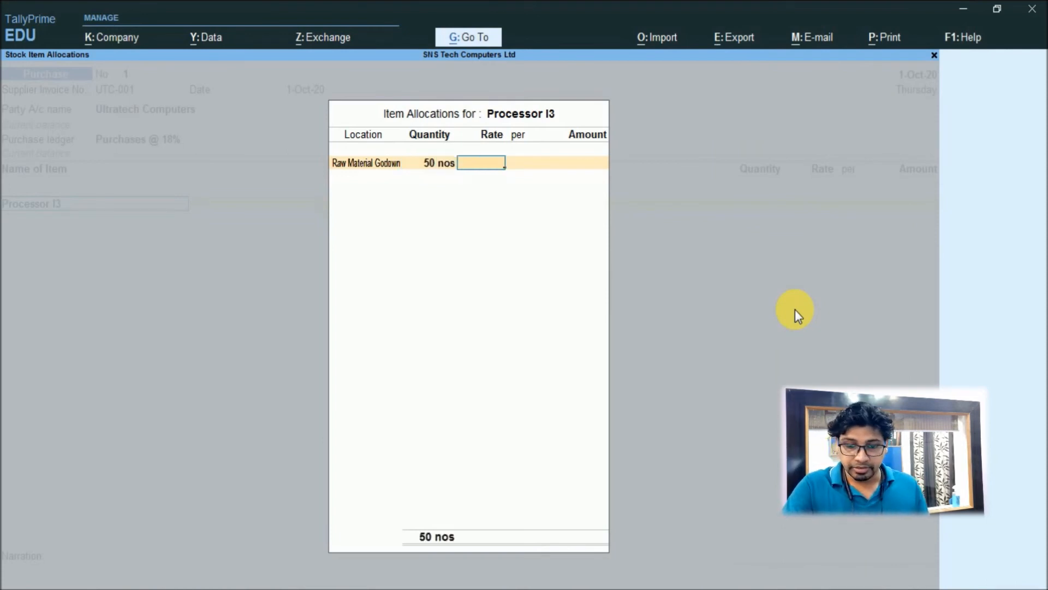
{"action": "type", "text": "3700"}
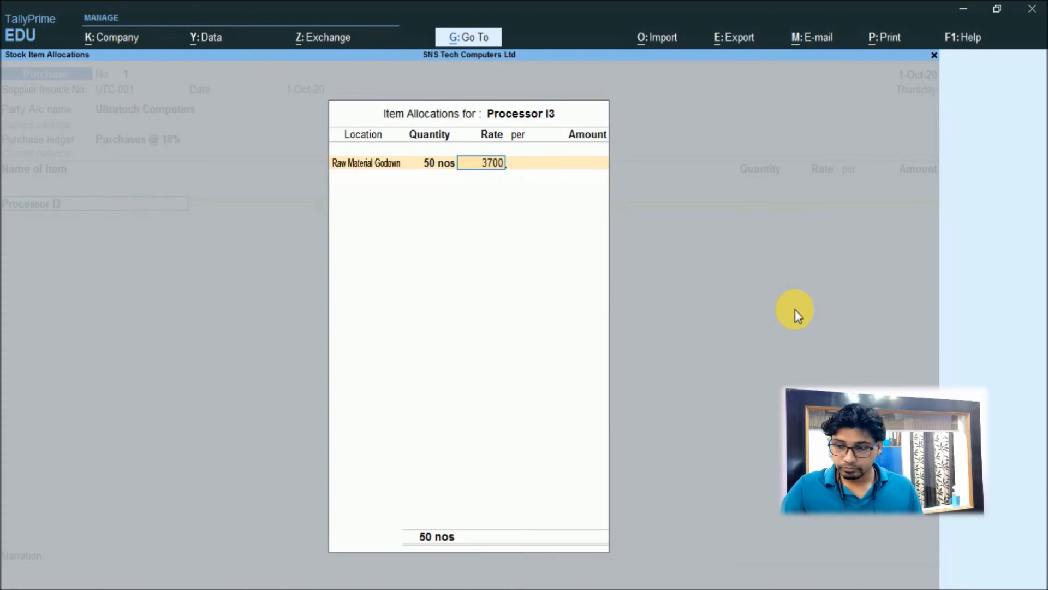
{"action": "key", "text": "Return"}
{"action": "key", "text": "Return"}
{"action": "key", "text": "Return"}
{"action": "key", "text": "Return"}
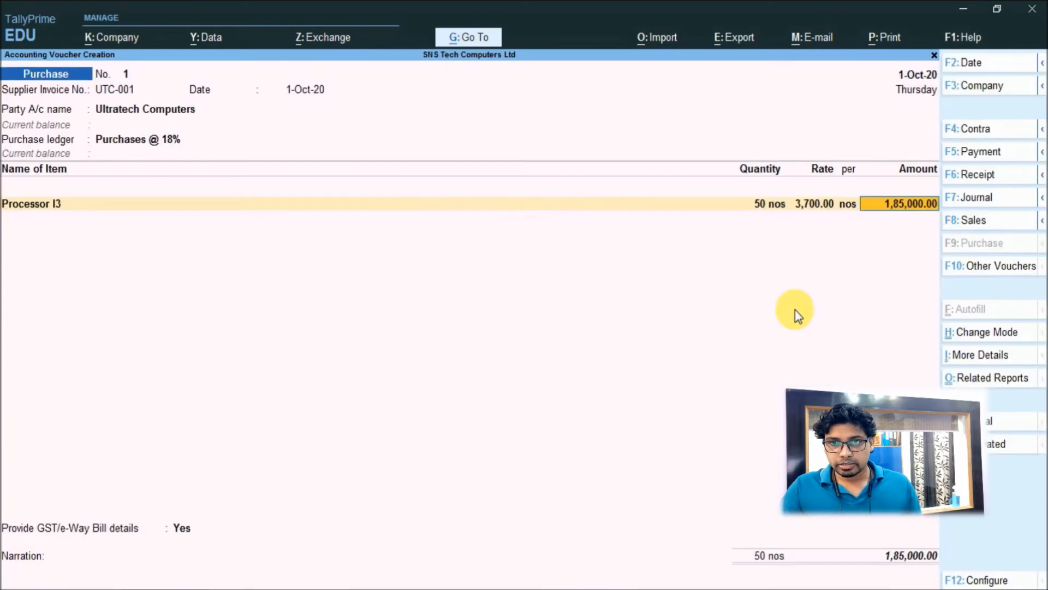
{"action": "key", "text": "Return"}
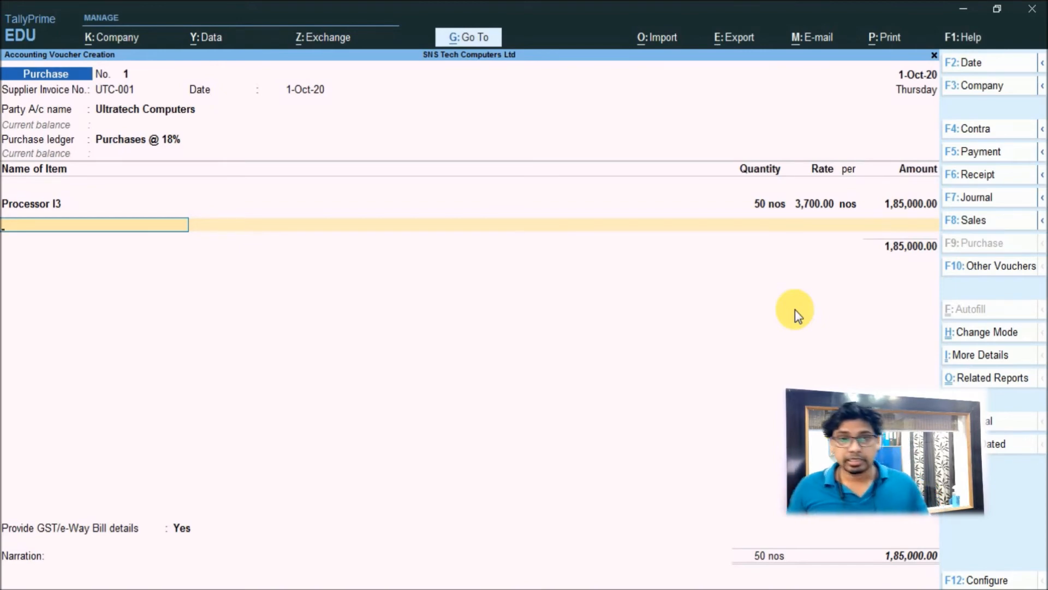
Step: Start a new stock item named Hard Disk from the second item line and place it under RawMaterial
{"action": "key", "text": "alt+c"}
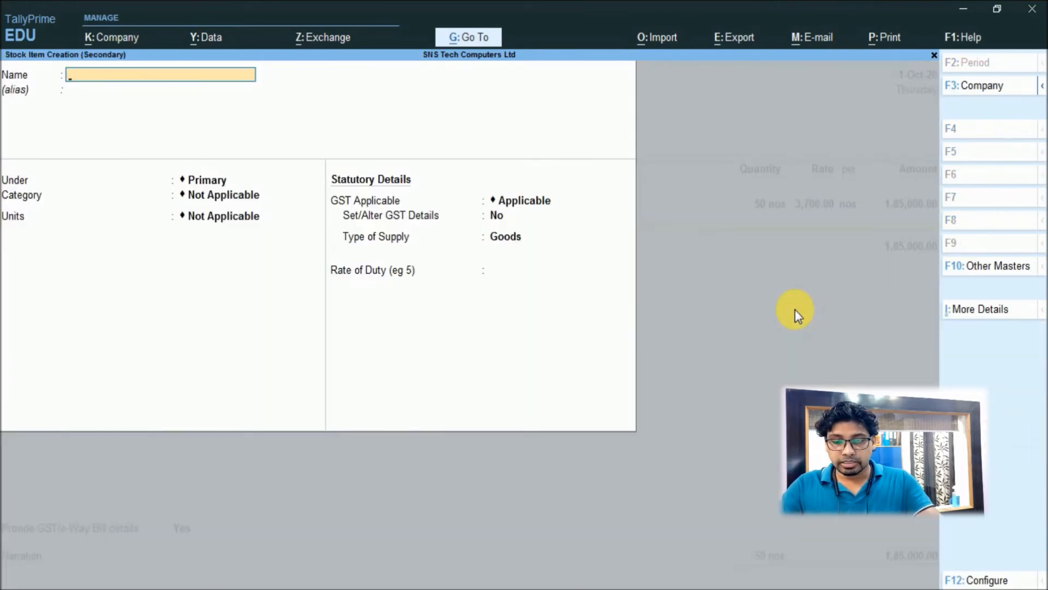
{"action": "type", "text": "Hard Disk"}
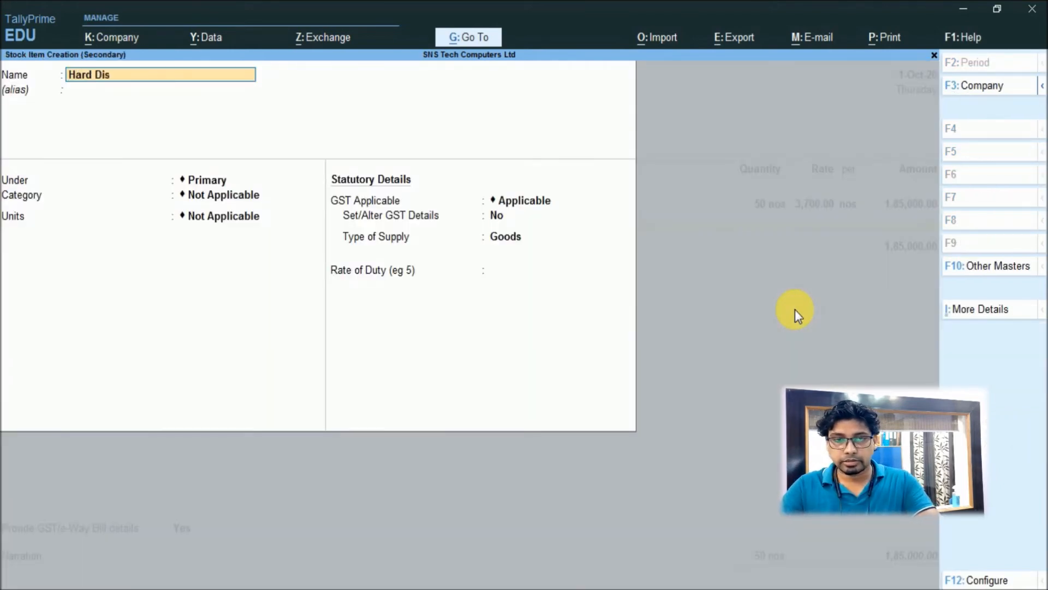
{"action": "key", "text": "Return"}
{"action": "key", "text": "Return"}
{"action": "key", "text": "Down"}
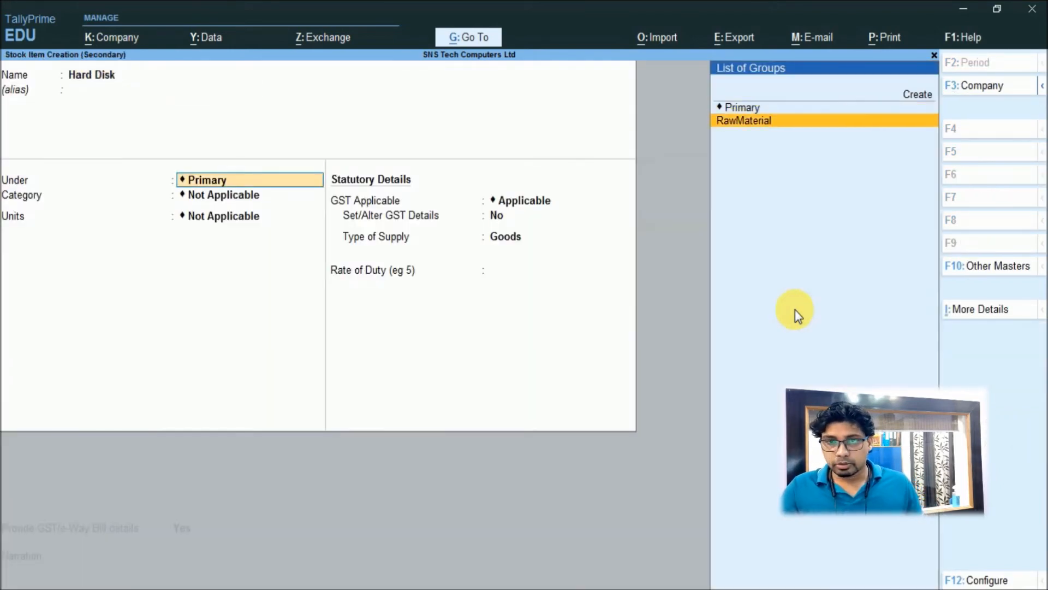
{"action": "key", "text": "Return"}
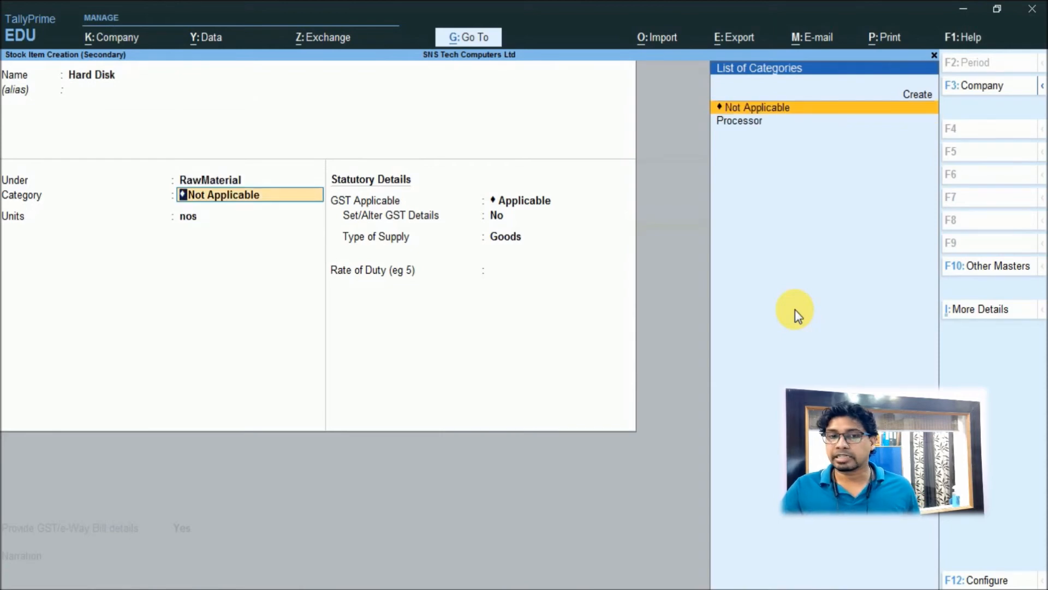
Step: Leave Hard Disk's category Not Applicable with unit nos, and set its GST details to On Value and Taxable
{"action": "key", "text": "Return"}
{"action": "key", "text": "Return"}
{"action": "key", "text": "Return"}
{"action": "type", "text": "y"}
{"action": "key", "text": "Return"}
{"action": "key", "text": "Return"}
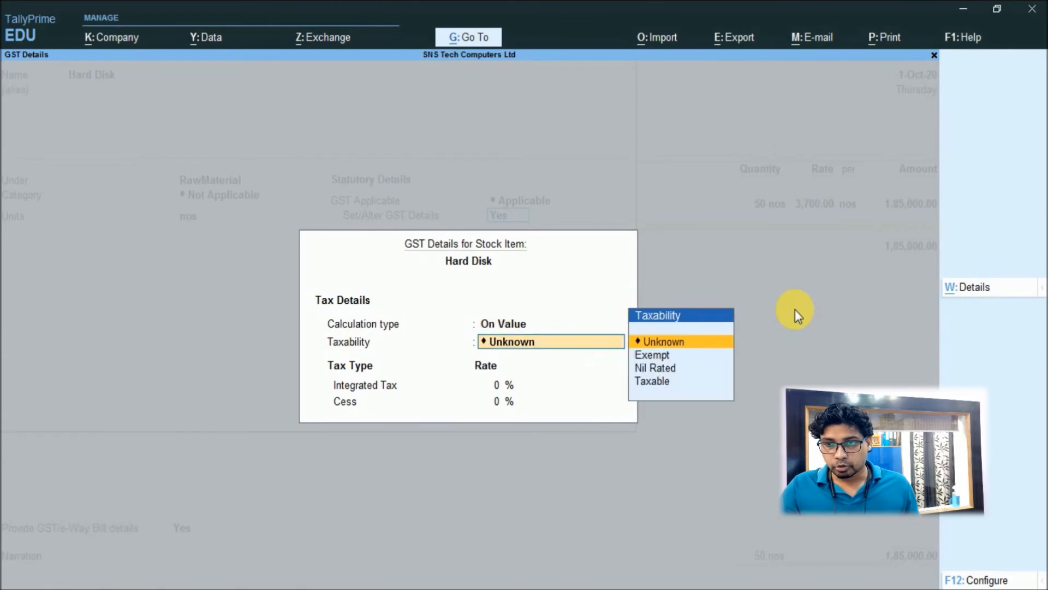
{"action": "key", "text": "Down"}
{"action": "key", "text": "Down"}
{"action": "key", "text": "Down"}
{"action": "key", "text": "Return"}
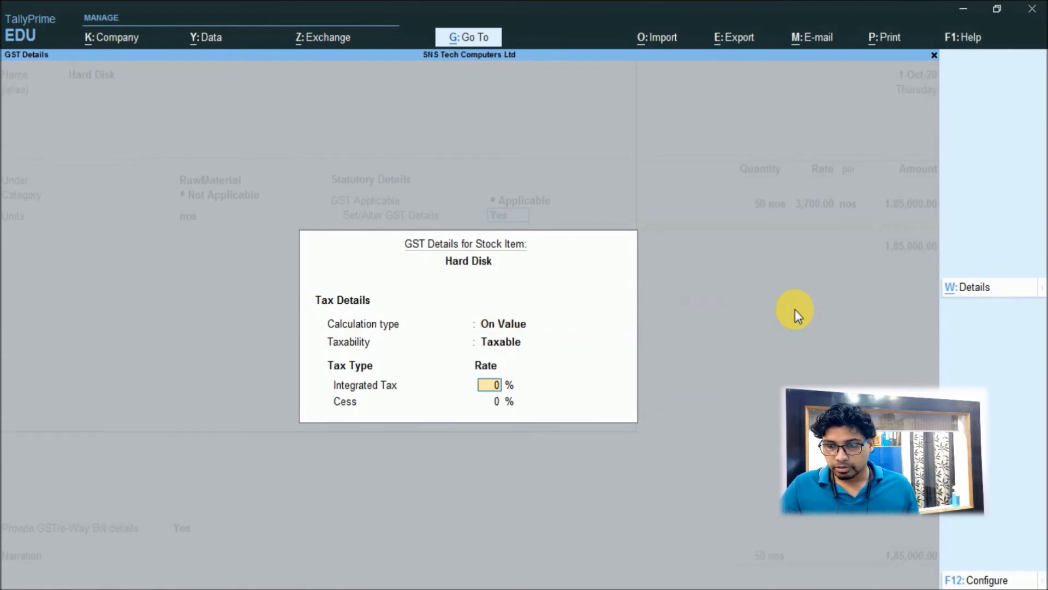
Step: Set Hard Disk's integrated tax to 18% with no cess, and save the item as Goods without a rate of duty
{"action": "type", "text": "18"}
{"action": "key", "text": "Return"}
{"action": "key", "text": "Return"}
{"action": "key", "text": "Return"}
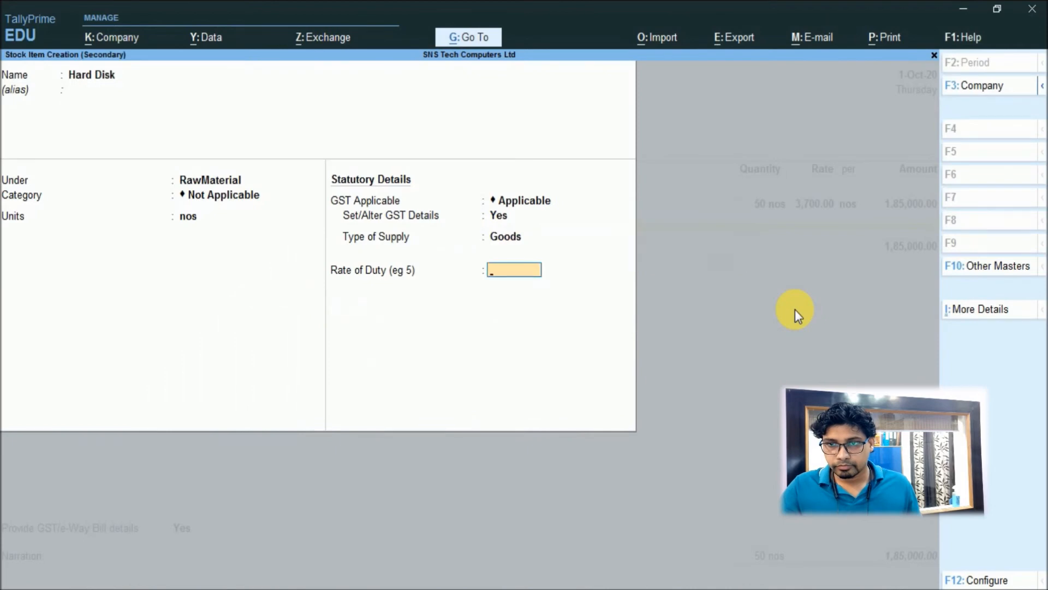
{"action": "key", "text": "Return"}
{"action": "key", "text": "Return"}
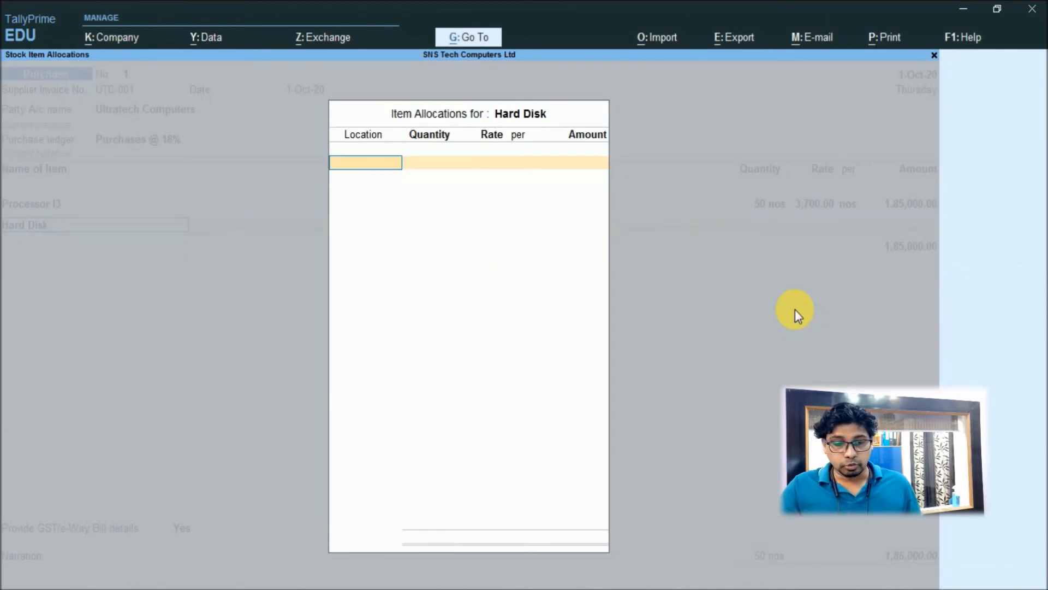
Step: Allocate 100 nos of Hard Disk to Raw Material Godown at a rate of 2300 and accept the item line
{"action": "type", "text": "r"}
{"action": "key", "text": "Return"}
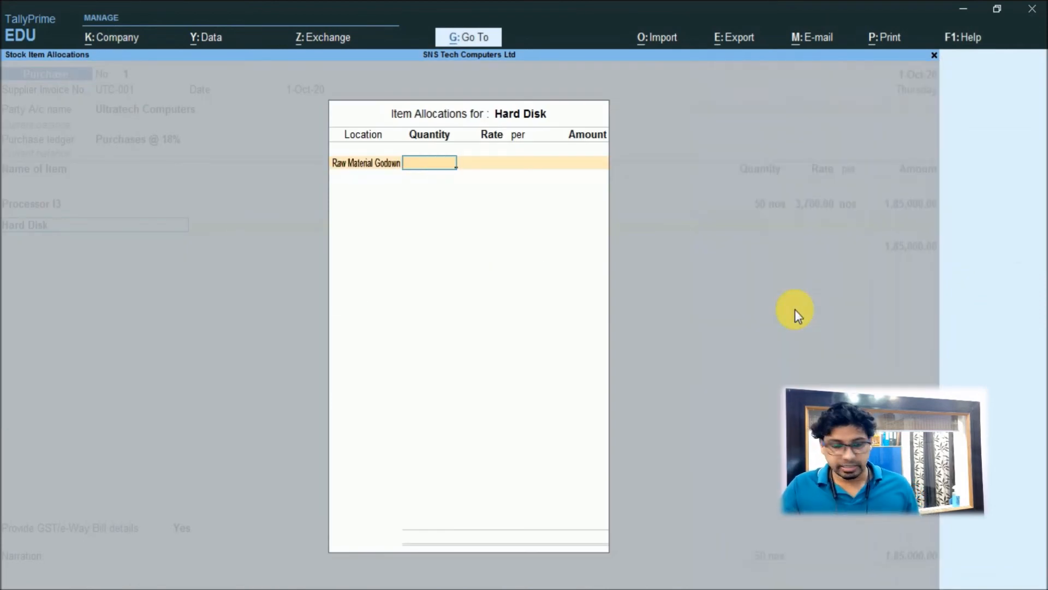
{"action": "type", "text": "100"}
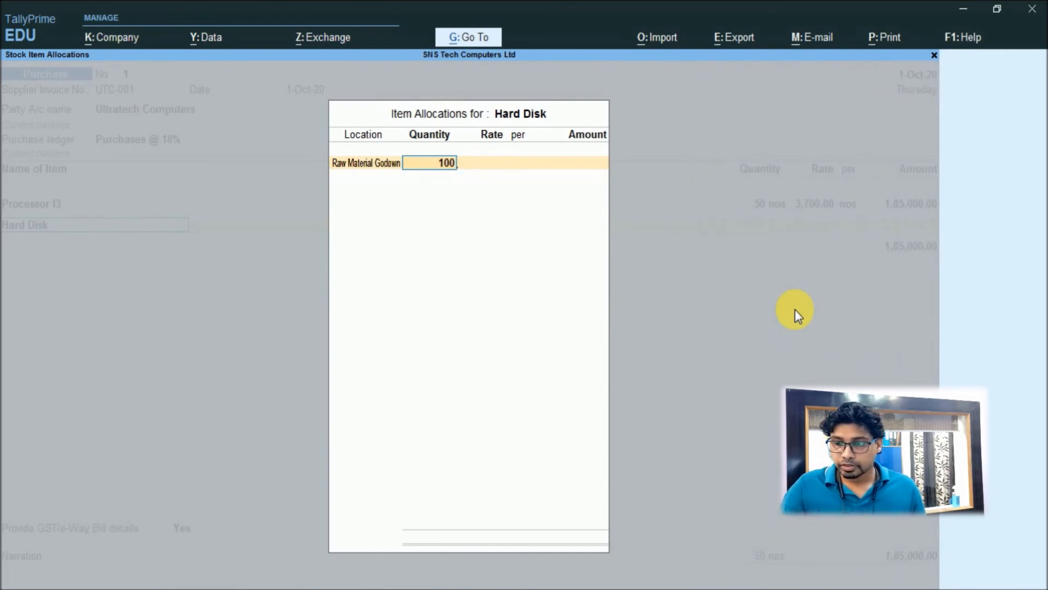
{"action": "key", "text": "Return"}
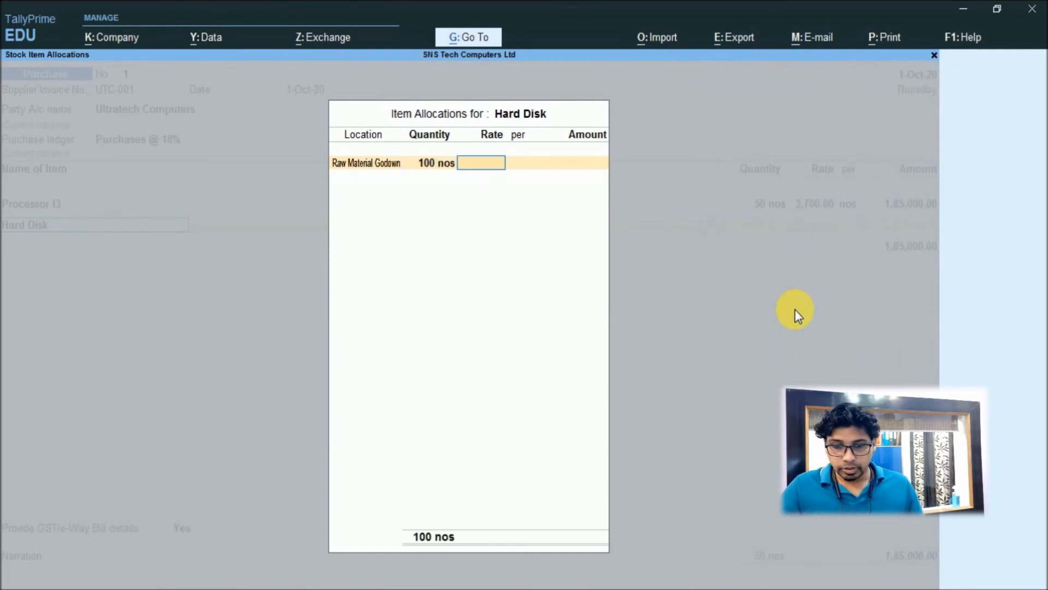
{"action": "type", "text": "2300"}
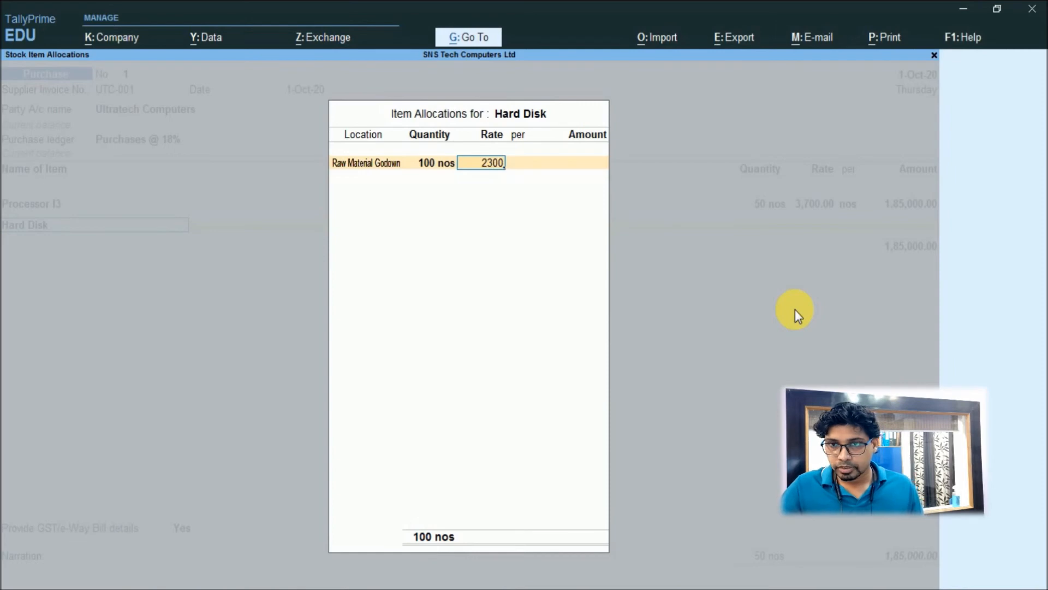
{"action": "key", "text": "Return"}
{"action": "key", "text": "Return"}
{"action": "key", "text": "Return"}
{"action": "key", "text": "Return"}
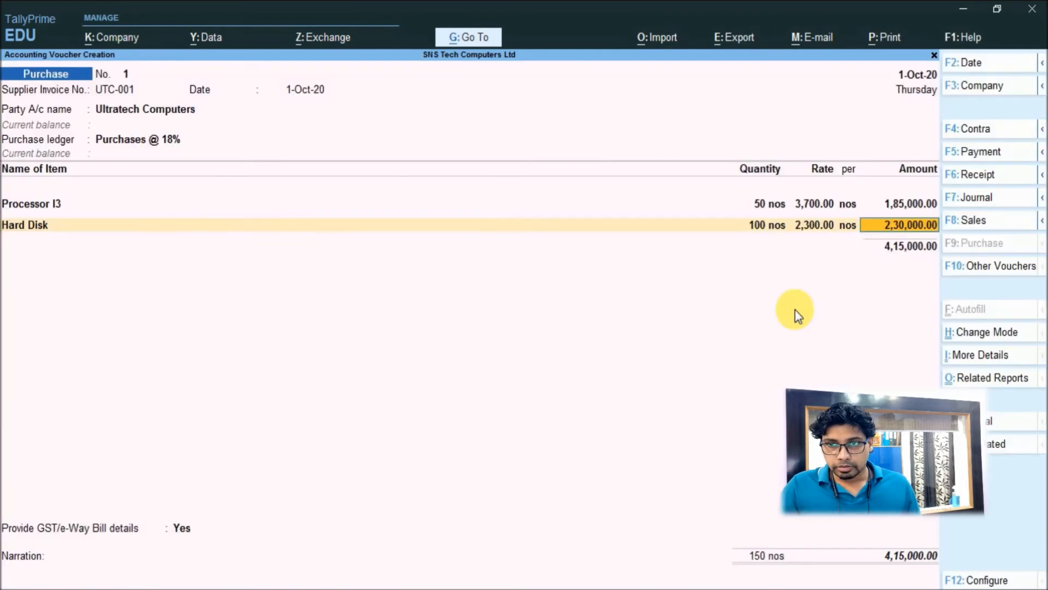
{"action": "key", "text": "Return"}
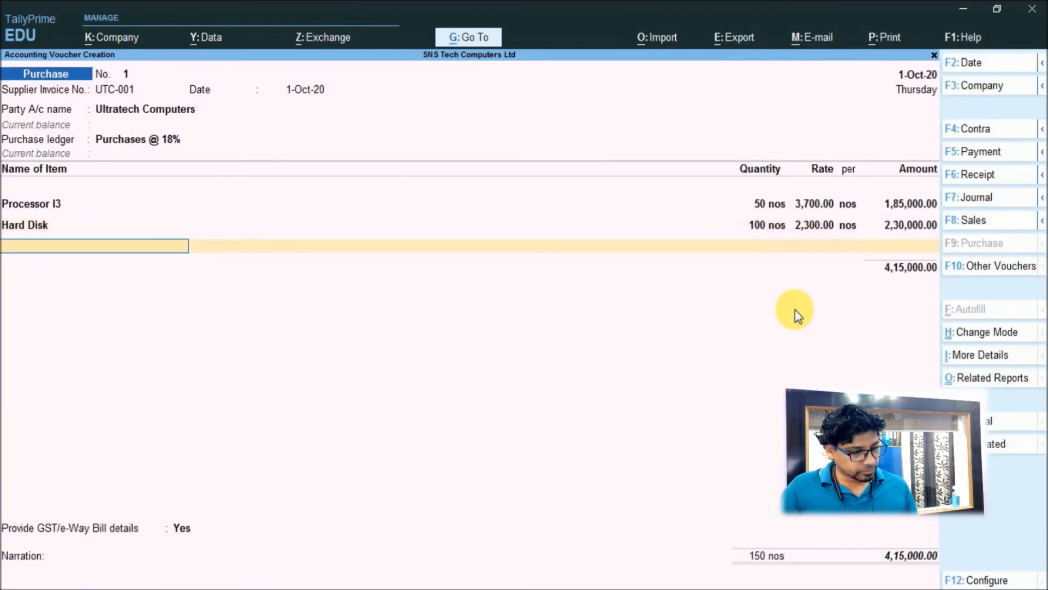
Step: Start a new stock item named Monitor from the third item line, under RawMaterial with category Not Applicable and unit nos
{"action": "key", "text": "alt+c"}
{"action": "type", "text": "Monitor"}
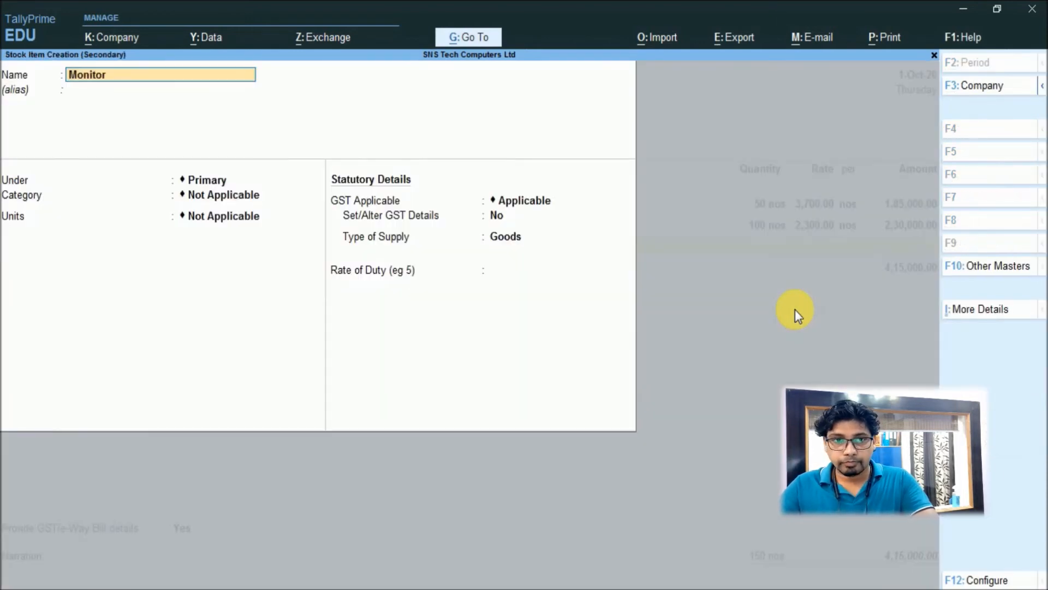
{"action": "key", "text": "Return"}
{"action": "key", "text": "Return"}
{"action": "key", "text": "Down"}
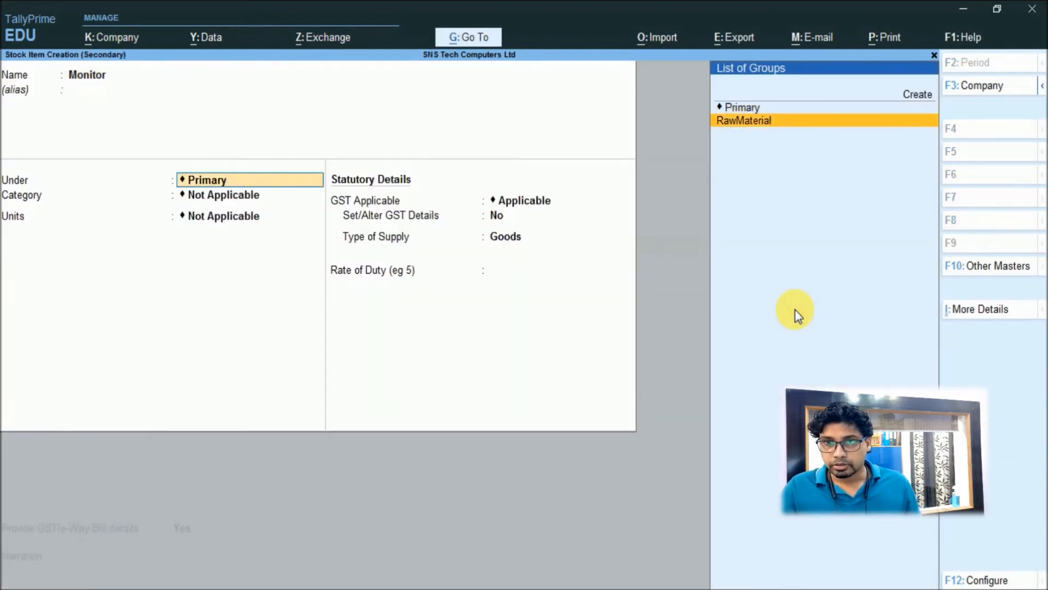
{"action": "key", "text": "Return"}
{"action": "key", "text": "Return"}
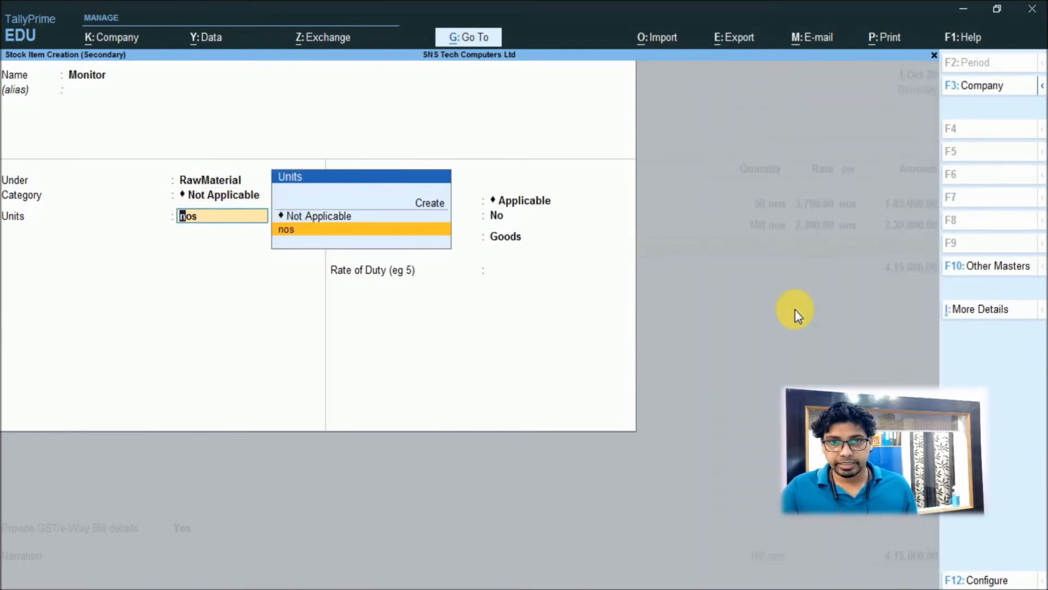
{"action": "key", "text": "Return"}
Step: Keep GST Applicable for Monitor and set its GST details to calculation type On Value and taxability Taxable
{"action": "key", "text": "Return"}
{"action": "key", "text": "y"}
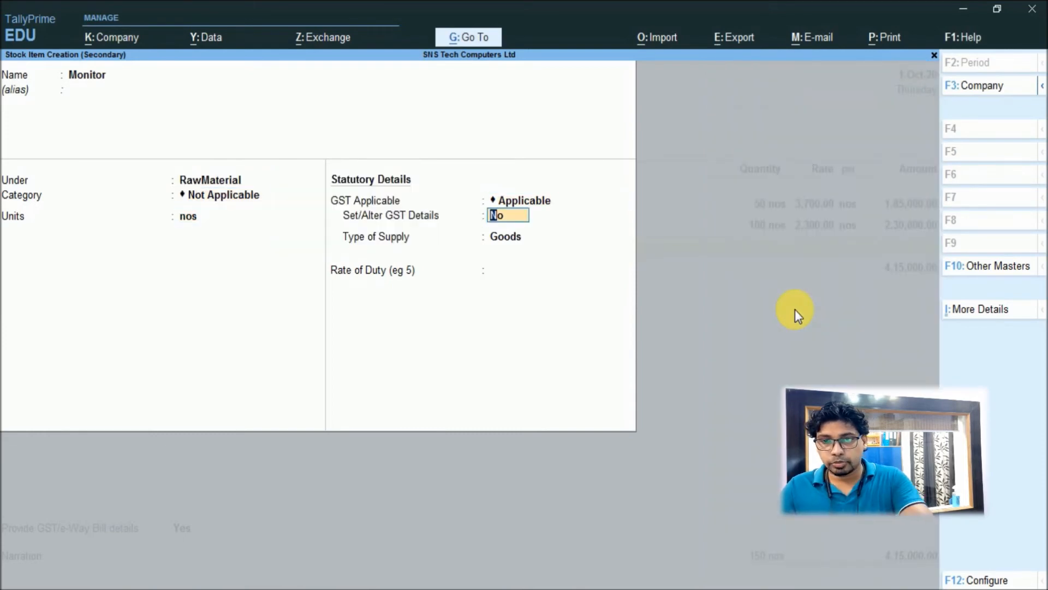
{"action": "key", "text": "Return"}
{"action": "key", "text": "Return"}
{"action": "key", "text": "Down"}
{"action": "key", "text": "Down"}
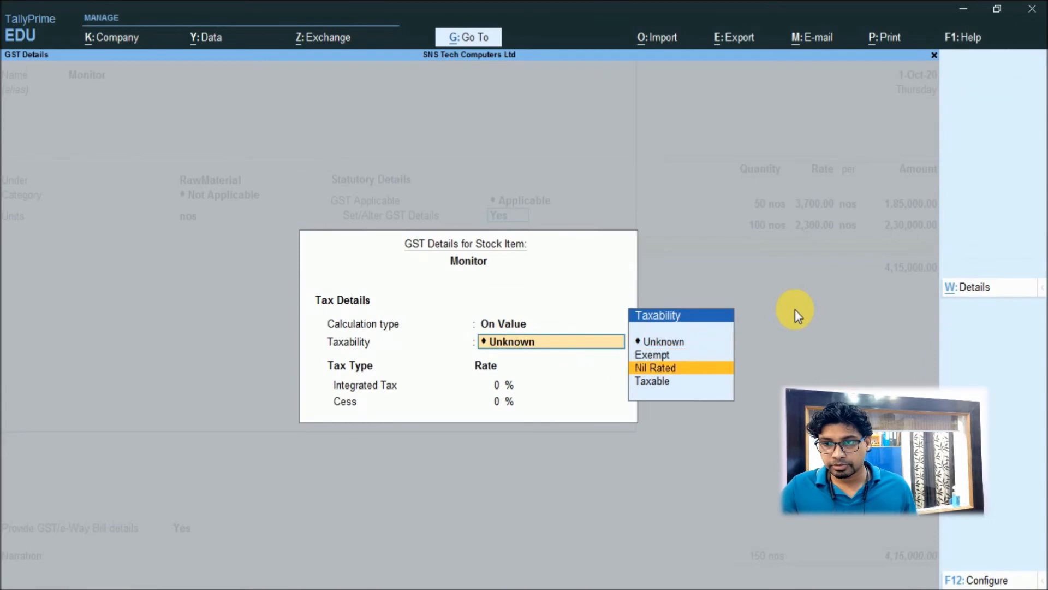
{"action": "key", "text": "Down"}
{"action": "key", "text": "Return"}
Step: Set Monitor's integrated tax to 18% with no cess, and save the item as Goods without a rate of duty
{"action": "type", "text": "18"}
{"action": "key", "text": "Return"}
{"action": "key", "text": "Return"}
{"action": "key", "text": "Return"}
{"action": "key", "text": "Return"}
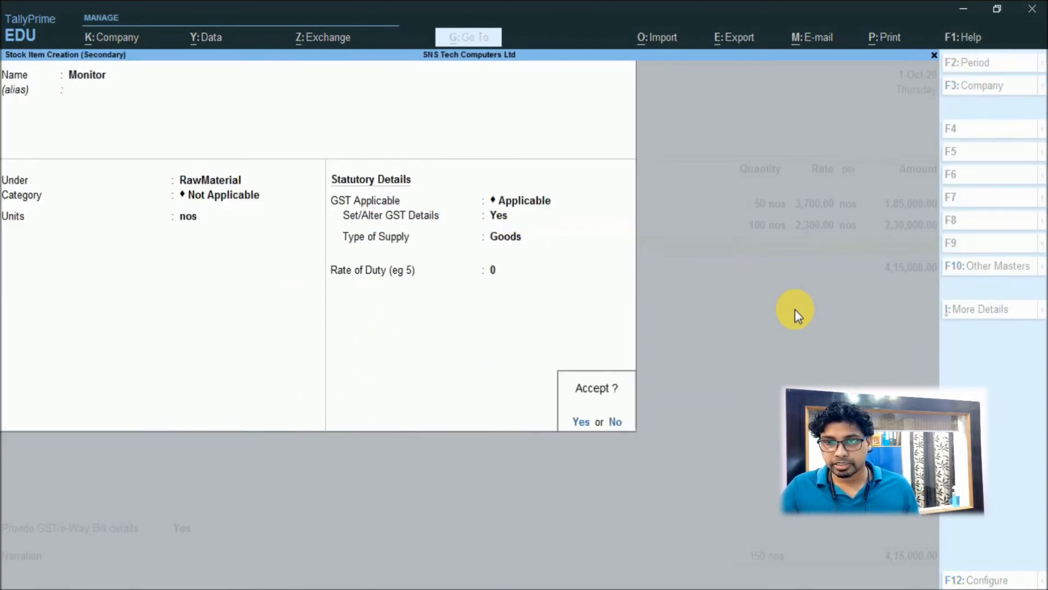
{"action": "key", "text": "y"}
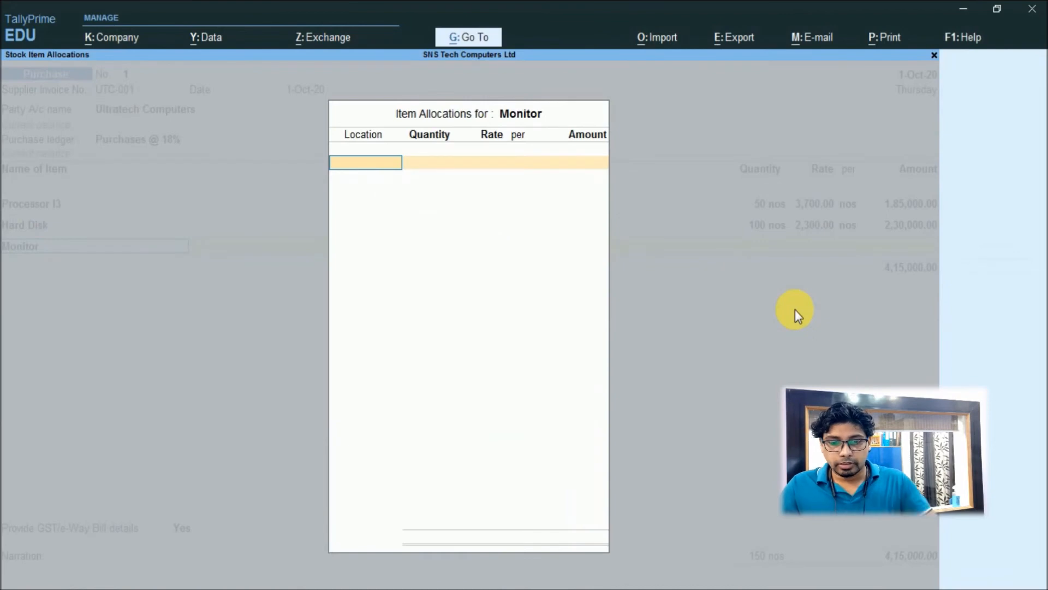
Step: Allocate 110 nos of Monitor to Raw Material Godown at a rate of 3500 and accept the item line
{"action": "type", "text": "r"}
{"action": "key", "text": "Return"}
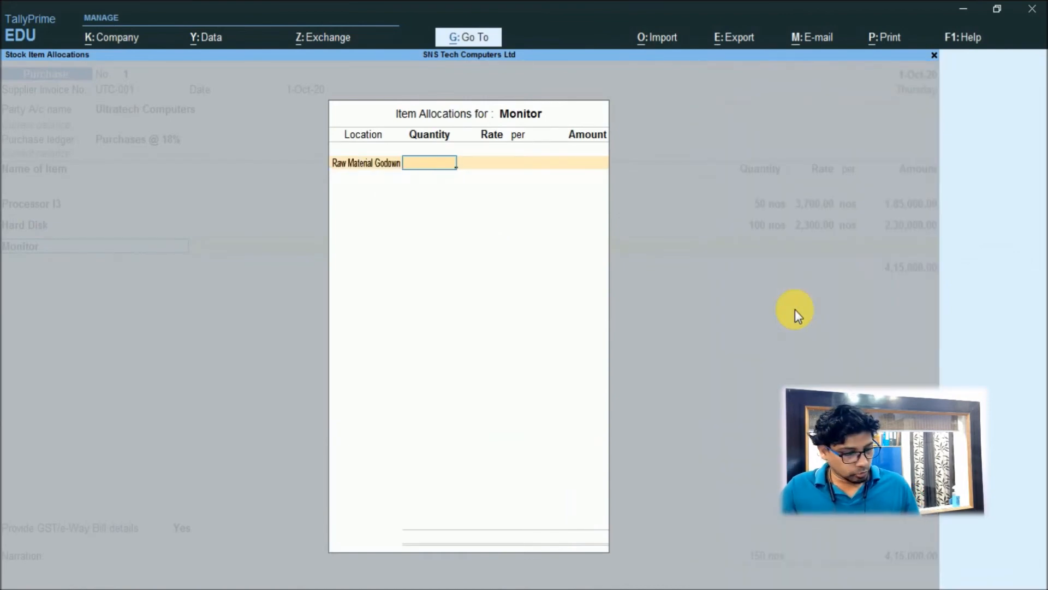
{"action": "type", "text": "110"}
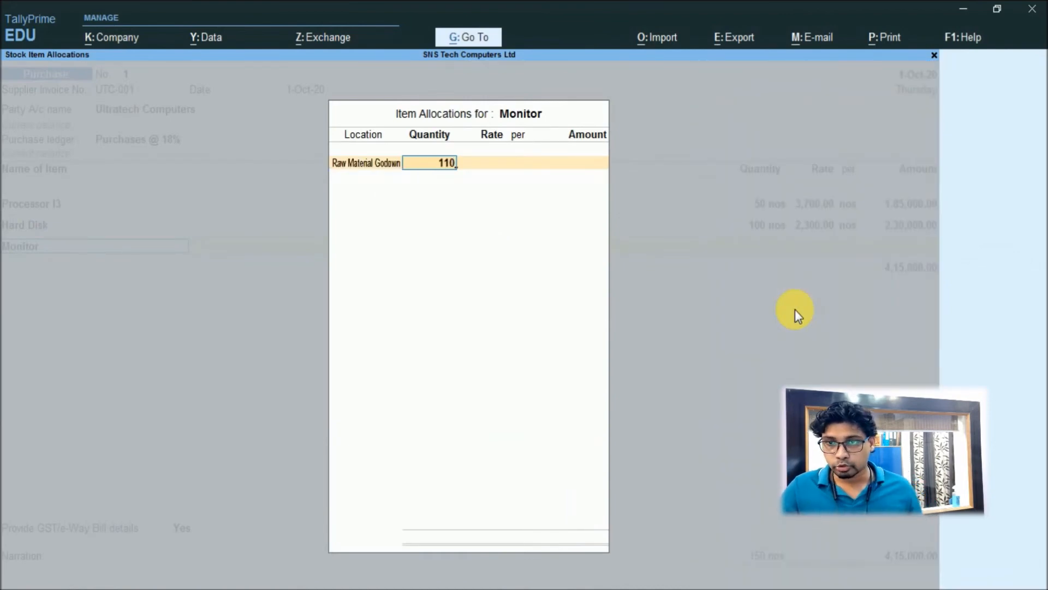
{"action": "key", "text": "Return"}
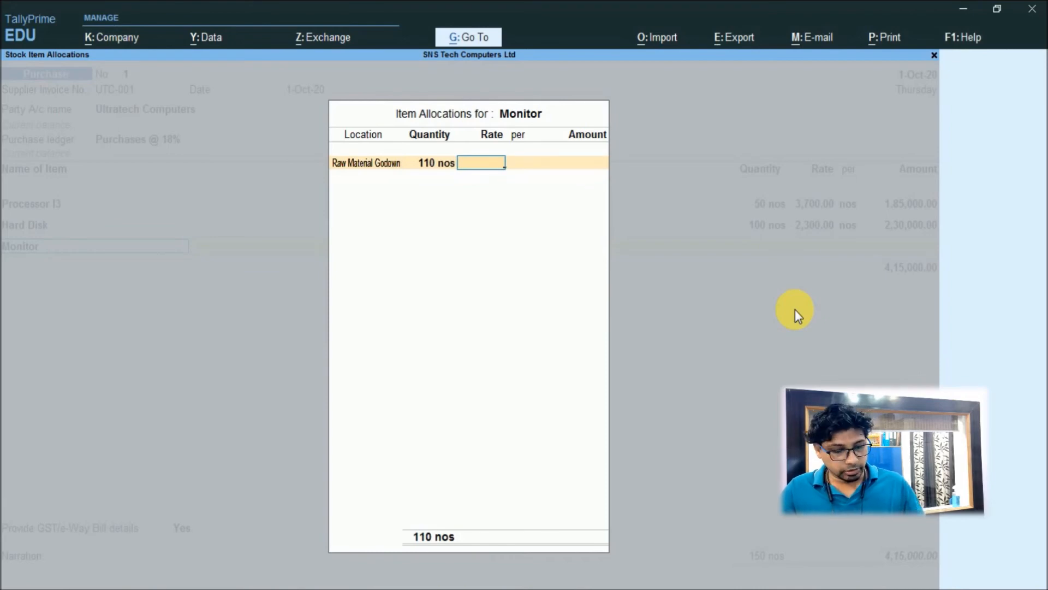
{"action": "type", "text": "3500"}
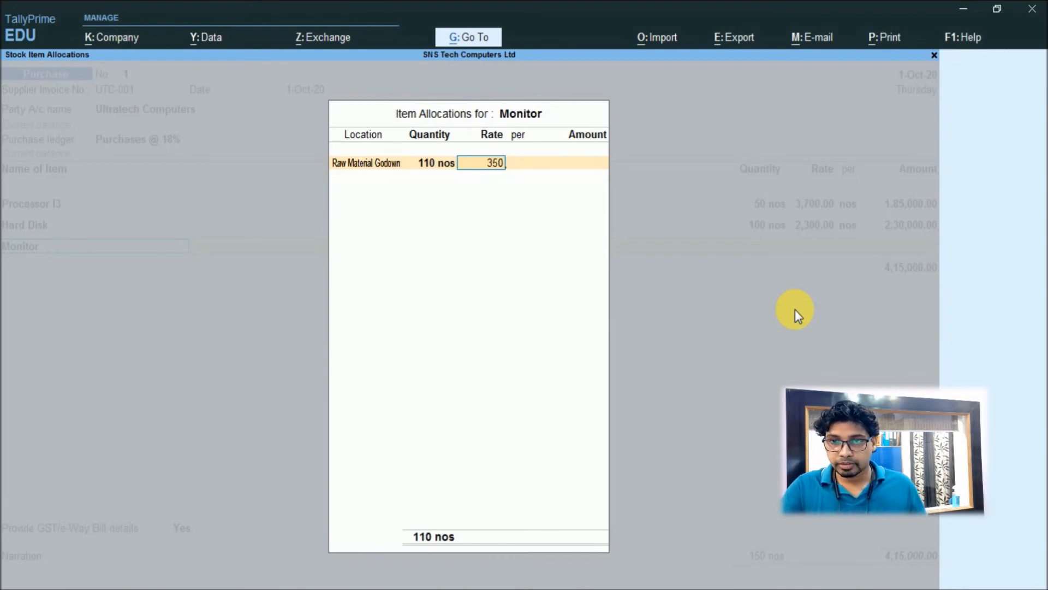
{"action": "key", "text": "Return"}
{"action": "key", "text": "Return"}
{"action": "key", "text": "Return"}
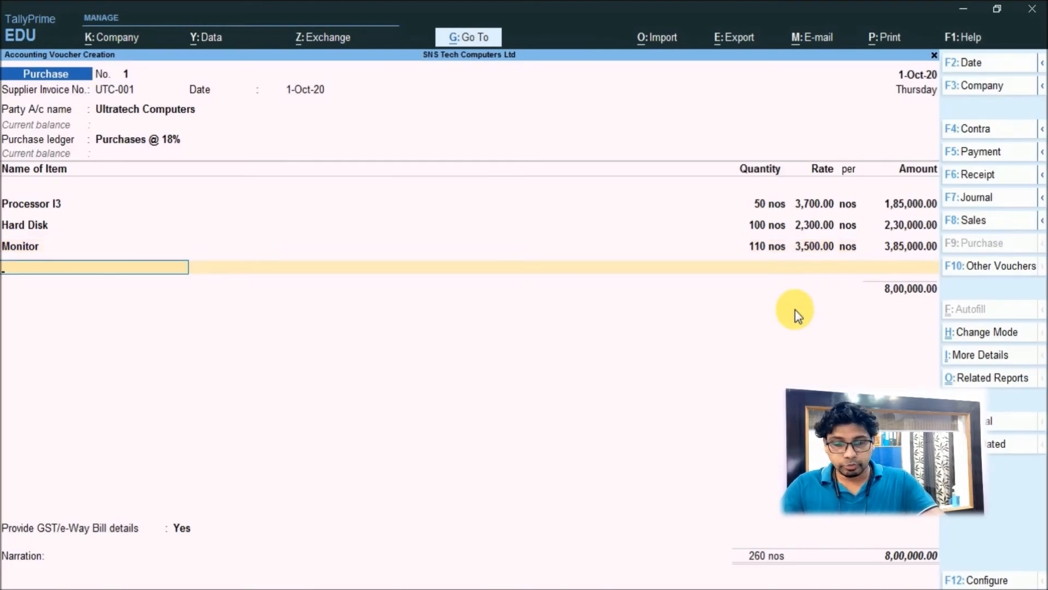
Step: Start a new stock item named Processor I5 from the fourth item line
{"action": "key", "text": "alt+c"}
{"action": "type", "text": "Processor"}
{"action": "key", "text": "Return"}
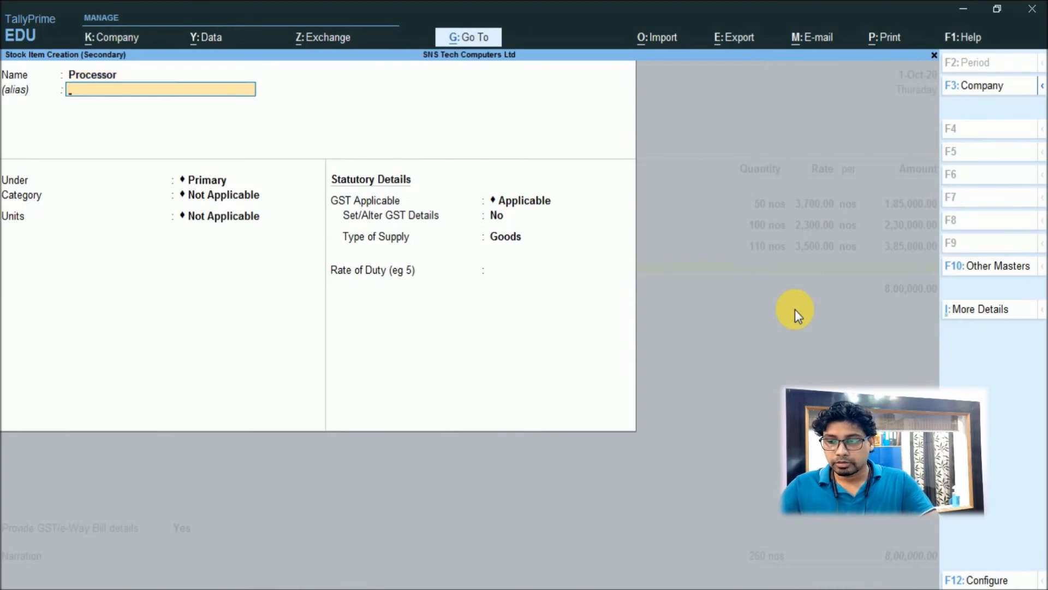
{"action": "key", "text": "BackSpace"}
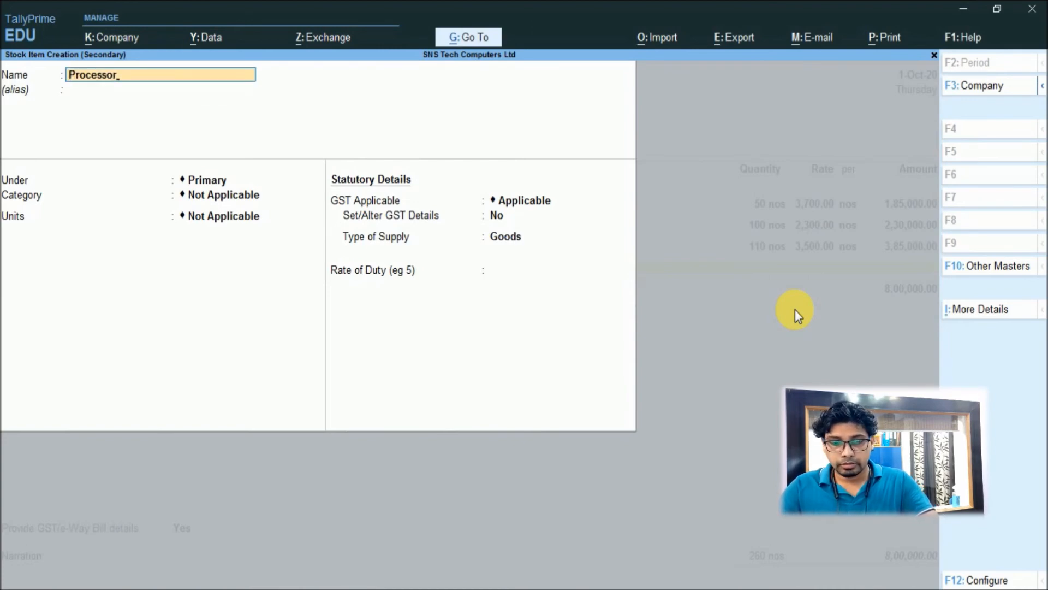
{"action": "type", "text": "I5"}
{"action": "key", "text": "Return"}
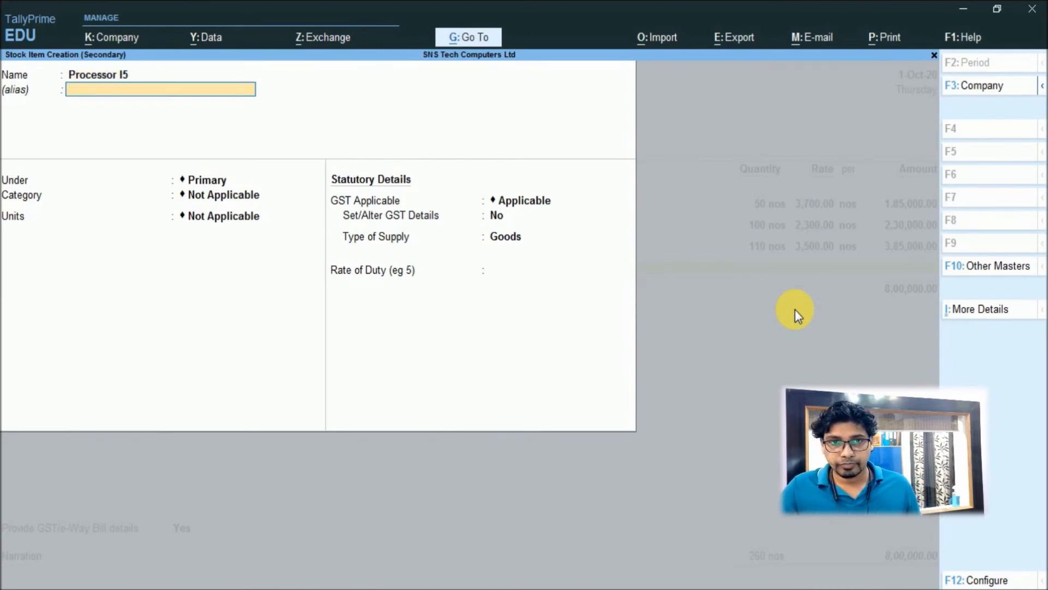
Step: Place Processor I5 under RawMaterial without an alias, with category Processor and unit nos
{"action": "key", "text": "Return"}
{"action": "key", "text": "Down"}
{"action": "key", "text": "Return"}
{"action": "key", "text": "Down"}
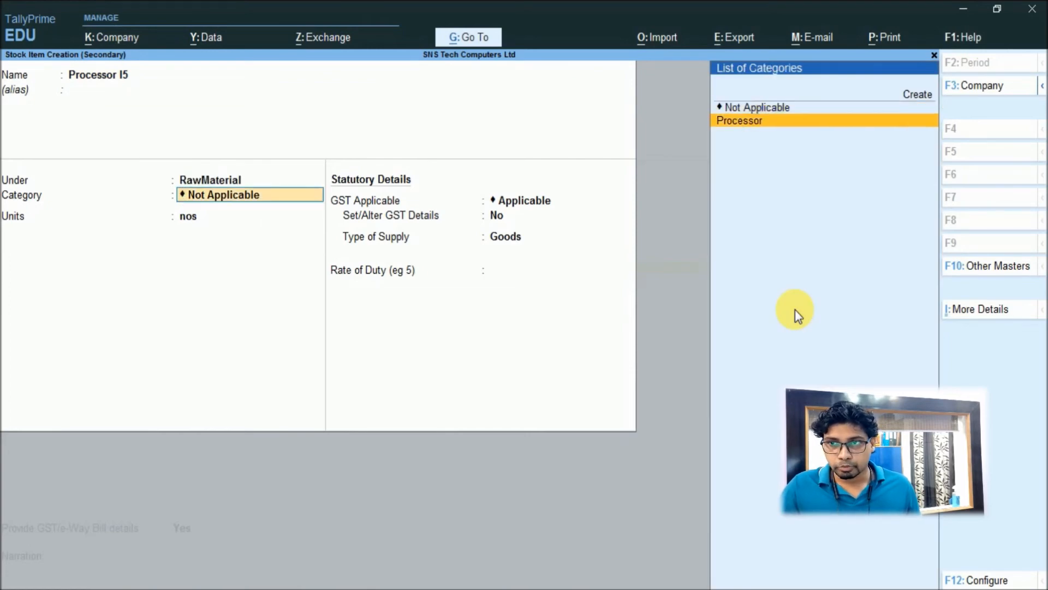
{"action": "key", "text": "Return"}
{"action": "key", "text": "Return"}
Step: Keep GST Applicable for Processor I5 and set its GST details to calculation type On Value and taxability Taxable
{"action": "key", "text": "Return"}
{"action": "type", "text": "y"}
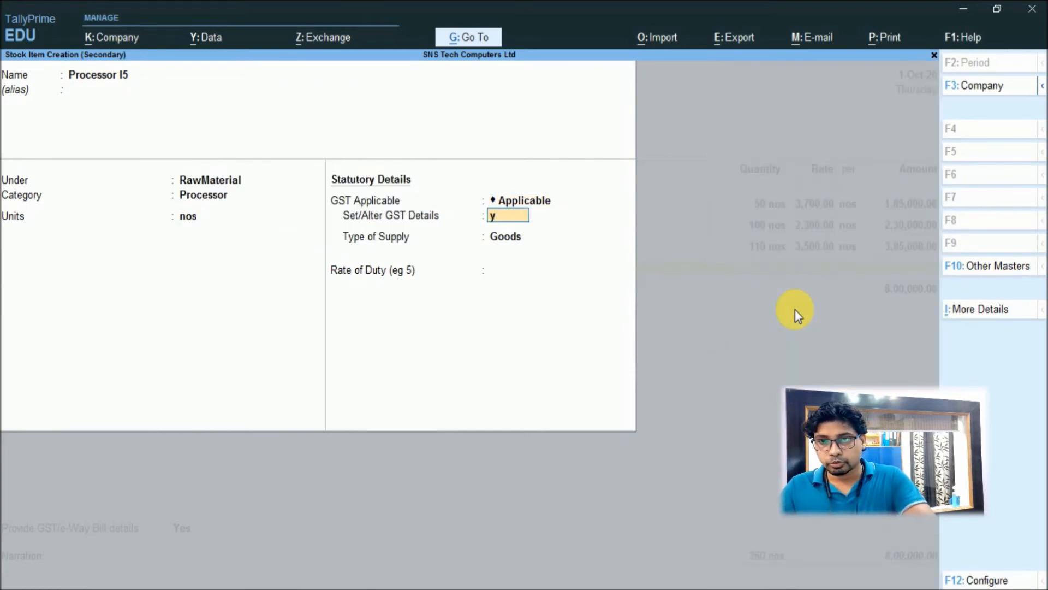
{"action": "key", "text": "Return"}
{"action": "key", "text": "Return"}
{"action": "key", "text": "Down"}
{"action": "key", "text": "Down"}
{"action": "key", "text": "Down"}
{"action": "key", "text": "Return"}
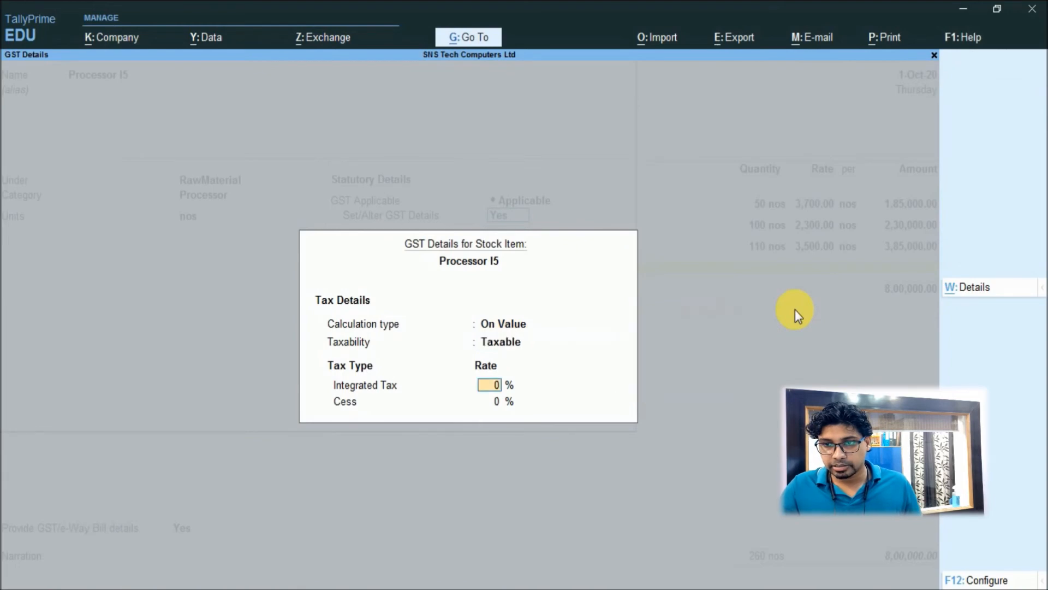
Step: Set Processor I5's integrated tax to 18% with no cess, and save the item as Goods without a rate of duty
{"action": "type", "text": "18"}
{"action": "key", "text": "Return"}
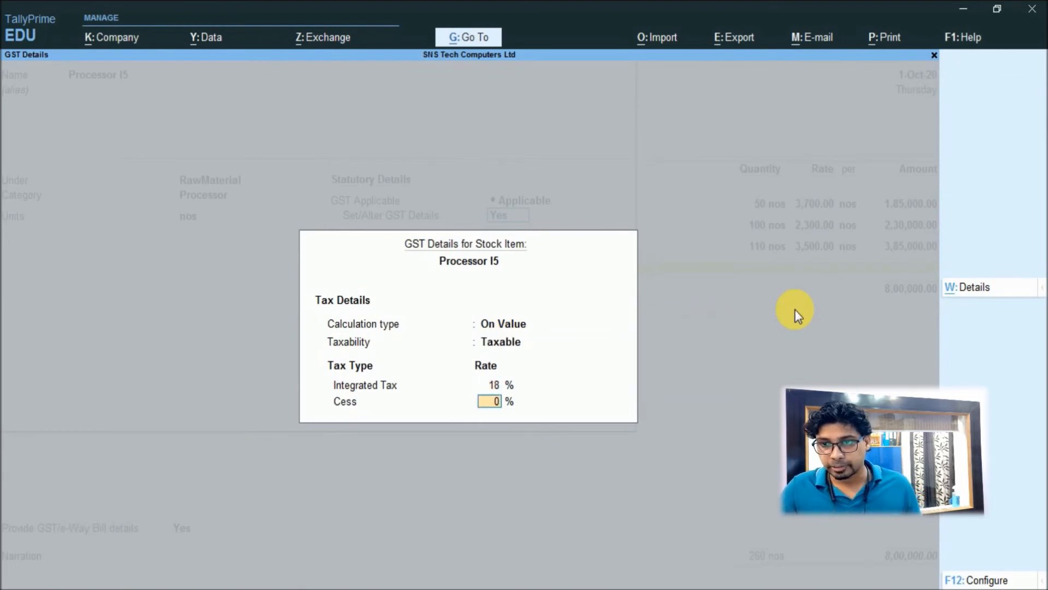
{"action": "key", "text": "Return"}
{"action": "key", "text": "Return"}
{"action": "key", "text": "Return"}
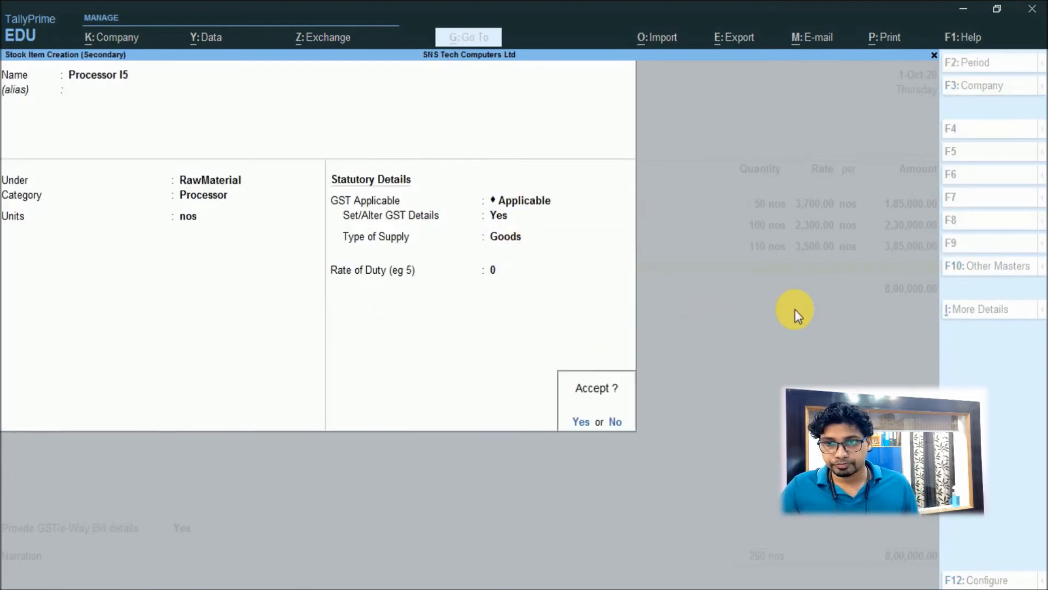
{"action": "key", "text": "Return"}
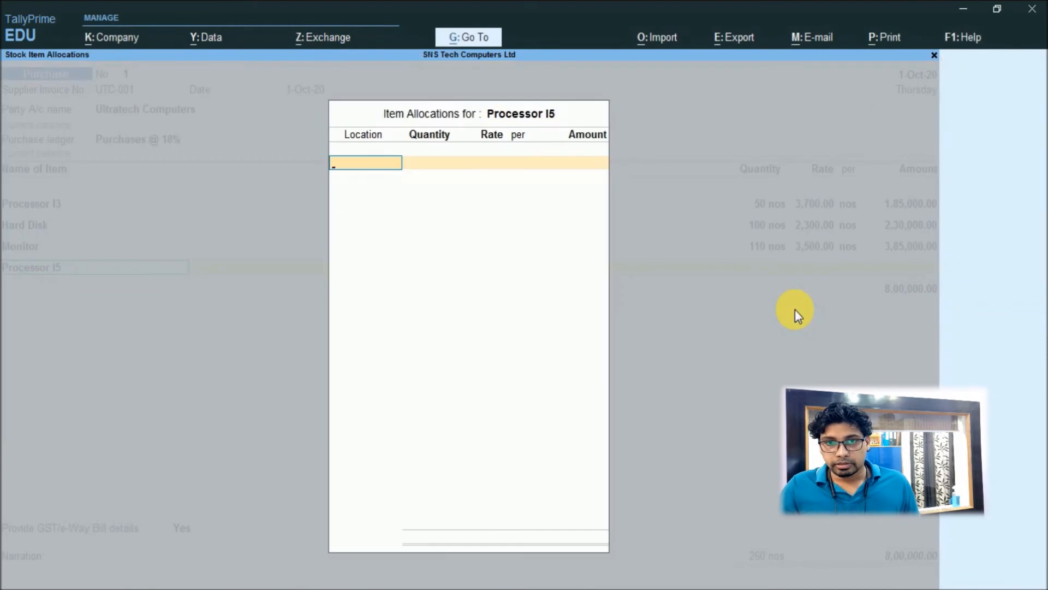
Step: Allocate 50 nos of Processor I5 to Raw Material Godown at a rate of 5700 and accept the item line
{"action": "type", "text": "R"}
{"action": "key", "text": "Return"}
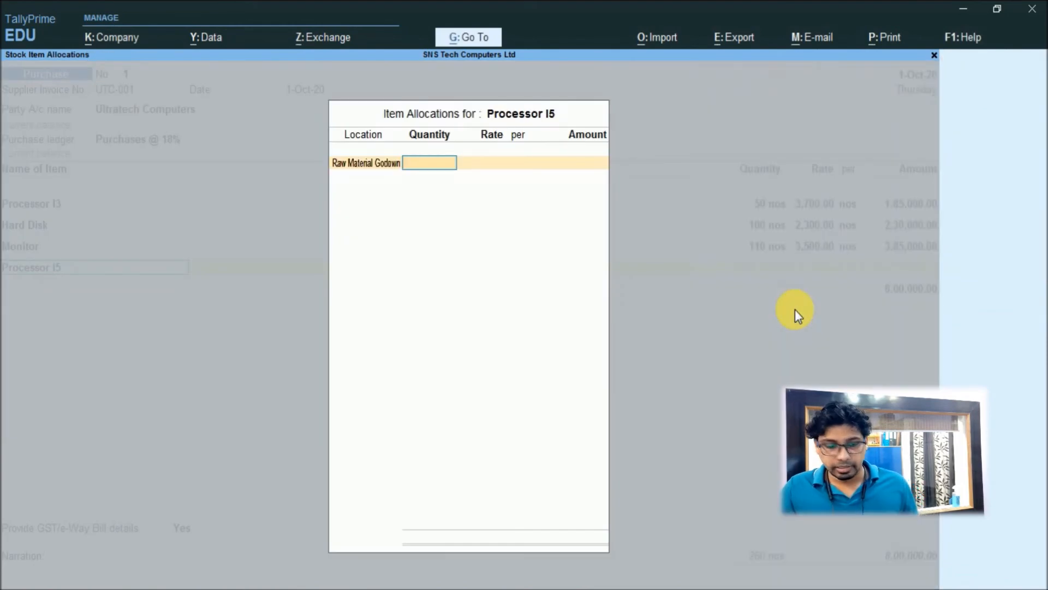
{"action": "type", "text": "50"}
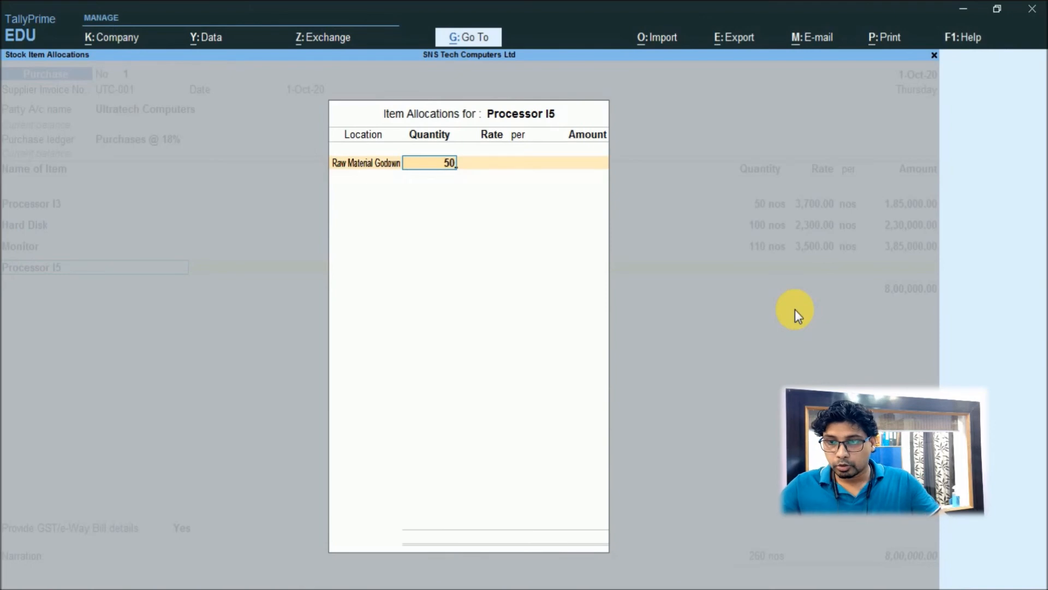
{"action": "key", "text": "Return"}
{"action": "type", "text": "5700"}
{"action": "key", "text": "Return"}
{"action": "key", "text": "Return"}
{"action": "key", "text": "Return"}
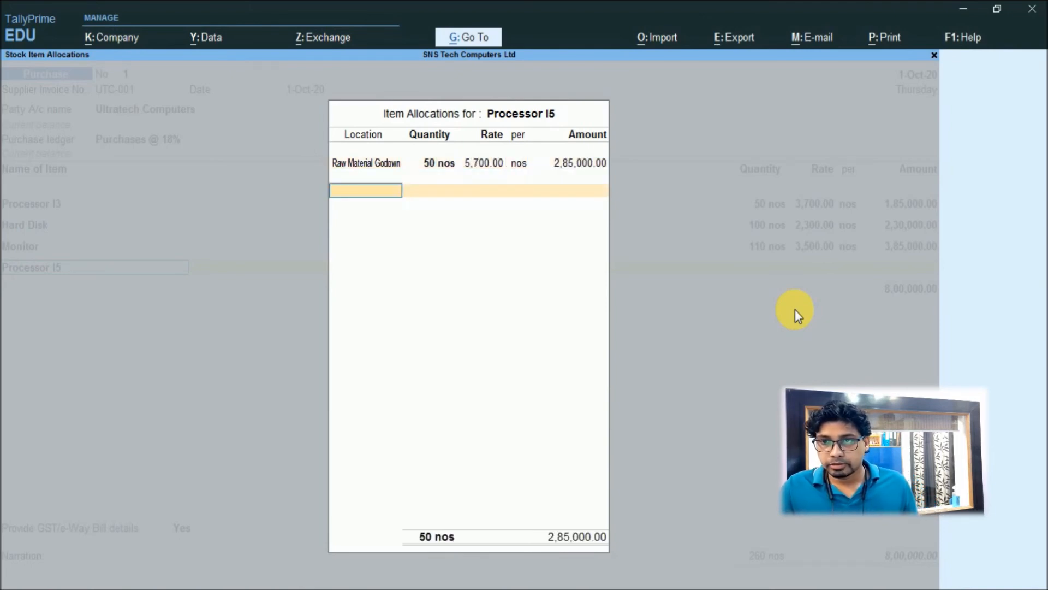
{"action": "key", "text": "Return"}
{"action": "key", "text": "Return"}
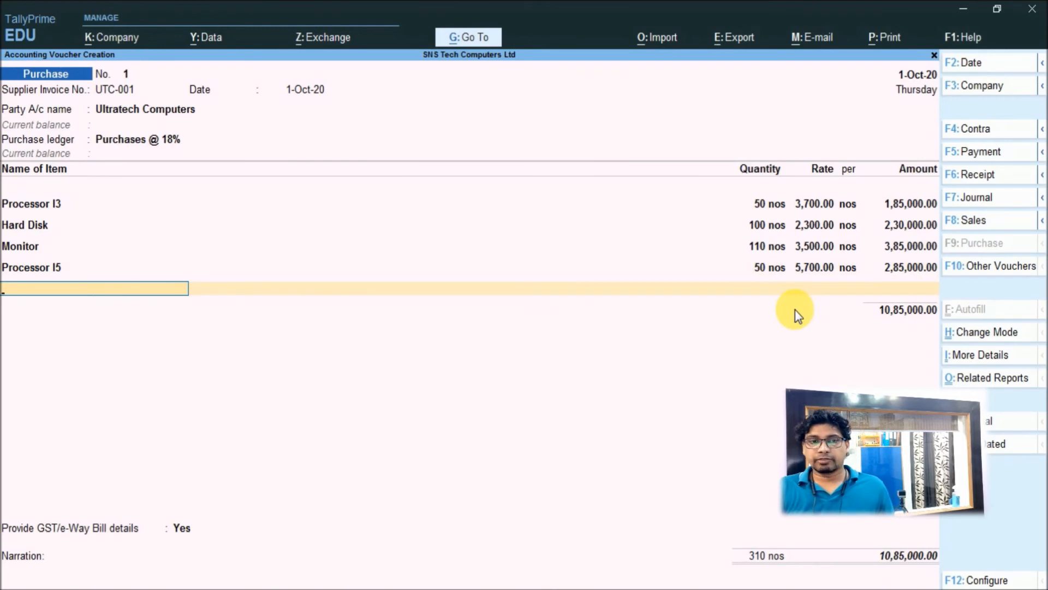
Step: Close the item list and add the CGST@9% and SGST@9% tax ledgers to the purchase invoice
{"action": "key", "text": "Return"}
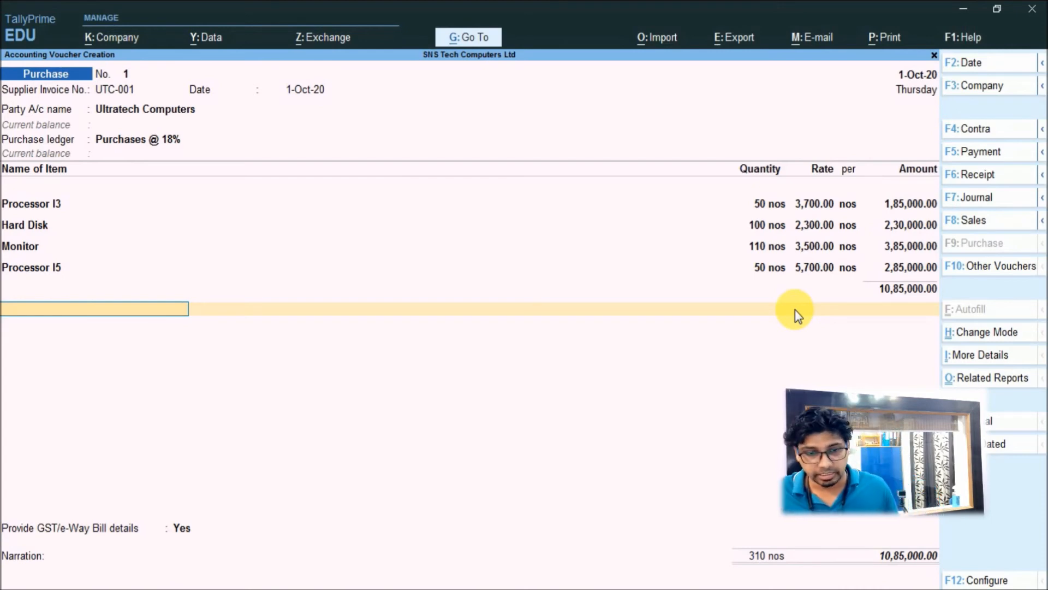
{"action": "type", "text": "C"}
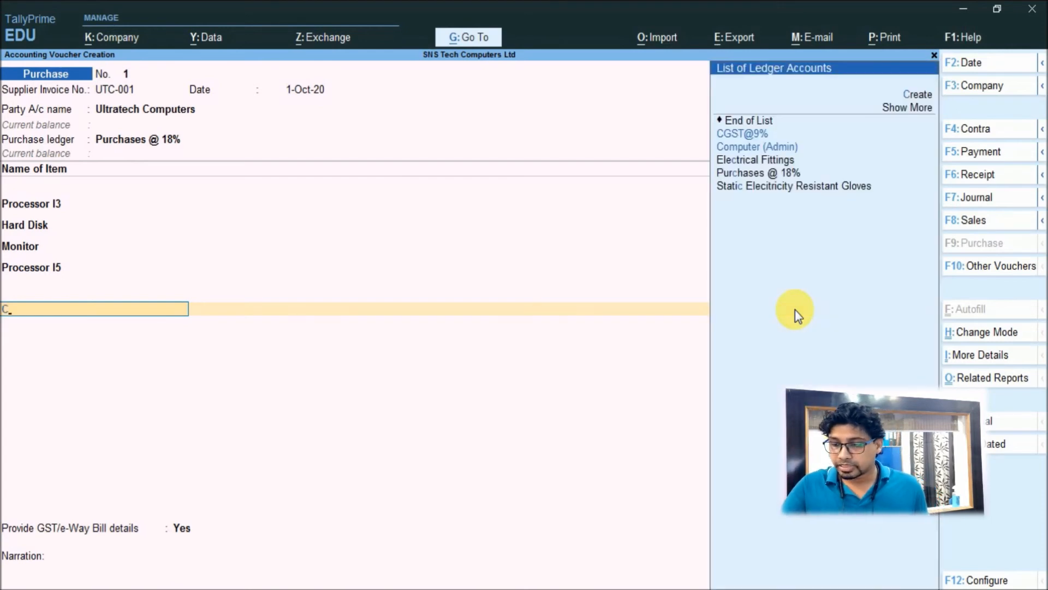
{"action": "key", "text": "Return"}
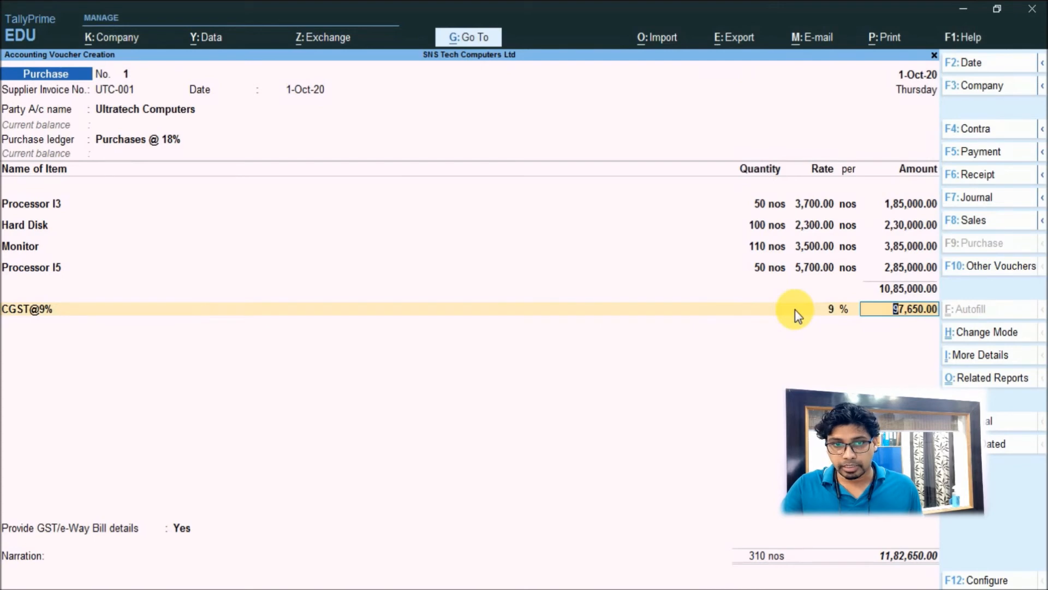
{"action": "key", "text": "Return"}
{"action": "type", "text": "S"}
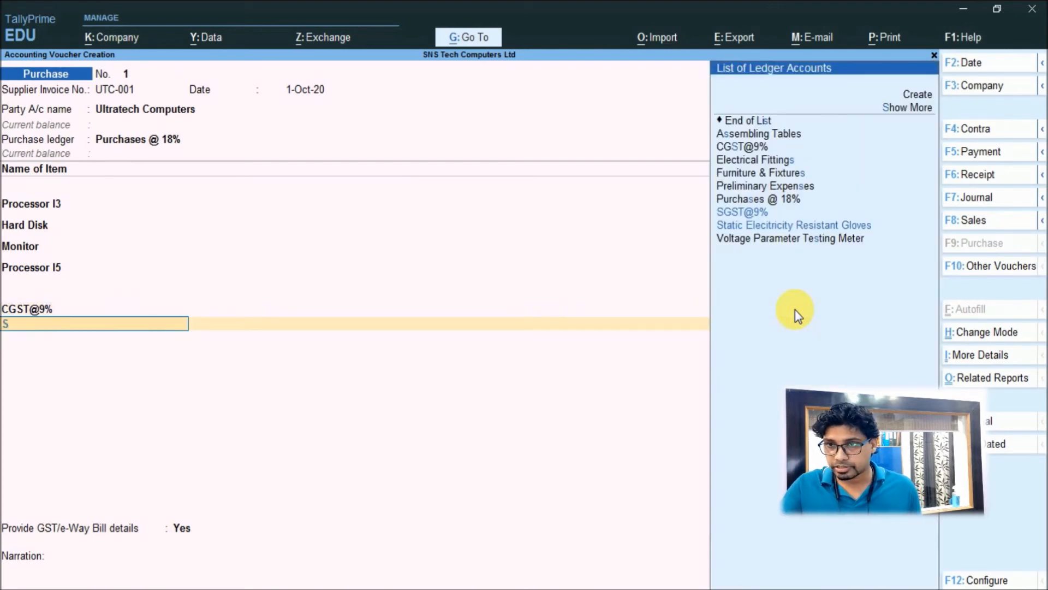
{"action": "key", "text": "Return"}
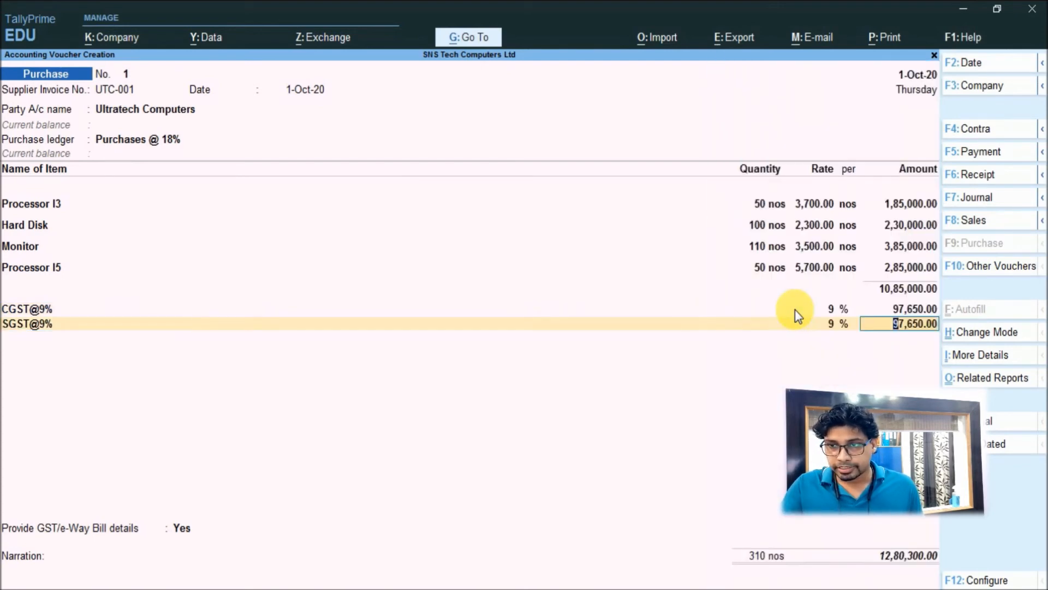
{"action": "key", "text": "Return"}
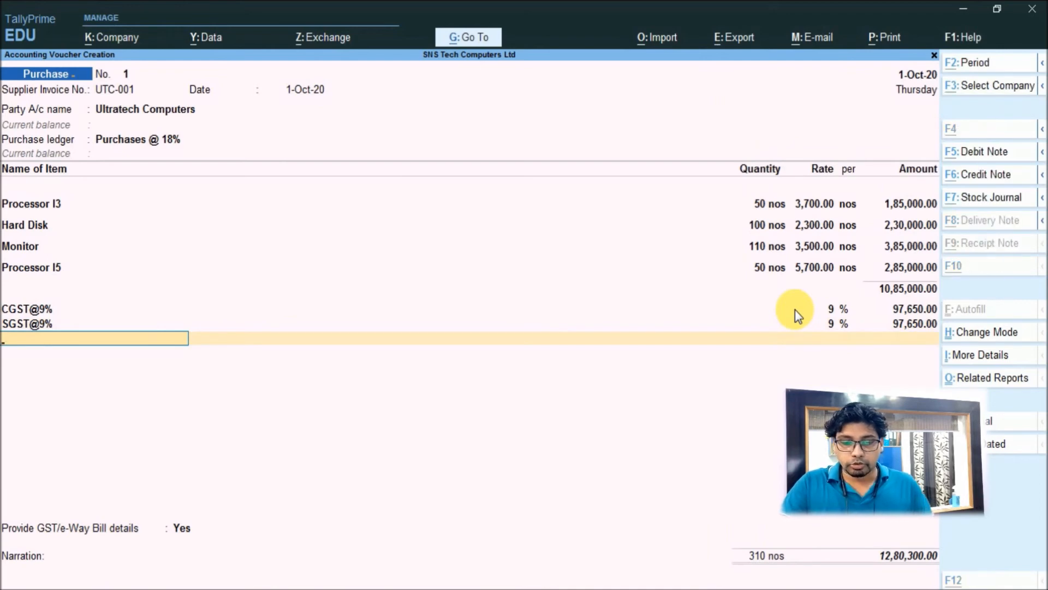
Step: Create a ledger named Carriage Inward without an alias, under Direct Expenses, with type of ledger Not Applicable
{"action": "key", "text": "alt+c"}
{"action": "type", "text": "Carriage"}
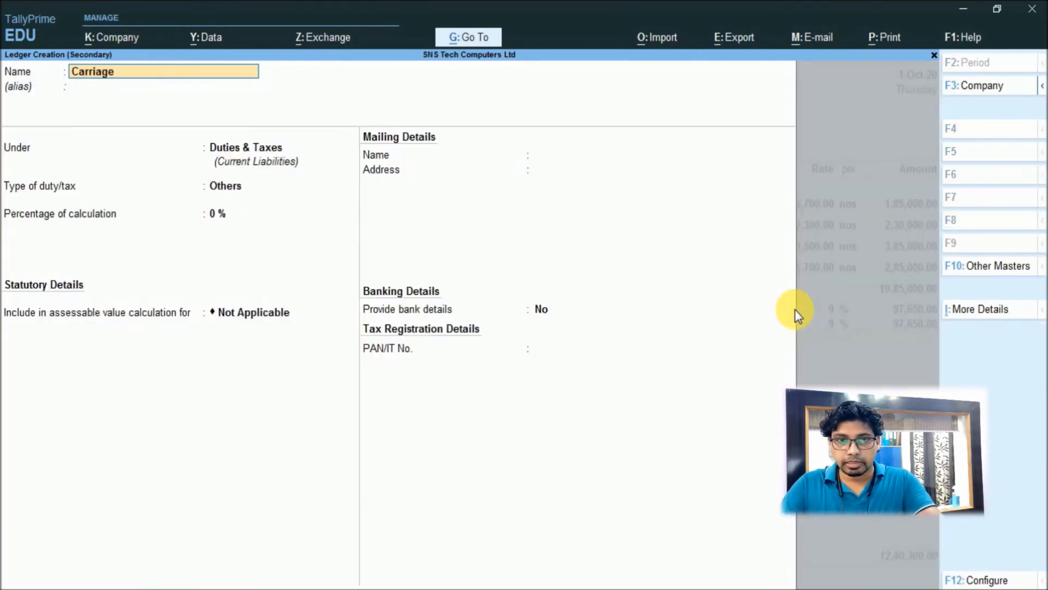
{"action": "type", "text": " Inward"}
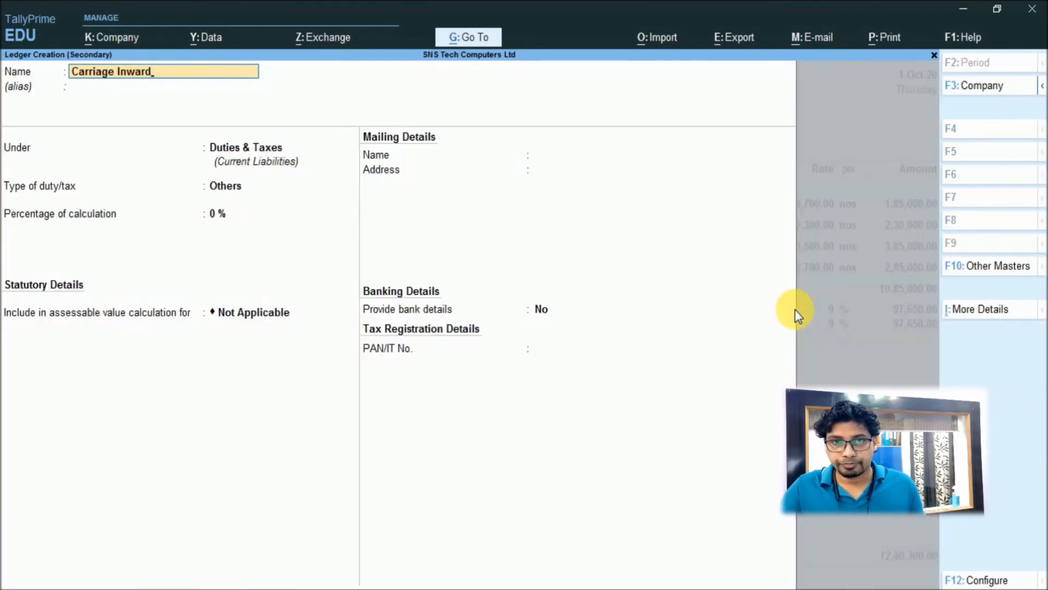
{"action": "key", "text": "Return"}
{"action": "key", "text": "Return"}
{"action": "type", "text": "Ind"}
{"action": "key", "text": "Return"}
{"action": "type", "text": "D"}
{"action": "key", "text": "Down"}
{"action": "key", "text": "Down"}
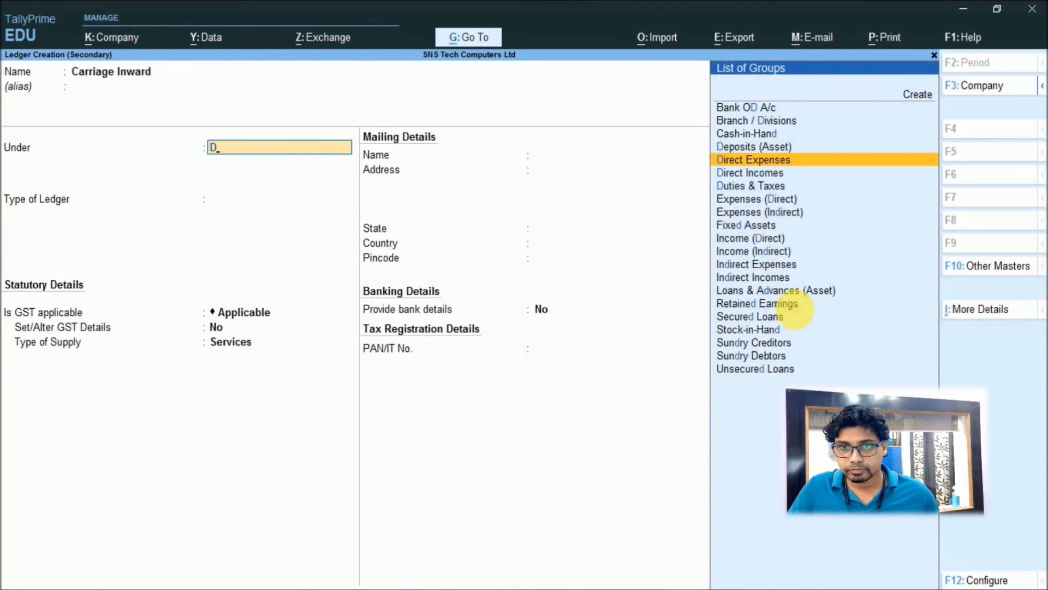
{"action": "key", "text": "Return"}
{"action": "key", "text": "Return"}
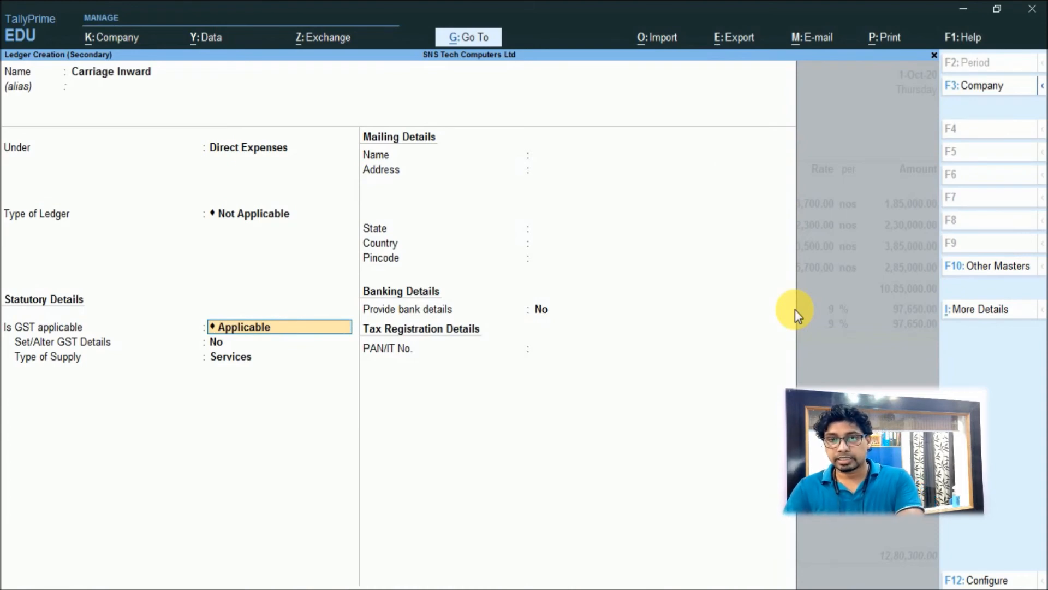
Step: Set GST and assessable value inclusion to Not Applicable for Carriage Inward and save the ledger
{"action": "type", "text": "N"}
{"action": "key", "text": "Return"}
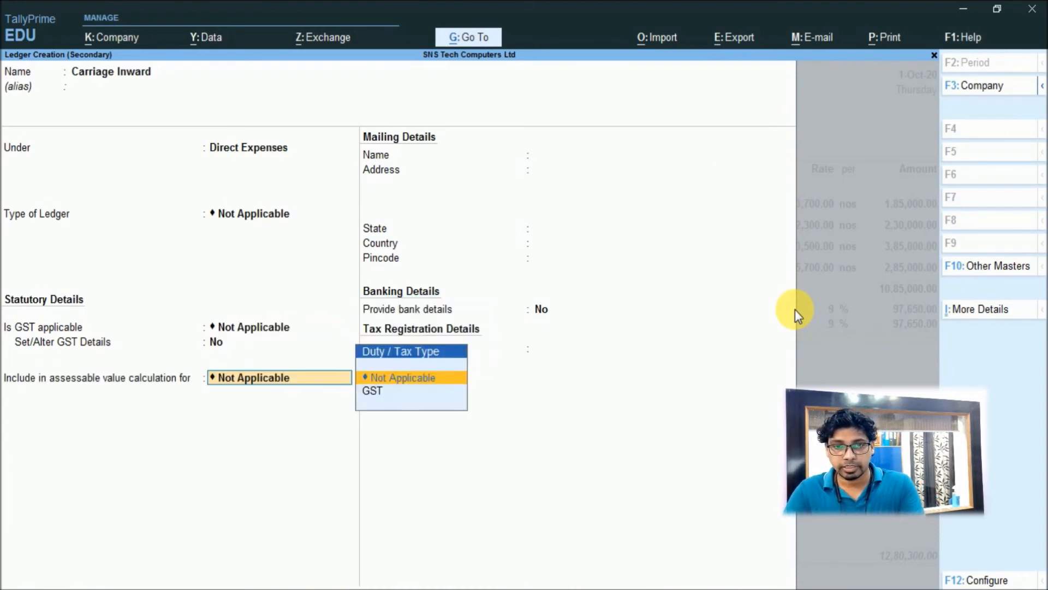
{"action": "key", "text": "Return"}
{"action": "key", "text": "Return"}
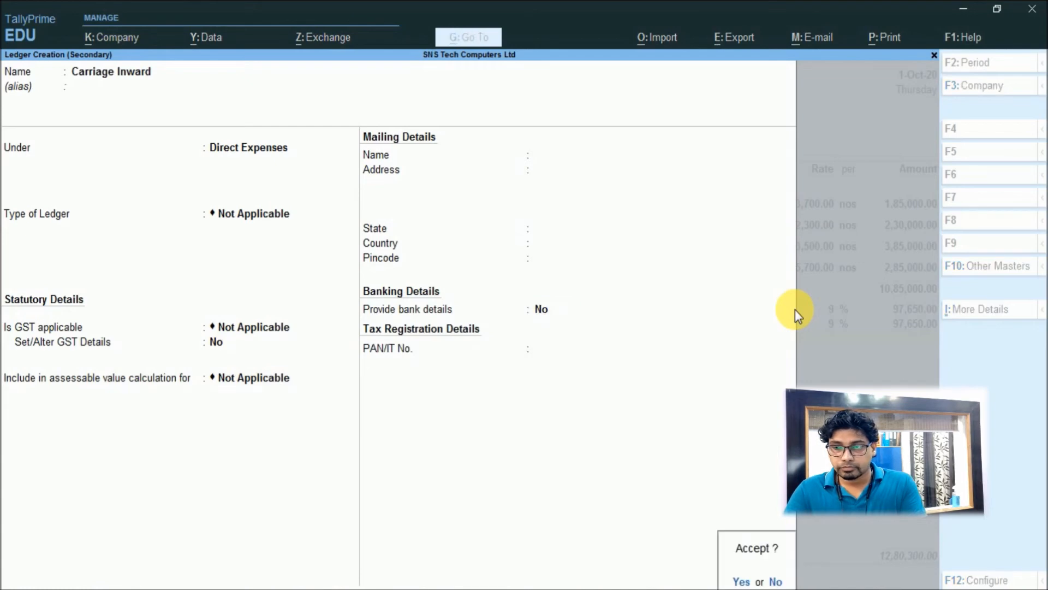
{"action": "key", "text": "Return"}
{"action": "key", "text": "Return"}
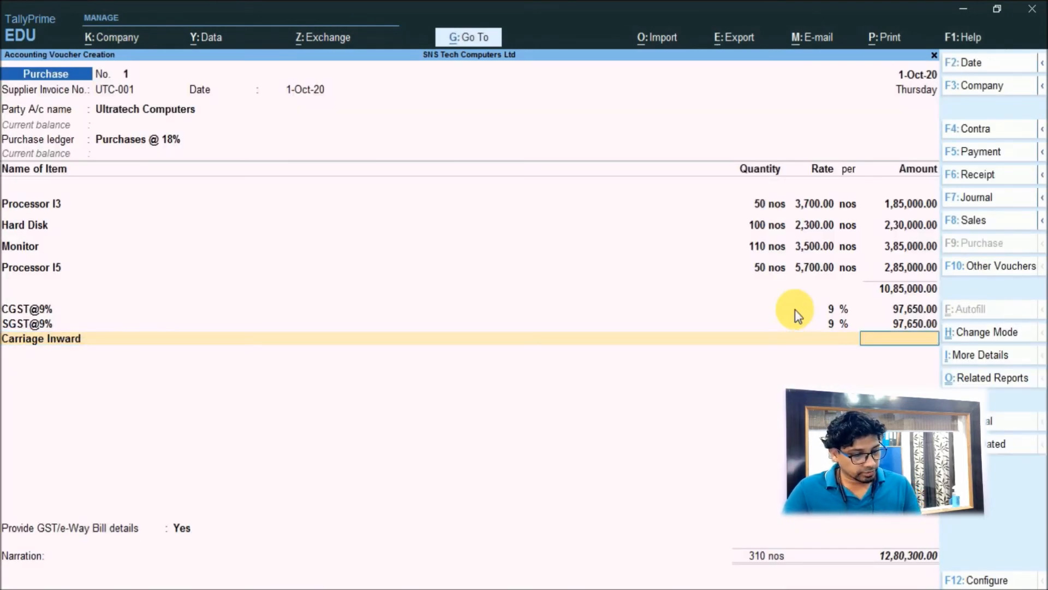
Step: Charge 400 for Carriage Inward on the invoice and finish the additional ledger lines
{"action": "type", "text": "400"}
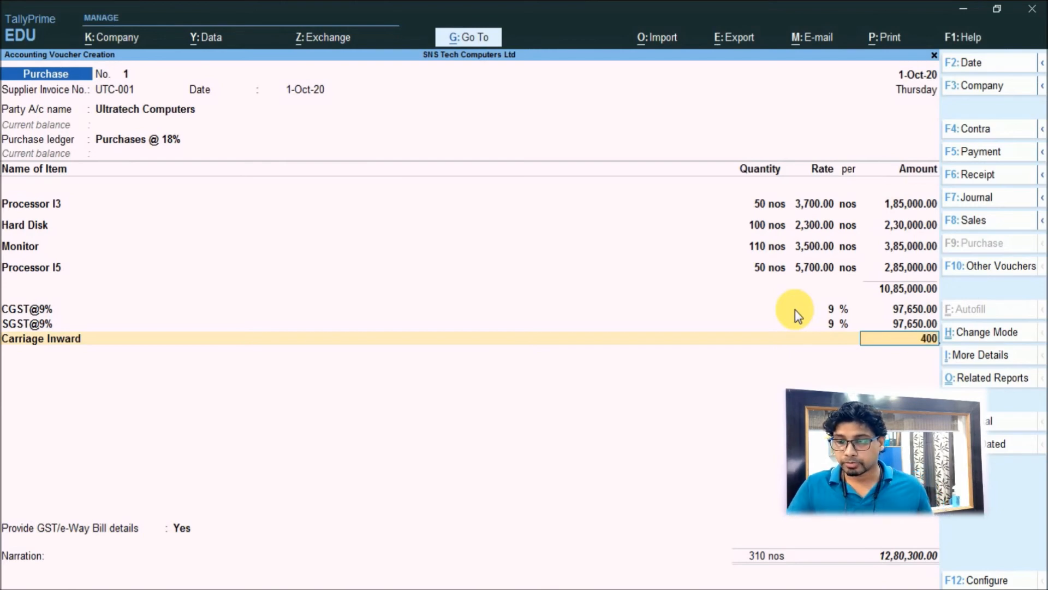
{"action": "key", "text": "Return"}
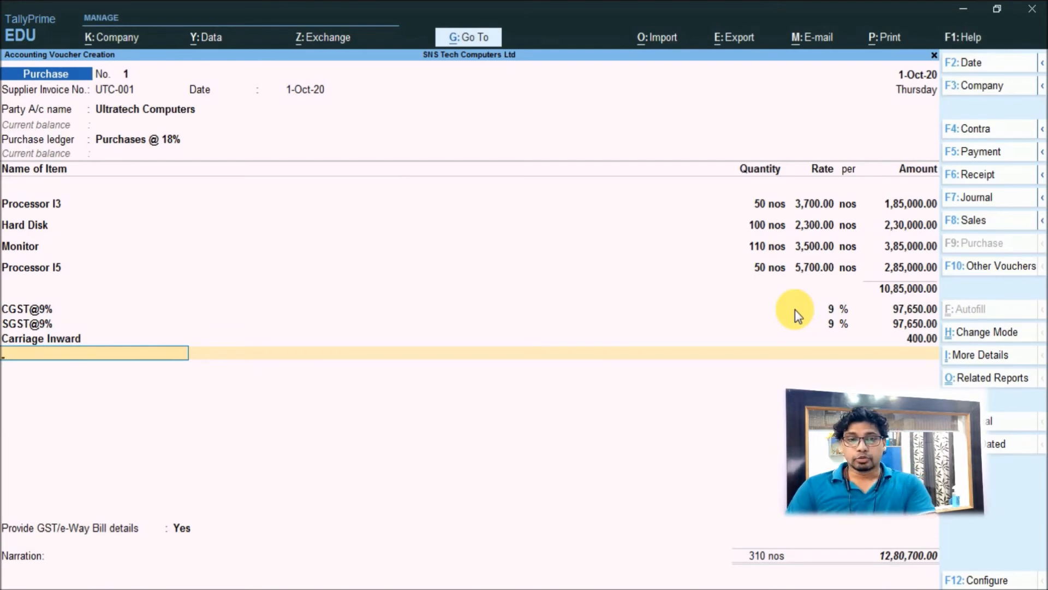
{"action": "key", "text": "Return"}
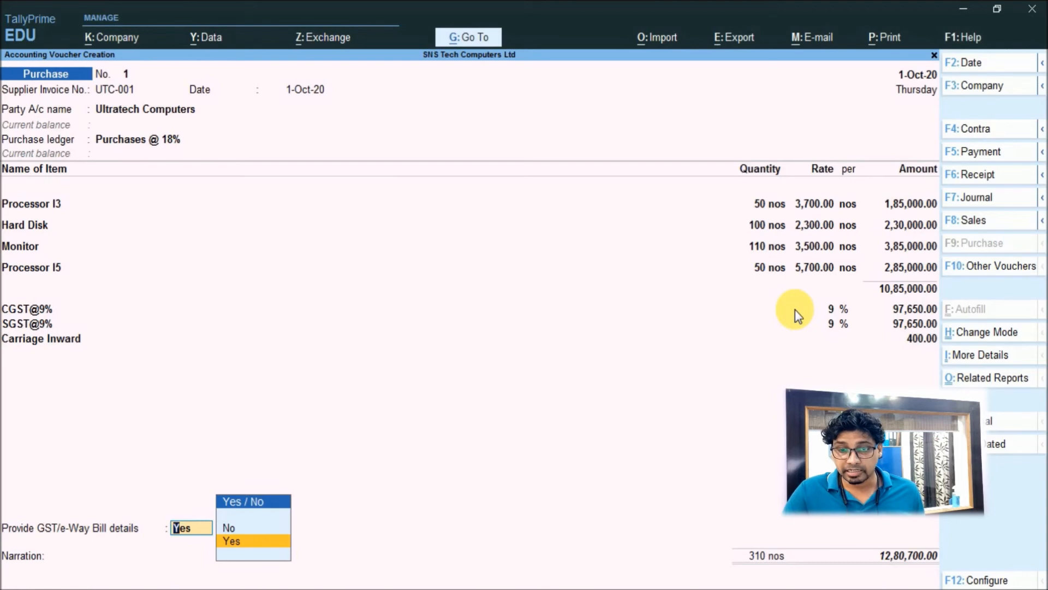
Step: Choose Yes for providing GST/e-Way Bill details and review the additional details form without changing its fields
{"action": "key", "text": "Up"}
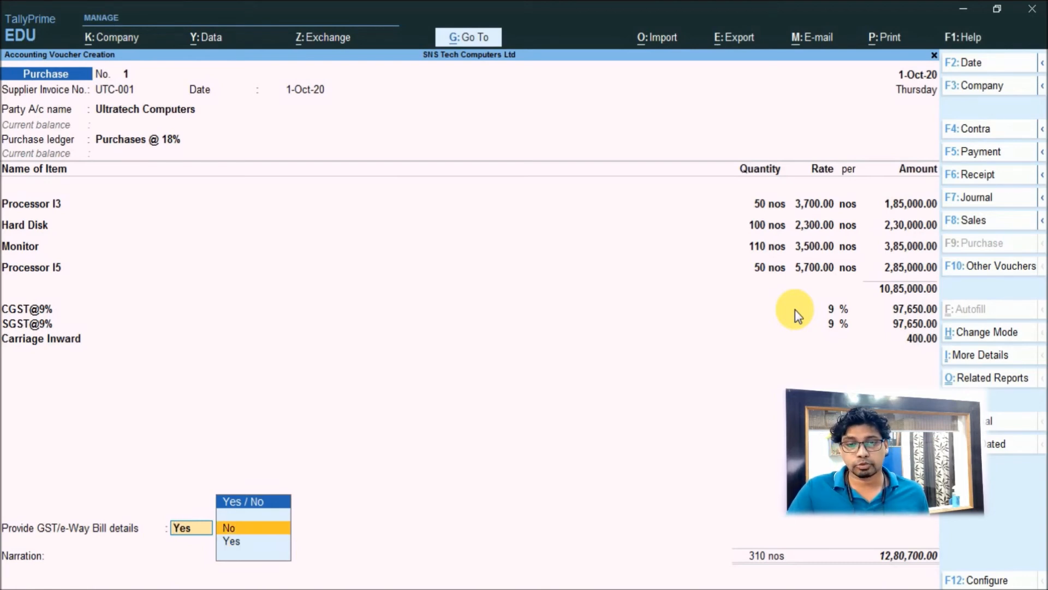
{"action": "key", "text": "Return"}
{"action": "key", "text": "BackSpace"}
{"action": "type", "text": "y"}
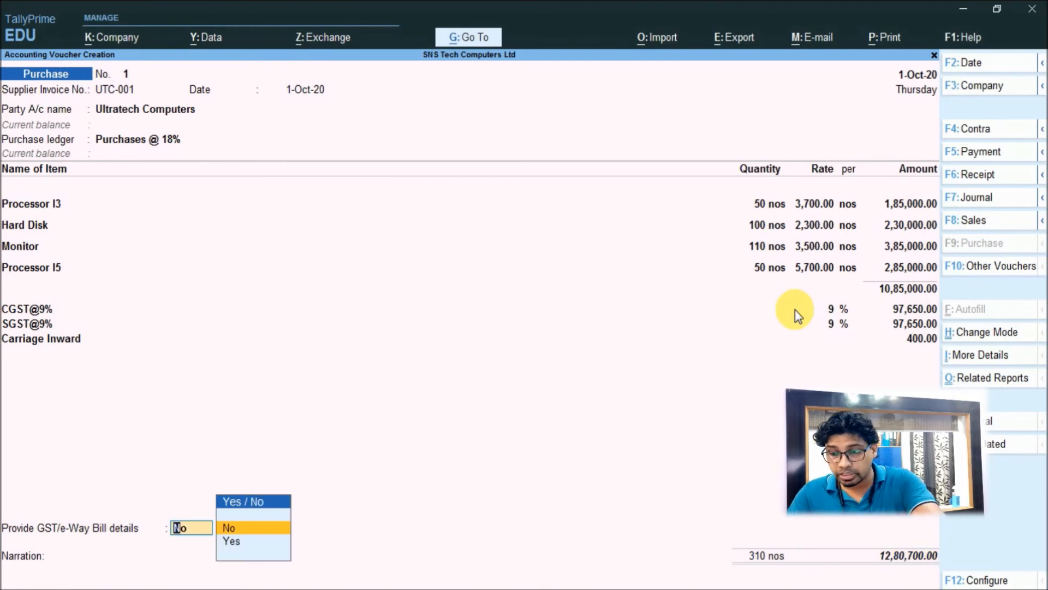
{"action": "key", "text": "Return"}
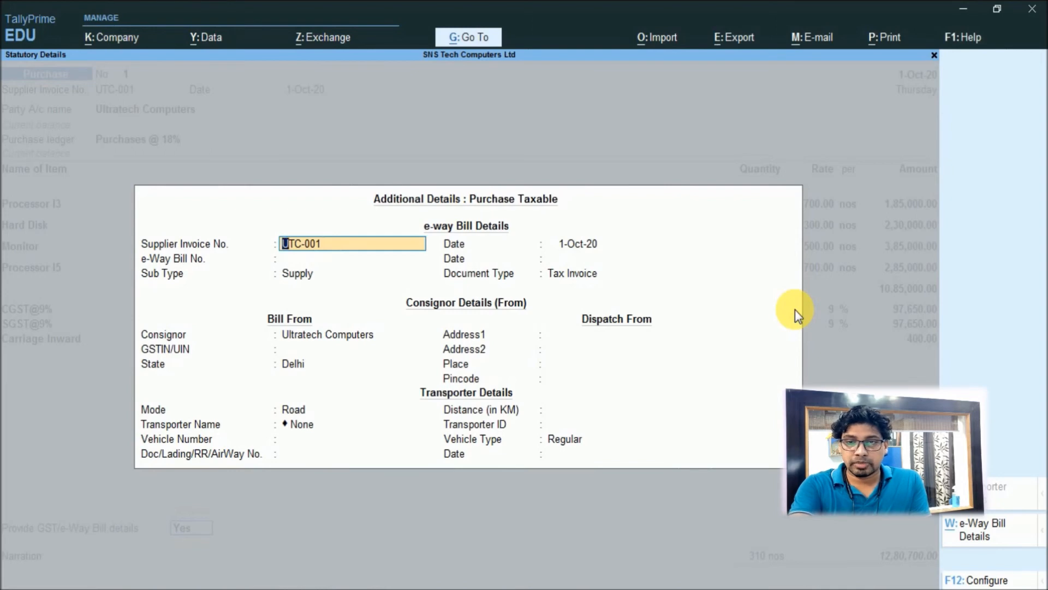
{"action": "key", "text": "ctrl+a"}
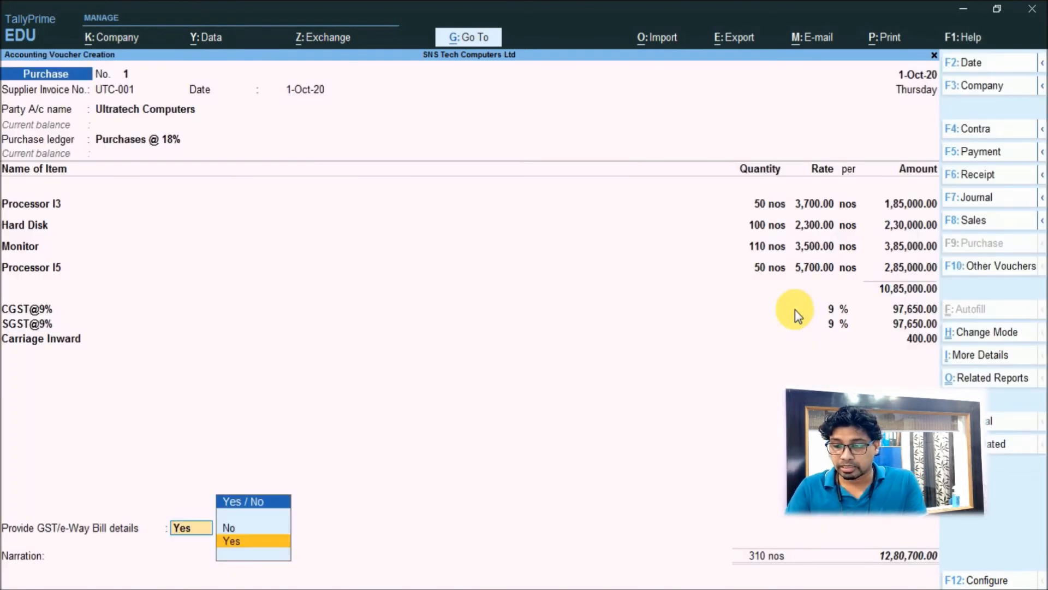
Step: Set Provide GST/e-Way Bill details to No and save the purchase voucher without a narration
{"action": "key", "text": "Up"}
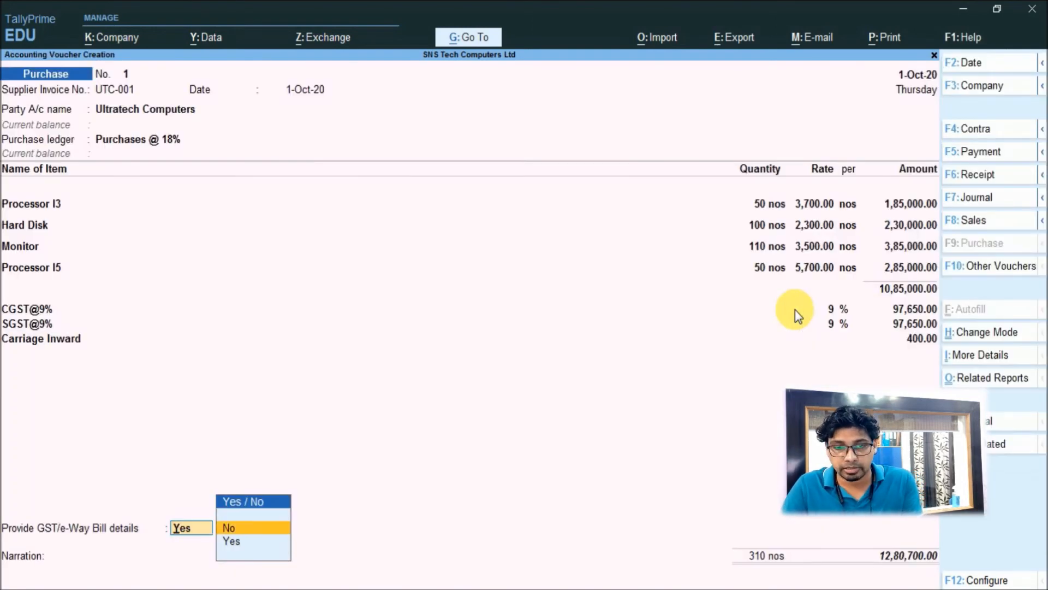
{"action": "key", "text": "Return"}
{"action": "key", "text": "Return"}
{"action": "key", "text": "Return"}
{"action": "key", "text": "Return"}
{"action": "key", "text": "Return"}
{"action": "key", "text": "Return"}
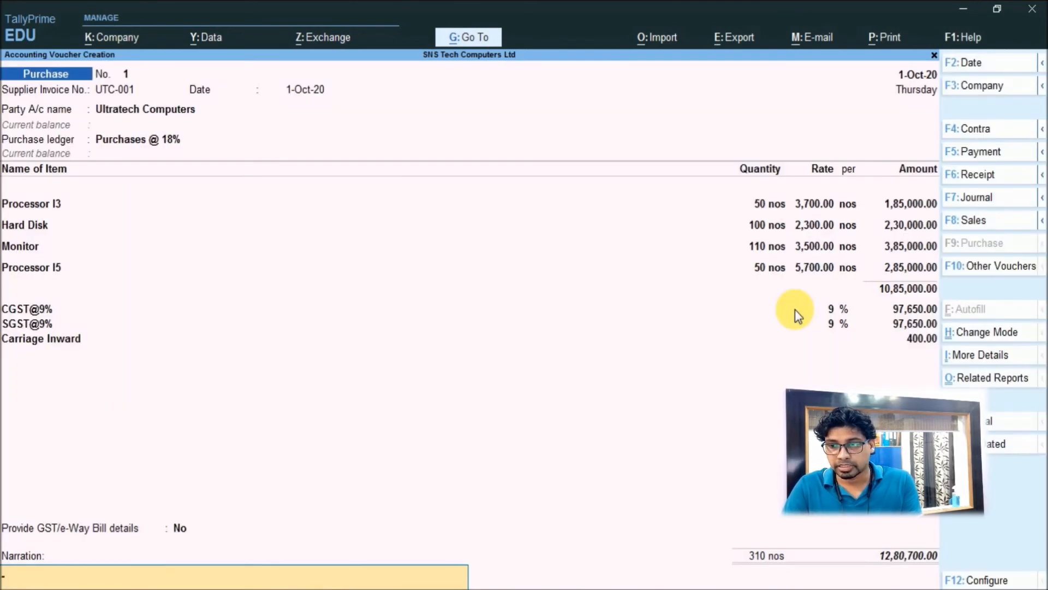
{"action": "key", "text": "Return"}
{"action": "key", "text": "Return"}
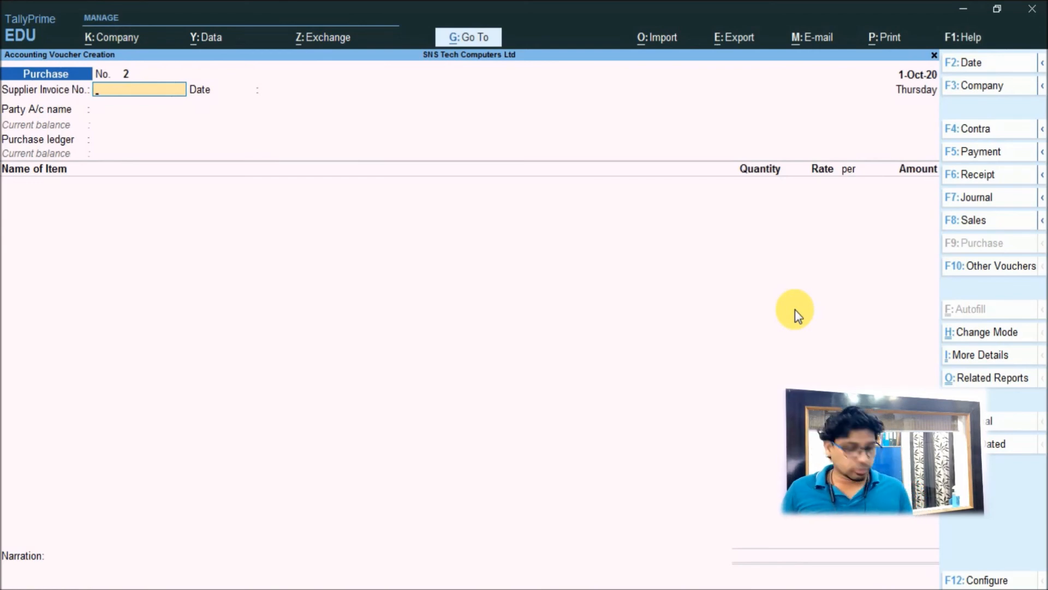
Step: Start the next purchase voucher with supplier invoice number IS-001 dated 1-Oct-20
{"action": "type", "text": "IS-001"}
{"action": "key", "text": "Return"}
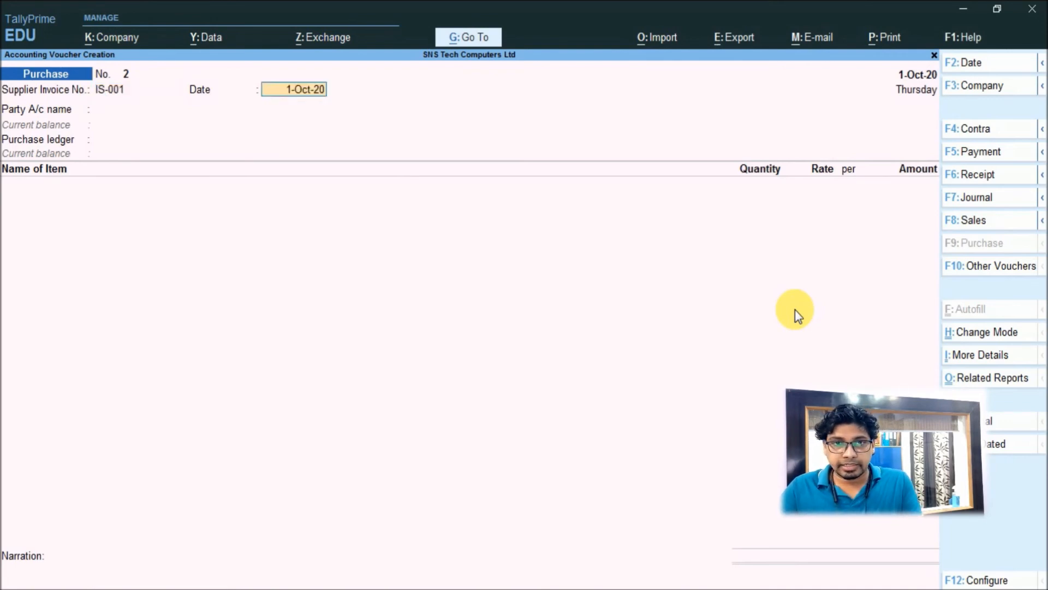
{"action": "key", "text": "Return"}
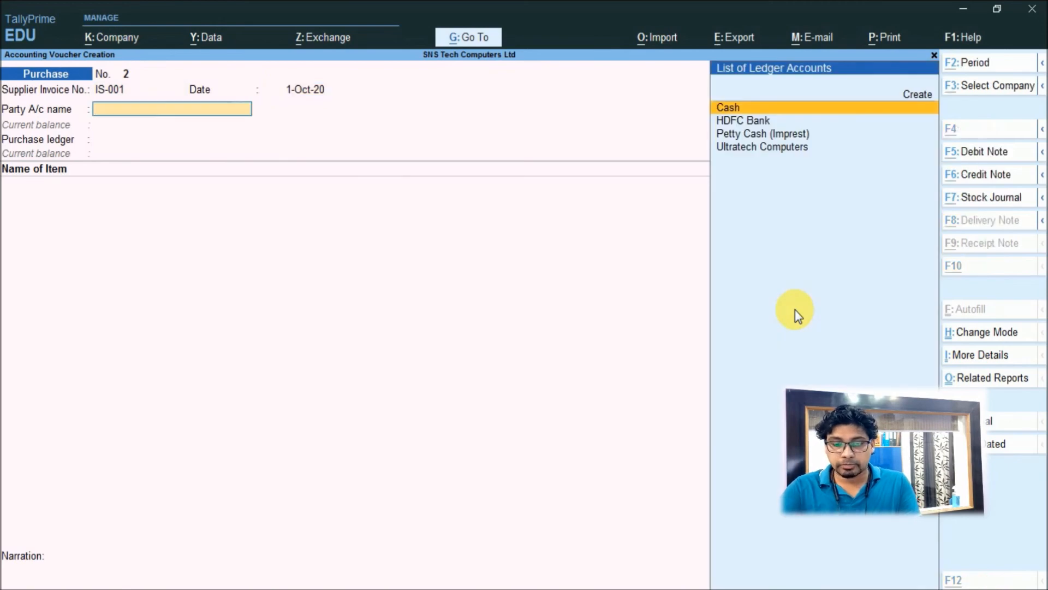
Step: Create a party ledger named Isilon Systems without an alias, under Sundry Creditors
{"action": "key", "text": "alt+c"}
{"action": "type", "text": "Isi"}
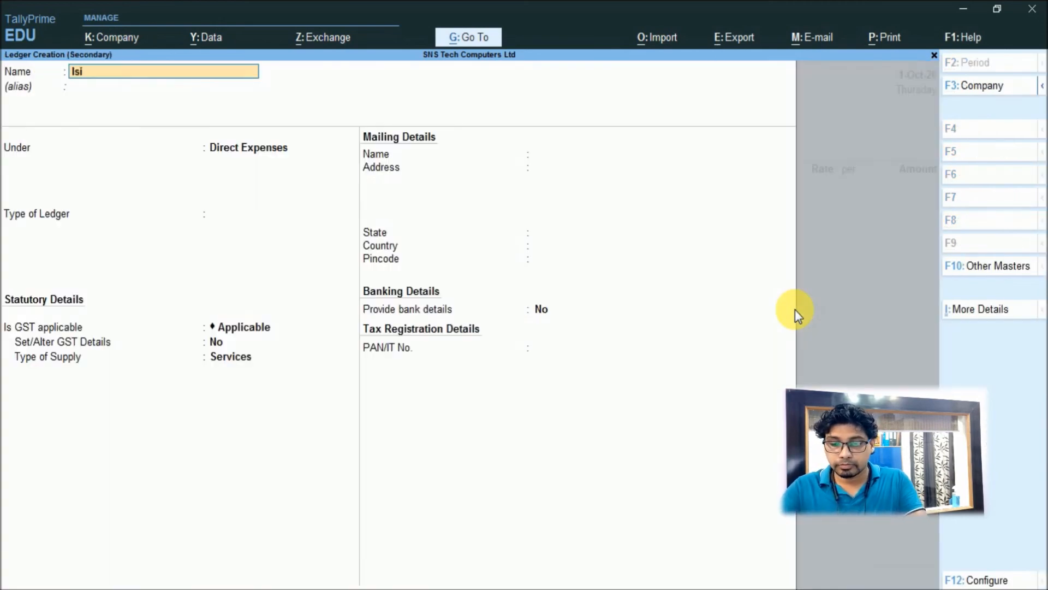
{"action": "type", "text": "lon Systems"}
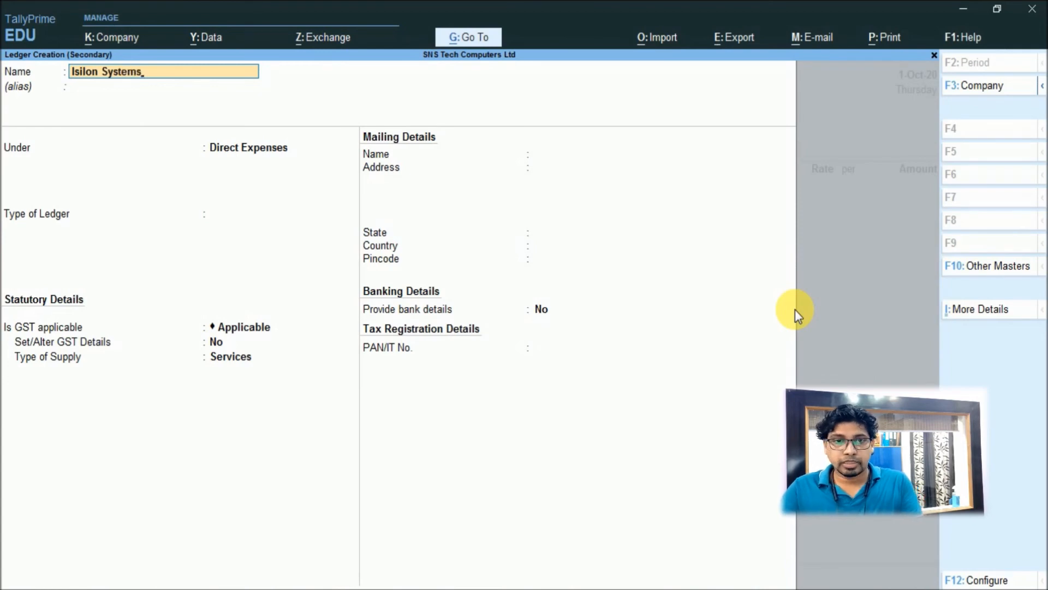
{"action": "key", "text": "Return"}
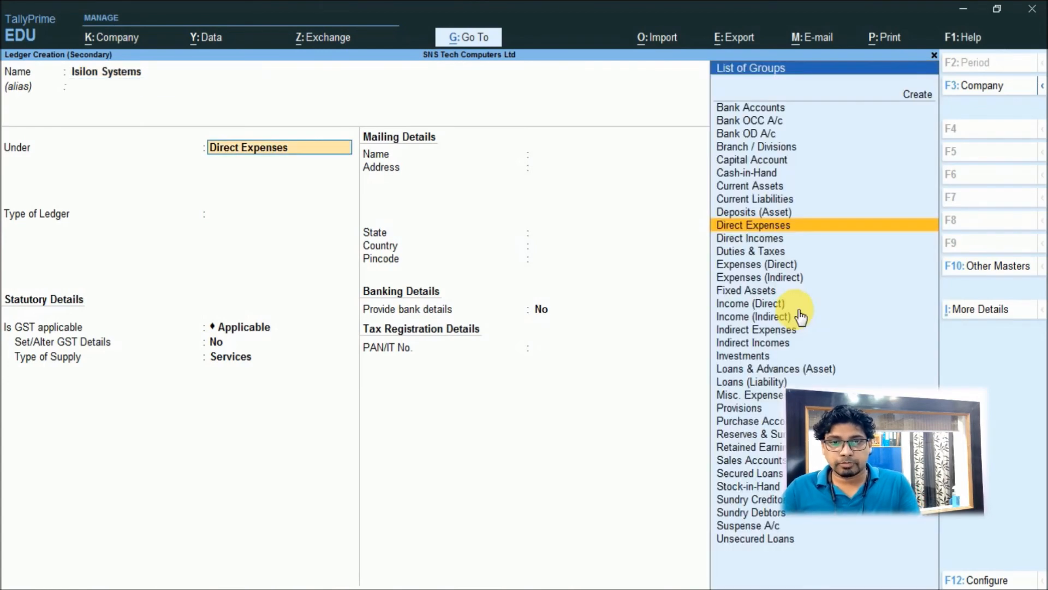
{"action": "type", "text": "C"}
{"action": "type", "text": "d"}
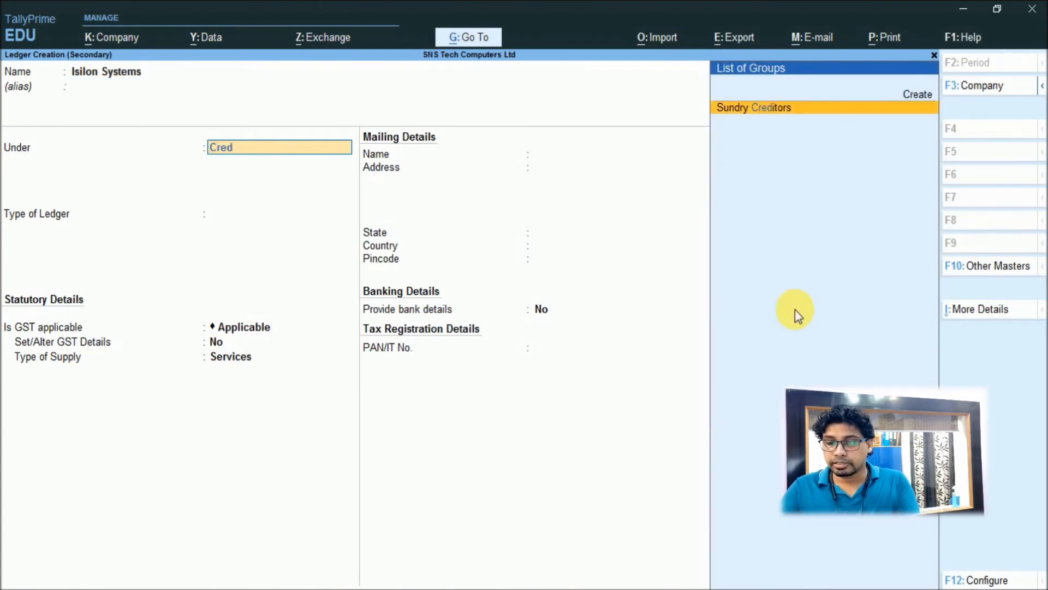
{"action": "key", "text": "Return"}
Step: Keep bill-by-bill balances on for Isilon Systems, with state Delhi, country India and no bank details or PAN
{"action": "key", "text": "Return"}
{"action": "key", "text": "Return"}
{"action": "key", "text": "Return"}
{"action": "key", "text": "Return"}
{"action": "key", "text": "Return"}
{"action": "key", "text": "Return"}
{"action": "key", "text": "Return"}
{"action": "key", "text": "Return"}
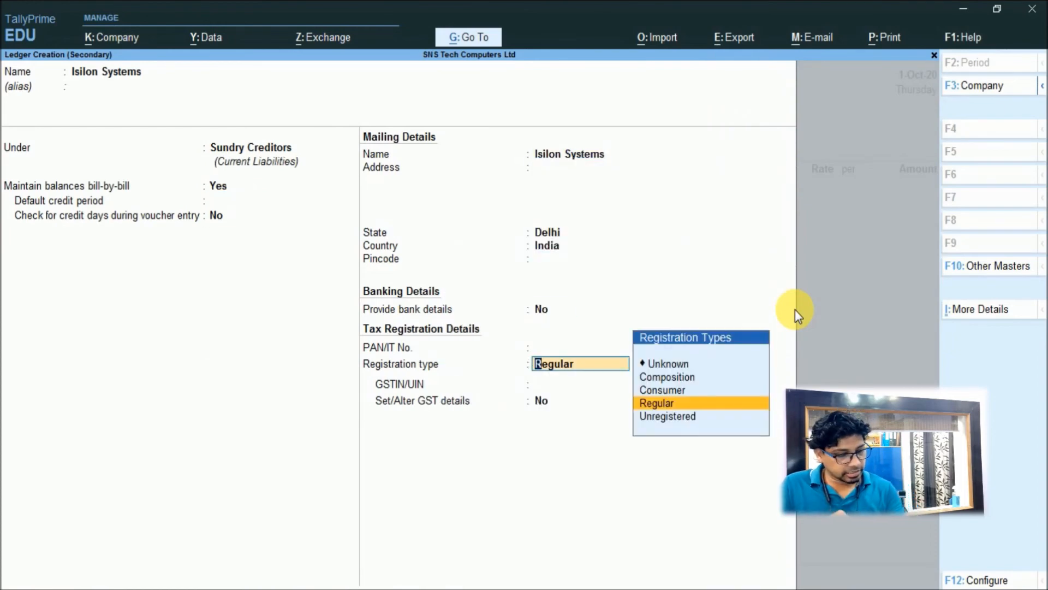
Step: Keep Isilon Systems' registration type Regular, leave its GSTIN/UIN blank and save the ledger
{"action": "key", "text": "Return"}
{"action": "key", "text": "Return"}
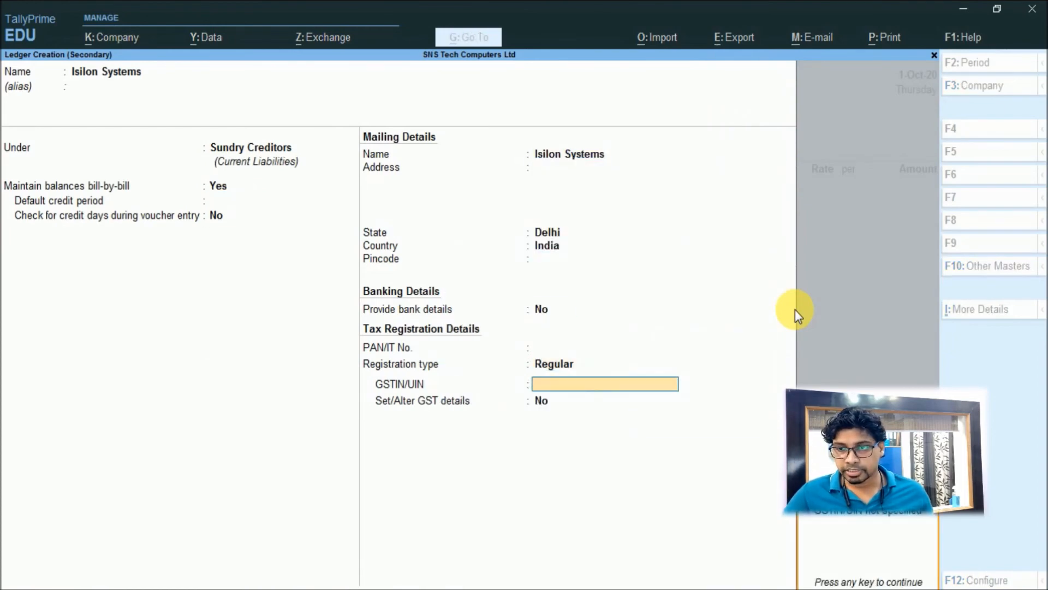
{"action": "key", "text": "Return"}
{"action": "key", "text": "Return"}
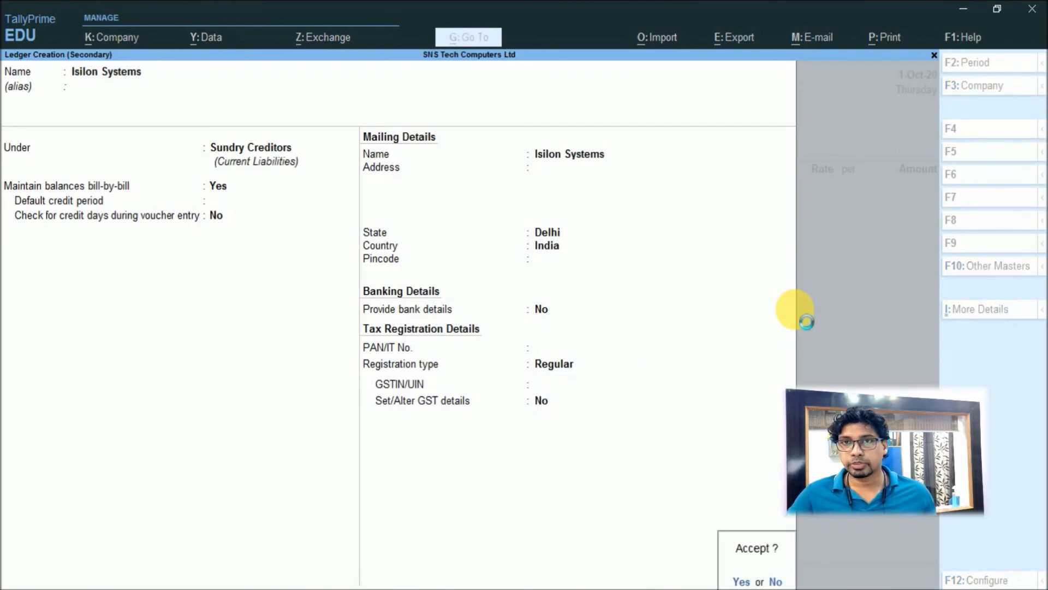
{"action": "key", "text": "Return"}
Step: Accept the party details of Isilon Systems with state Delhi, India, and use Purchases @ 18% as the purchase ledger
{"action": "key", "text": "Return"}
{"action": "key", "text": "Return"}
{"action": "key", "text": "Return"}
{"action": "key", "text": "Return"}
{"action": "key", "text": "Return"}
{"action": "key", "text": "Return"}
{"action": "key", "text": "Return"}
{"action": "key", "text": "Return"}
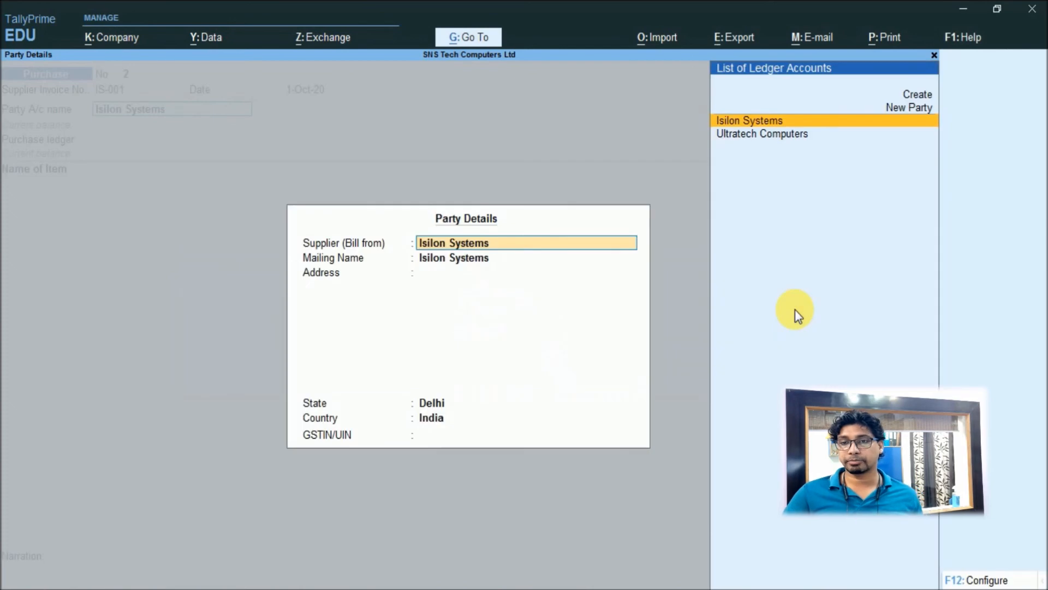
{"action": "key", "text": "Return"}
{"action": "key", "text": "Return"}
{"action": "key", "text": "Return"}
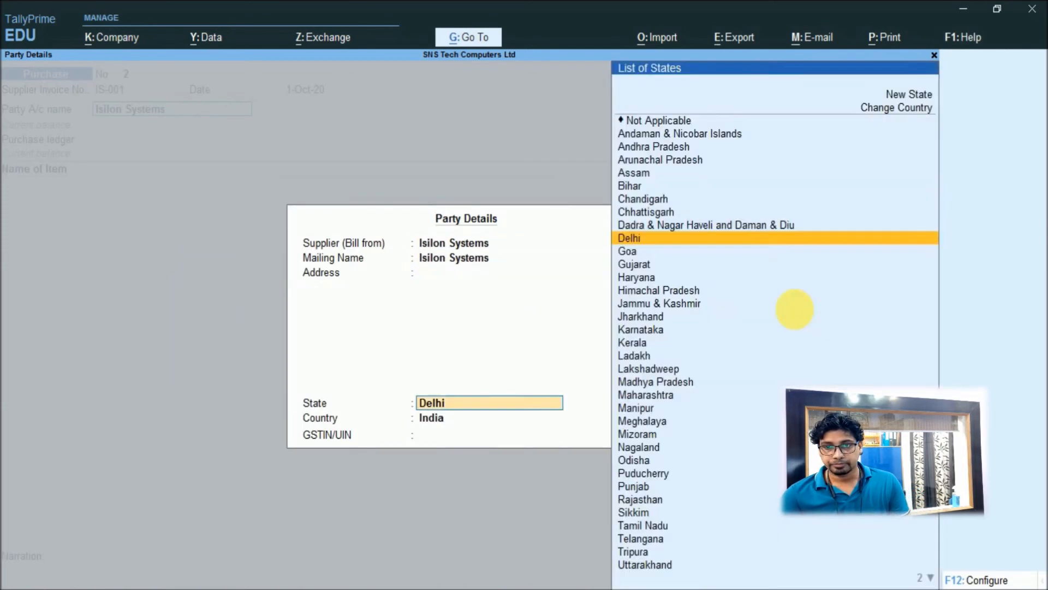
{"action": "key", "text": "Return"}
{"action": "key", "text": "Return"}
{"action": "key", "text": "Return"}
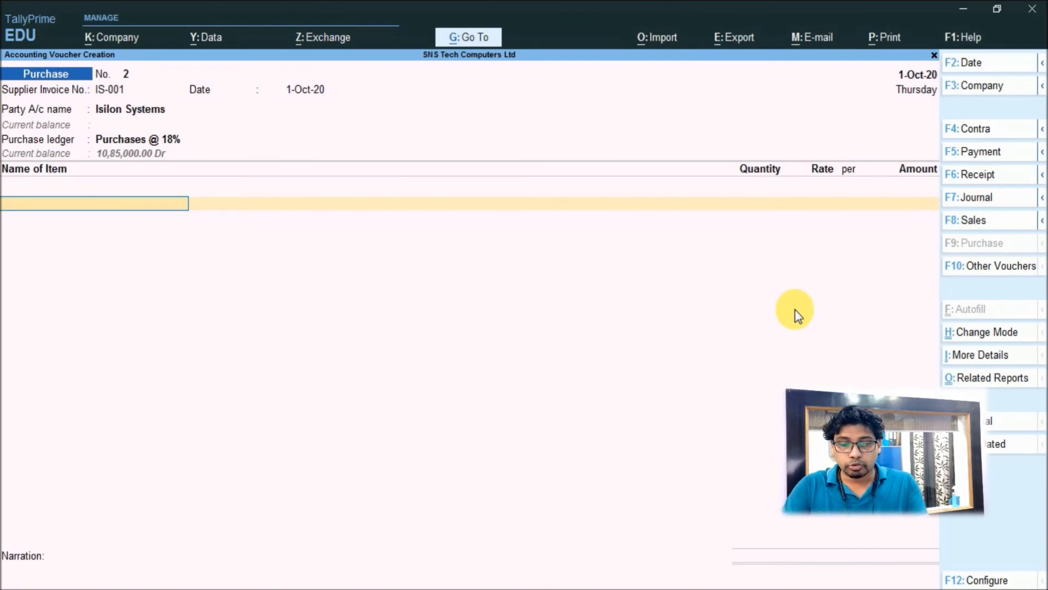
Step: Create a stock item named Keyboard under RawMaterial, with no category and nos as its unit
{"action": "key", "text": "alt+c"}
{"action": "type", "text": "Keyboard"}
{"action": "key", "text": "Return"}
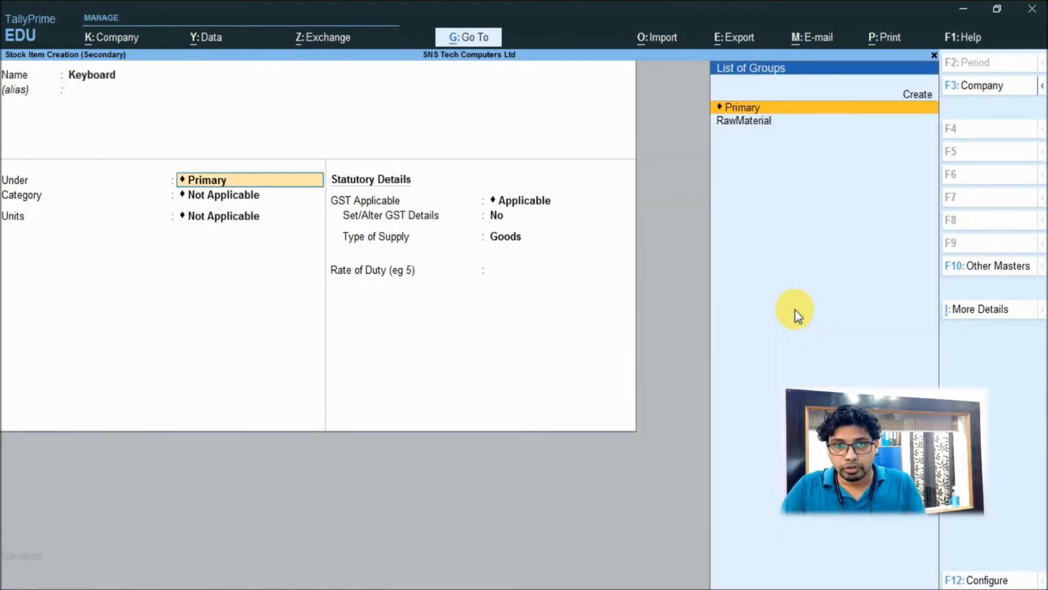
{"action": "key", "text": "Down"}
{"action": "key", "text": "Return"}
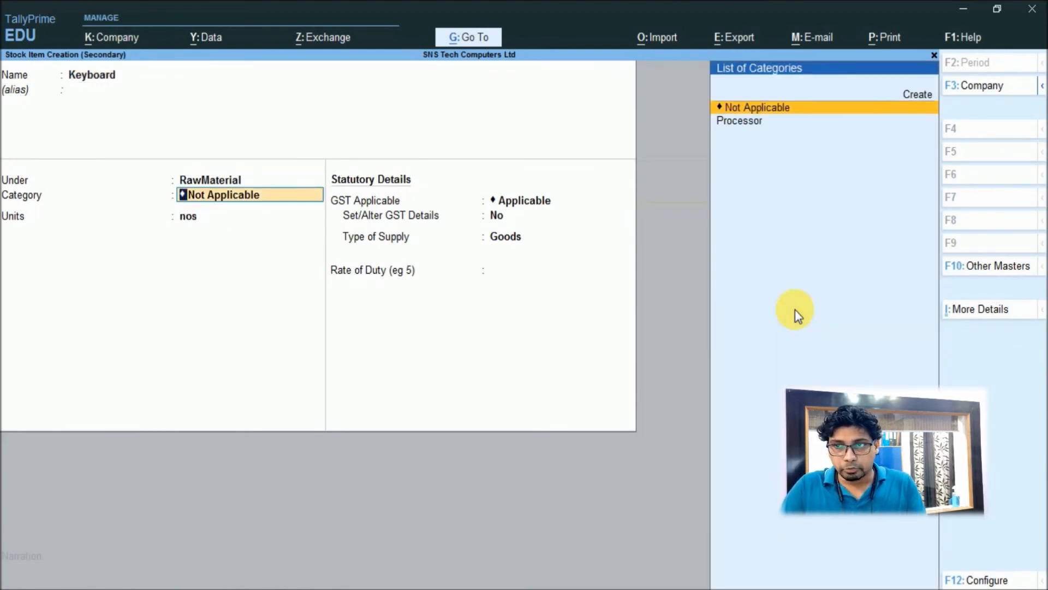
{"action": "key", "text": "Return"}
{"action": "key", "text": "Return"}
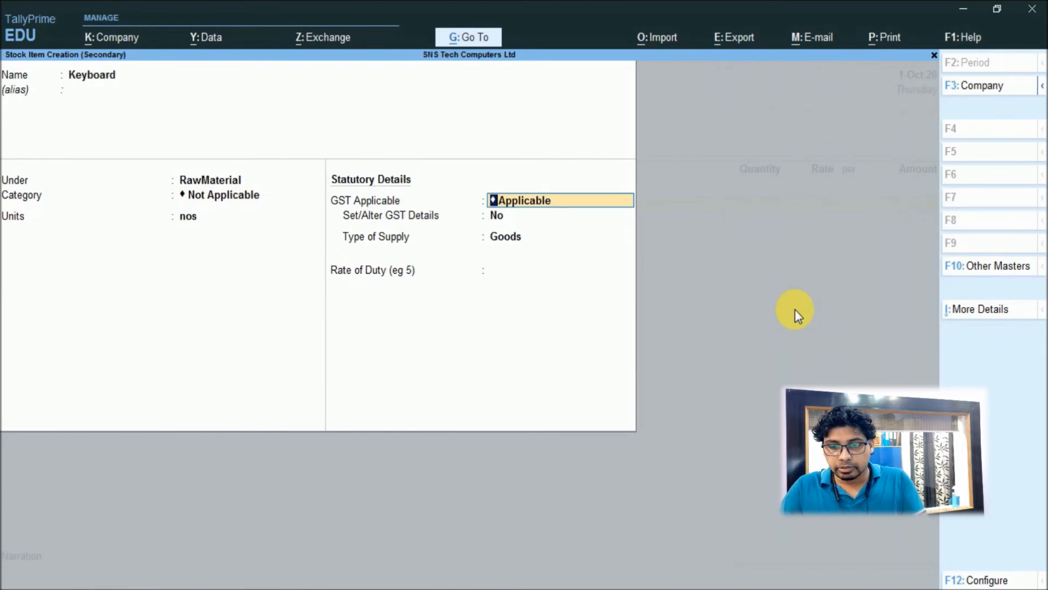
Step: Give Keyboard taxable GST details with 18% integrated tax, keep it as Goods, and save it into the invoice
{"action": "key", "text": "Return"}
{"action": "type", "text": "y"}
{"action": "key", "text": "Return"}
{"action": "key", "text": "Return"}
{"action": "key", "text": "Down"}
{"action": "key", "text": "Down"}
{"action": "key", "text": "Down"}
{"action": "key", "text": "Return"}
{"action": "type", "text": "18"}
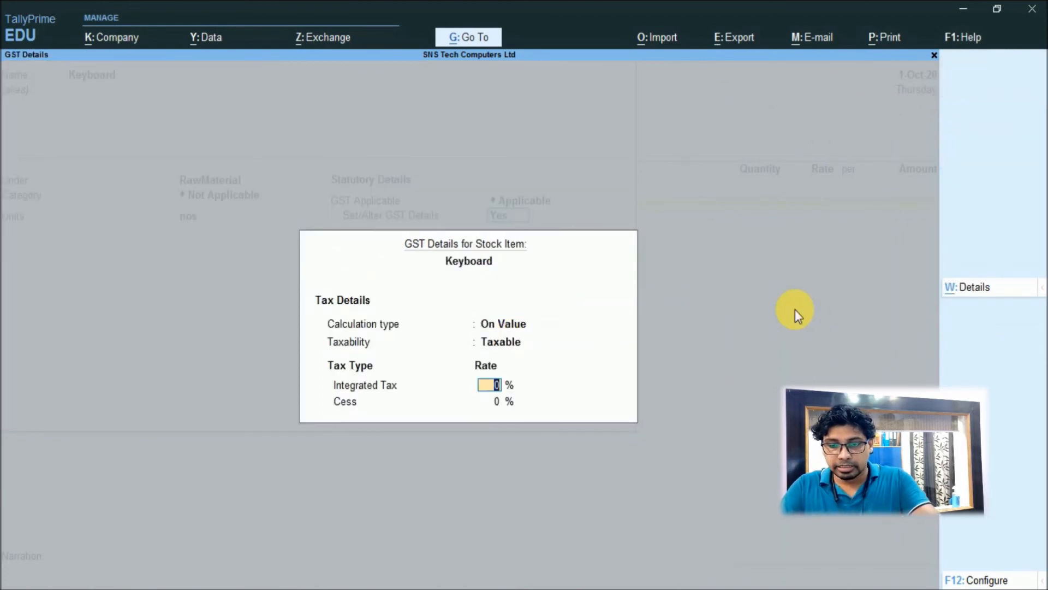
{"action": "key", "text": "Return"}
{"action": "key", "text": "Return"}
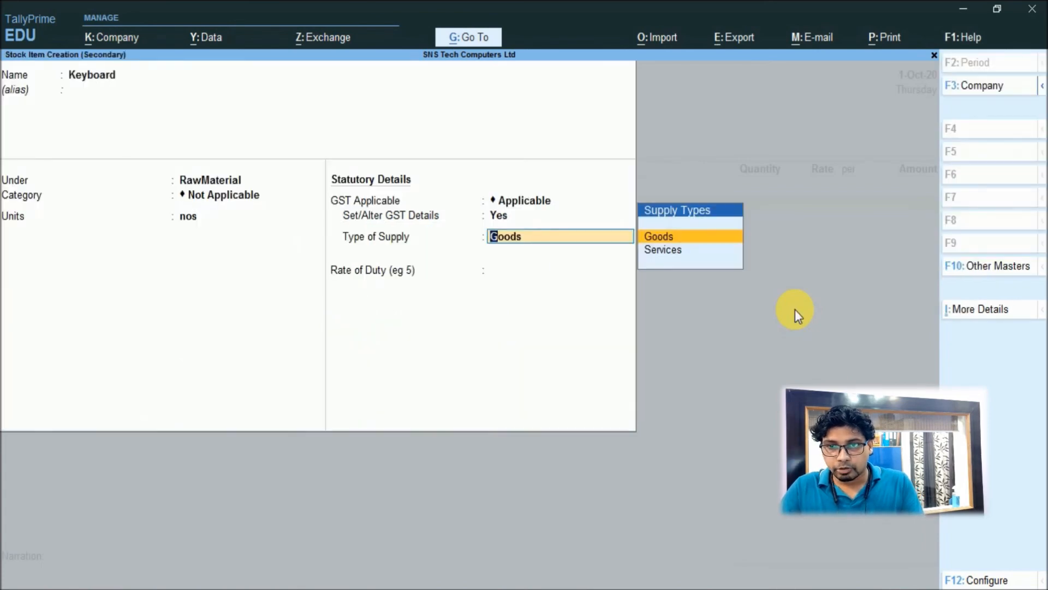
{"action": "key", "text": "Return"}
{"action": "key", "text": "Return"}
{"action": "key", "text": "Return"}
{"action": "key", "text": "Return"}
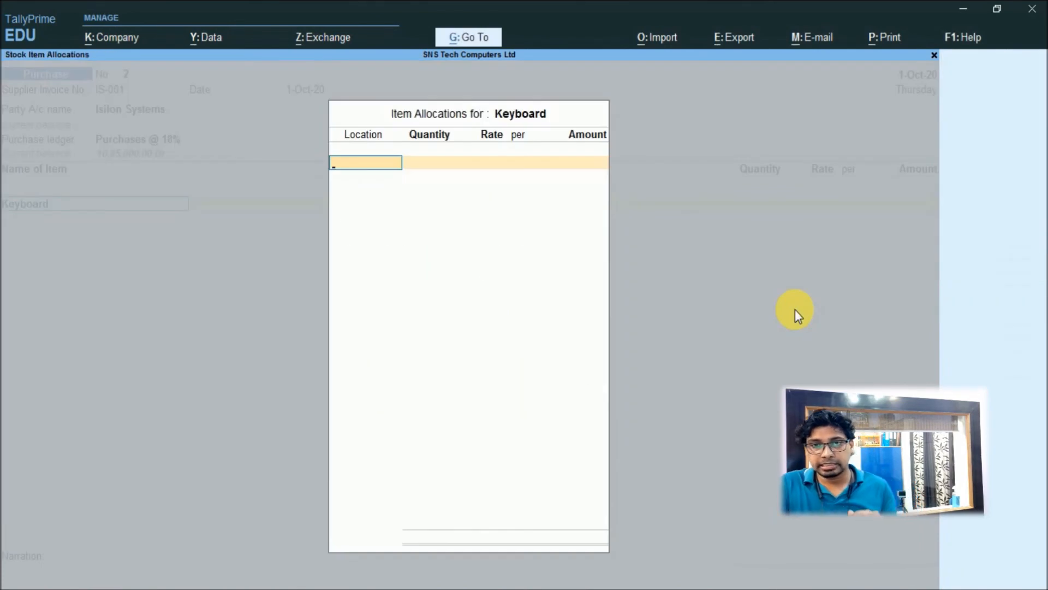
Step: Allocate 110 nos of Keyboard to Raw Material Godown at a rate of 200
{"action": "type", "text": "R"}
{"action": "key", "text": "Return"}
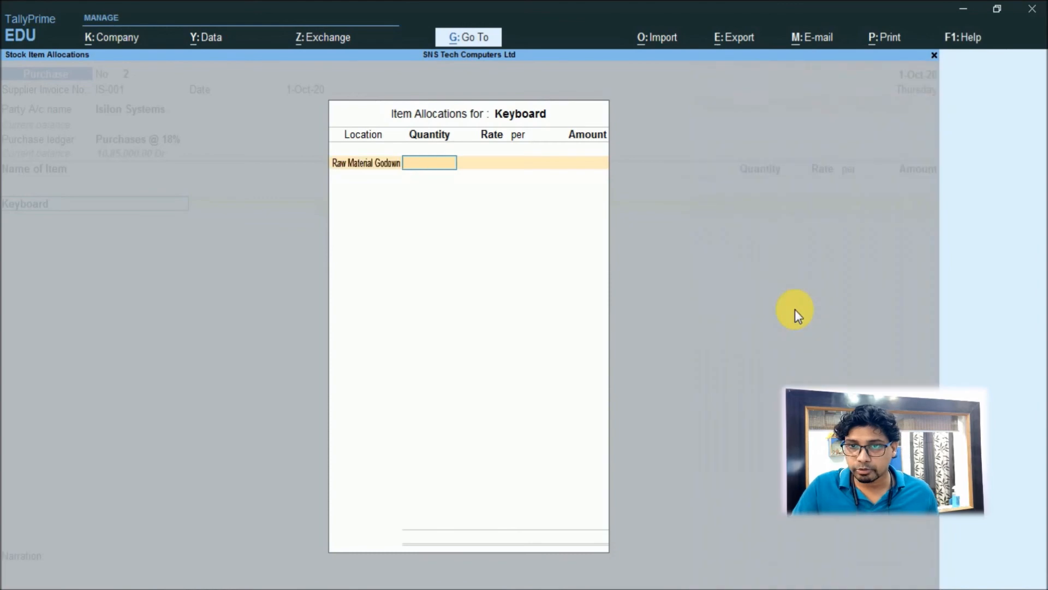
{"action": "type", "text": "110"}
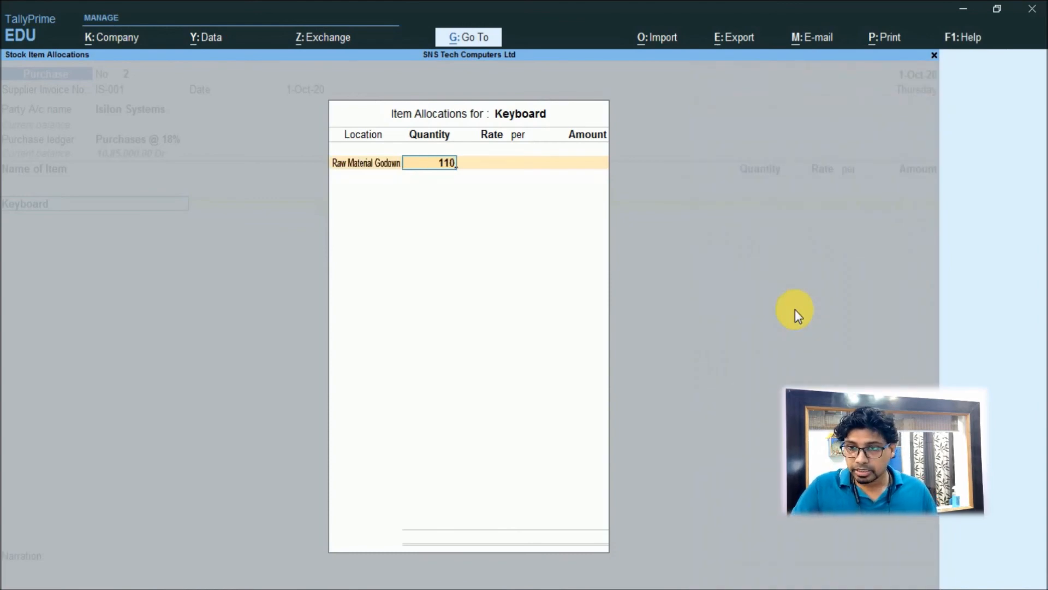
{"action": "key", "text": "Return"}
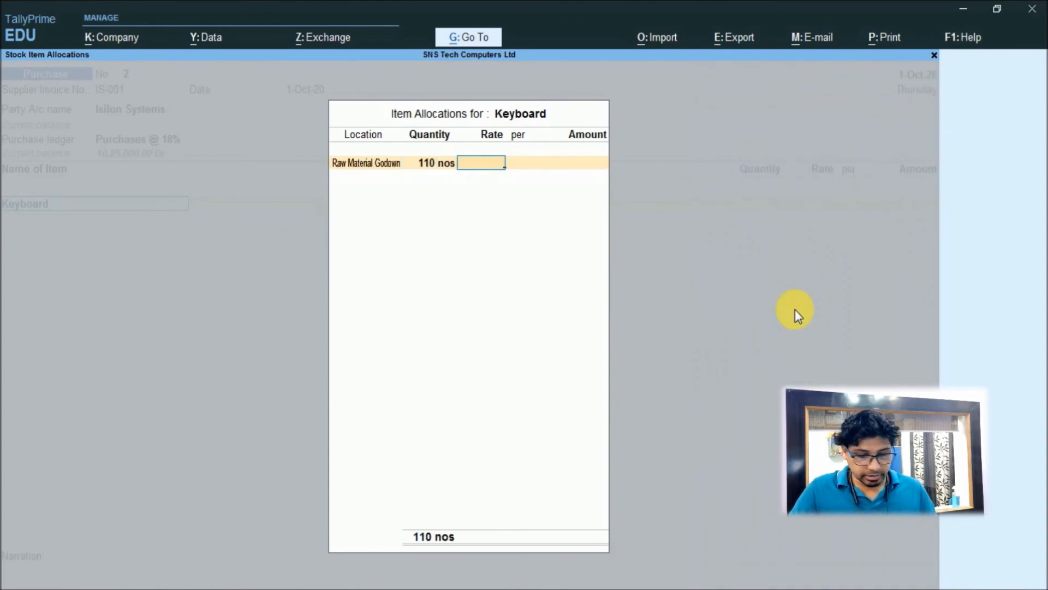
{"action": "type", "text": "200"}
{"action": "key", "text": "Return"}
{"action": "key", "text": "Return"}
{"action": "key", "text": "Return"}
{"action": "key", "text": "Return"}
{"action": "key", "text": "Return"}
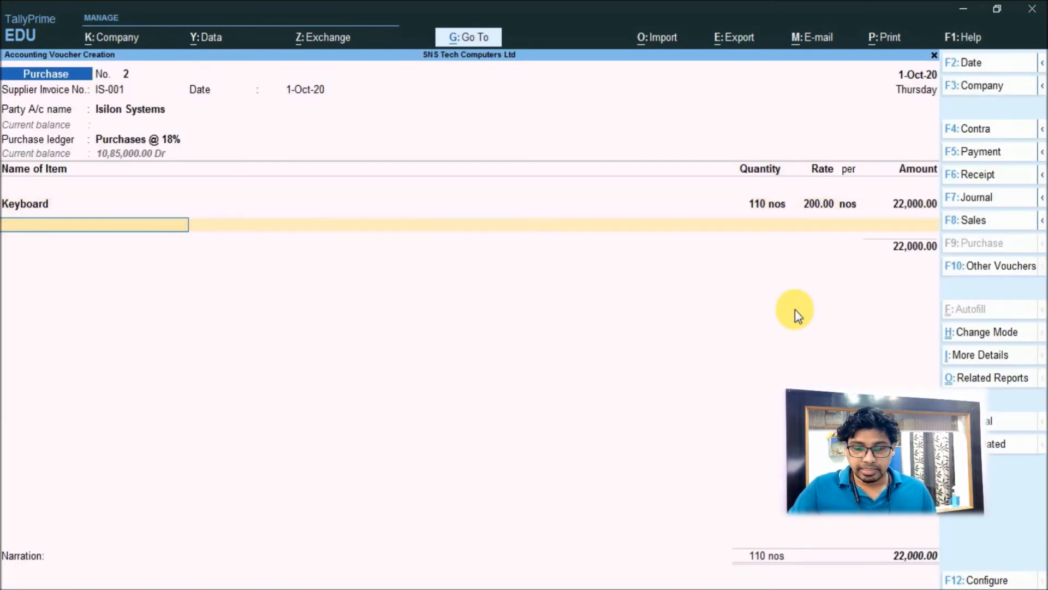
Step: Create a stock item named Mouse under RawMaterial, with no category and nos as its unit
{"action": "key", "text": "alt+c"}
{"action": "type", "text": "Mouse"}
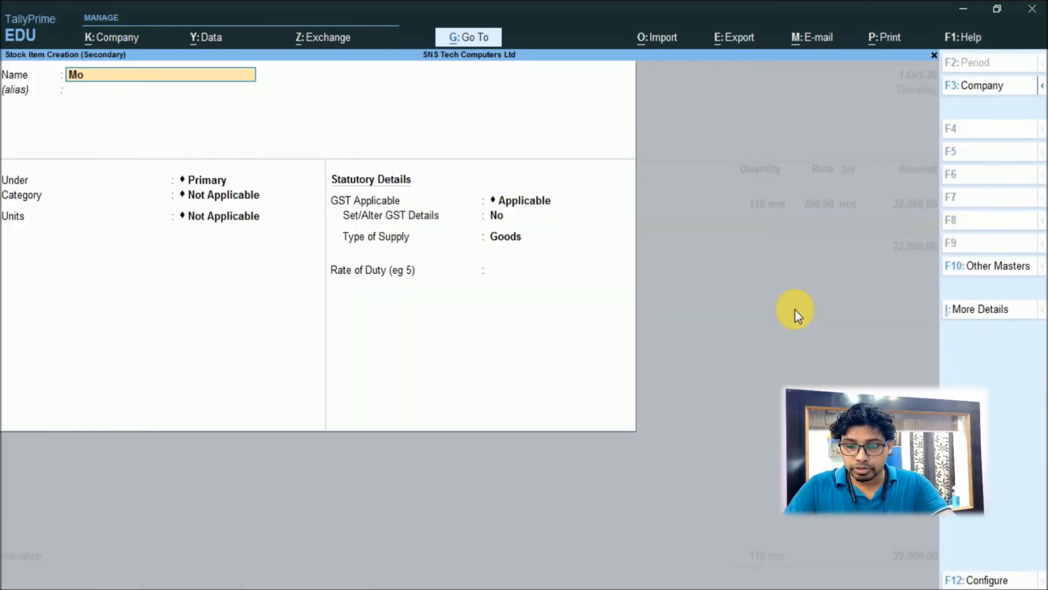
{"action": "key", "text": "Return"}
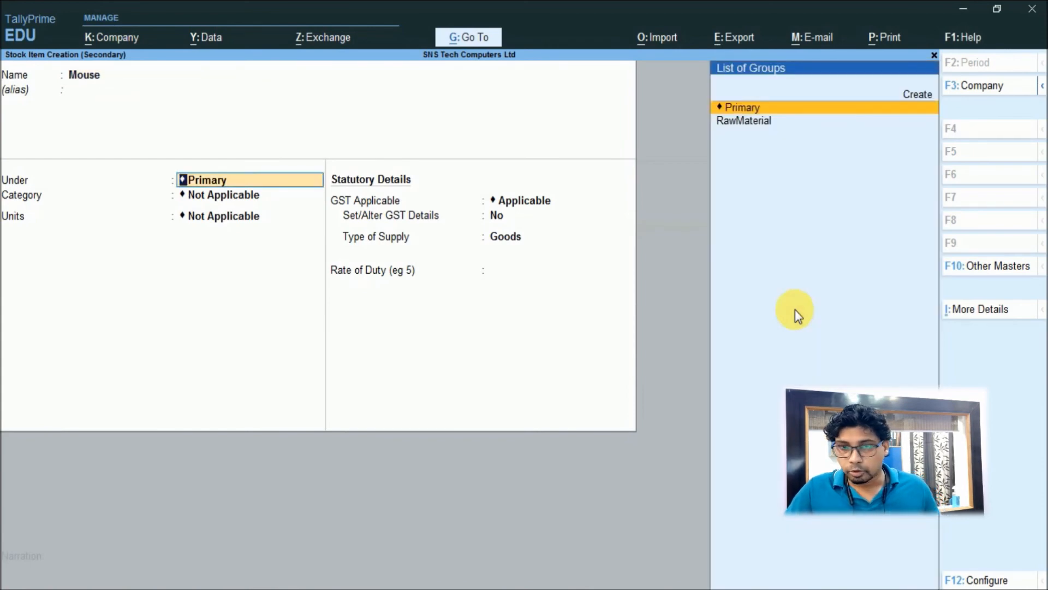
{"action": "key", "text": "Down"}
{"action": "key", "text": "Return"}
{"action": "key", "text": "Return"}
{"action": "key", "text": "Return"}
Step: Give Mouse taxable GST details with 18% integrated tax, keep it as Goods, and save it into the invoice
{"action": "key", "text": "Return"}
{"action": "key", "text": "y"}
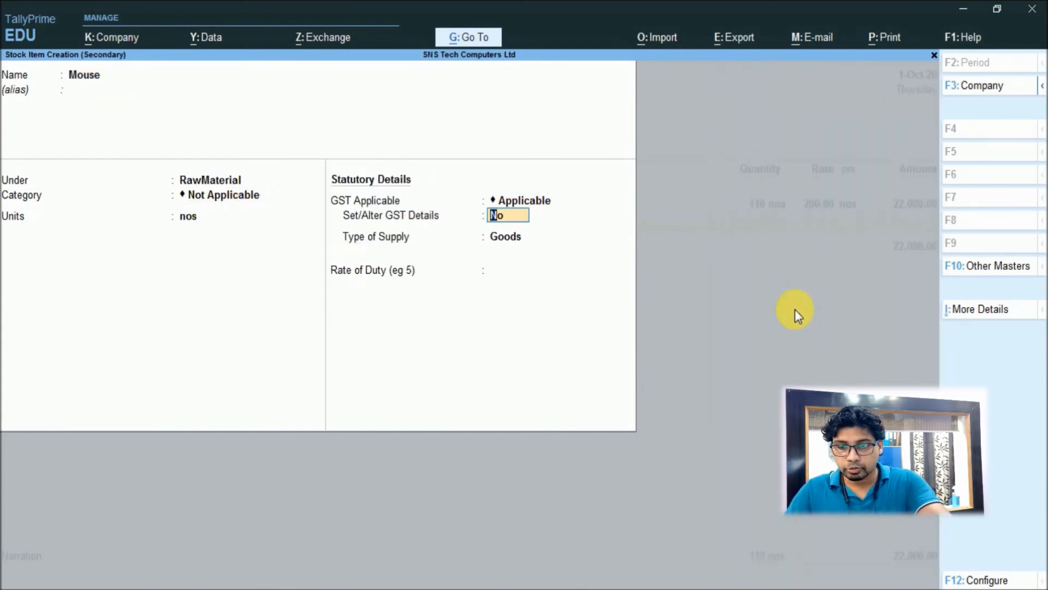
{"action": "key", "text": "Return"}
{"action": "key", "text": "Return"}
{"action": "key", "text": "Down"}
{"action": "key", "text": "Down"}
{"action": "key", "text": "Down"}
{"action": "key", "text": "Return"}
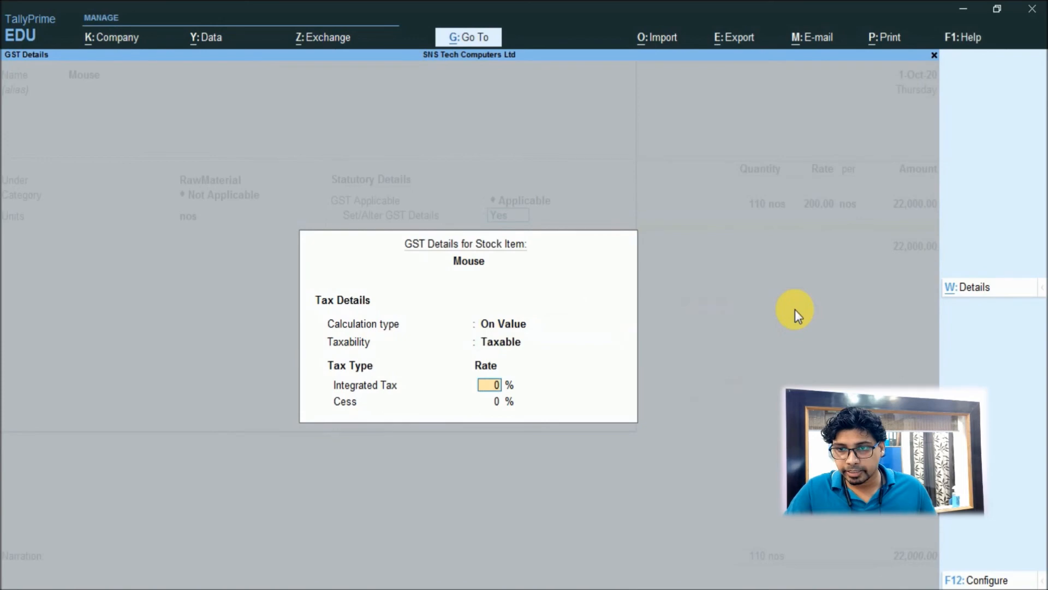
{"action": "type", "text": "18"}
{"action": "key", "text": "Return"}
{"action": "key", "text": "Return"}
{"action": "key", "text": "Return"}
{"action": "key", "text": "Return"}
{"action": "key", "text": "Return"}
{"action": "key", "text": "Return"}
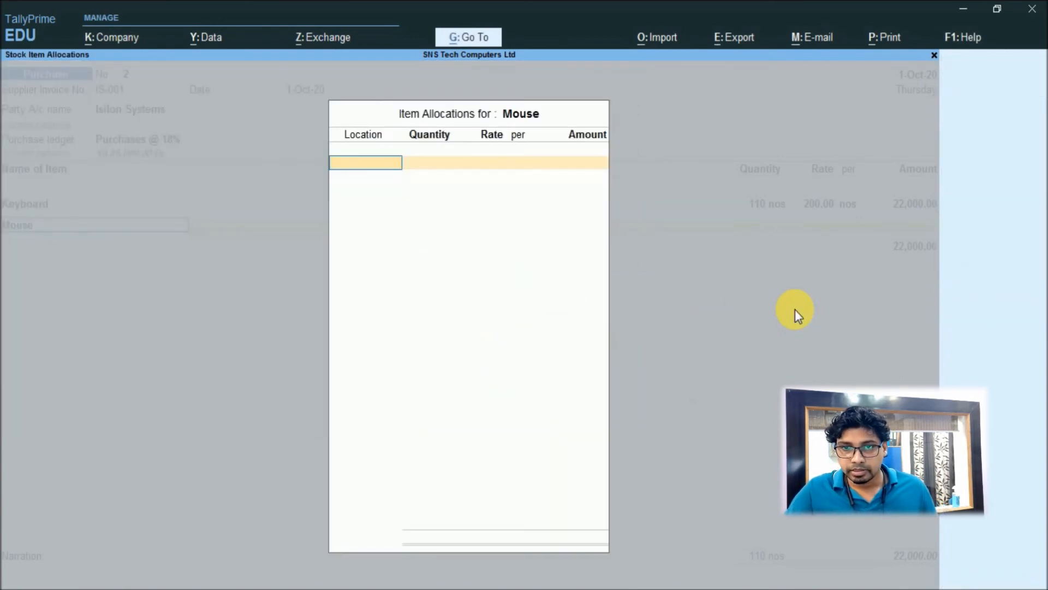
Step: Allocate 100 nos of Mouse to Raw Material Godown at a rate of 150
{"action": "key", "text": "Return"}
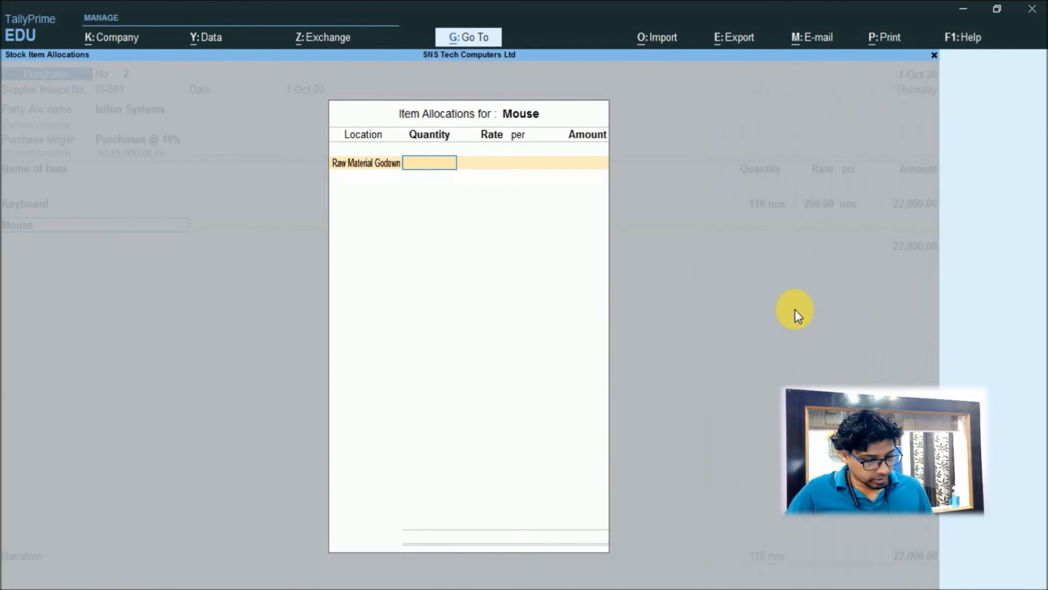
{"action": "type", "text": "100"}
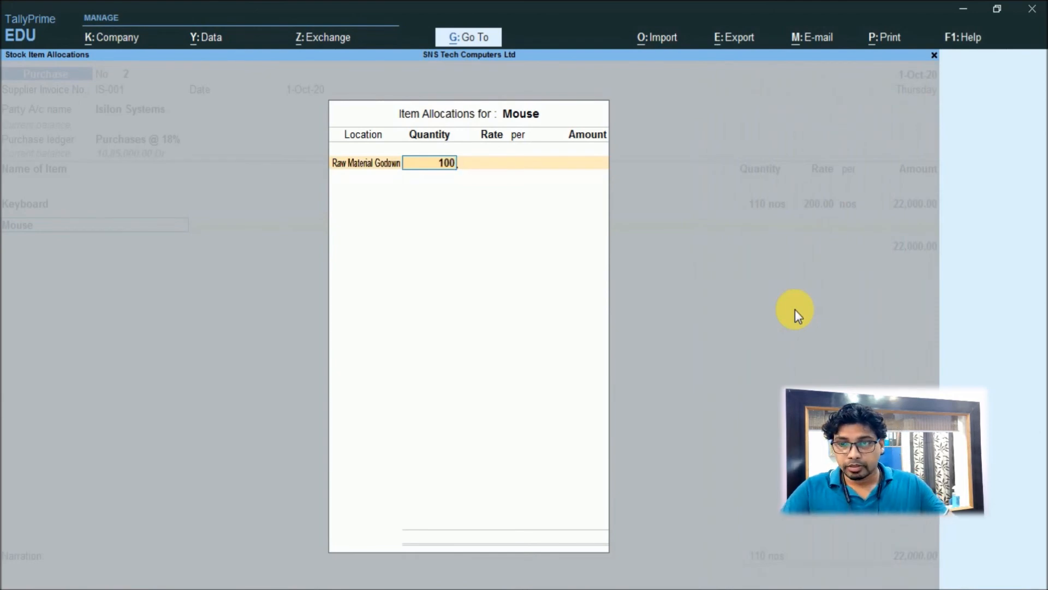
{"action": "key", "text": "Return"}
{"action": "type", "text": "150"}
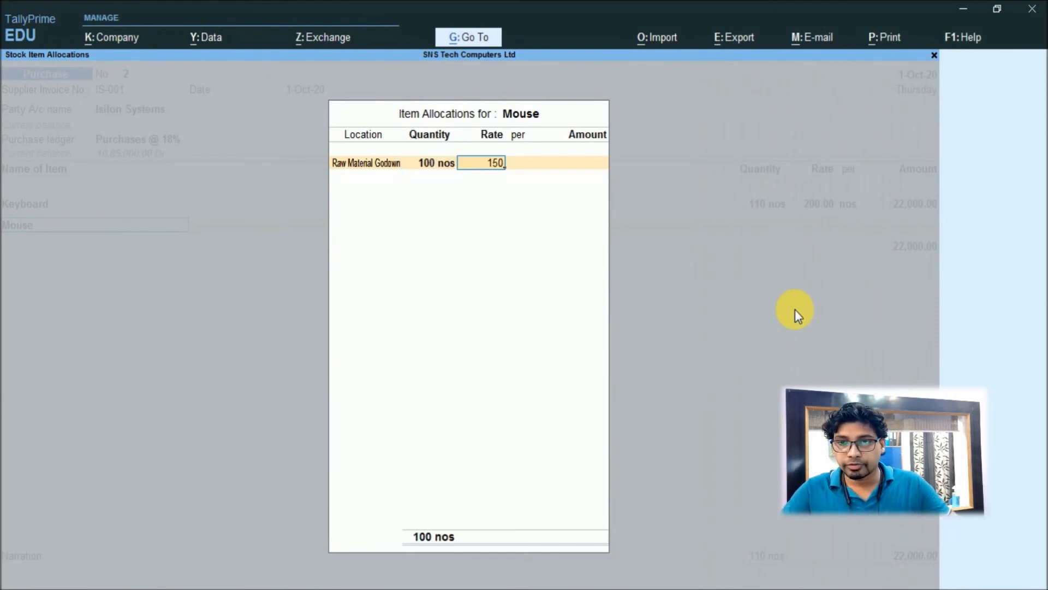
{"action": "key", "text": "Return"}
{"action": "key", "text": "Return"}
{"action": "key", "text": "Return"}
{"action": "key", "text": "Return"}
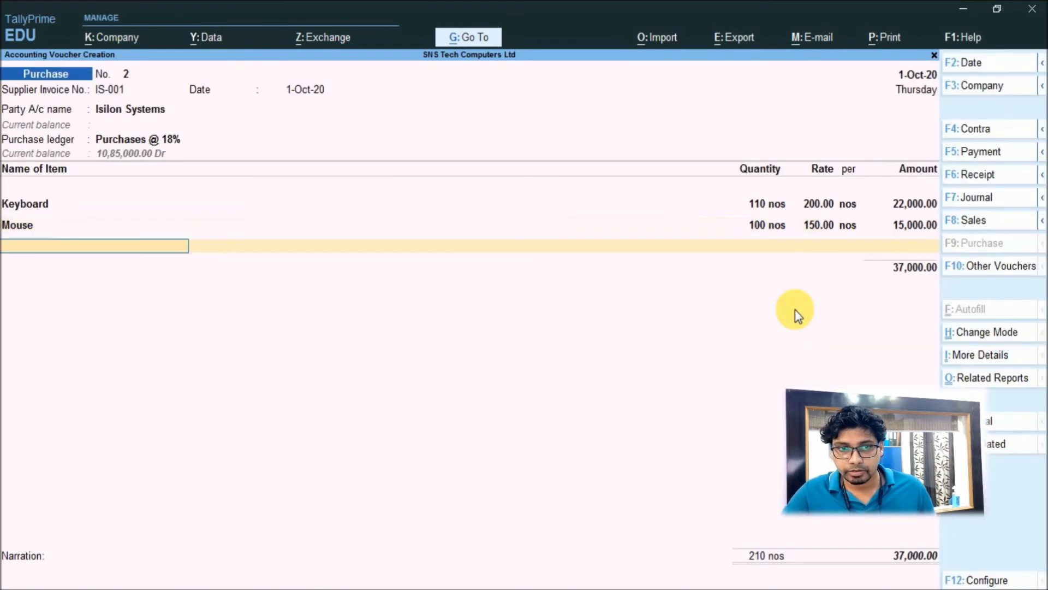
Step: Create a stock item named Motherboard under RawMaterial, with no category and nos as its unit
{"action": "key", "text": "alt+c"}
{"action": "type", "text": "Motherboard"}
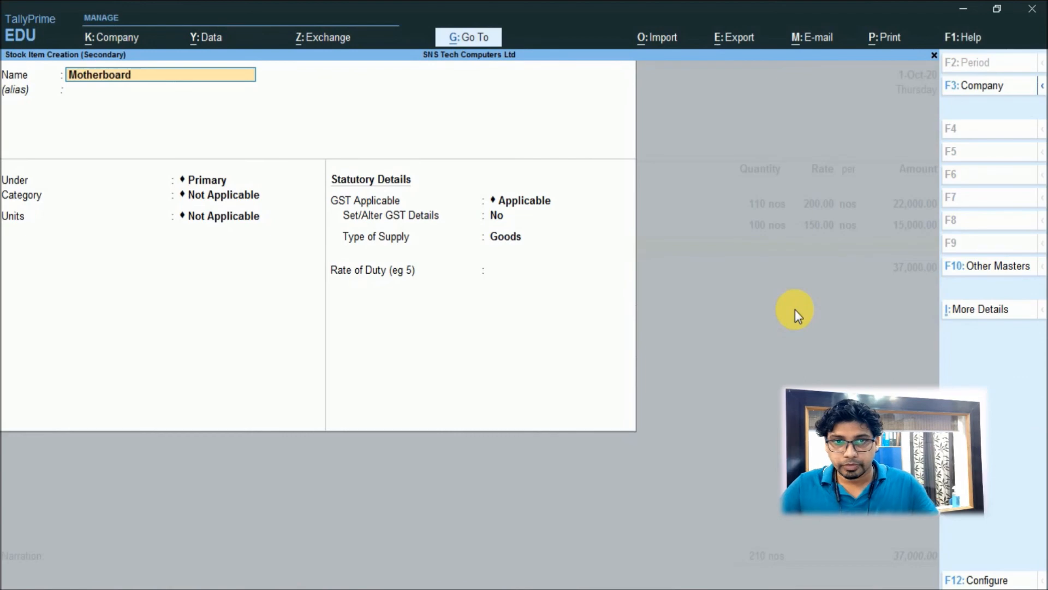
{"action": "key", "text": "Return"}
{"action": "key", "text": "Return"}
{"action": "key", "text": "Down"}
{"action": "key", "text": "Return"}
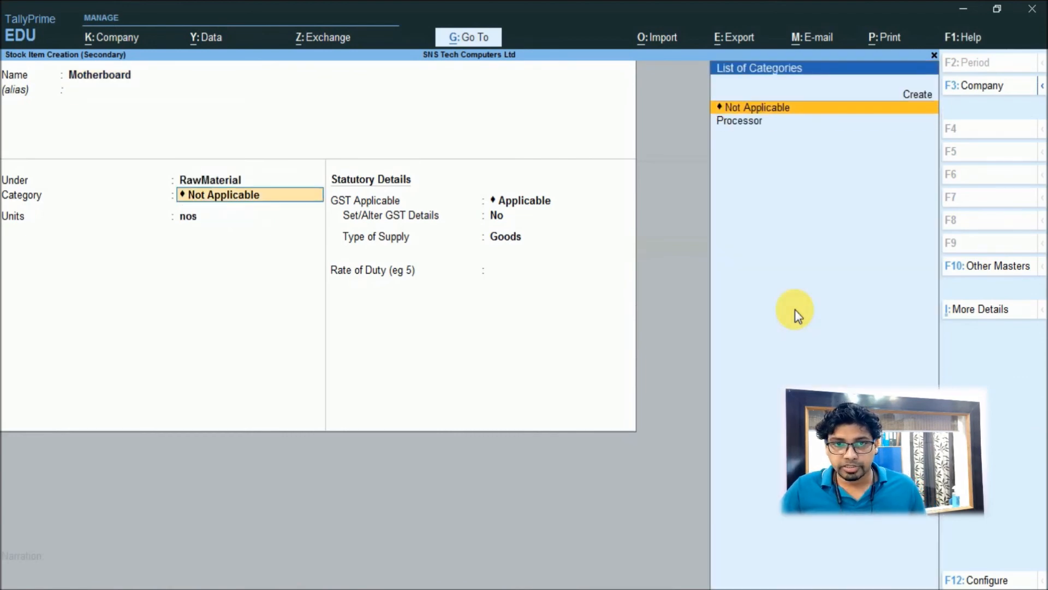
{"action": "key", "text": "Return"}
{"action": "key", "text": "Return"}
Step: Give Motherboard taxable GST details with 18% integrated tax, keep it as Goods, and save it into the invoice
{"action": "key", "text": "Return"}
{"action": "key", "text": "y"}
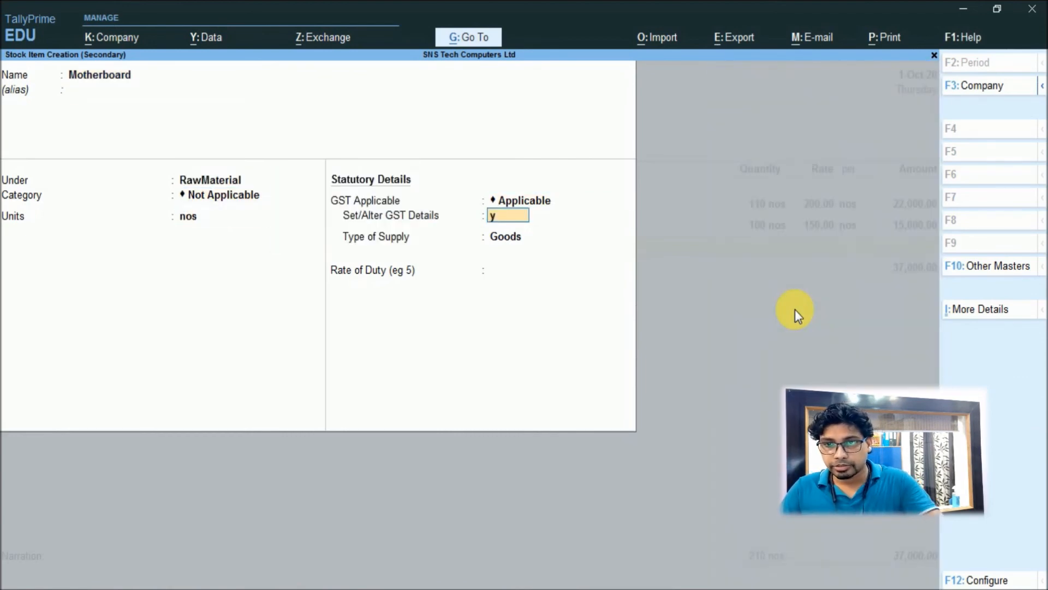
{"action": "key", "text": "Return"}
{"action": "key", "text": "Return"}
{"action": "key", "text": "Down"}
{"action": "key", "text": "Down"}
{"action": "key", "text": "Down"}
{"action": "key", "text": "Return"}
{"action": "type", "text": "1"}
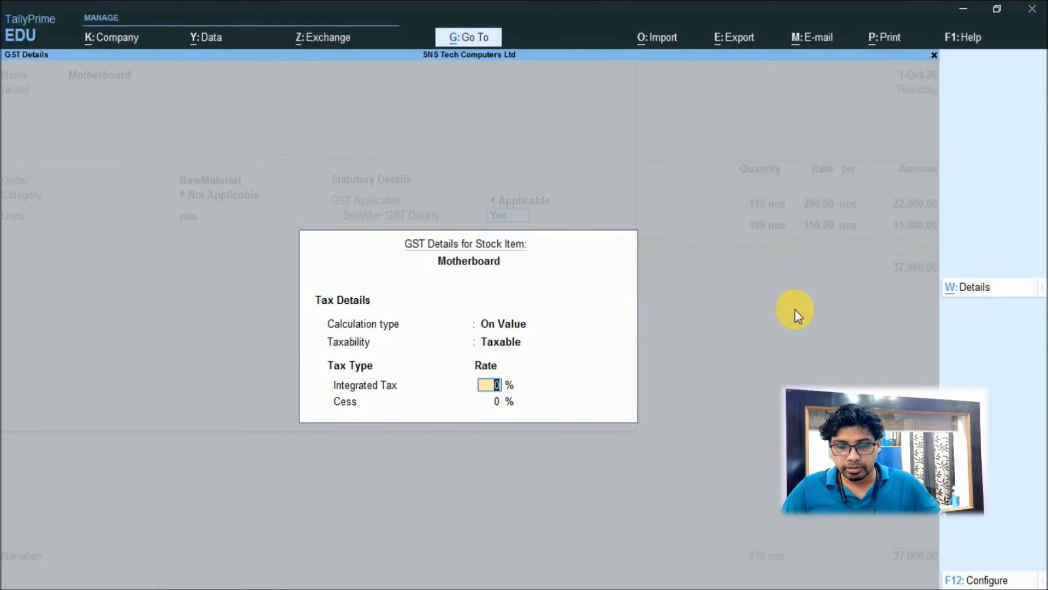
{"action": "type", "text": "8"}
{"action": "key", "text": "Return"}
{"action": "key", "text": "Return"}
{"action": "key", "text": "Return"}
{"action": "key", "text": "Return"}
{"action": "key", "text": "y"}
{"action": "key", "text": "Return"}
Step: Allocate 100 nos of Motherboard to Raw Material Godown at a rate of 3,200
{"action": "type", "text": "R"}
{"action": "key", "text": "Return"}
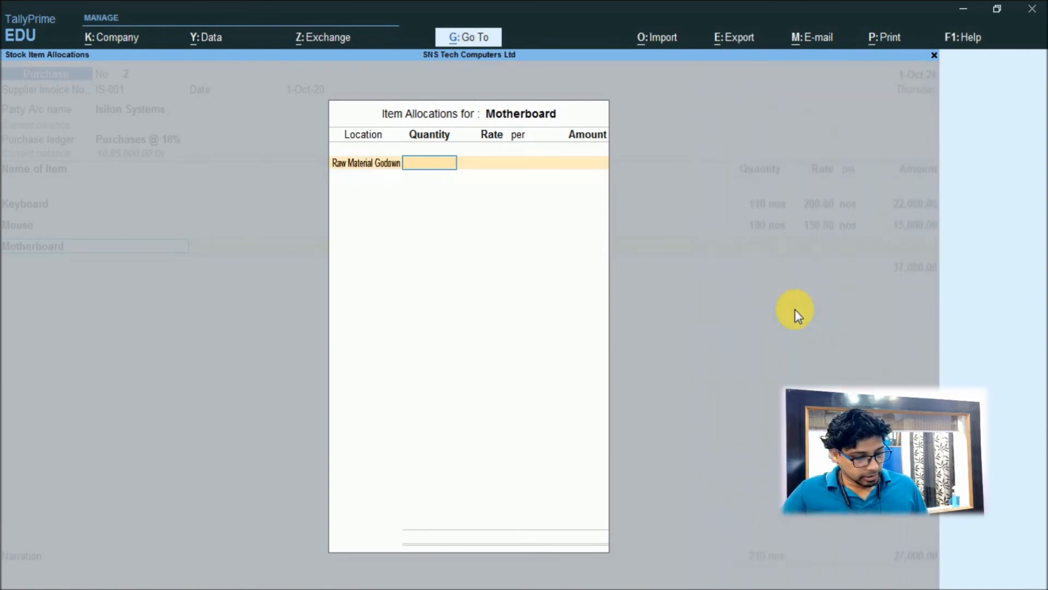
{"action": "type", "text": "100"}
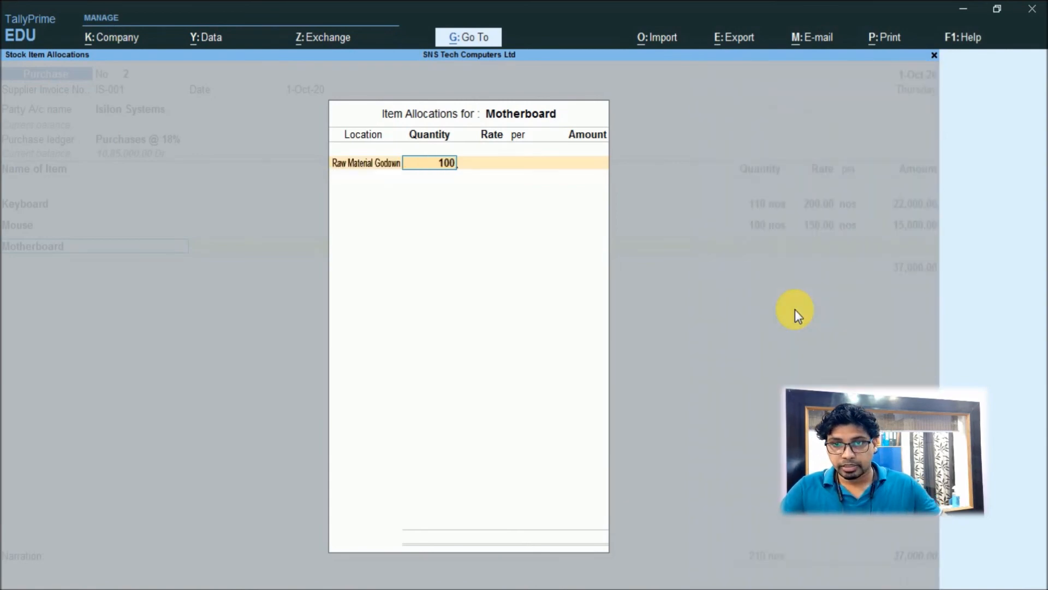
{"action": "key", "text": "Return"}
{"action": "type", "text": "3200"}
{"action": "key", "text": "Return"}
{"action": "key", "text": "Return"}
{"action": "key", "text": "Return"}
{"action": "key", "text": "Return"}
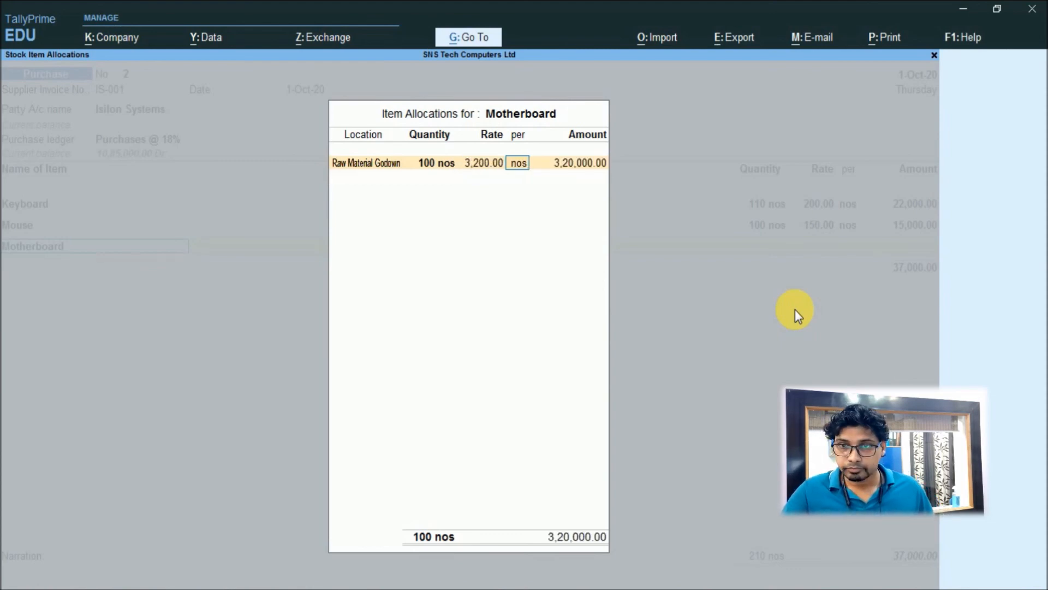
{"action": "key", "text": "Return"}
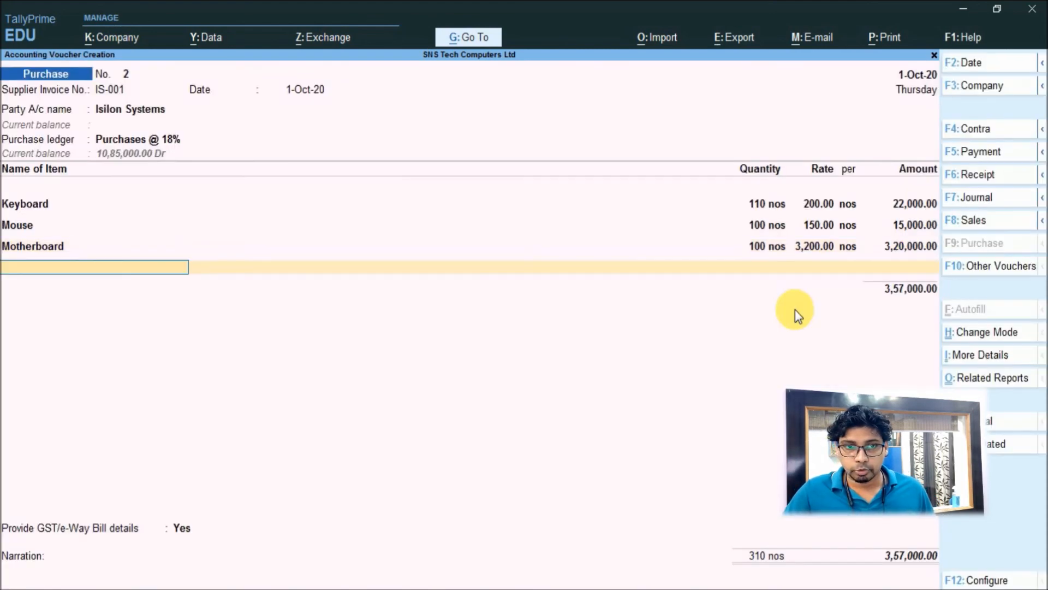
Step: End the item list and add the CGST@9% ledger to the Isilon Systems purchase
{"action": "key", "text": "Return"}
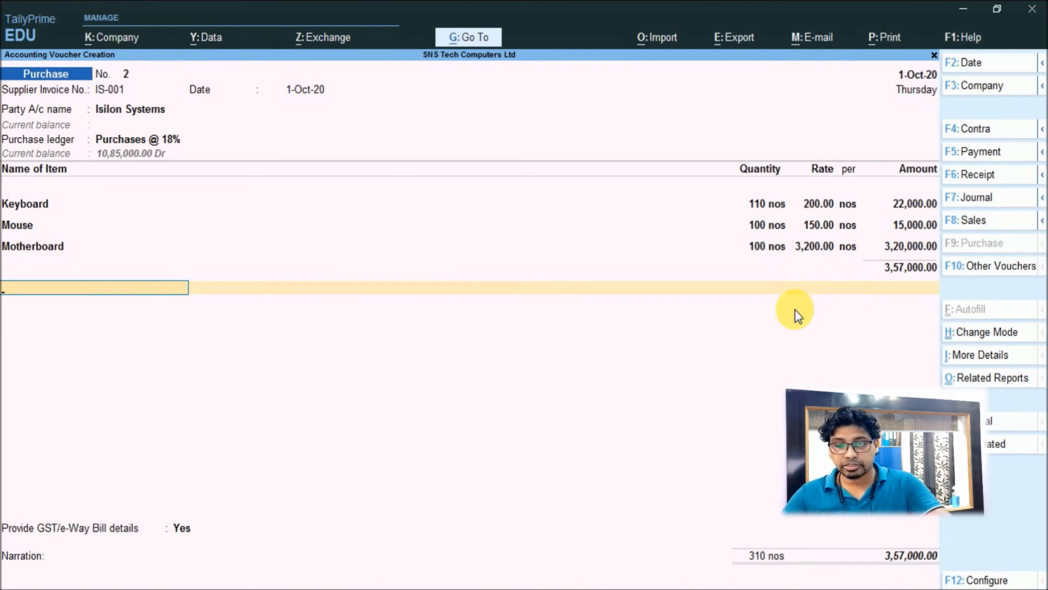
{"action": "type", "text": "C"}
{"action": "key", "text": "Down"}
{"action": "key", "text": "Down"}
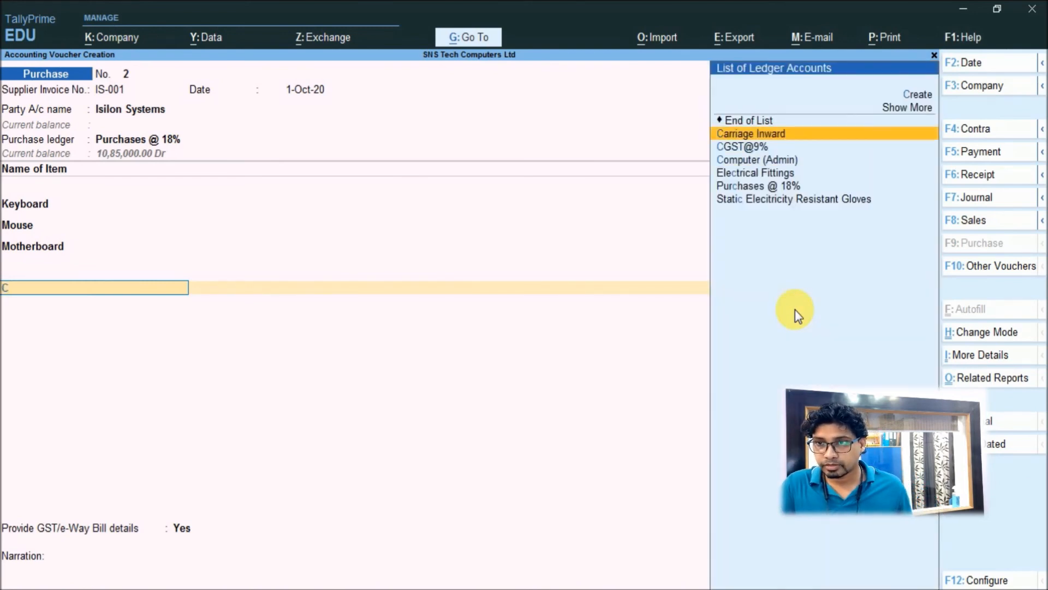
{"action": "key", "text": "Return"}
{"action": "key", "text": "Return"}
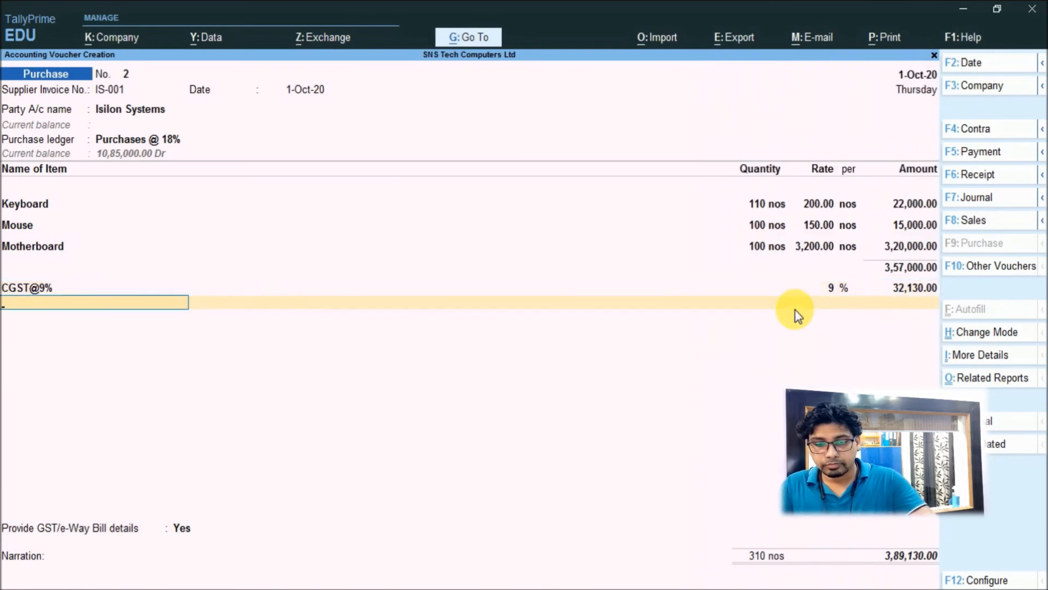
Step: Add the SGST@9% ledger below CGST@9% with its calculated amount
{"action": "type", "text": "S"}
{"action": "key", "text": "Down"}
{"action": "key", "text": "Down"}
{"action": "key", "text": "Up"}
{"action": "key", "text": "Return"}
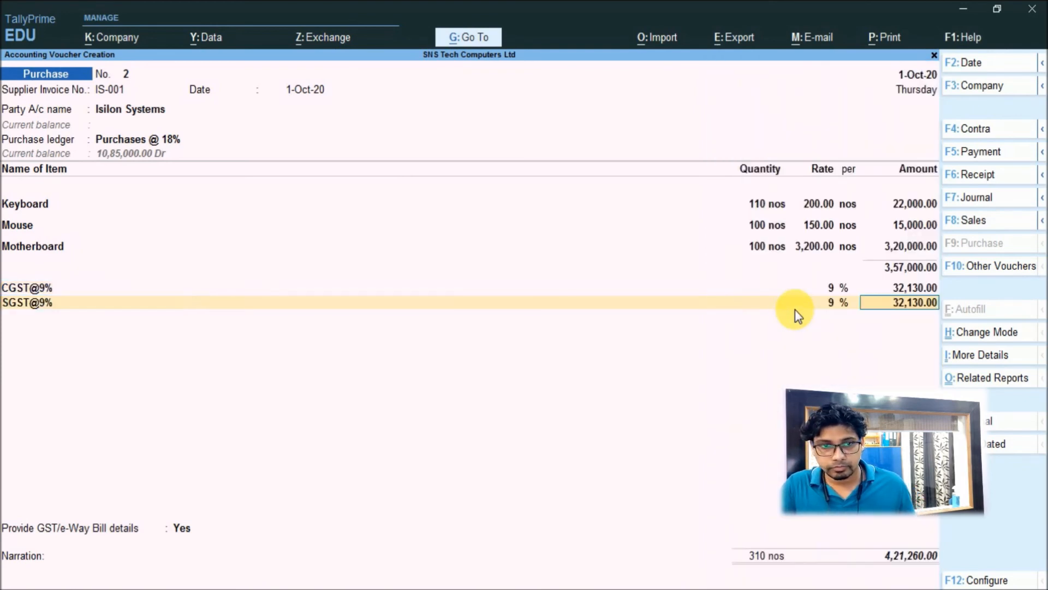
{"action": "key", "text": "Return"}
Step: Add Carriage Inward of 350 to the invoice and end the ledger list, going on to the GST/e-Way Bill details option
{"action": "key", "text": "Down"}
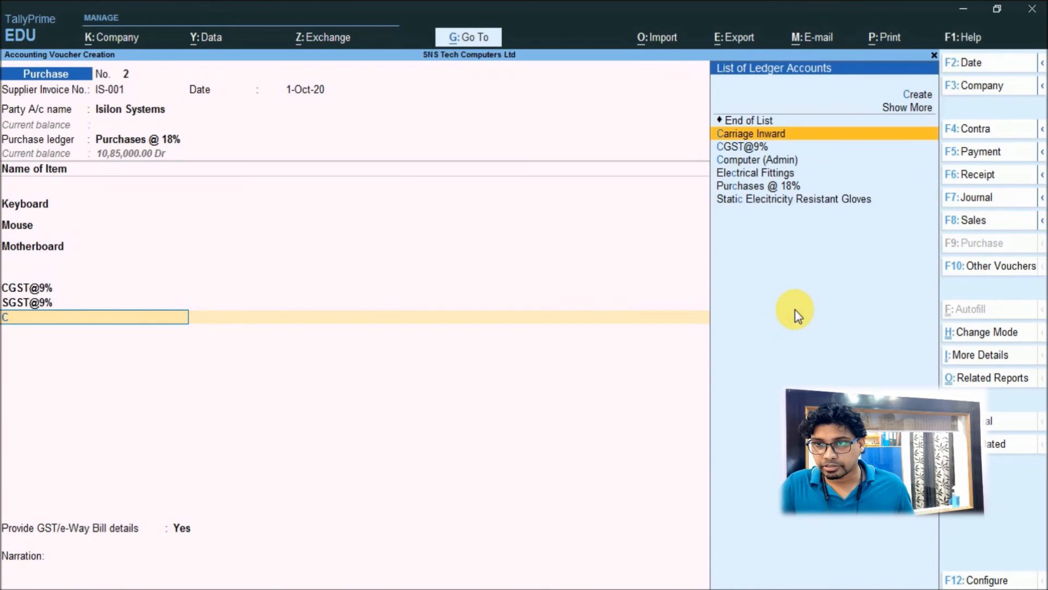
{"action": "key", "text": "Return"}
{"action": "key", "text": "Return"}
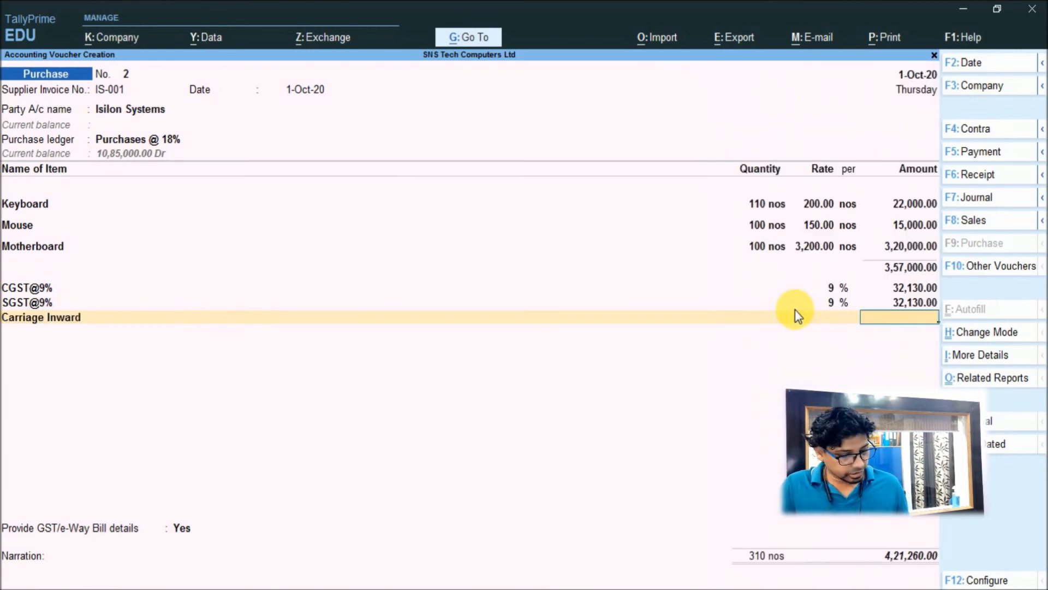
{"action": "type", "text": "350"}
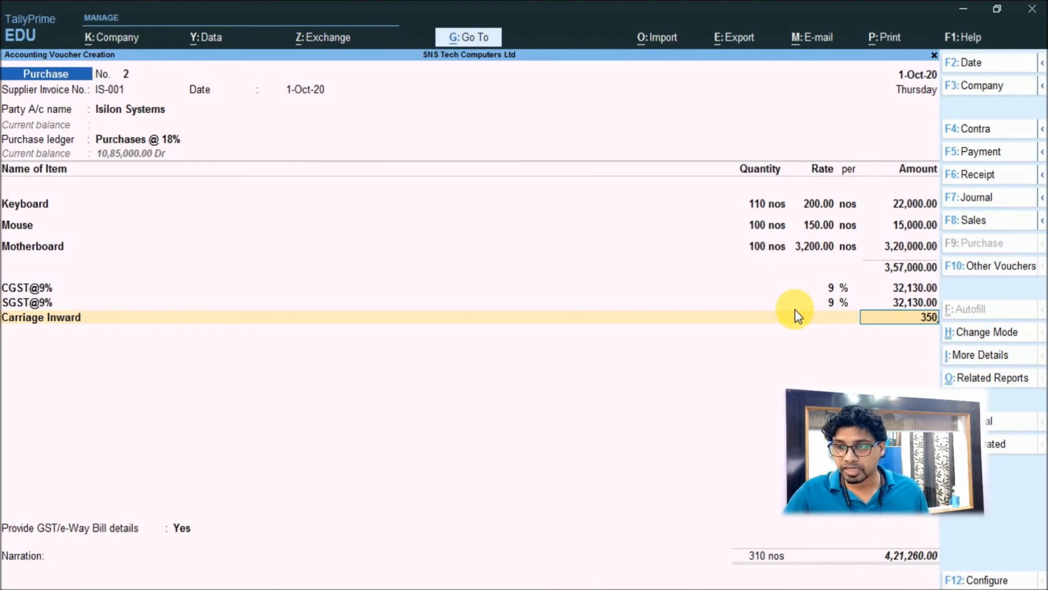
{"action": "key", "text": "Return"}
{"action": "key", "text": "Return"}
{"action": "key", "text": "Return"}
{"action": "key", "text": "Escape"}
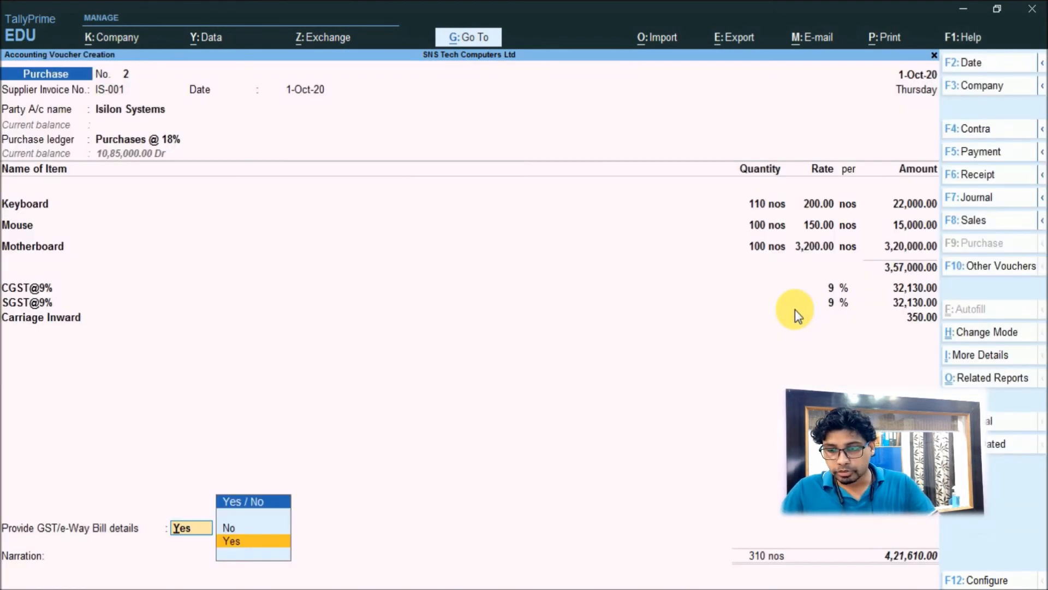
Step: Decline the GST/e-Way Bill details, leave the narration blank, save the Isilon Systems purchase and leave voucher entry
{"action": "key", "text": "n"}
{"action": "key", "text": "Return"}
{"action": "key", "text": "Return"}
{"action": "key", "text": "Return"}
{"action": "key", "text": "Return"}
{"action": "key", "text": "Return"}
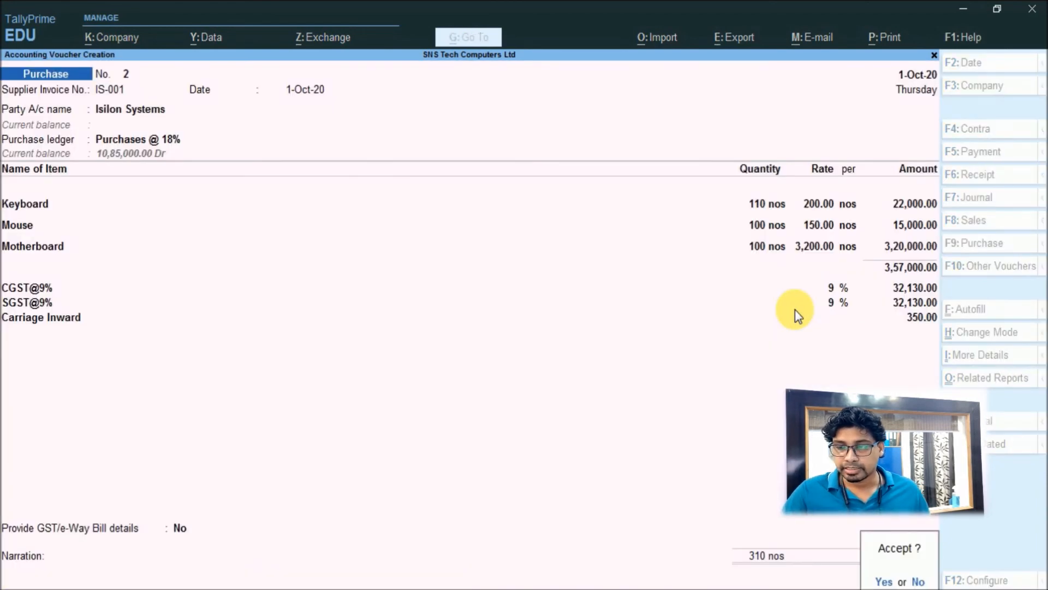
{"action": "key", "text": "Return"}
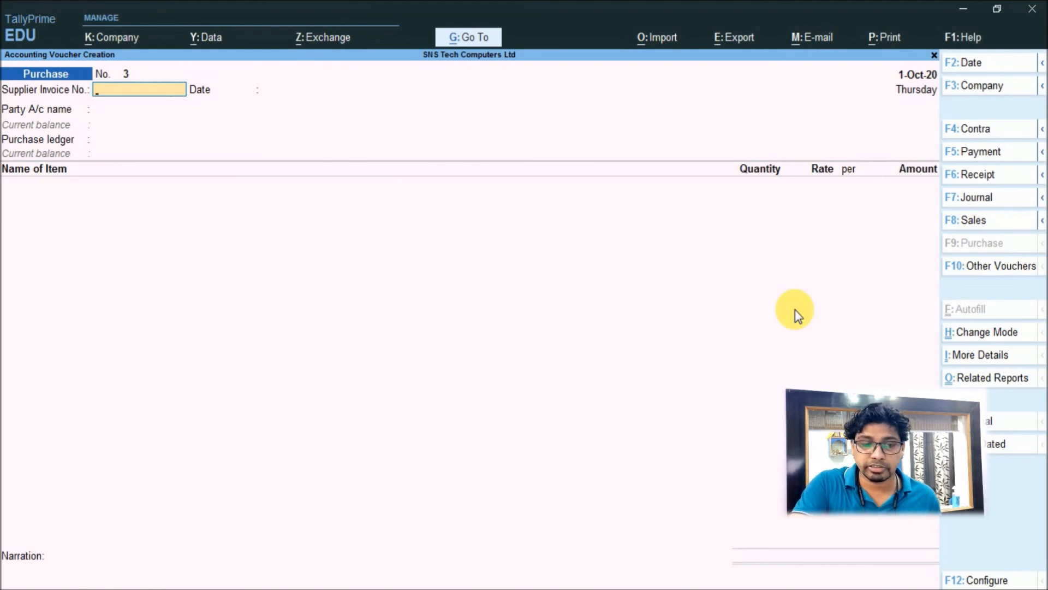
{"action": "key", "text": "Escape"}
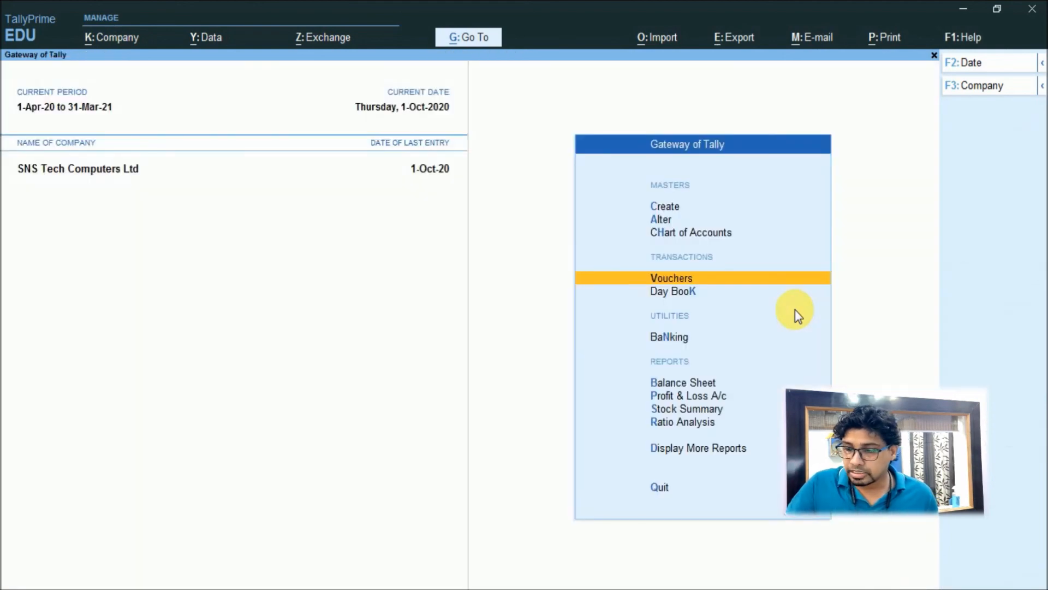
Step: Create a new location named Assembling Godown under Primary, save it and return to the Gateway of Tally
{"action": "key", "text": "Up"}
{"action": "key", "text": "Up"}
{"action": "key", "text": "Up"}
{"action": "key", "text": "Return"}
{"action": "key", "text": "Down"}
{"action": "key", "text": "Down"}
{"action": "key", "text": "Down"}
{"action": "key", "text": "Down"}
{"action": "key", "text": "Down"}
{"action": "key", "text": "Down"}
{"action": "key", "text": "Down"}
{"action": "key", "text": "Down"}
{"action": "key", "text": "Down"}
{"action": "key", "text": "Return"}
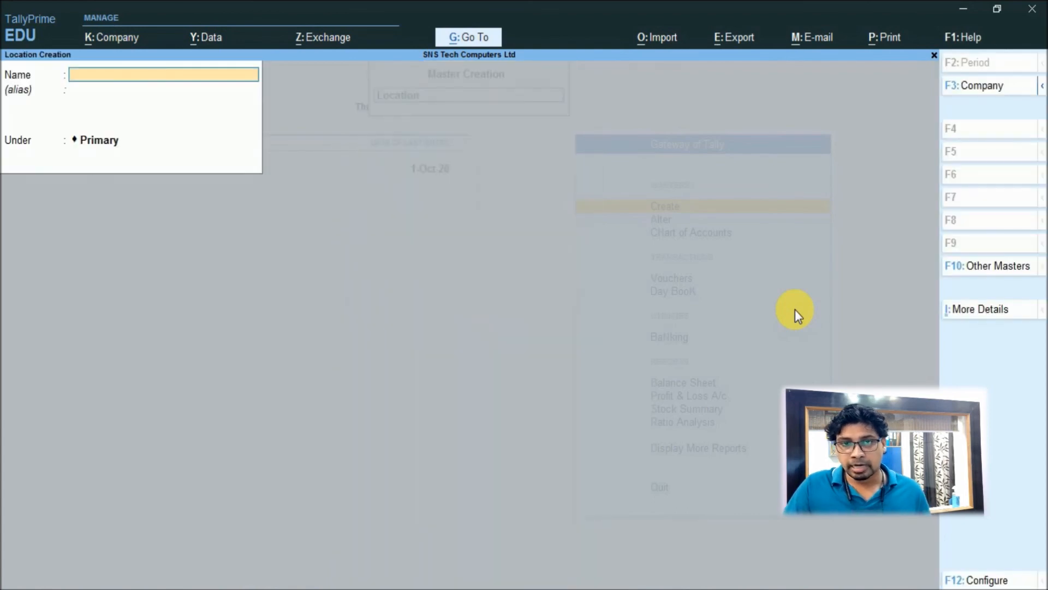
{"action": "type", "text": "Assem"}
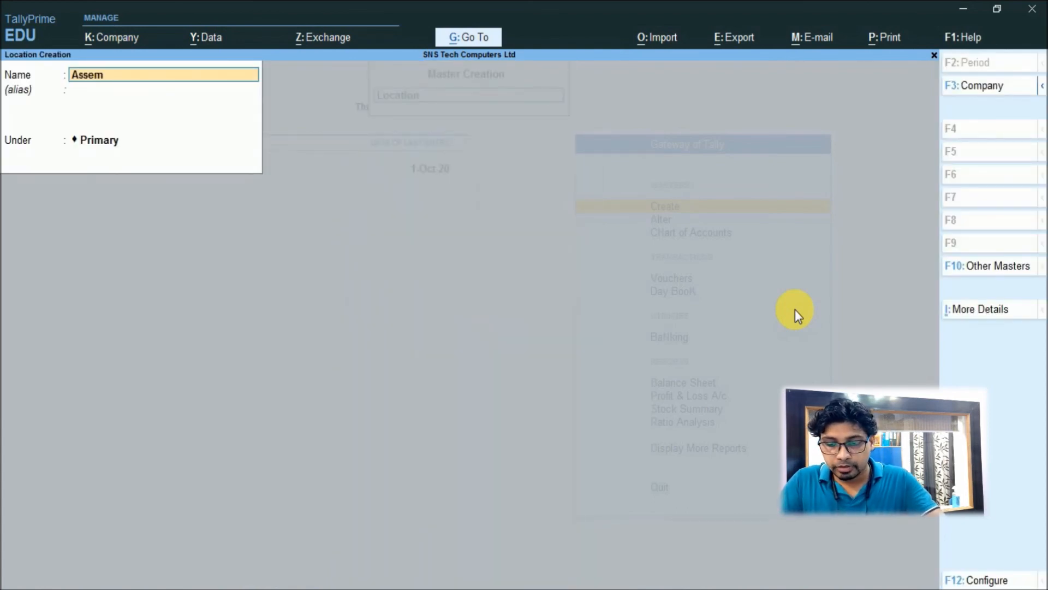
{"action": "type", "text": "bling Godown"}
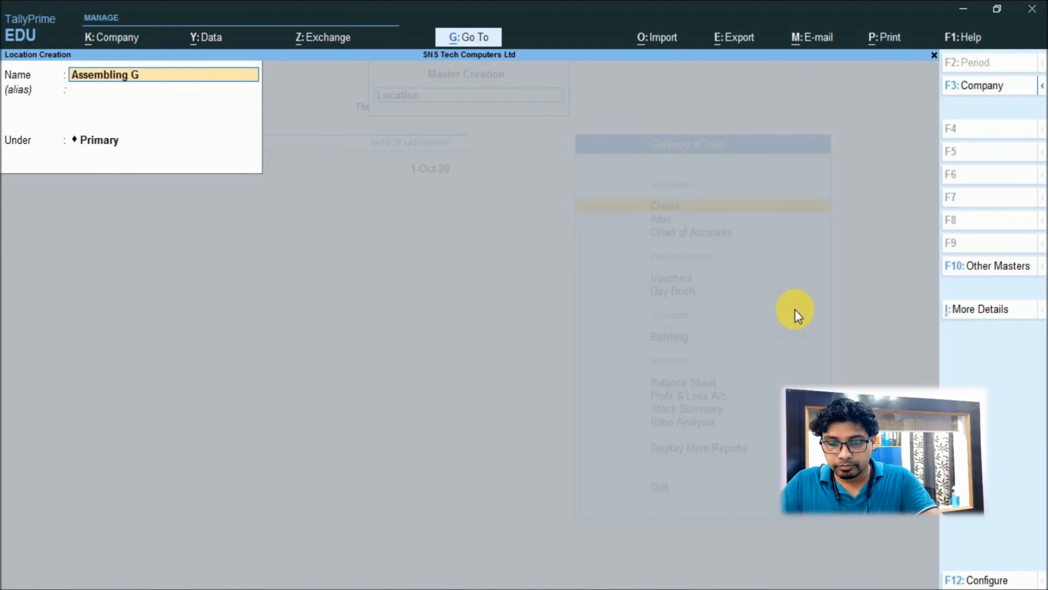
{"action": "key", "text": "Return"}
{"action": "key", "text": "Return"}
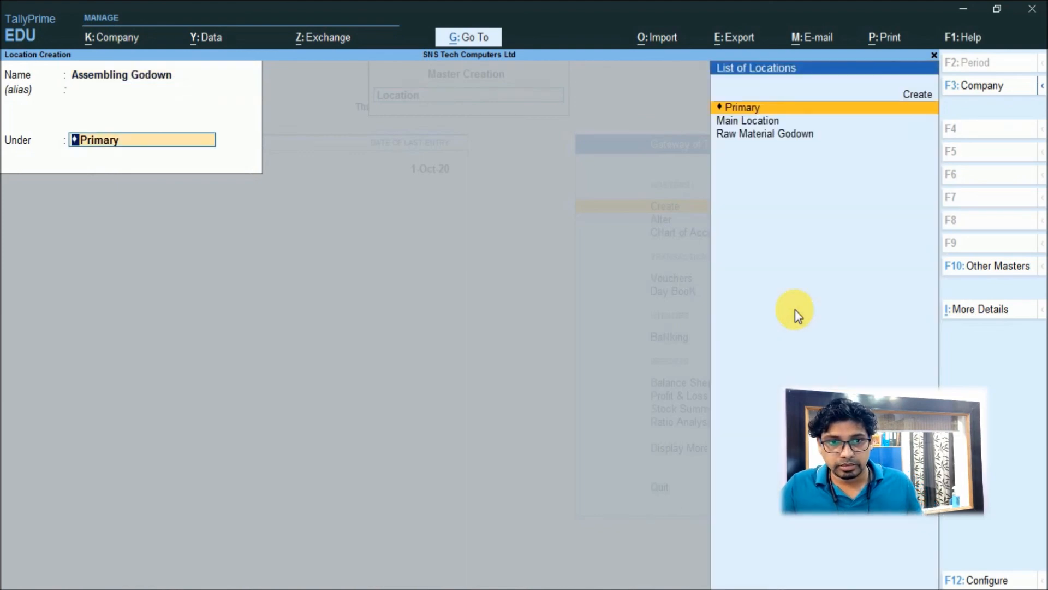
{"action": "key", "text": "Return"}
{"action": "key", "text": "Return"}
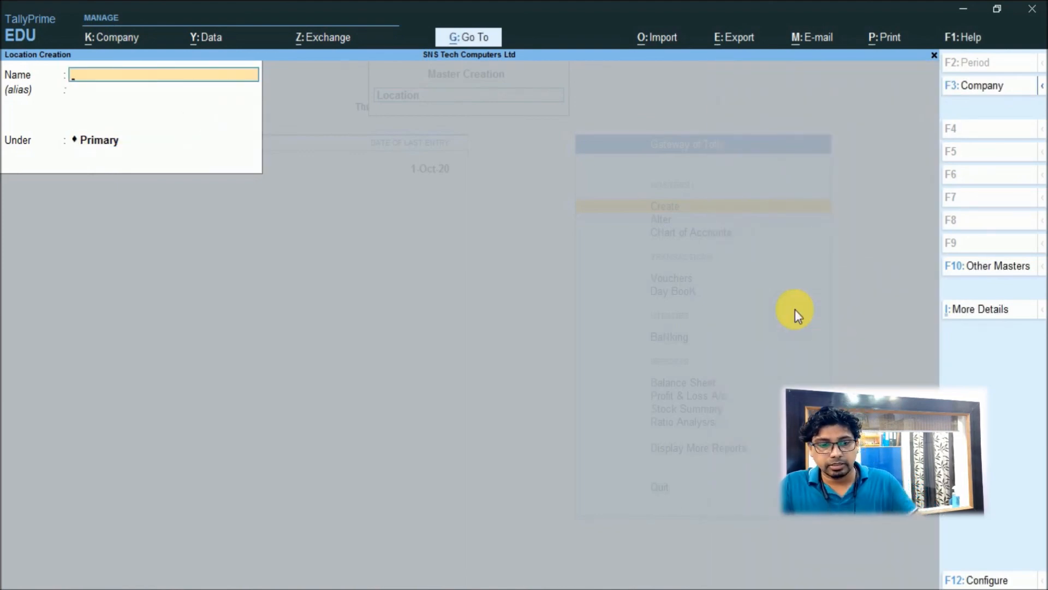
{"action": "key", "text": "Escape"}
Step: Open voucher entry and switch to a new Stock Journal for transferring materials
{"action": "key", "text": "Down"}
{"action": "key", "text": "Down"}
{"action": "key", "text": "Down"}
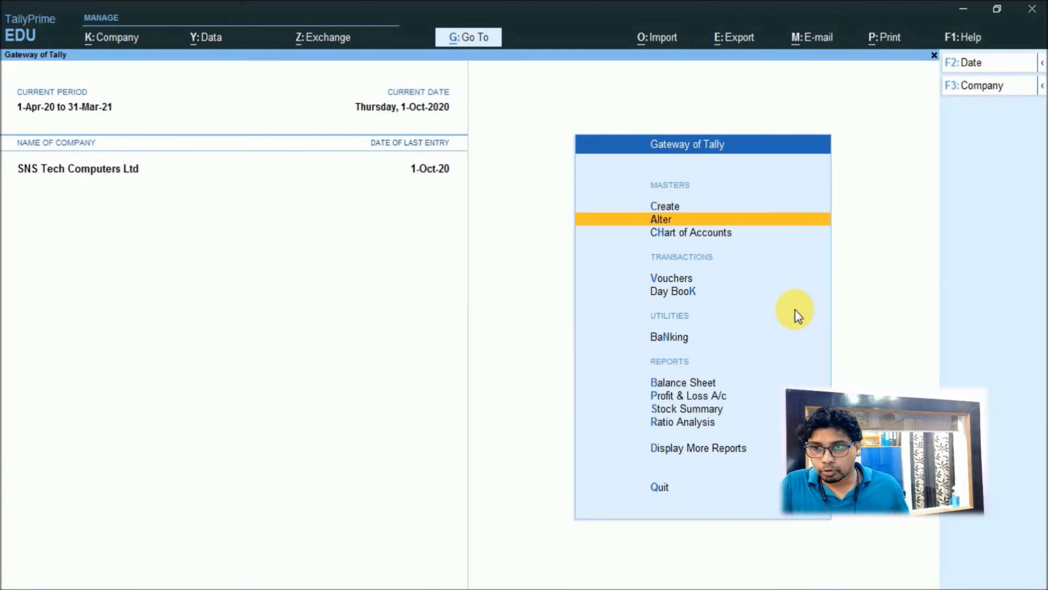
{"action": "key", "text": "Return"}
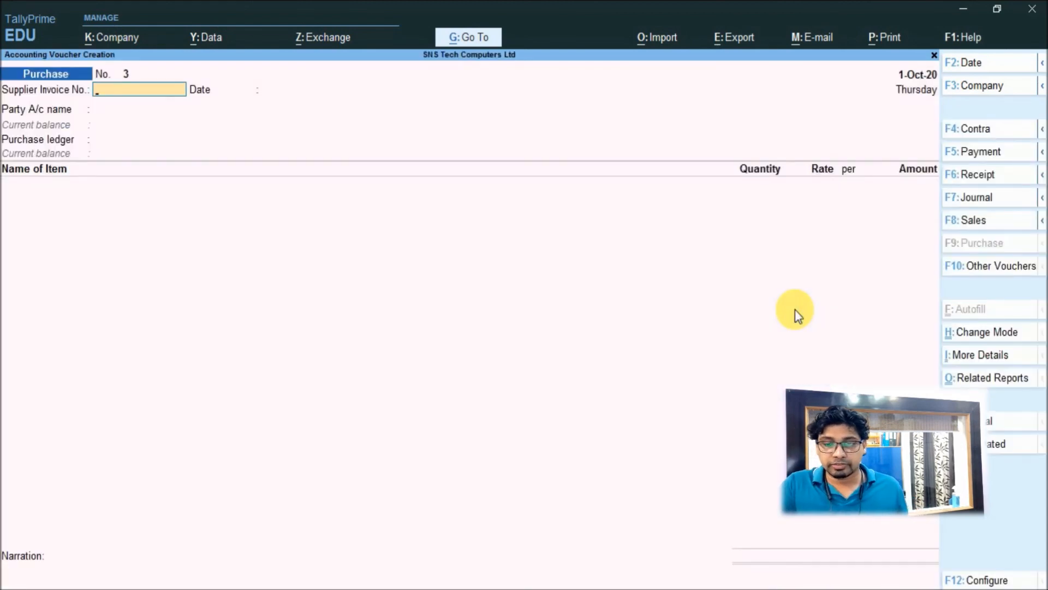
{"action": "key", "text": "alt+F7"}
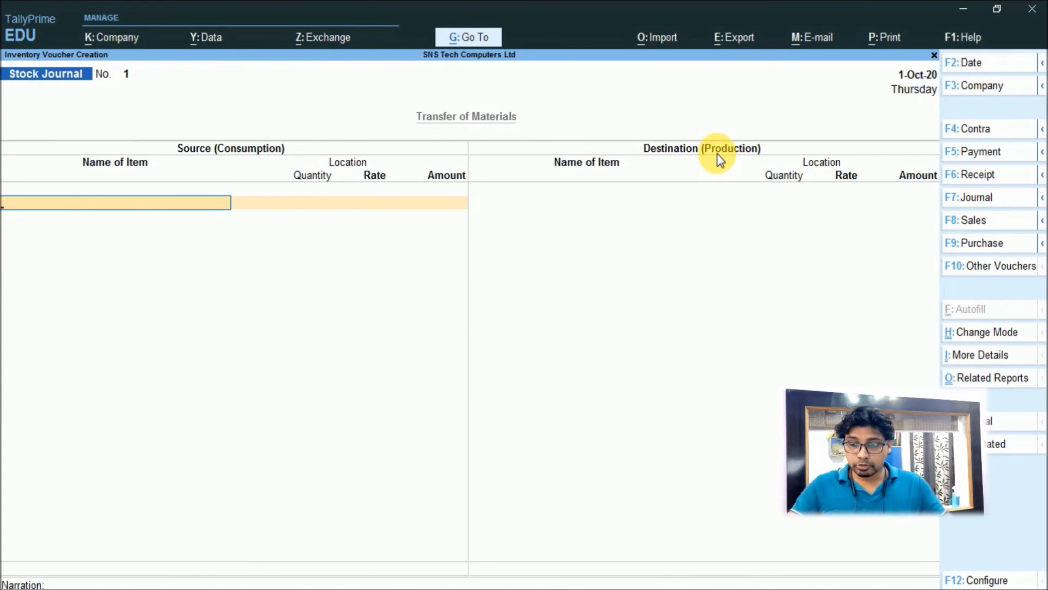
Step: Add Processor I3 as a source item from Raw Material Godown with a quantity of 25 nos
{"action": "type", "text": "Proce"}
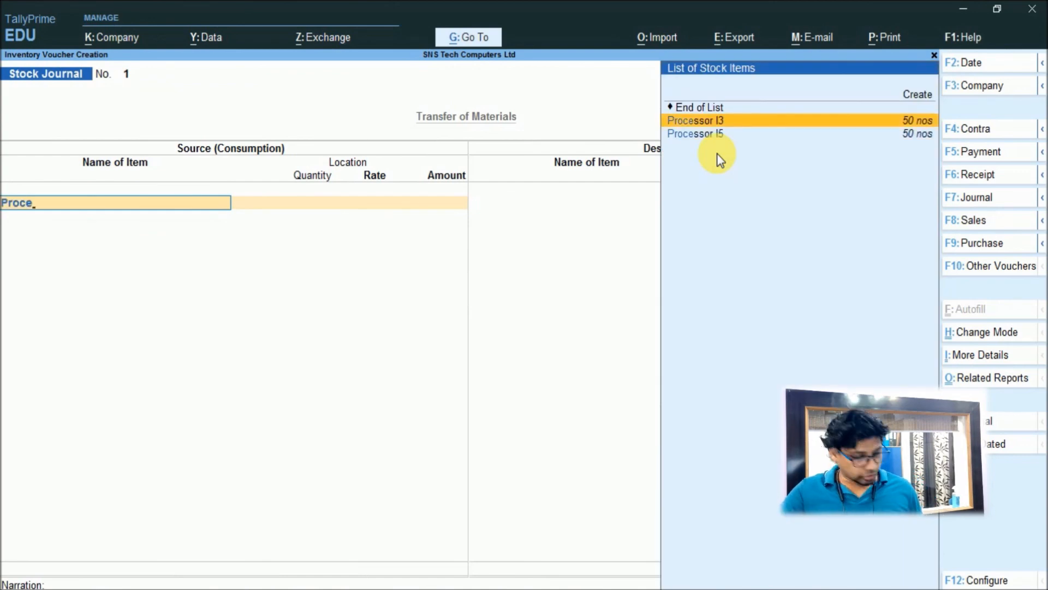
{"action": "key", "text": "Return"}
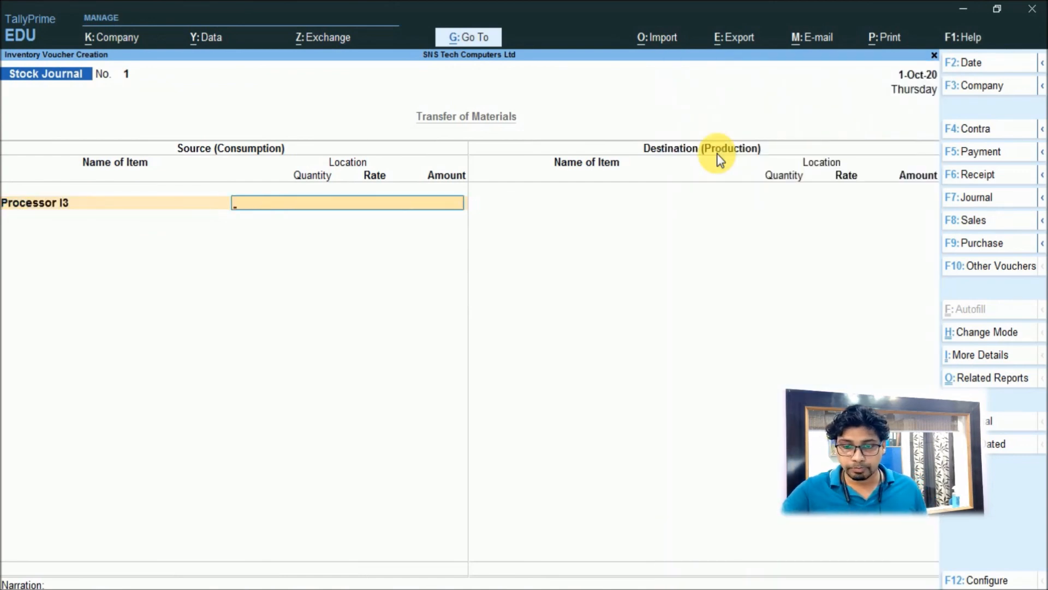
{"action": "type", "text": "R"}
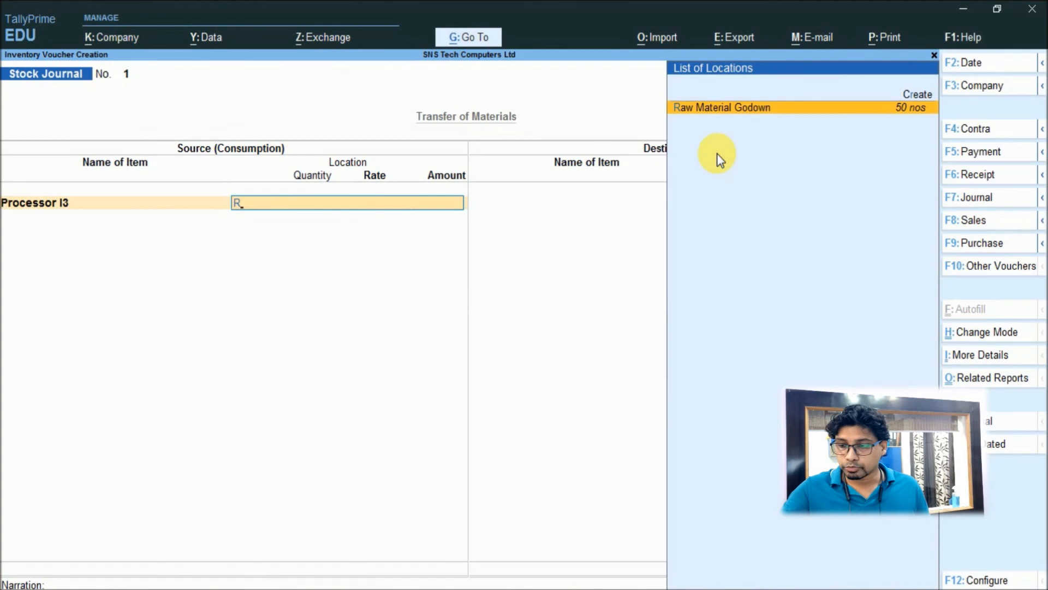
{"action": "key", "text": "Return"}
{"action": "type", "text": "25"}
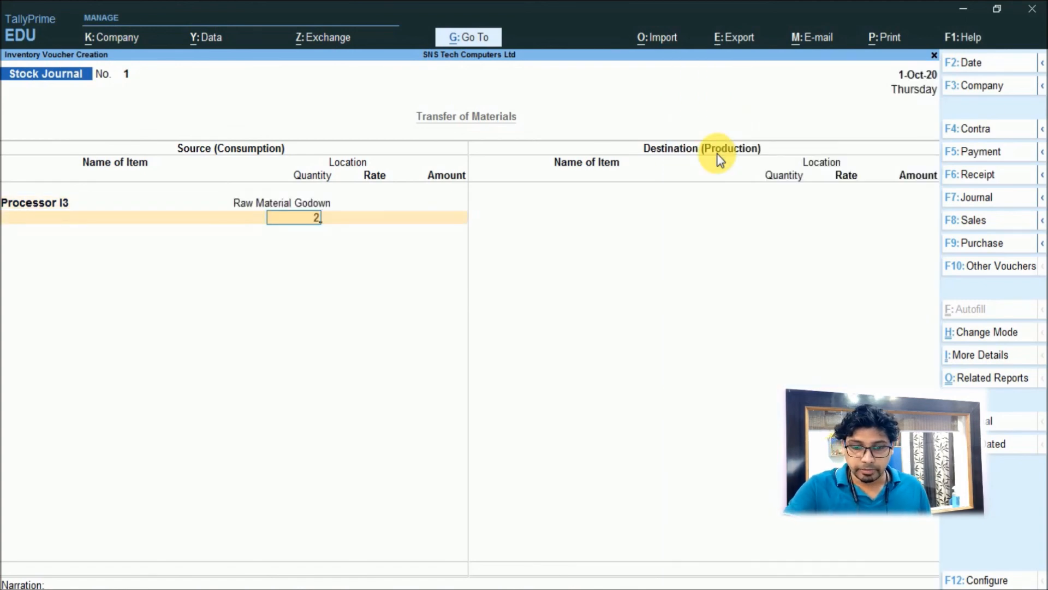
{"action": "key", "text": "Return"}
{"action": "key", "text": "Return"}
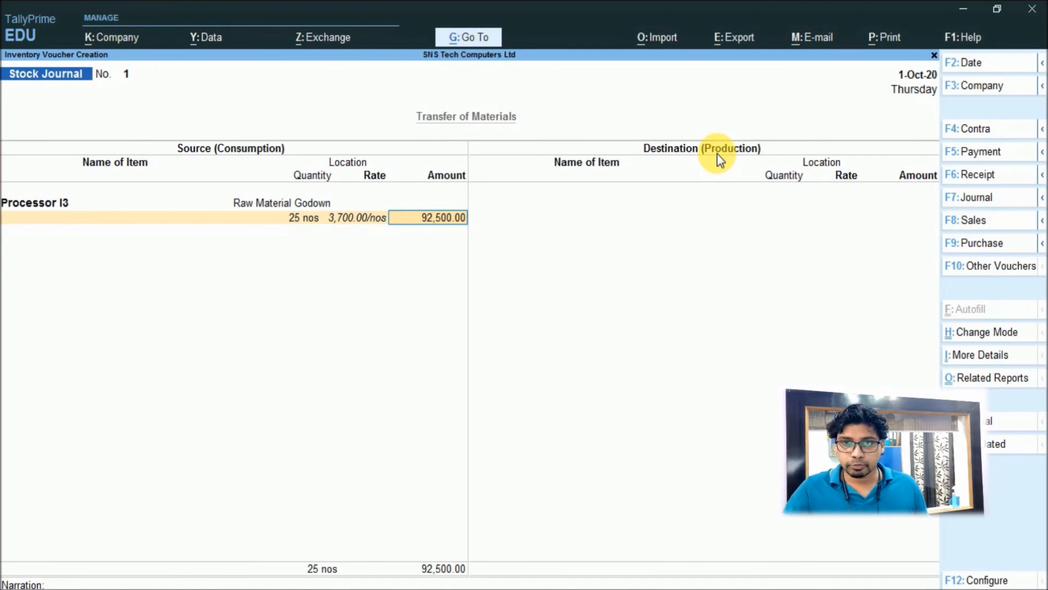
{"action": "key", "text": "Return"}
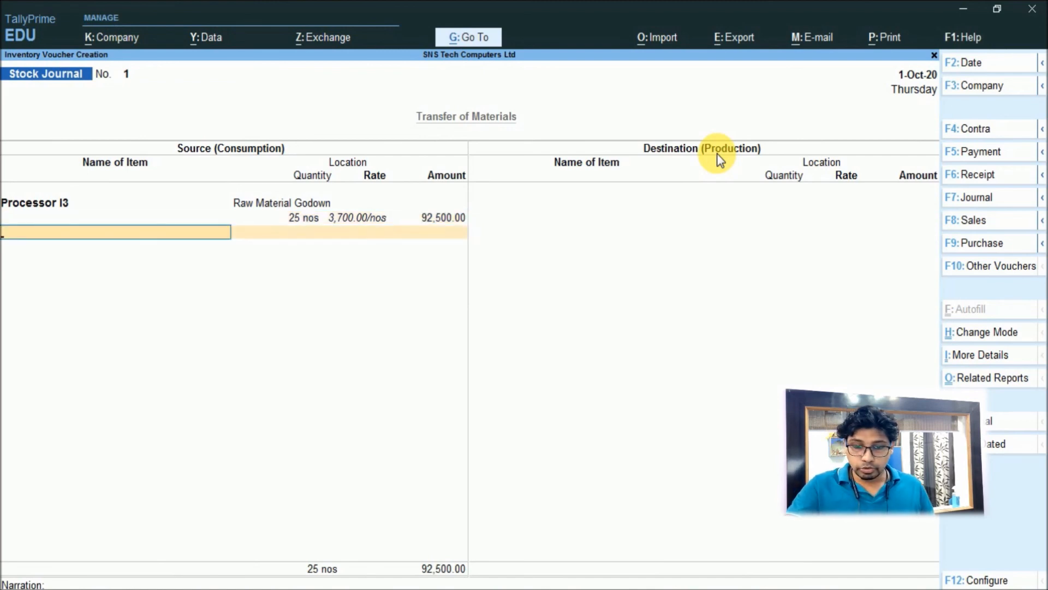
Step: Add Hard Disk as a source item from Raw Material Godown with a quantity of 50 nos
{"action": "type", "text": "Hard"}
{"action": "key", "text": "Return"}
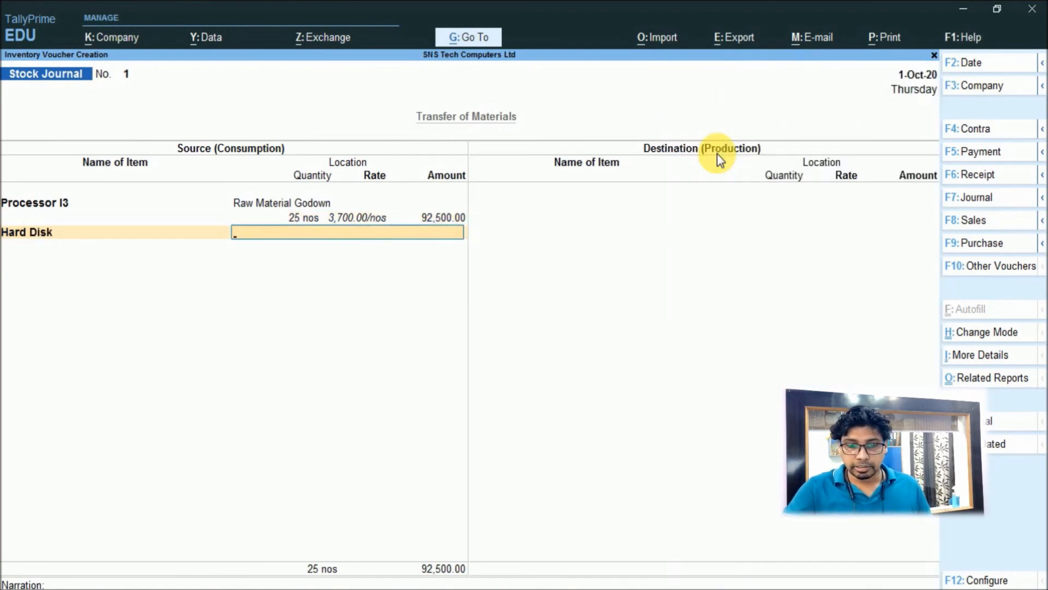
{"action": "key", "text": "Return"}
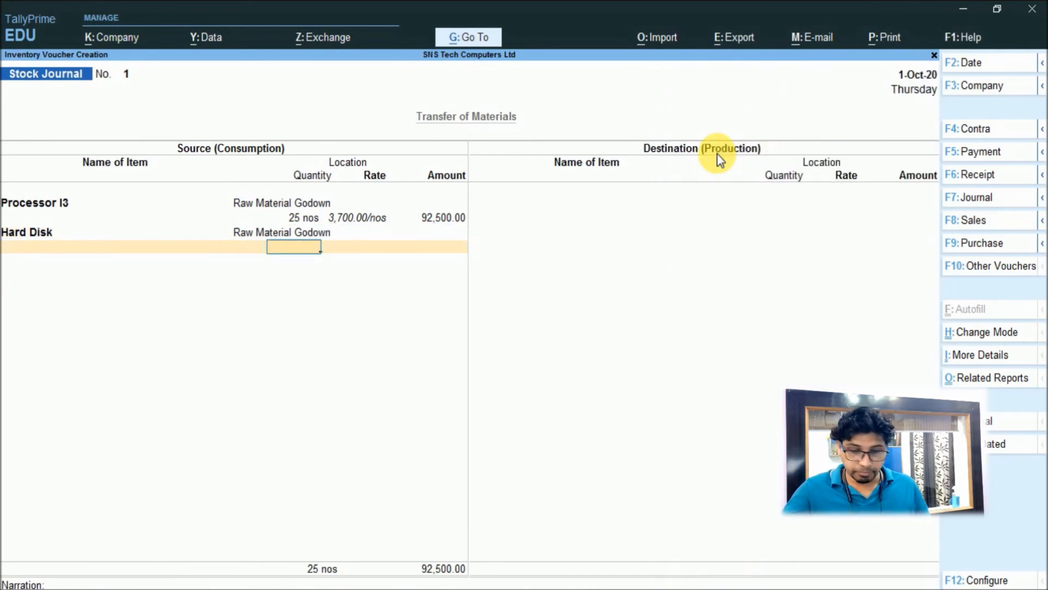
{"action": "type", "text": "50"}
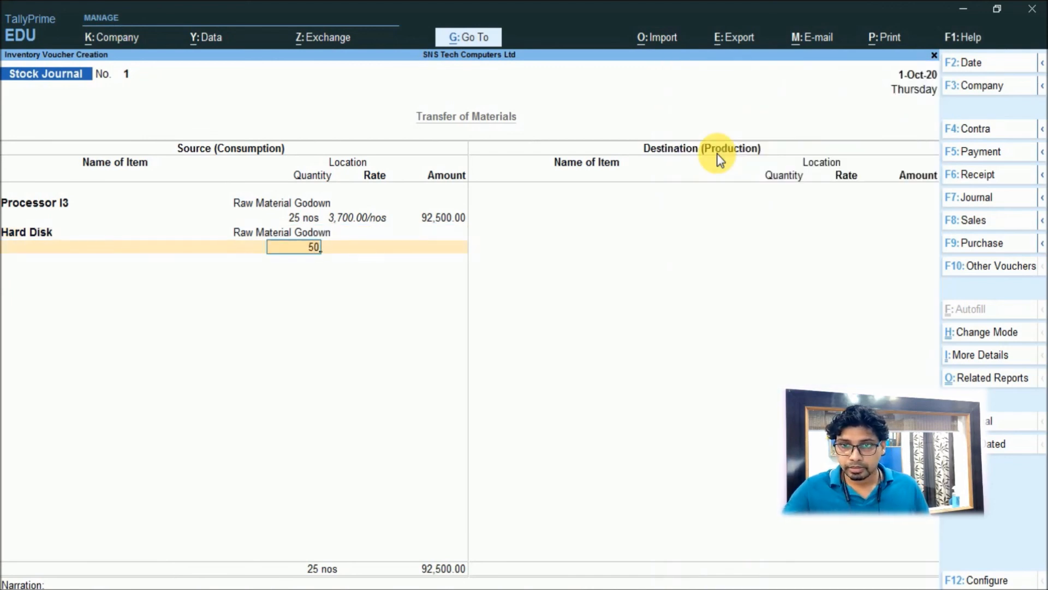
{"action": "key", "text": "Return"}
{"action": "key", "text": "Return"}
{"action": "key", "text": "Return"}
Step: Add Monitor as a source item from Raw Material Godown with a quantity of 50 nos
{"action": "type", "text": "Mo"}
{"action": "key", "text": "Return"}
{"action": "key", "text": "Return"}
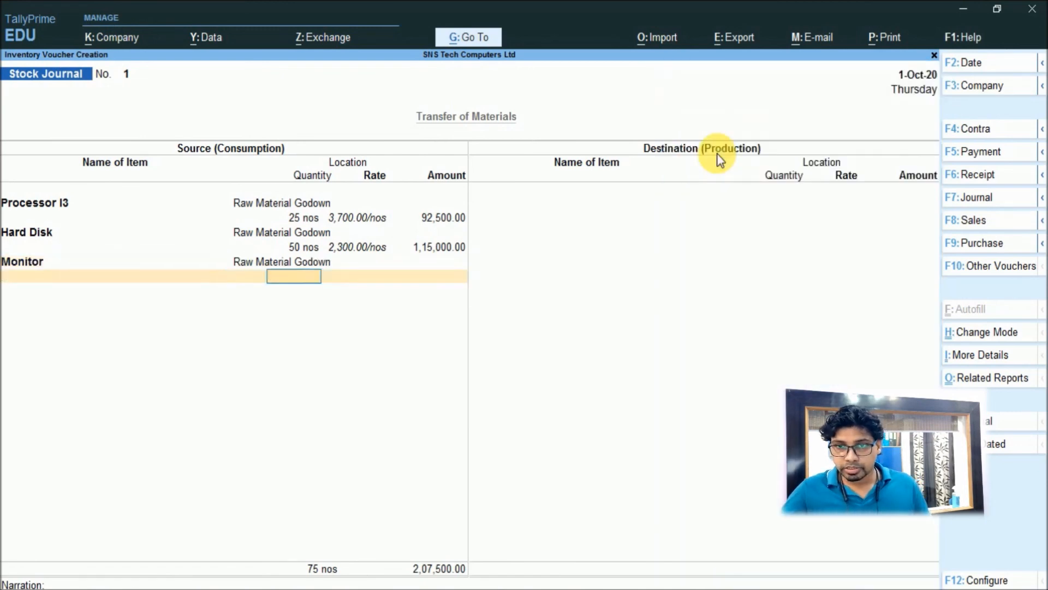
{"action": "type", "text": "50"}
{"action": "key", "text": "Return"}
{"action": "key", "text": "Return"}
{"action": "key", "text": "Return"}
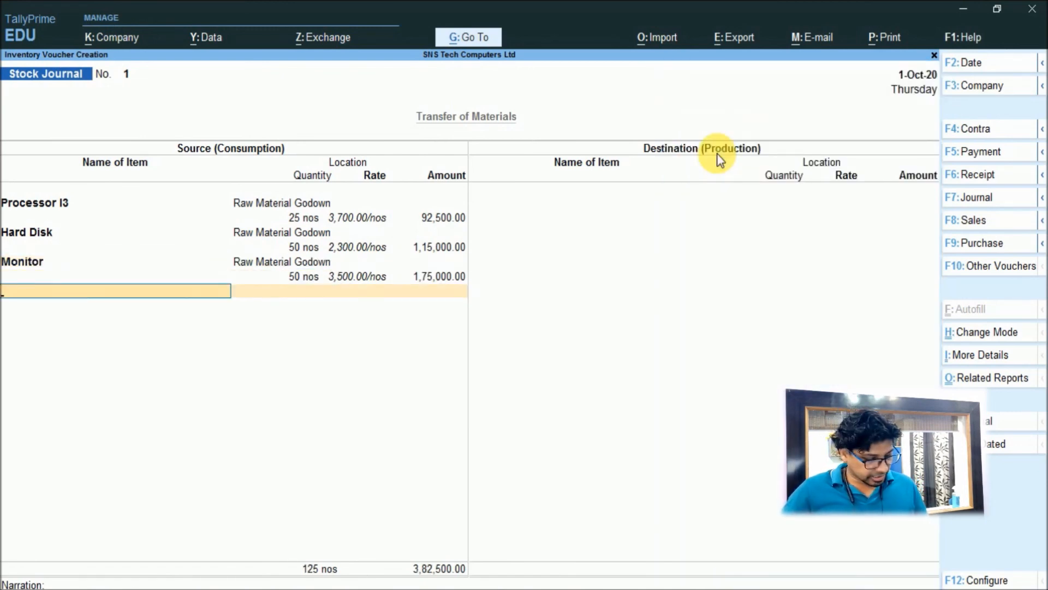
Step: Add Processor I5 as a source item from Raw Material Godown with a quantity of 25 nos
{"action": "type", "text": "P"}
{"action": "key", "text": "Down"}
{"action": "key", "text": "Down"}
{"action": "key", "text": "Return"}
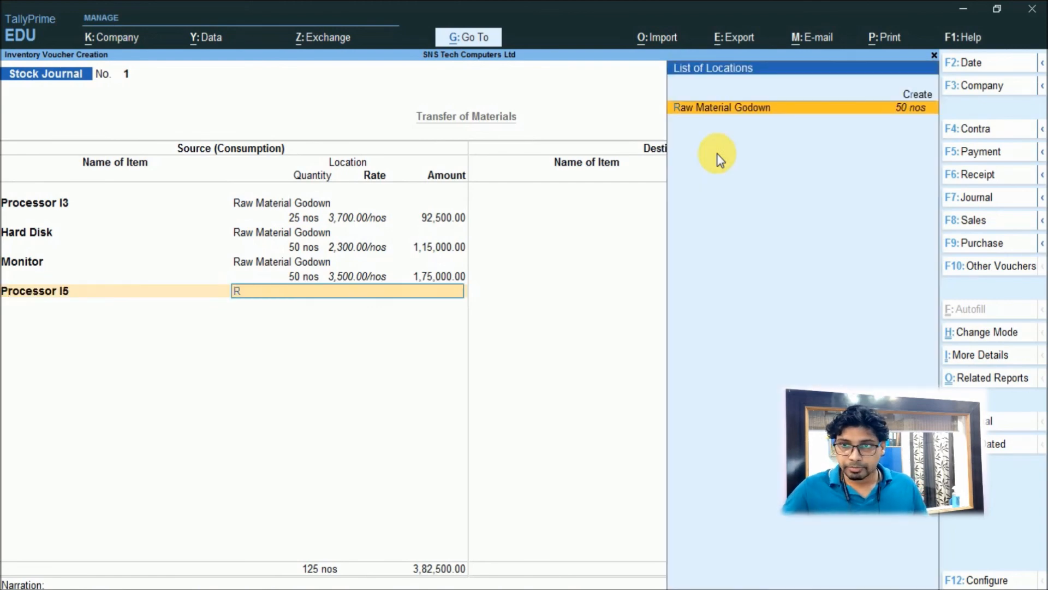
{"action": "key", "text": "Return"}
{"action": "type", "text": "25"}
{"action": "key", "text": "Return"}
{"action": "key", "text": "Return"}
{"action": "key", "text": "Return"}
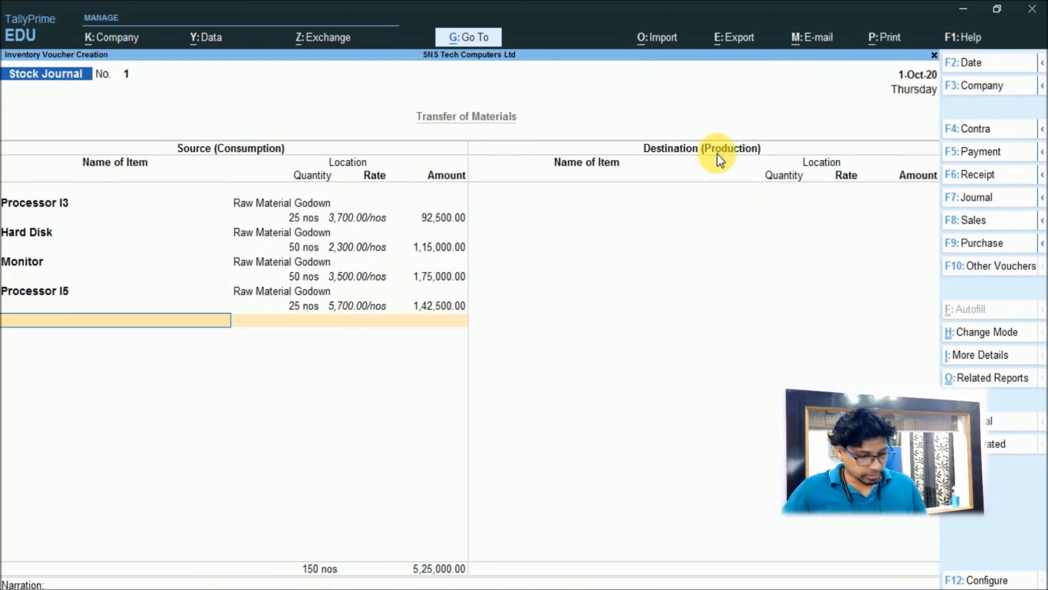
Step: Add Keyboard as a source item from Raw Material Godown with a quantity of 50 nos
{"action": "type", "text": "Keyboard"}
{"action": "key", "text": "Return"}
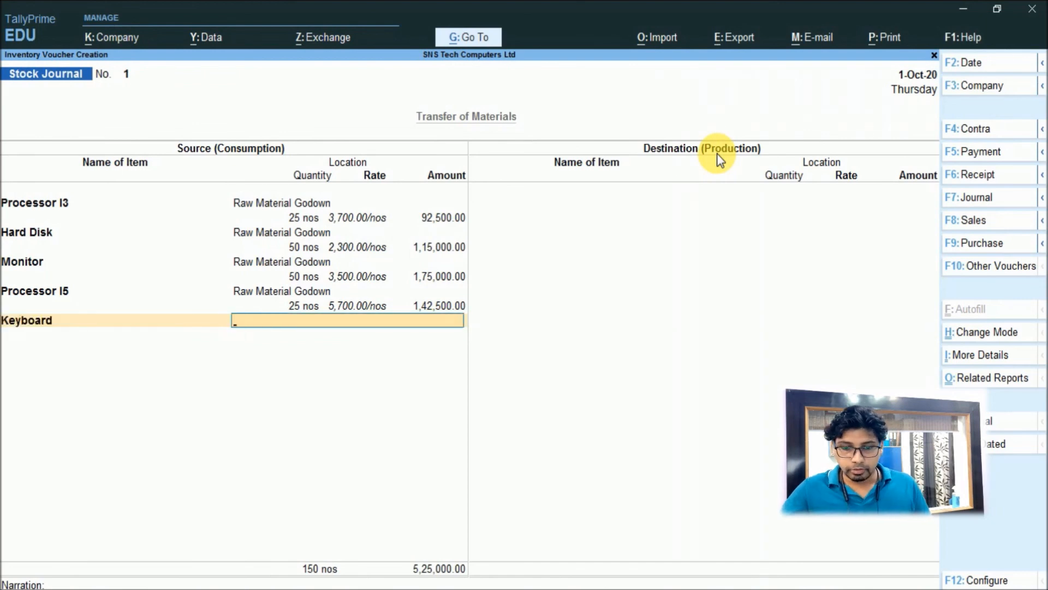
{"action": "key", "text": "Return"}
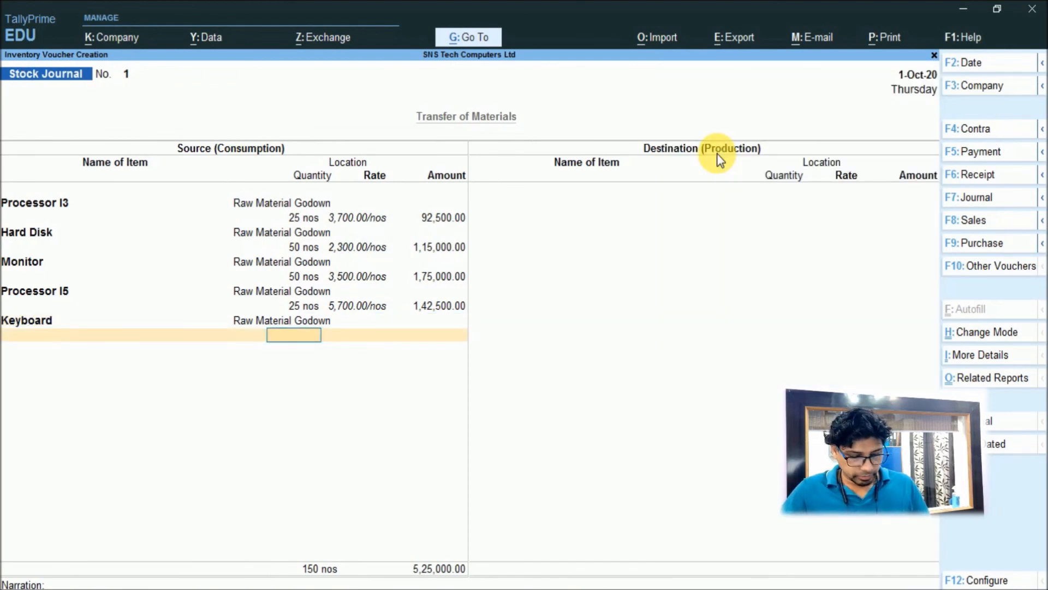
{"action": "type", "text": "50"}
{"action": "key", "text": "Return"}
{"action": "key", "text": "Return"}
{"action": "key", "text": "Return"}
Step: Add Mouse as a source item from Raw Material Godown with a quantity of 50 nos
{"action": "type", "text": "Mouse"}
{"action": "key", "text": "Return"}
{"action": "key", "text": "Return"}
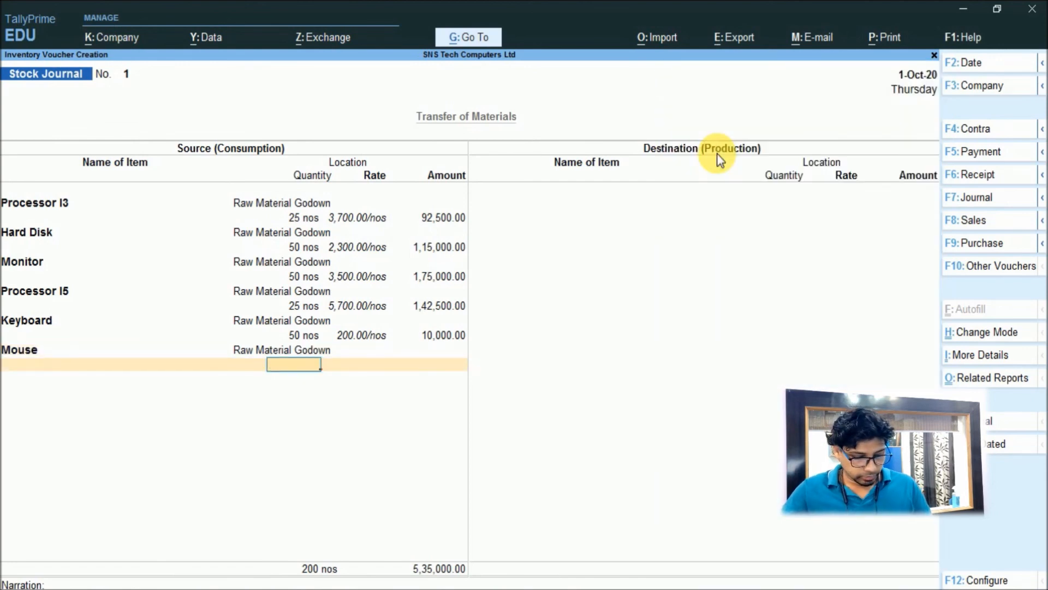
{"action": "type", "text": "50"}
{"action": "key", "text": "Return"}
{"action": "key", "text": "Return"}
{"action": "key", "text": "Return"}
Step: Add 50 nos of Motherboard from Raw Material Godown to the source items and end the source list
{"action": "type", "text": "Motherboard"}
{"action": "key", "text": "Return"}
{"action": "type", "text": "R"}
{"action": "key", "text": "Return"}
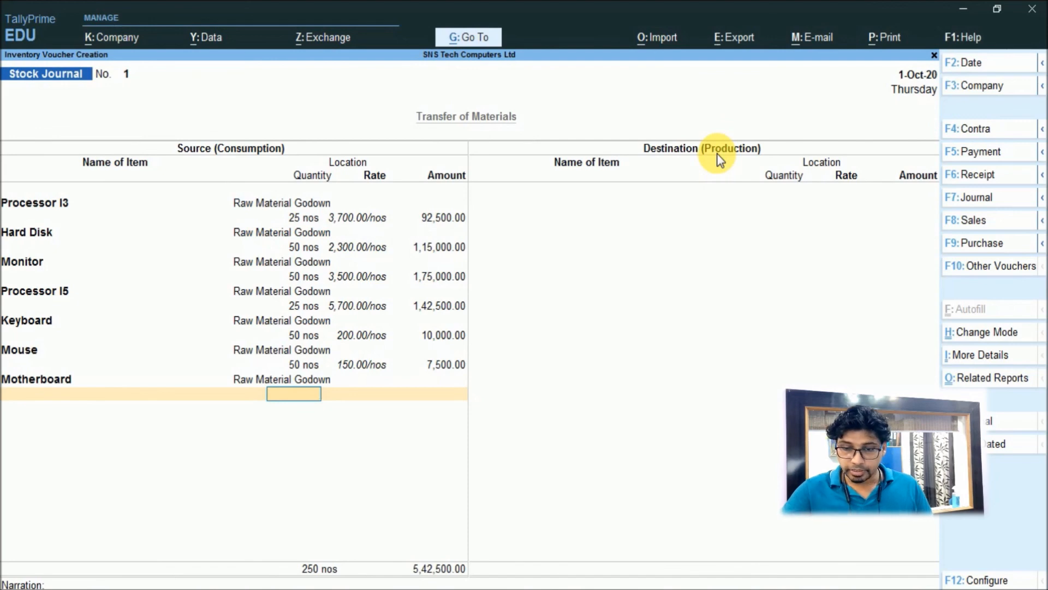
{"action": "type", "text": "50"}
{"action": "key", "text": "Return"}
{"action": "key", "text": "Return"}
{"action": "key", "text": "Return"}
{"action": "key", "text": "Return"}
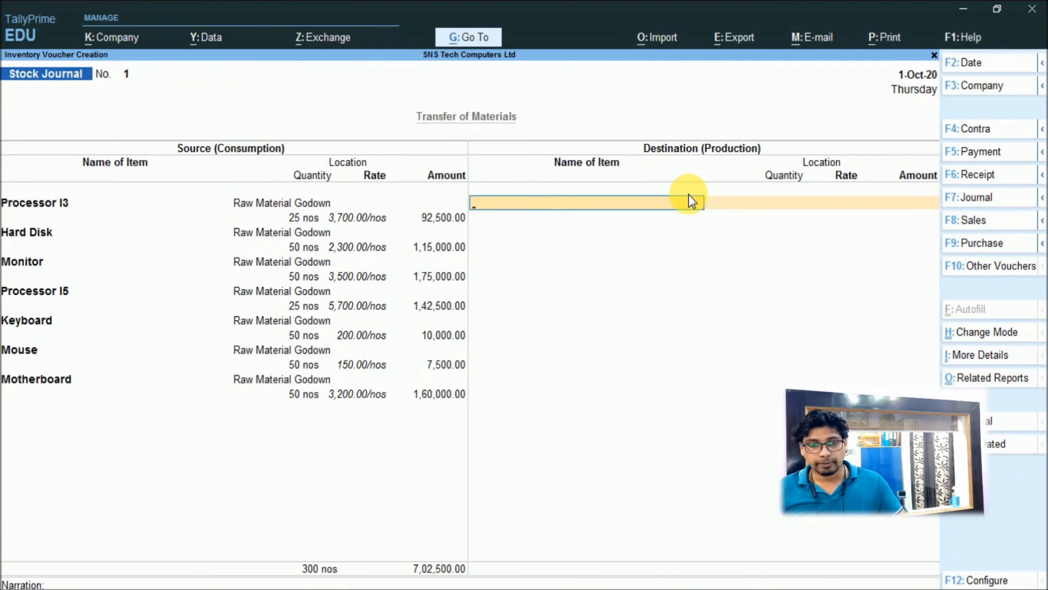
Step: Add Processor I3 as a destination item in Assembling Godown with a quantity of 25 nos
{"action": "type", "text": "Pro"}
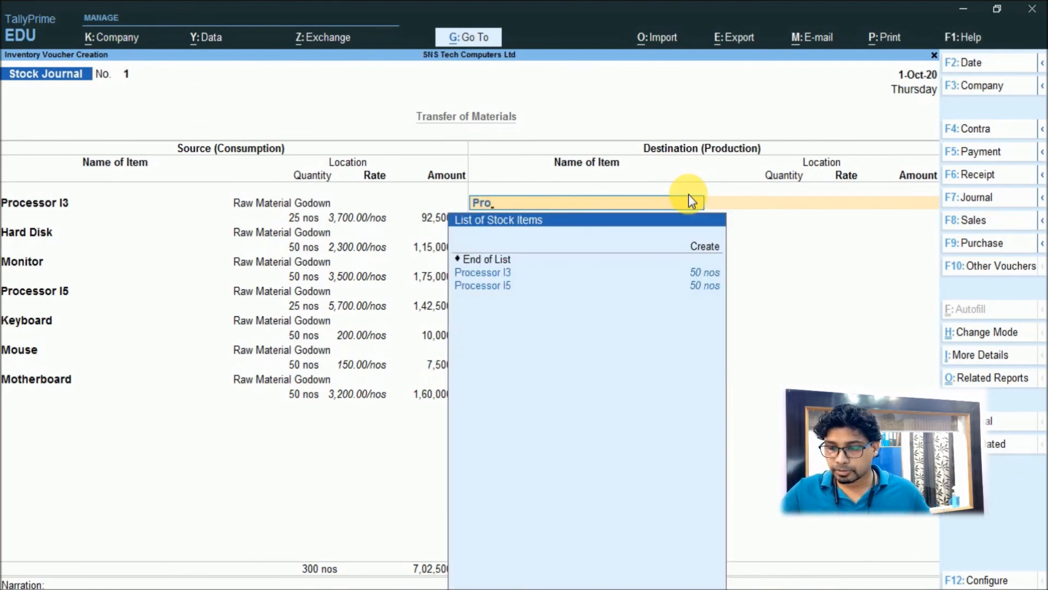
{"action": "key", "text": "Return"}
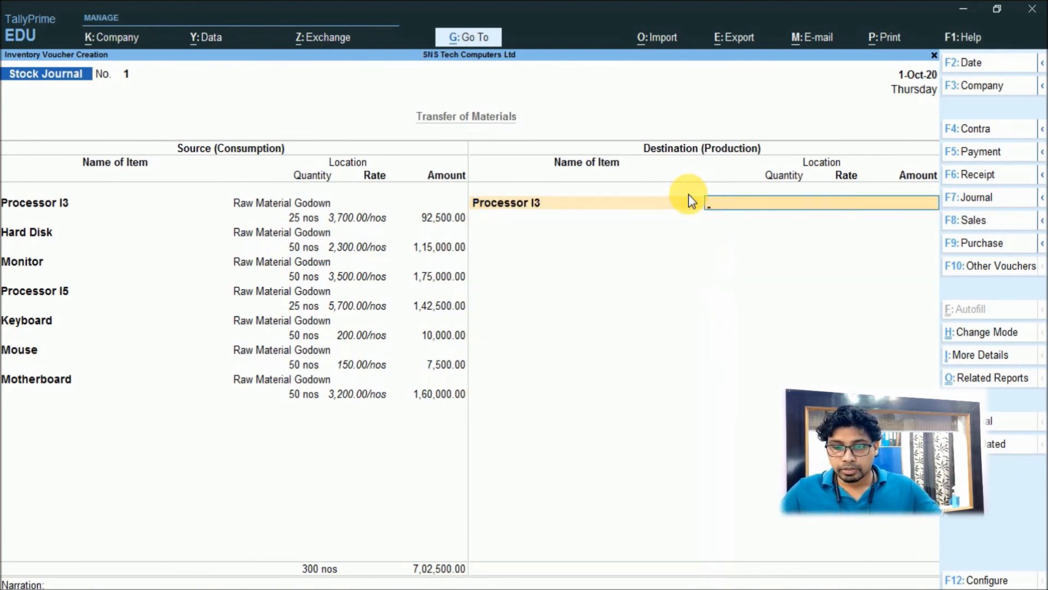
{"action": "key", "text": "Return"}
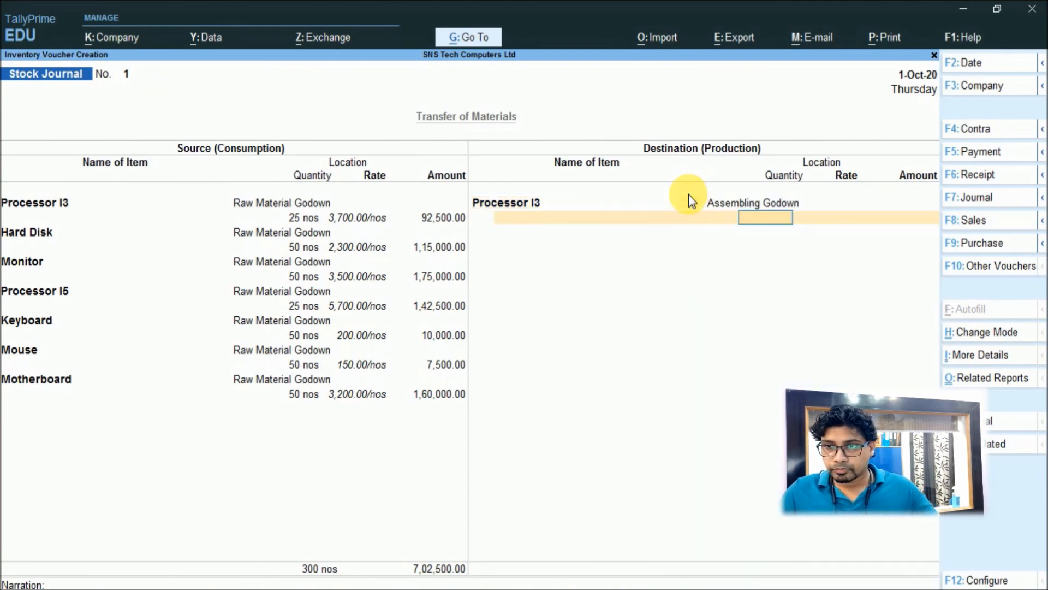
{"action": "type", "text": "25"}
{"action": "key", "text": "Return"}
{"action": "key", "text": "Return"}
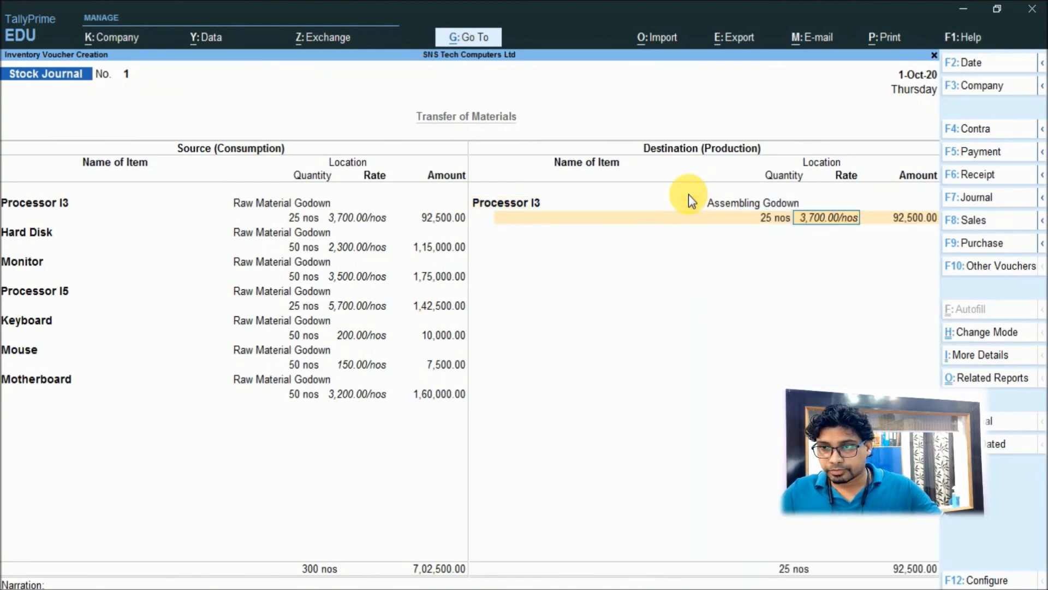
{"action": "key", "text": "Return"}
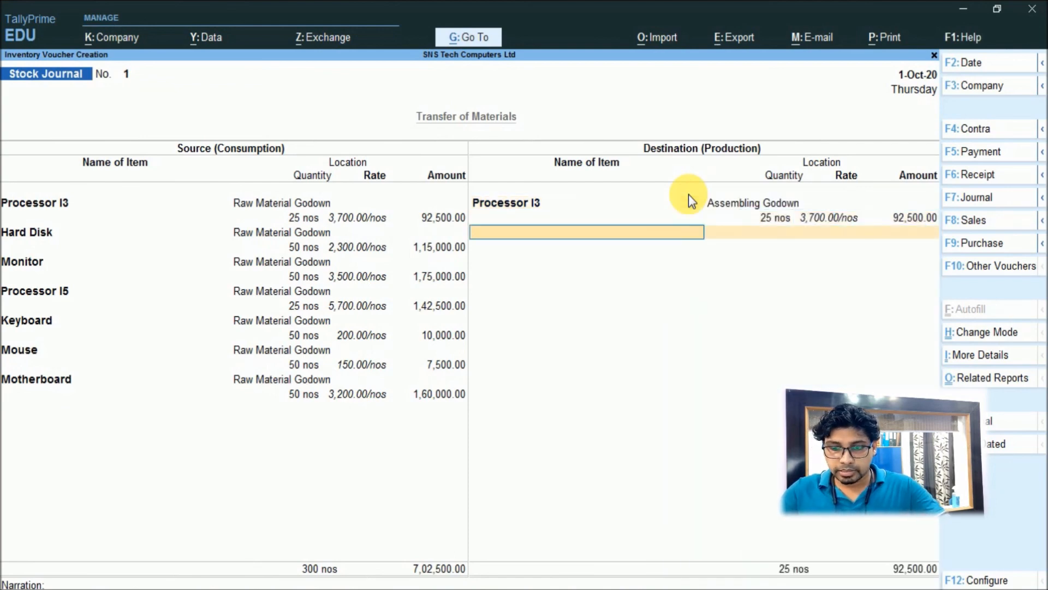
Step: Add Hard Disk as a destination item in Assembling Godown with a quantity of 50 nos
{"action": "type", "text": "Hard"}
{"action": "key", "text": "Return"}
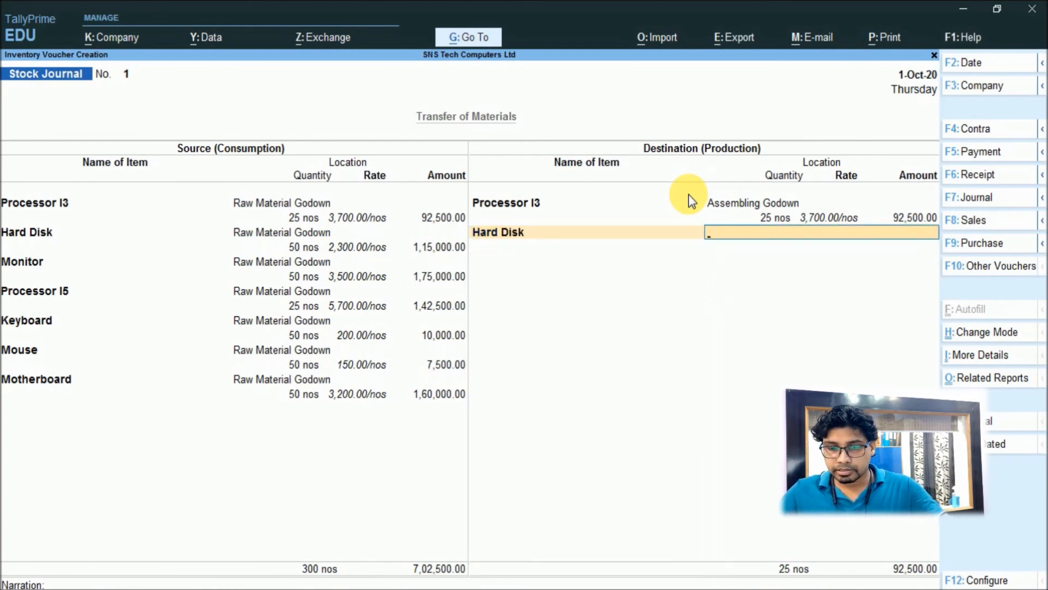
{"action": "key", "text": "Return"}
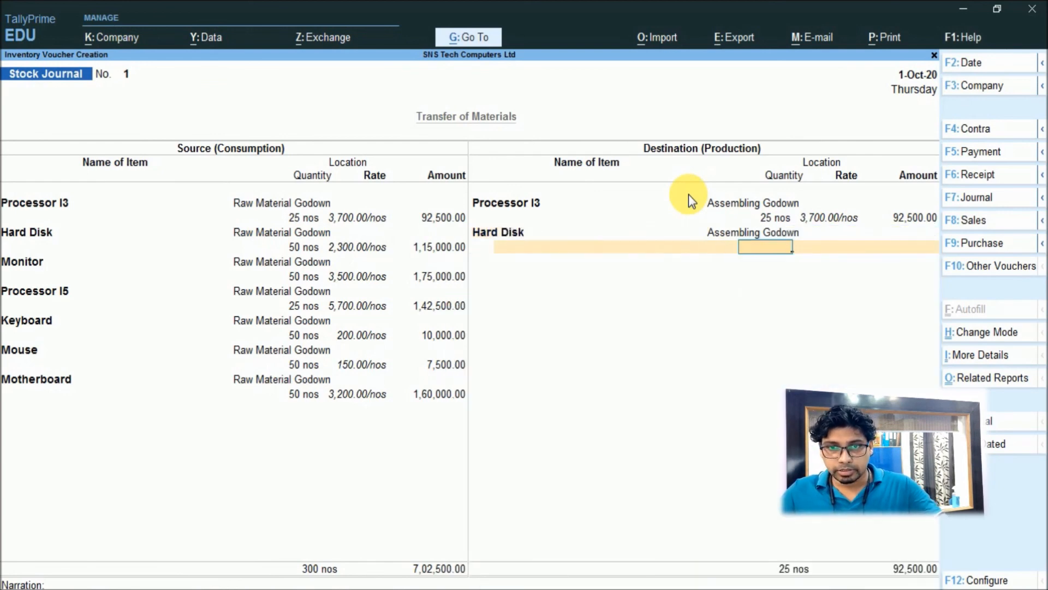
{"action": "type", "text": "50"}
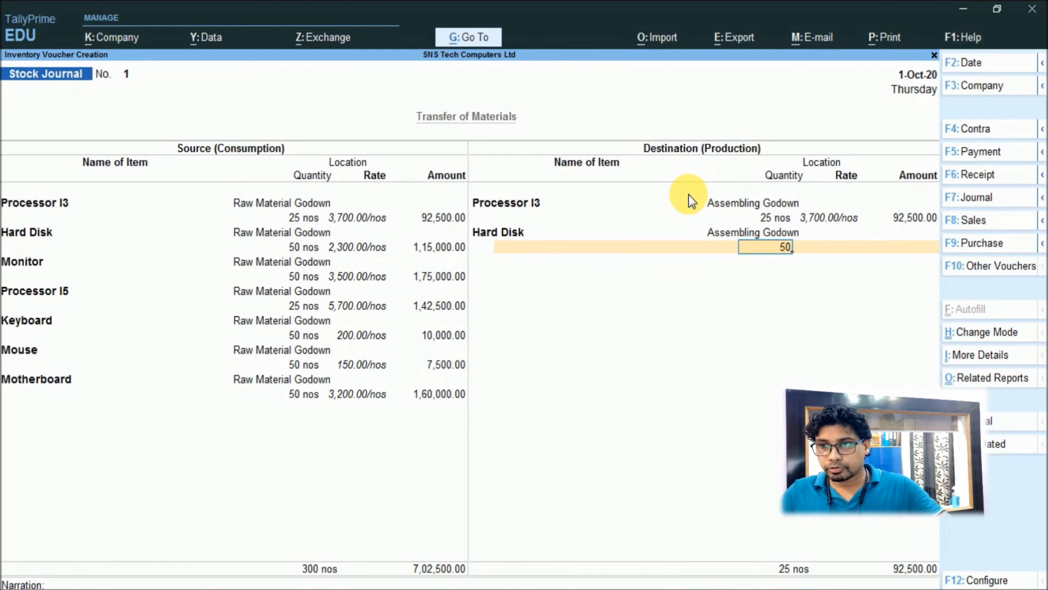
{"action": "key", "text": "Return"}
{"action": "key", "text": "Return"}
{"action": "key", "text": "Return"}
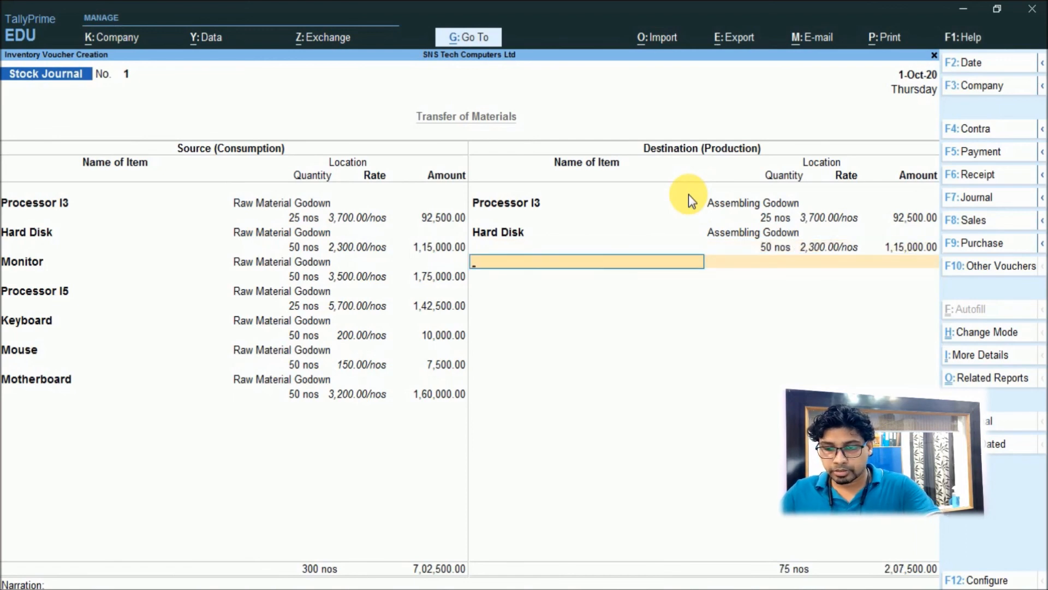
Step: Add Monitor as a destination item in Assembling Godown with a quantity of 50 nos
{"action": "type", "text": "Mo"}
{"action": "key", "text": "Down"}
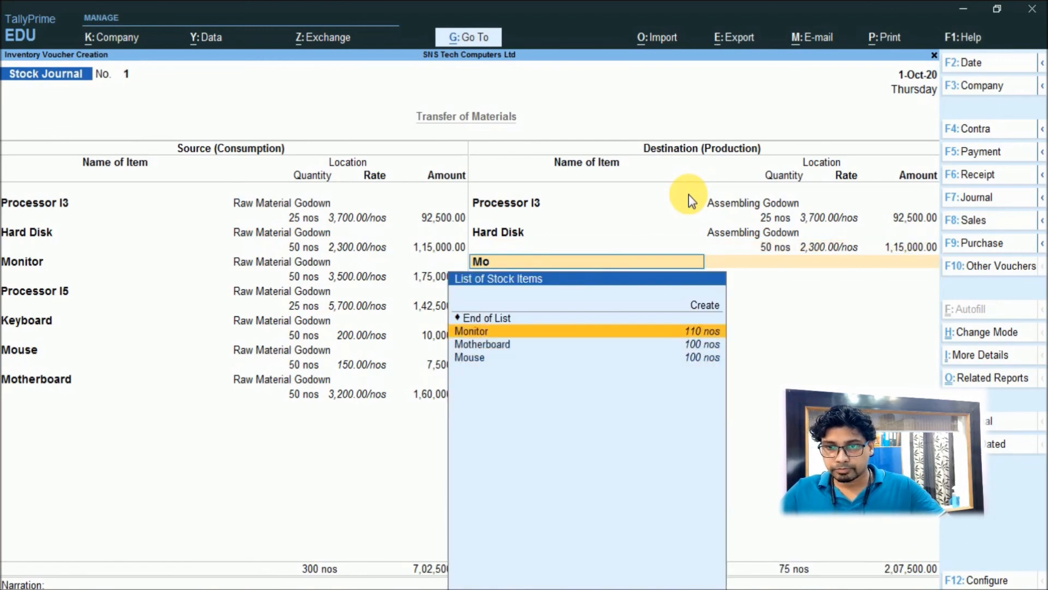
{"action": "key", "text": "Return"}
{"action": "type", "text": "a"}
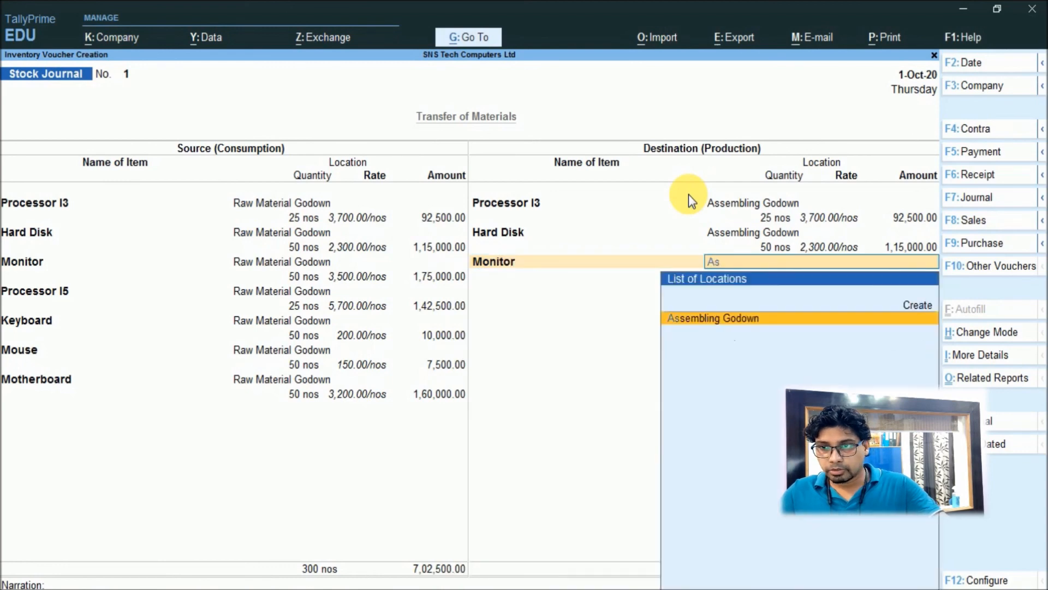
{"action": "key", "text": "Return"}
{"action": "type", "text": "50"}
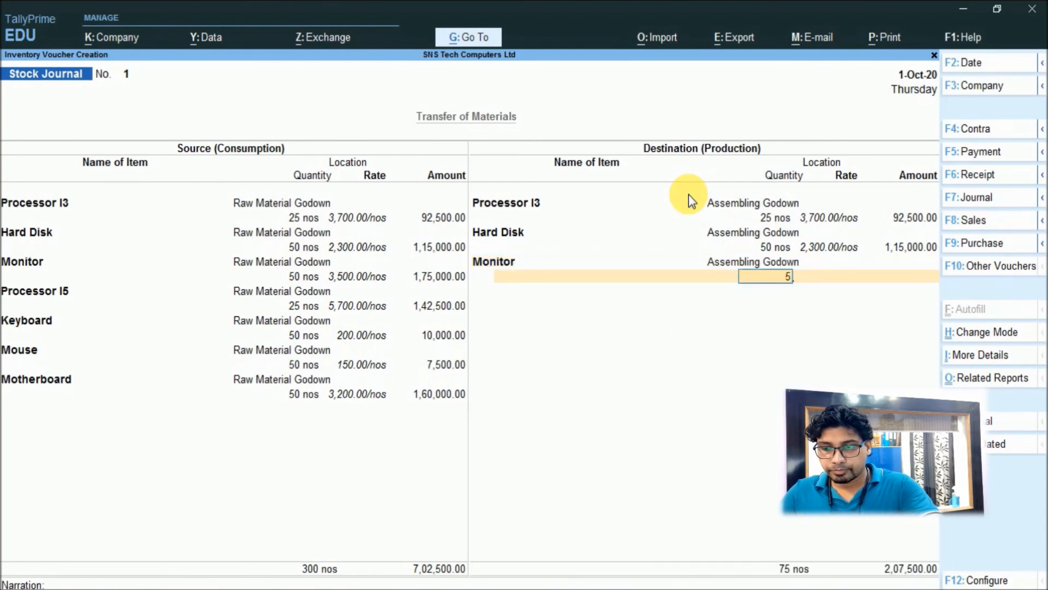
{"action": "key", "text": "Return"}
{"action": "key", "text": "Return"}
{"action": "key", "text": "Return"}
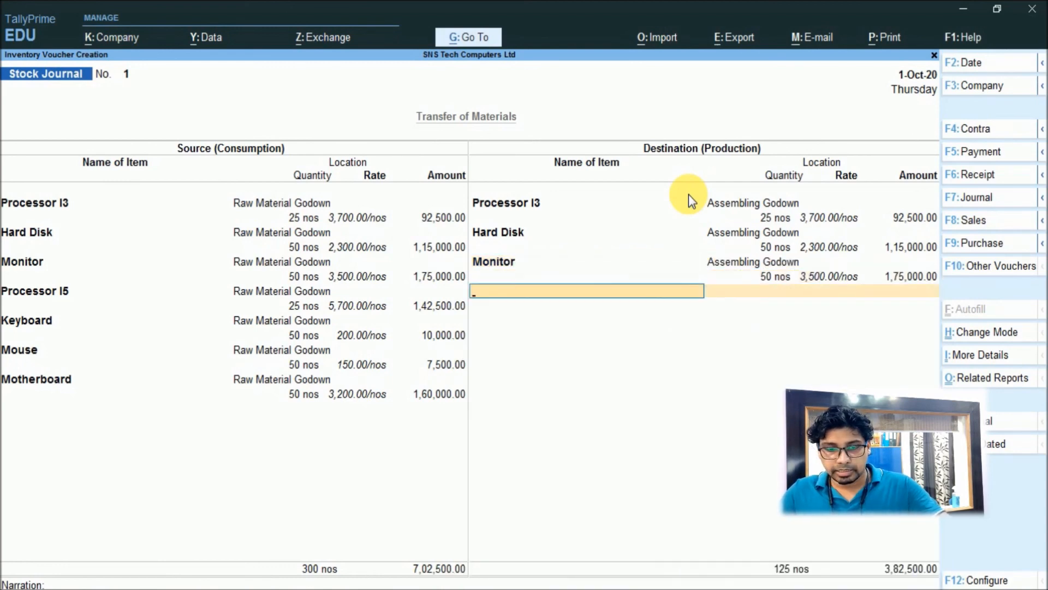
Step: Add Processor I5 as a destination item in Assembling Godown with a quantity of 25 nos
{"action": "type", "text": "P"}
{"action": "key", "text": "Down"}
{"action": "key", "text": "Down"}
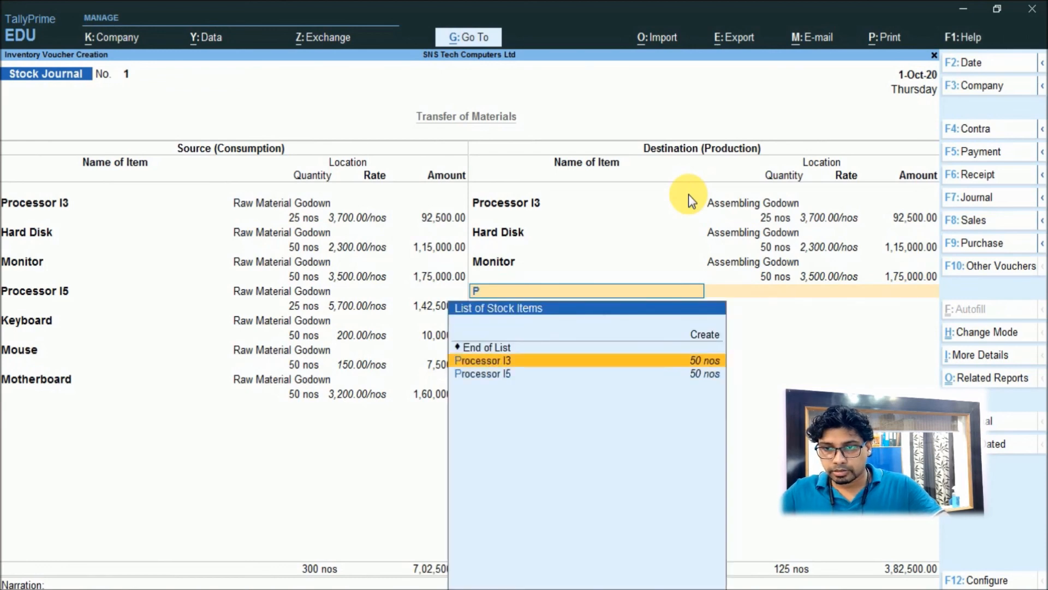
{"action": "key", "text": "Return"}
{"action": "type", "text": "As"}
{"action": "key", "text": "Return"}
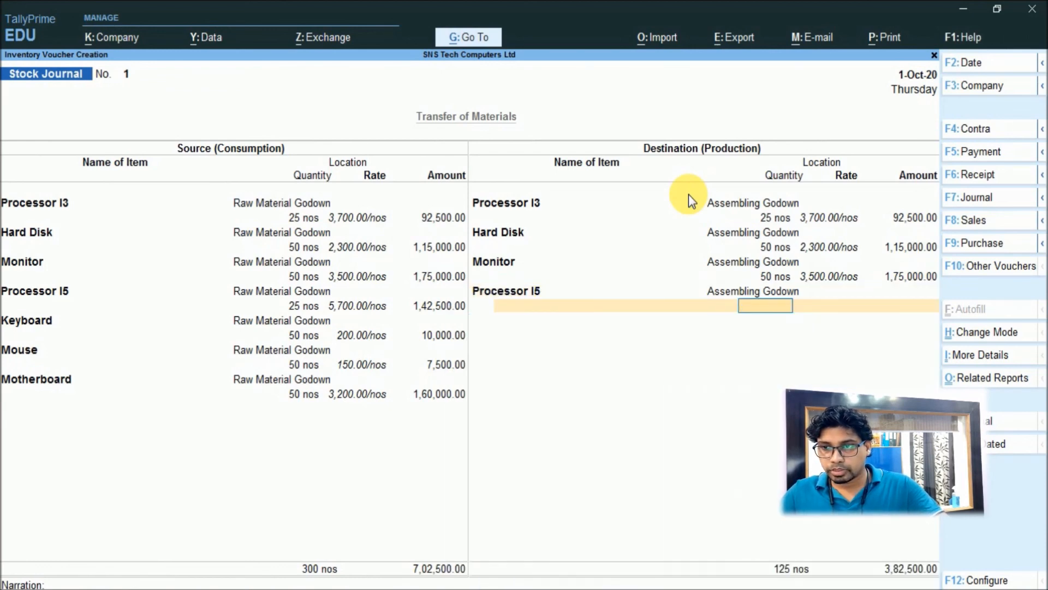
{"action": "type", "text": "25"}
{"action": "key", "text": "Return"}
{"action": "key", "text": "Return"}
{"action": "key", "text": "Return"}
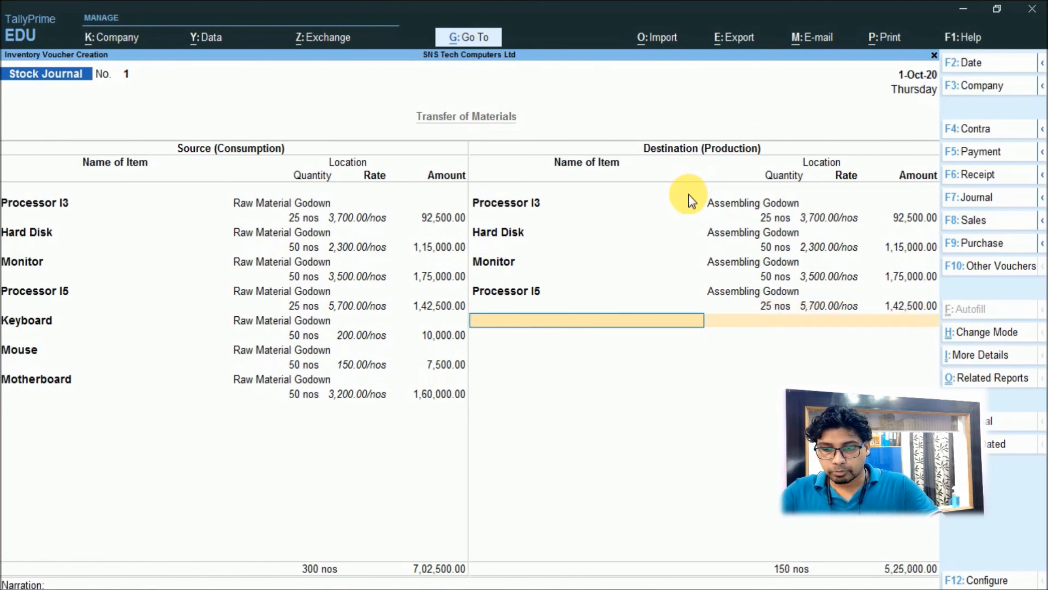
Step: Add Keyboard as a destination item in Assembling Godown with a quantity of 50 nos
{"action": "type", "text": "ke"}
{"action": "key", "text": "Return"}
{"action": "type", "text": "As"}
{"action": "key", "text": "Return"}
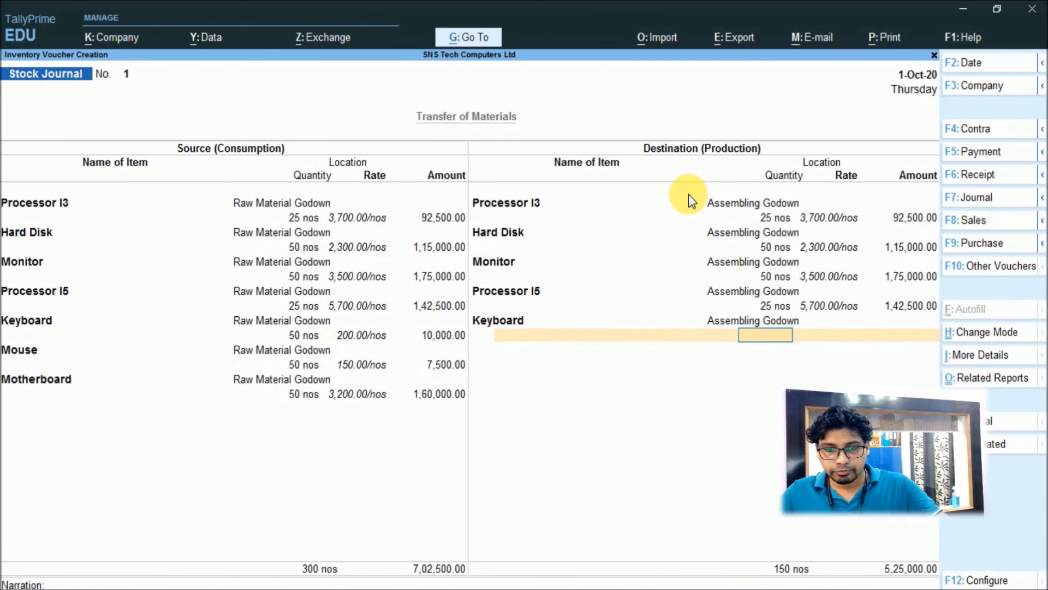
{"action": "type", "text": "50"}
{"action": "key", "text": "Return"}
{"action": "key", "text": "Return"}
{"action": "key", "text": "Return"}
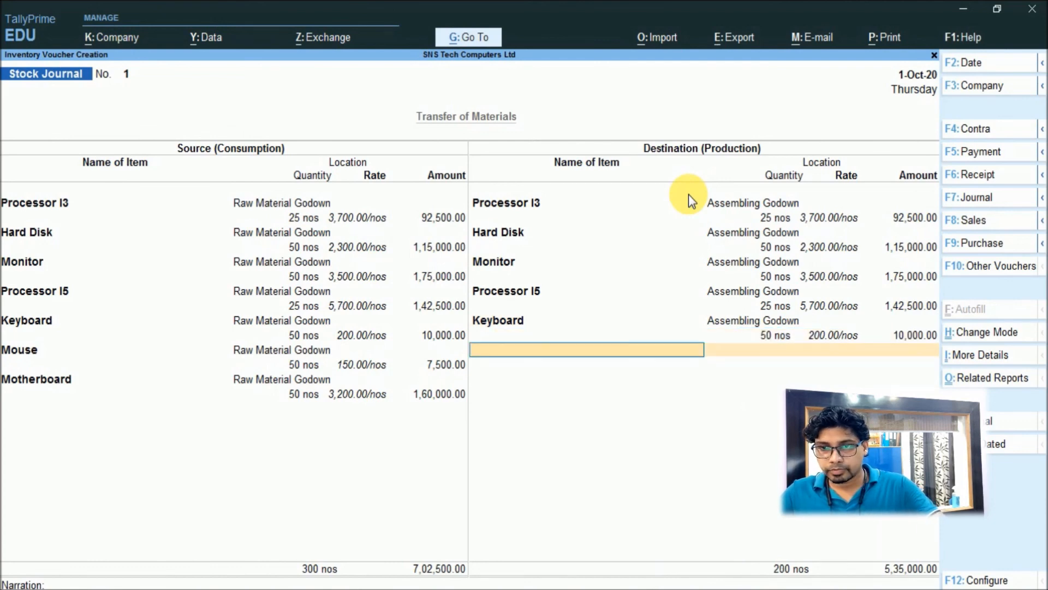
Step: Add Mouse as a destination item in Assembling Godown with a quantity of 50 nos
{"action": "type", "text": "Mou"}
{"action": "key", "text": "Return"}
{"action": "type", "text": "As"}
{"action": "key", "text": "Return"}
{"action": "type", "text": "50"}
{"action": "key", "text": "Return"}
{"action": "key", "text": "Return"}
{"action": "key", "text": "Return"}
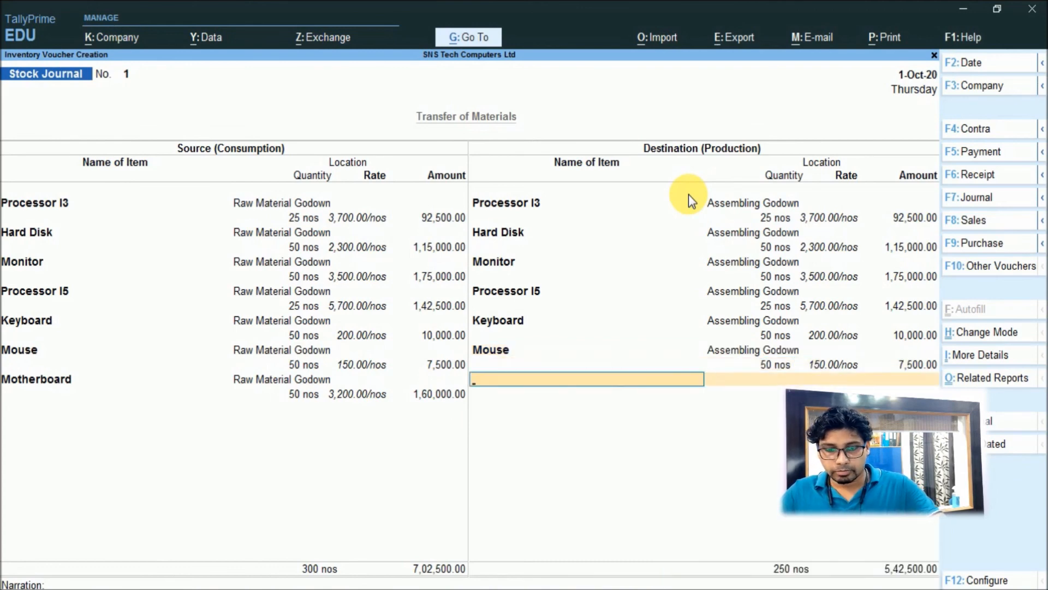
Step: Add Motherboard as a destination item in Assembling Godown with a quantity of 50 nos
{"action": "type", "text": "Mo"}
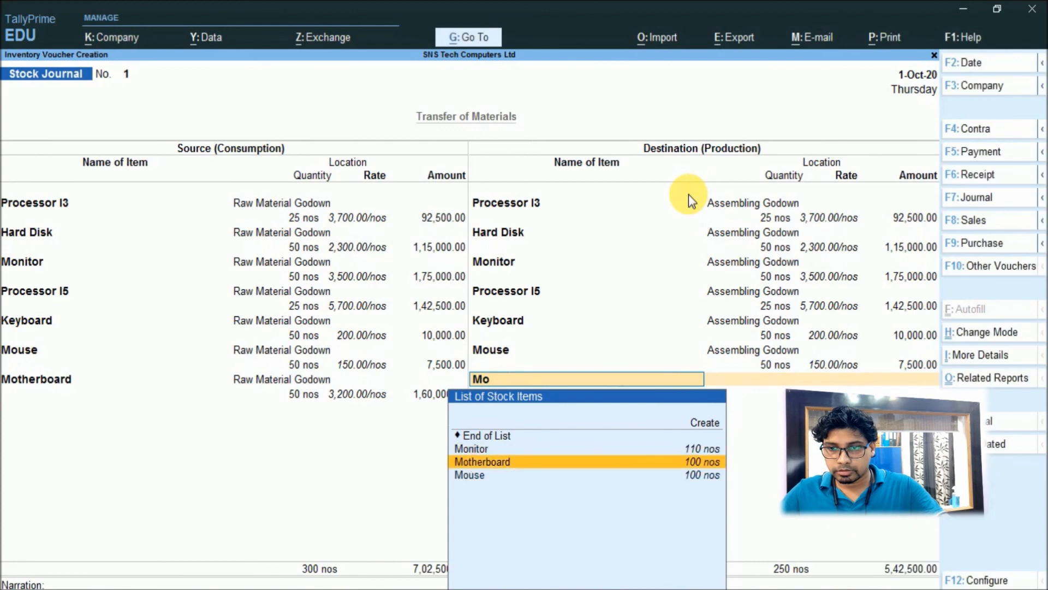
{"action": "type", "text": "t"}
{"action": "key", "text": "Return"}
{"action": "type", "text": "as"}
{"action": "key", "text": "Return"}
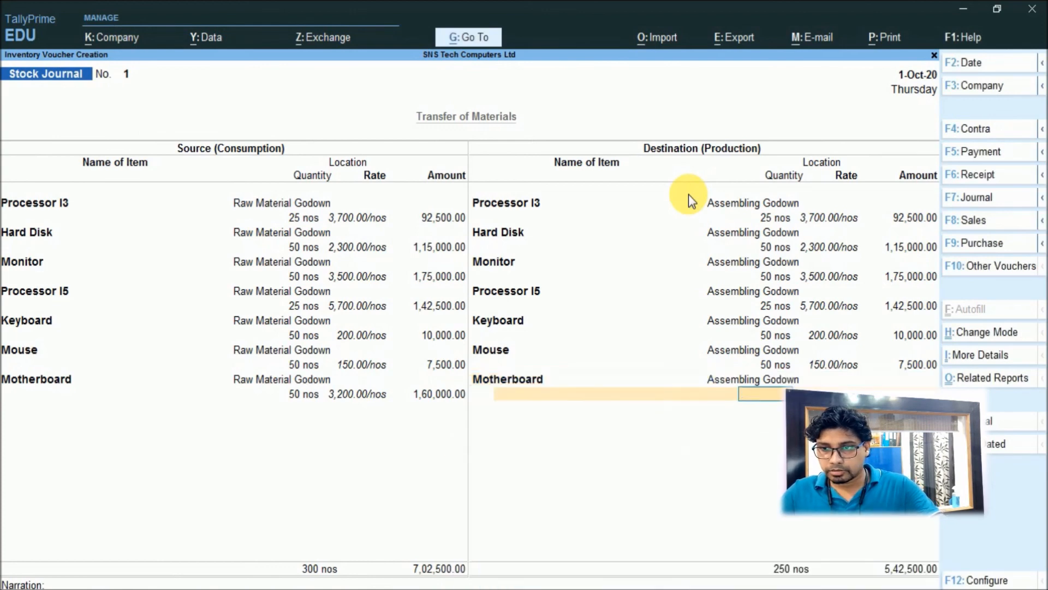
{"action": "type", "text": "5"}
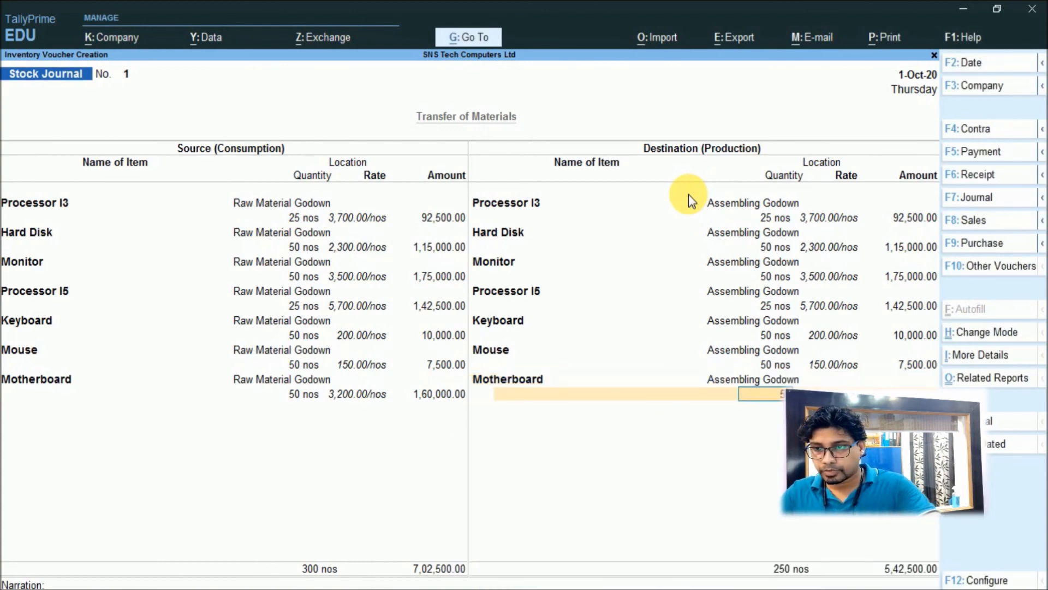
{"action": "type", "text": "0 no"}
{"action": "key", "text": "Return"}
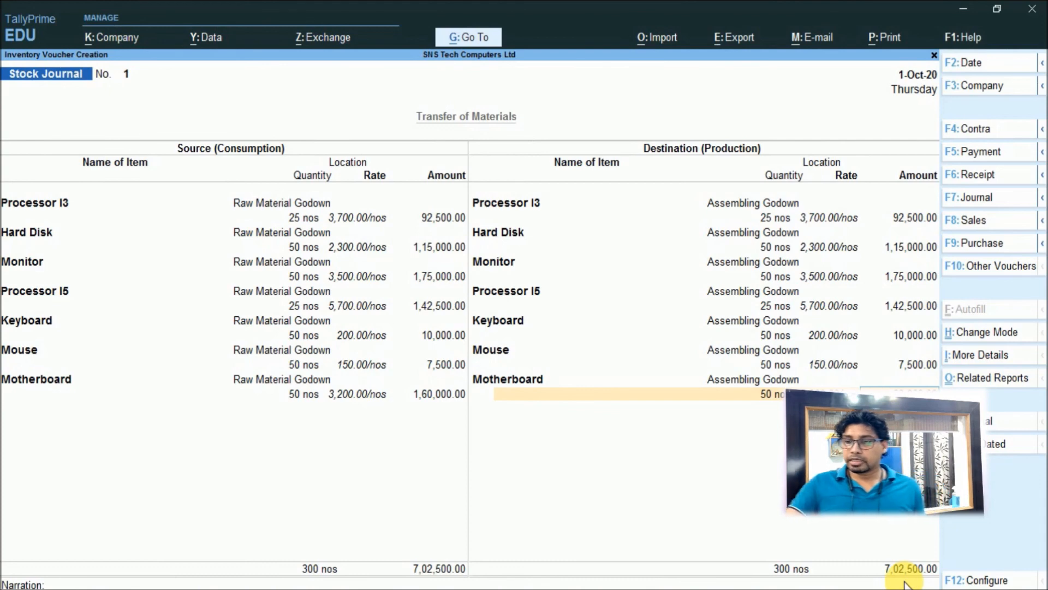
Step: End the destination list, leave the narration empty and save the stock journal voucher
{"action": "key", "text": "Return"}
{"action": "key", "text": "Return"}
{"action": "key", "text": "Return"}
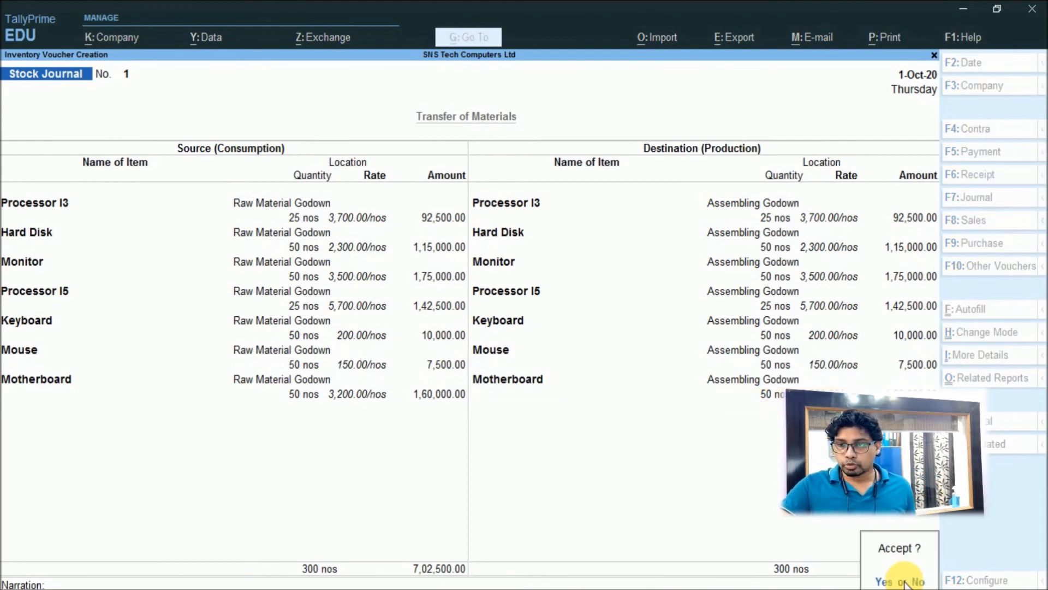
{"action": "key", "text": "Return"}
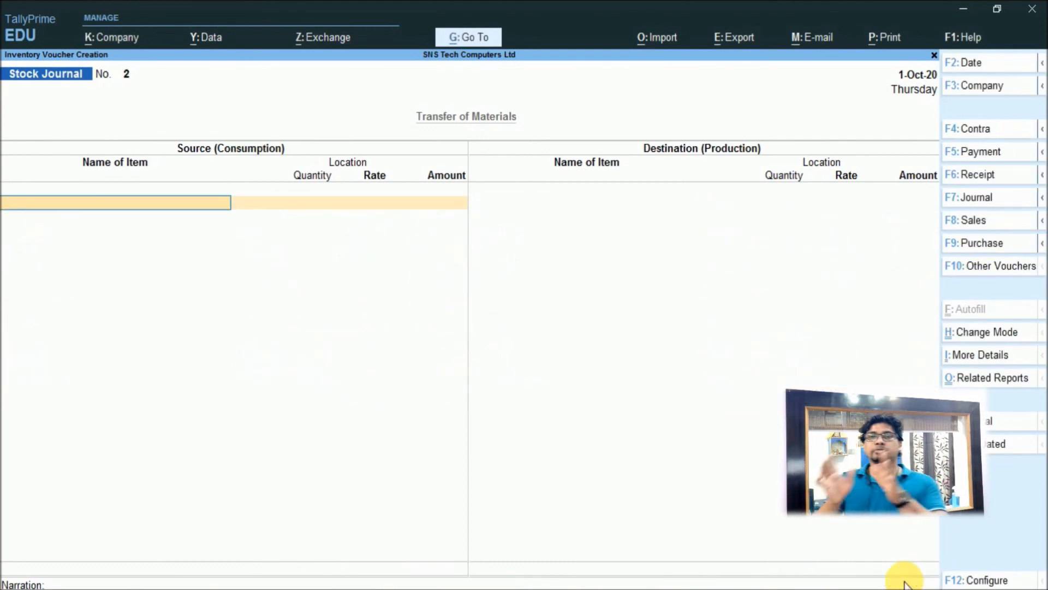